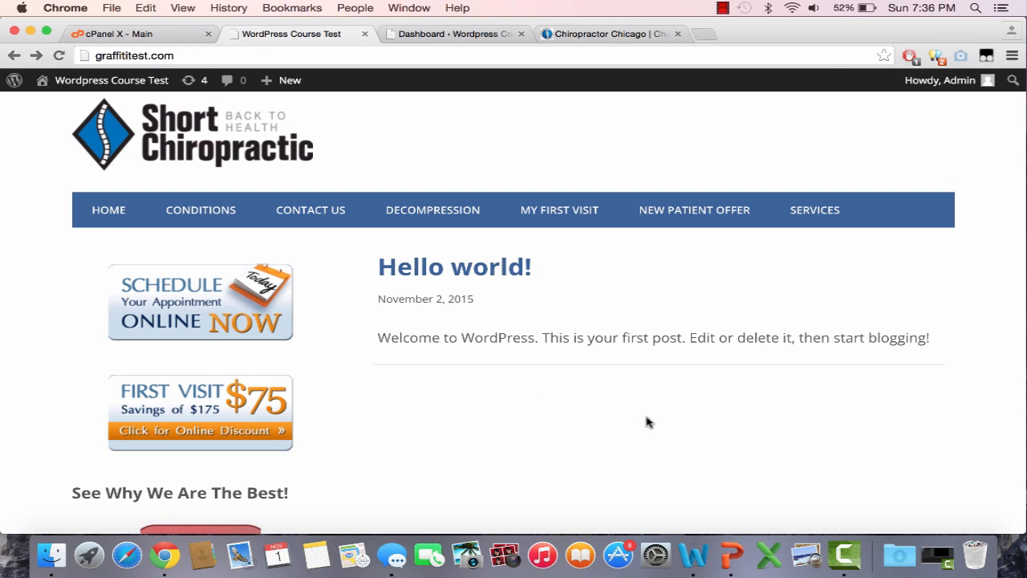
Step: Scroll through the graffititest.com home page, then open a new blank browser tab
scroll(649, 422, down, 2)
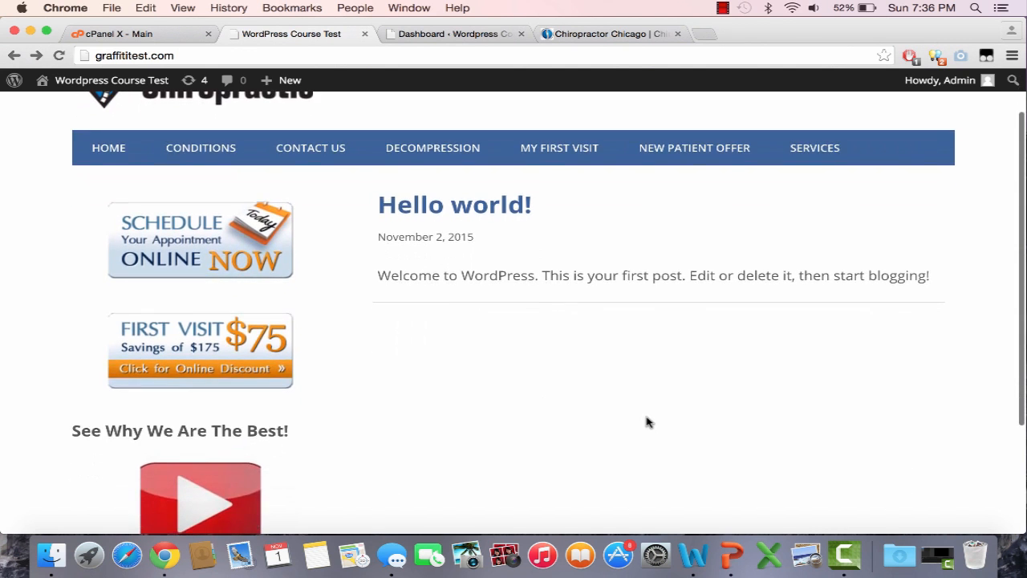
scroll(649, 421, up, 2)
scroll(645, 422, down, 5)
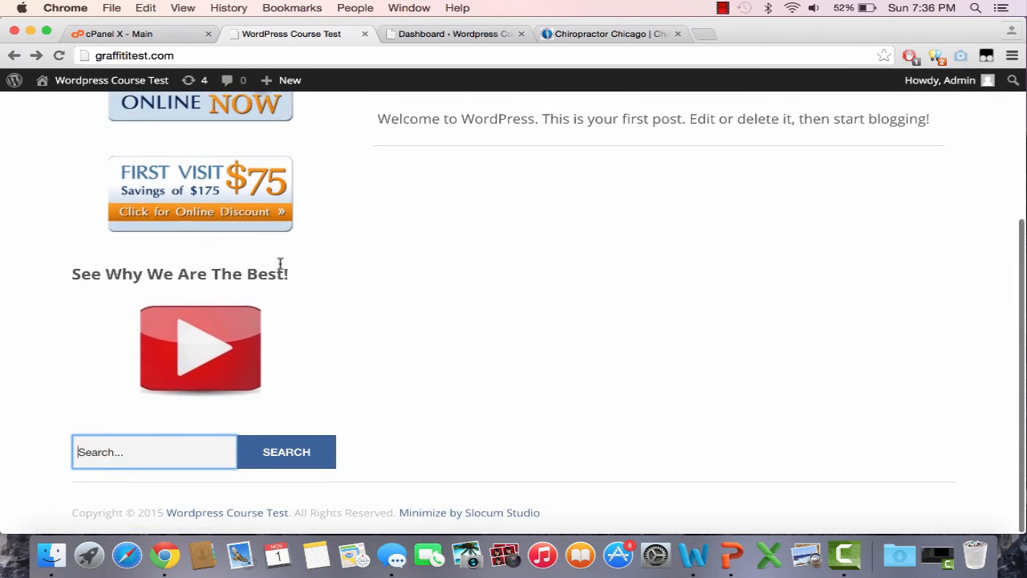
scroll(280, 266, up, 5)
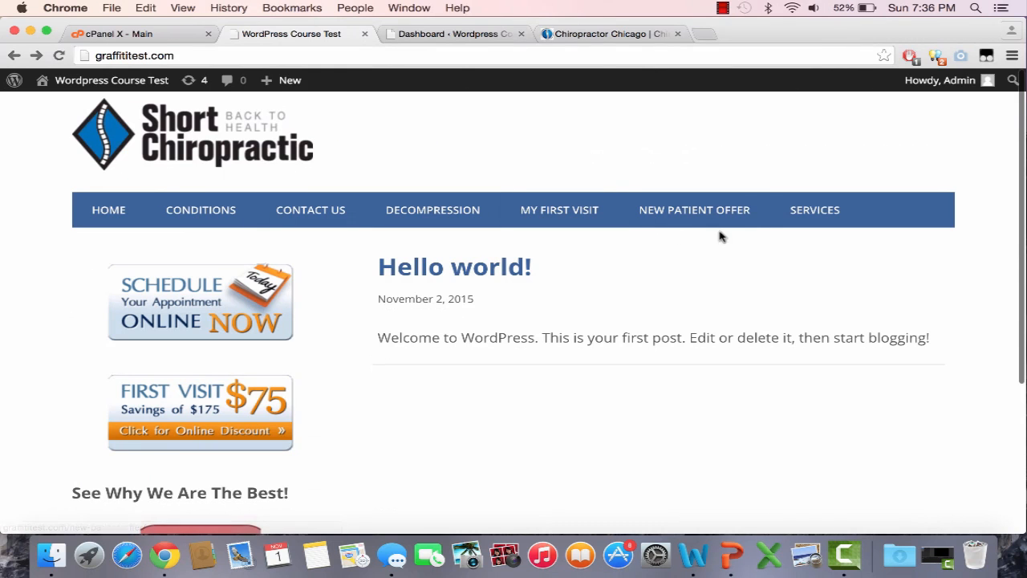
scroll(719, 388, down, 3)
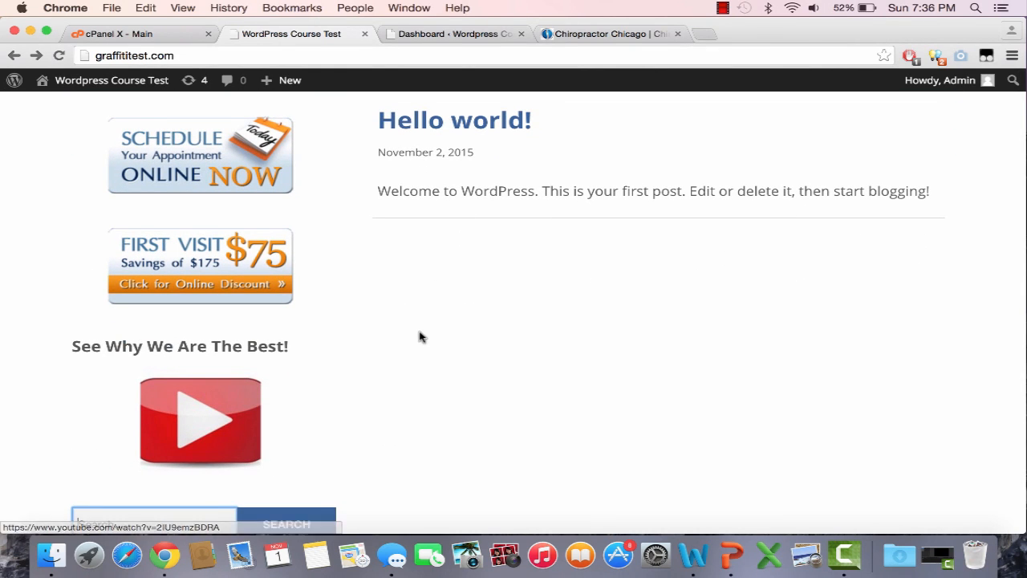
scroll(420, 337, up, 3)
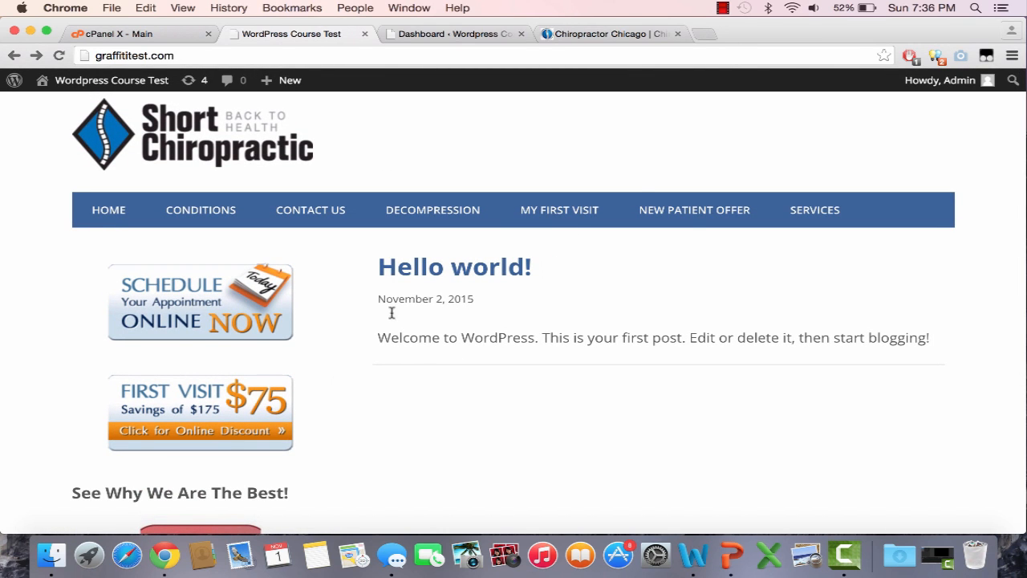
click(704, 34)
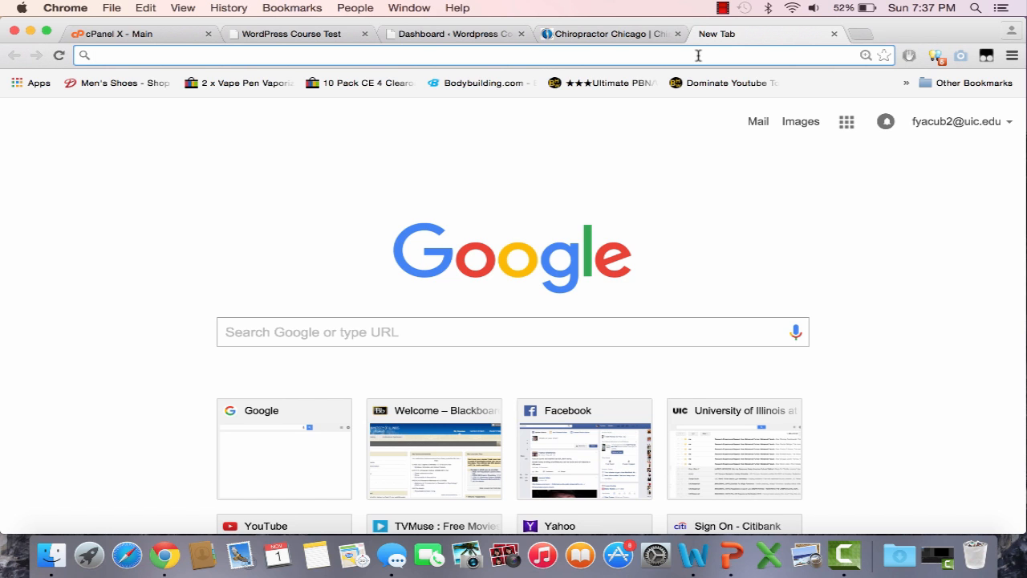
Step: On the Chicago Chiropractic site, view the Services and Conditions pages, then return Home
click(618, 34)
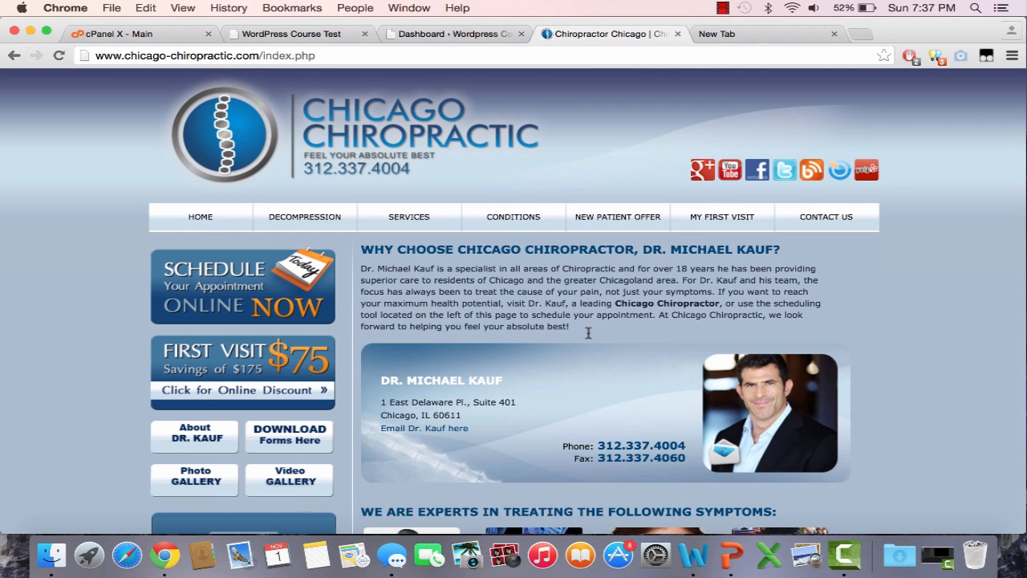
scroll(733, 239, down, 1)
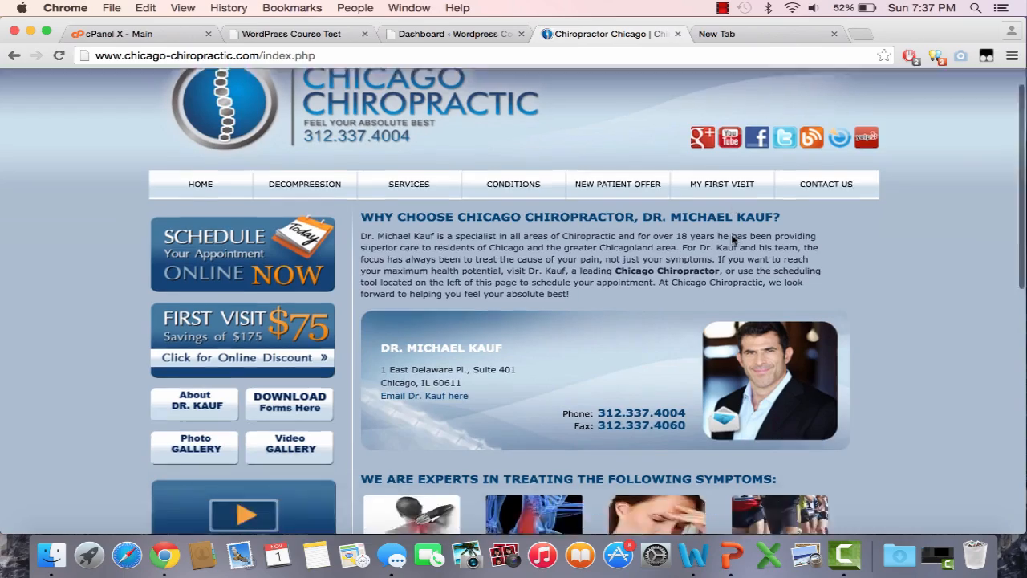
scroll(733, 239, down, 5)
scroll(733, 240, up, 6)
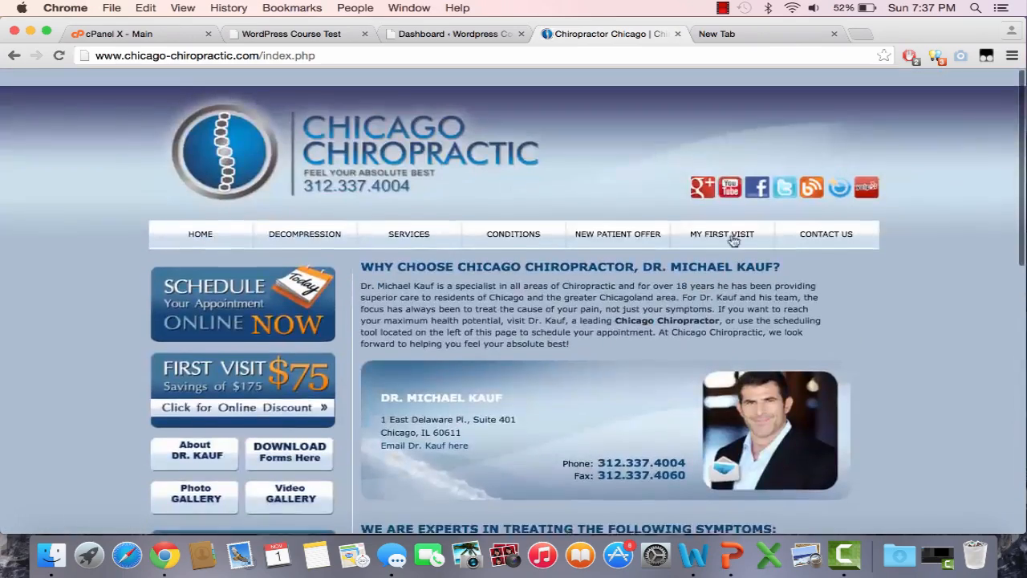
click(377, 225)
scroll(470, 320, down, 3)
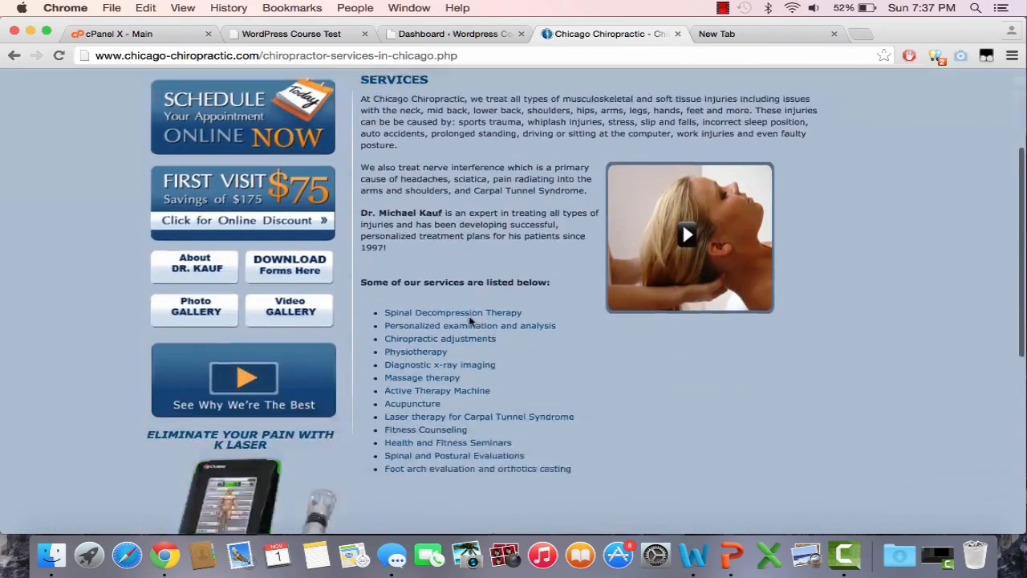
scroll(471, 324, up, 4)
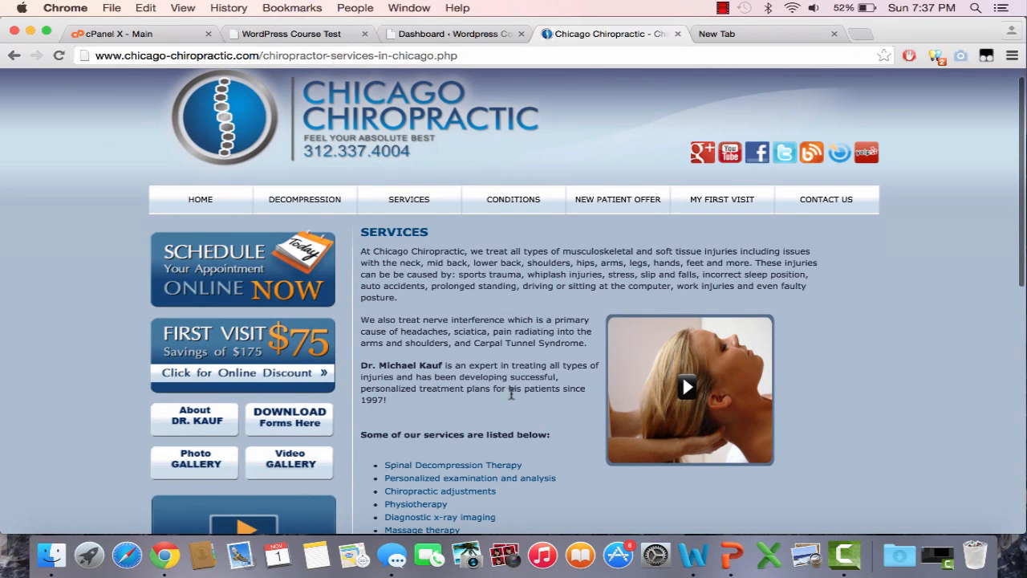
click(492, 210)
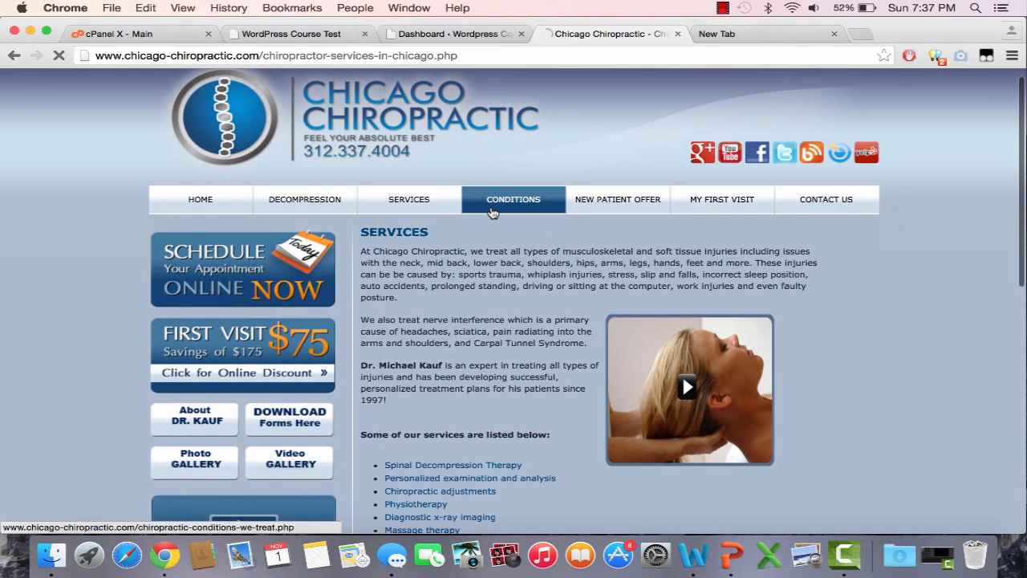
scroll(477, 366, down, 2)
scroll(477, 367, up, 3)
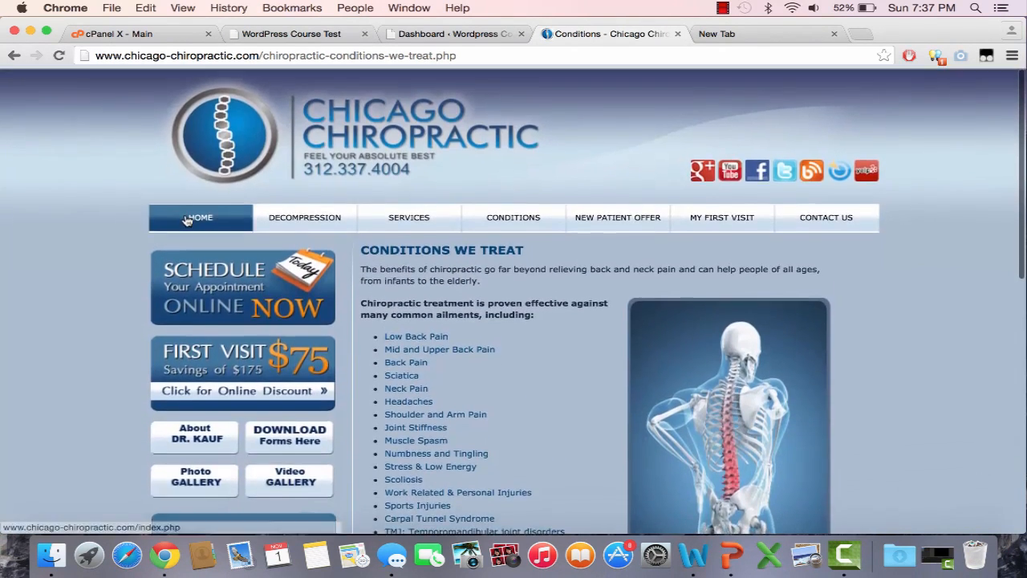
click(187, 221)
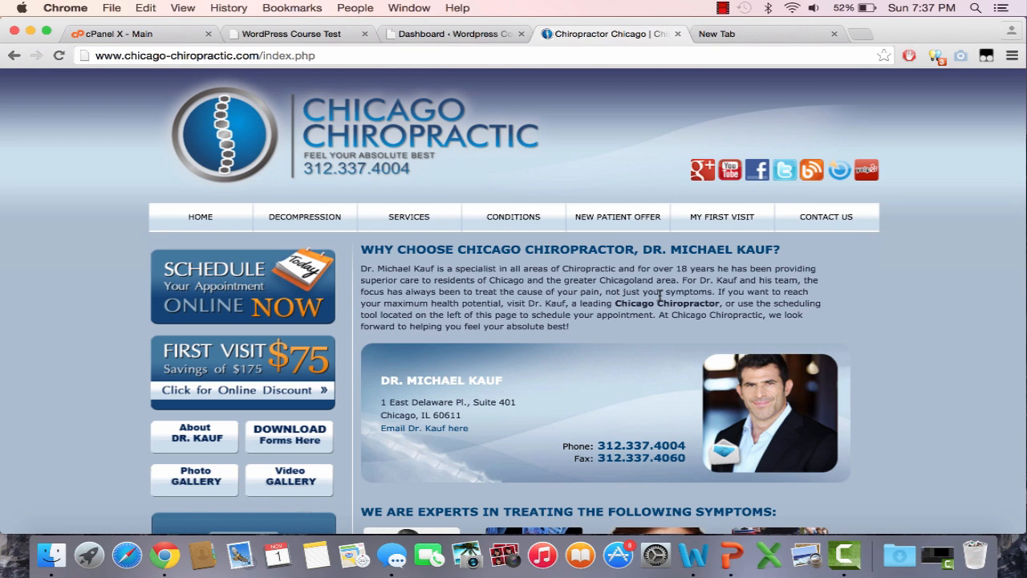
Step: Load iwriter.com and start a Get Content request with Articles as the project type
click(779, 34)
text(i)
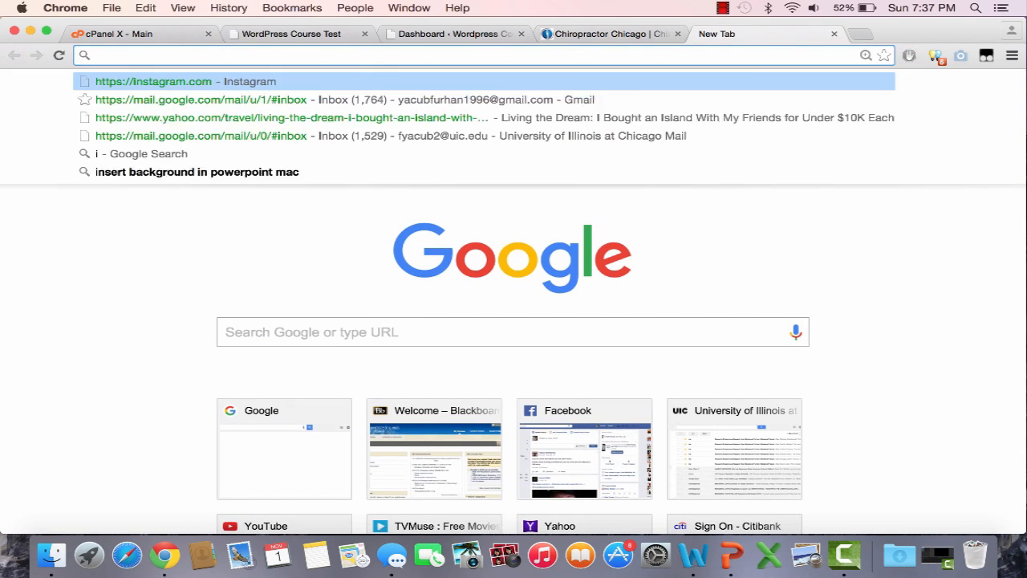
text(writer)
key(Return)
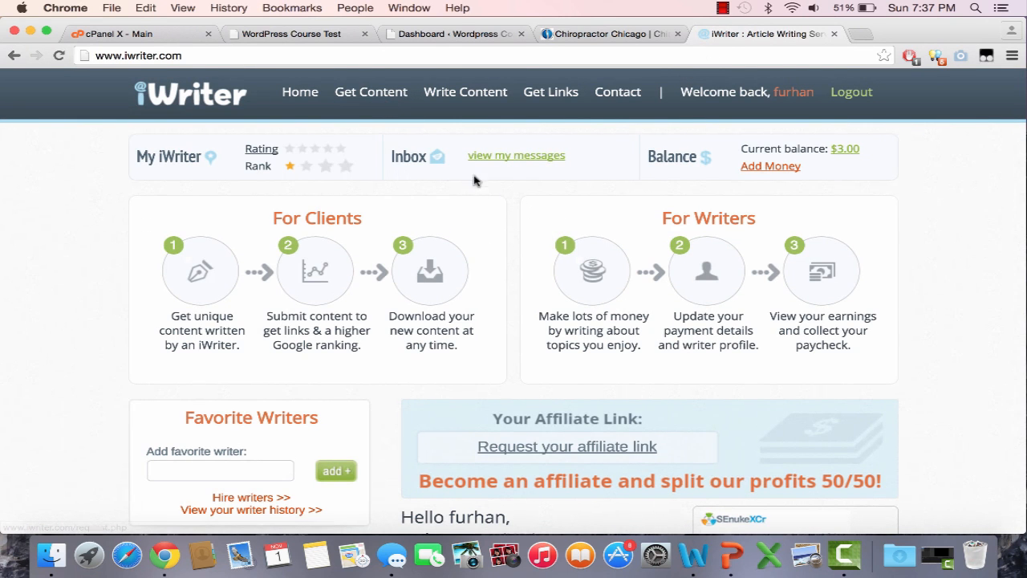
click(373, 102)
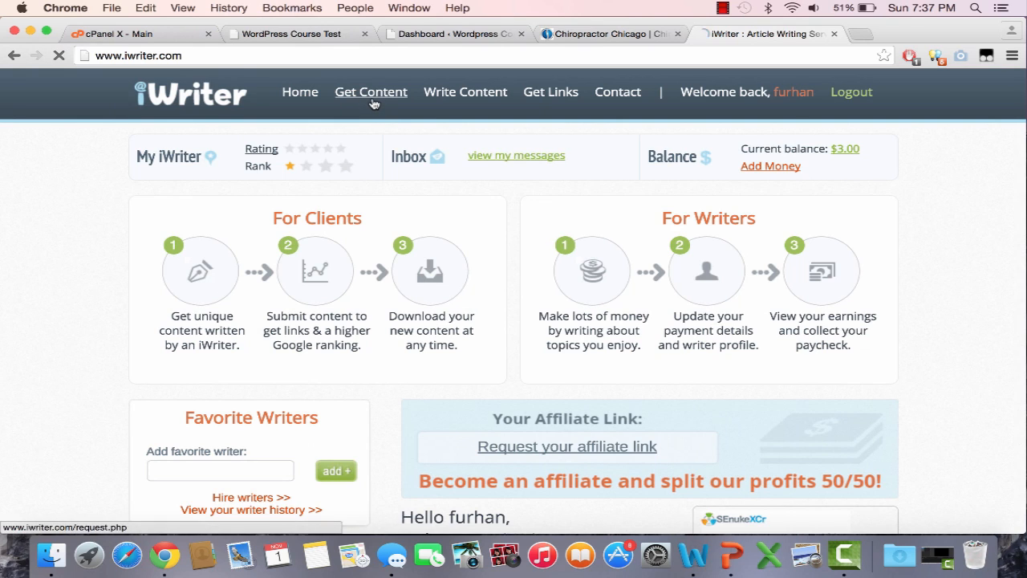
click(632, 238)
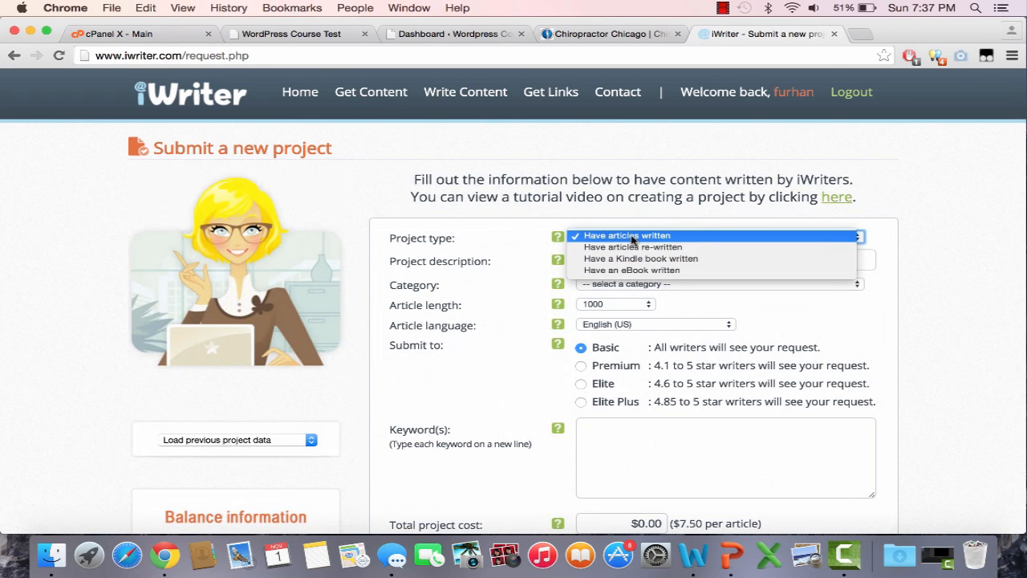
click(632, 236)
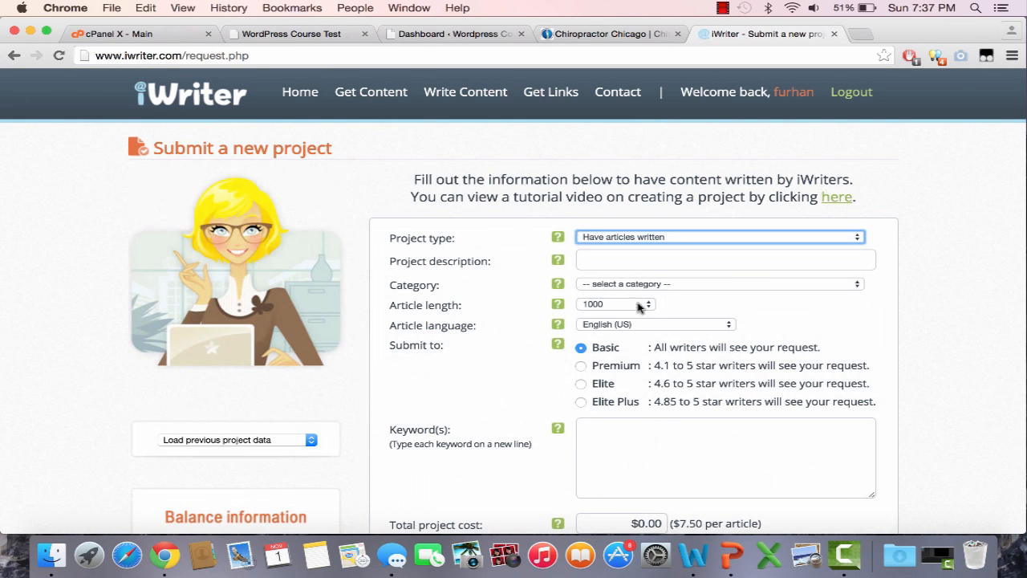
Step: Set the article to 500 words, Elite Plus writers and Professional tone, noting the $35.00 minimum
scroll(603, 367, down, 2)
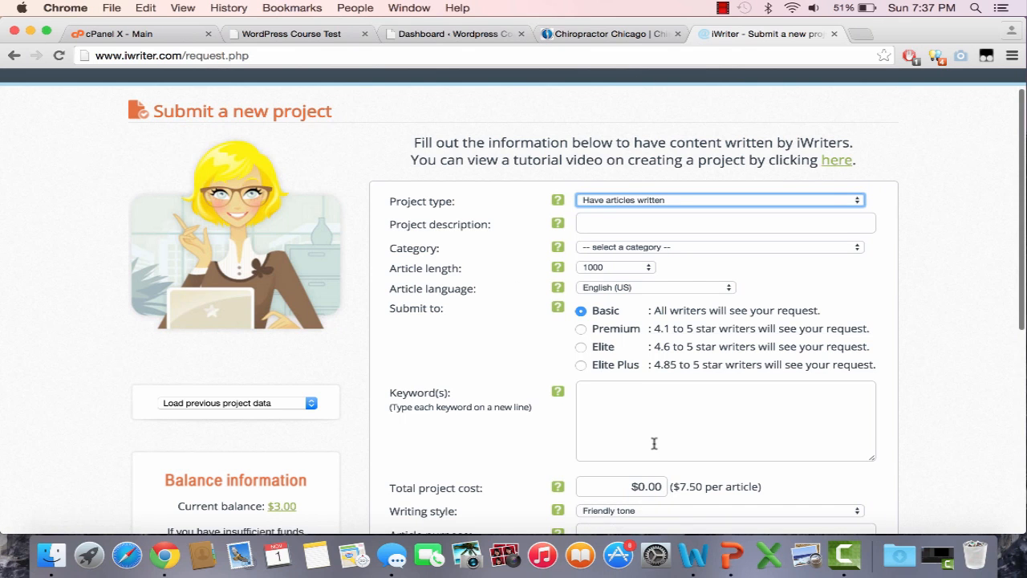
scroll(654, 454, down, 2)
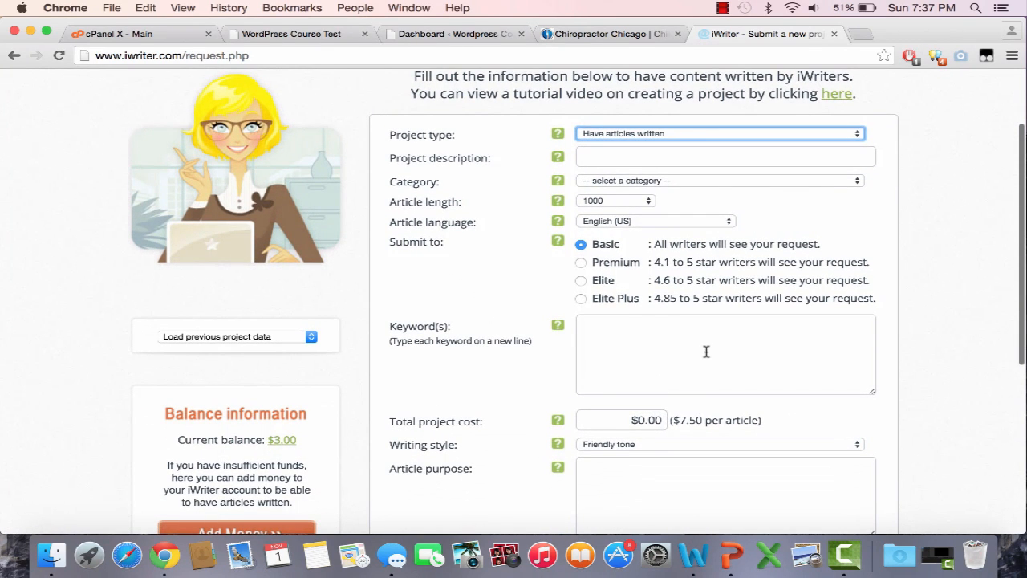
click(629, 201)
click(610, 178)
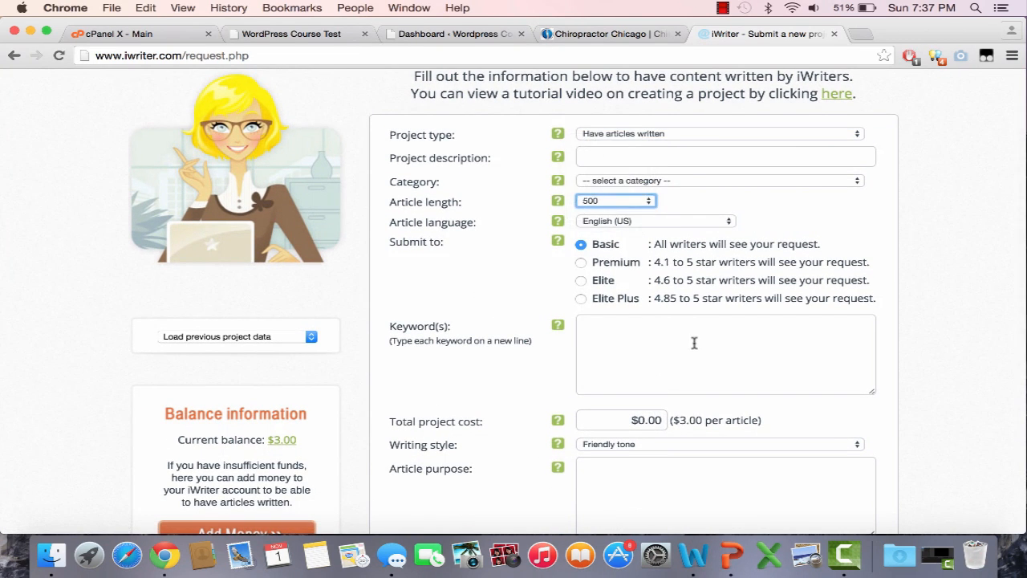
click(581, 299)
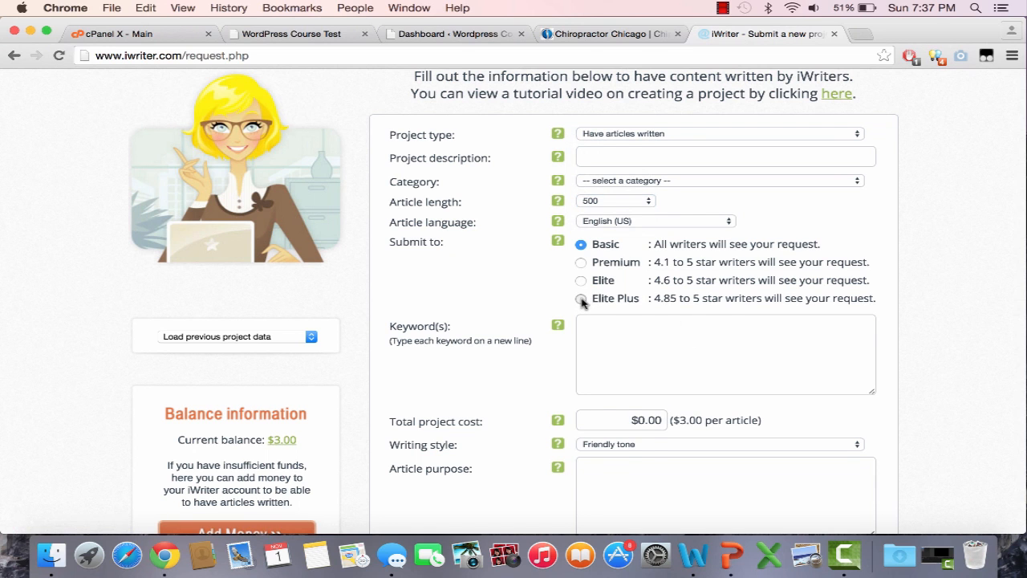
scroll(594, 386, down, 2)
click(600, 416)
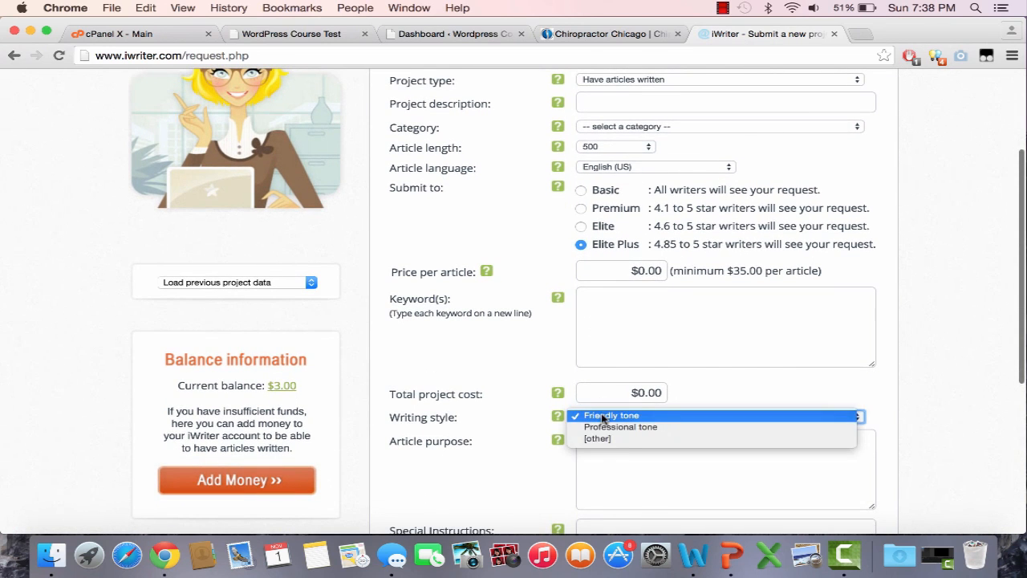
click(610, 427)
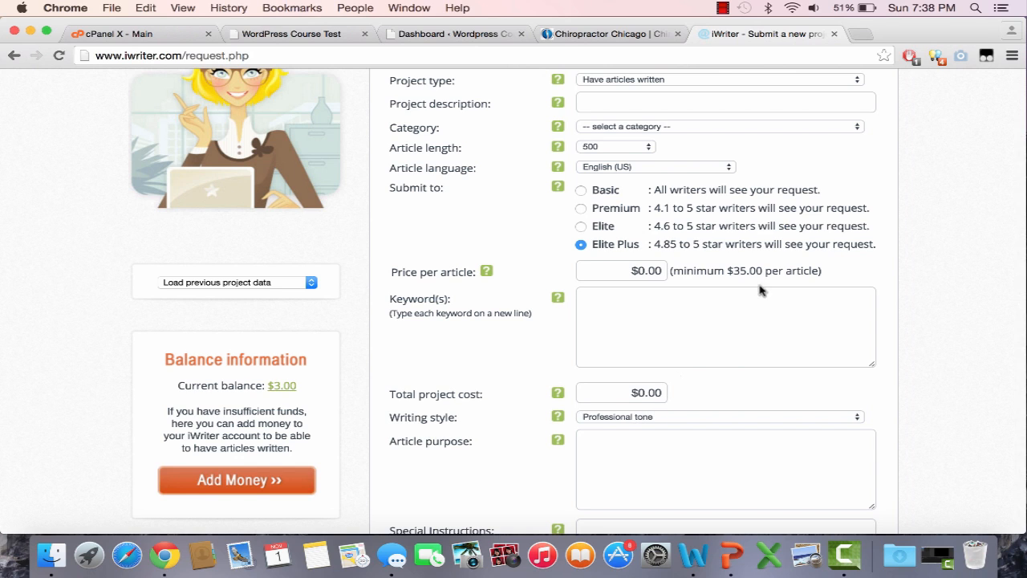
drag(767, 272, 727, 273)
click(728, 273)
drag(749, 272, 739, 274)
Step: Load warriorforum.com in the iWriter tab and open the Warriors For Hire sub-forum
click(631, 35)
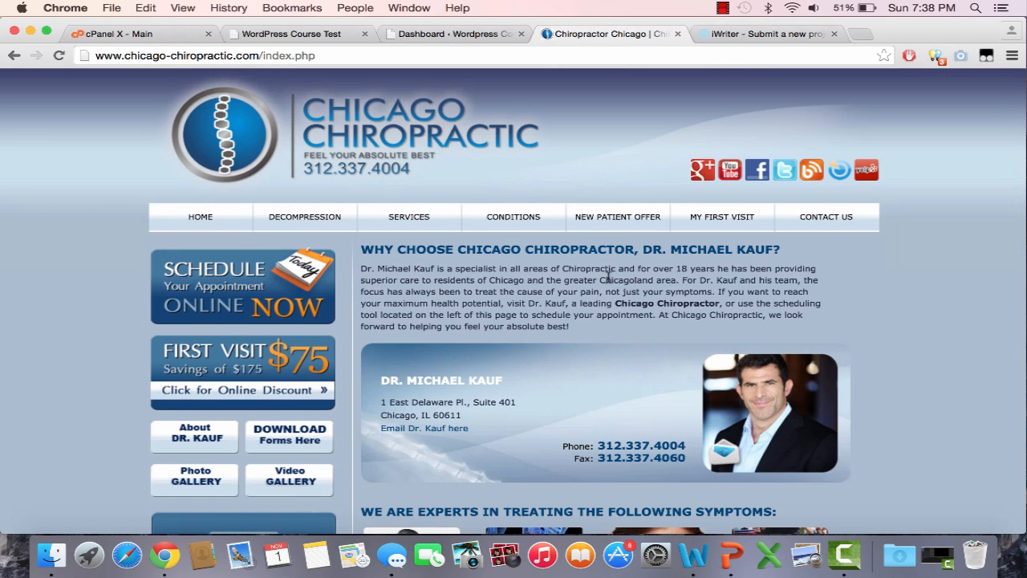
click(758, 34)
click(734, 57)
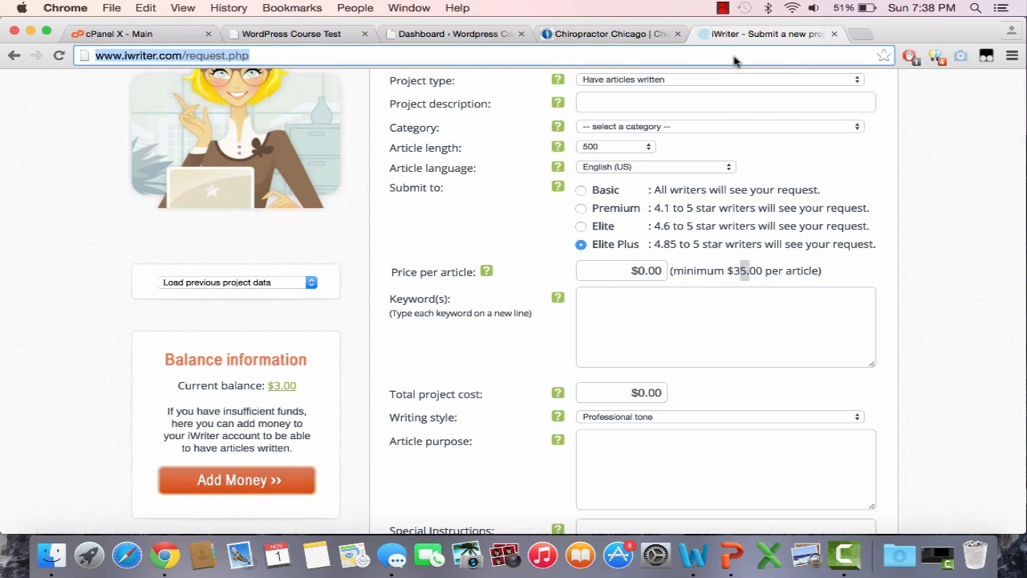
text(warriorforum.com)
key(Return)
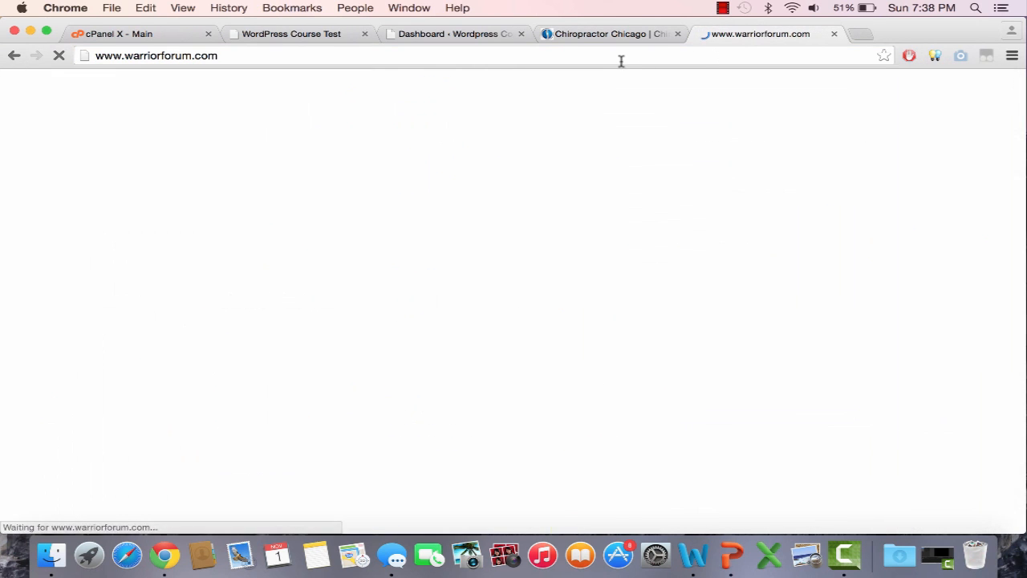
scroll(241, 96, down, 5)
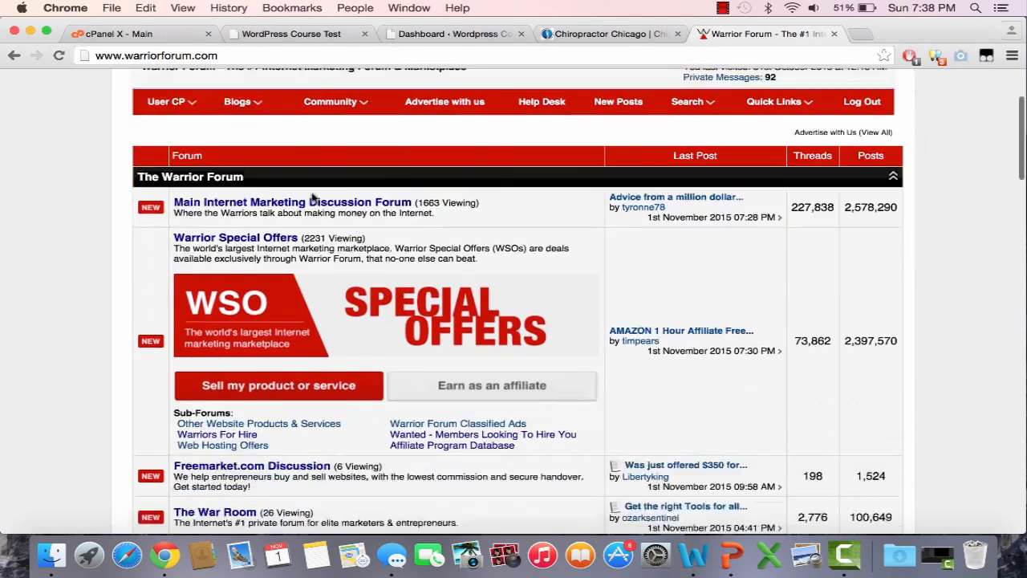
click(231, 291)
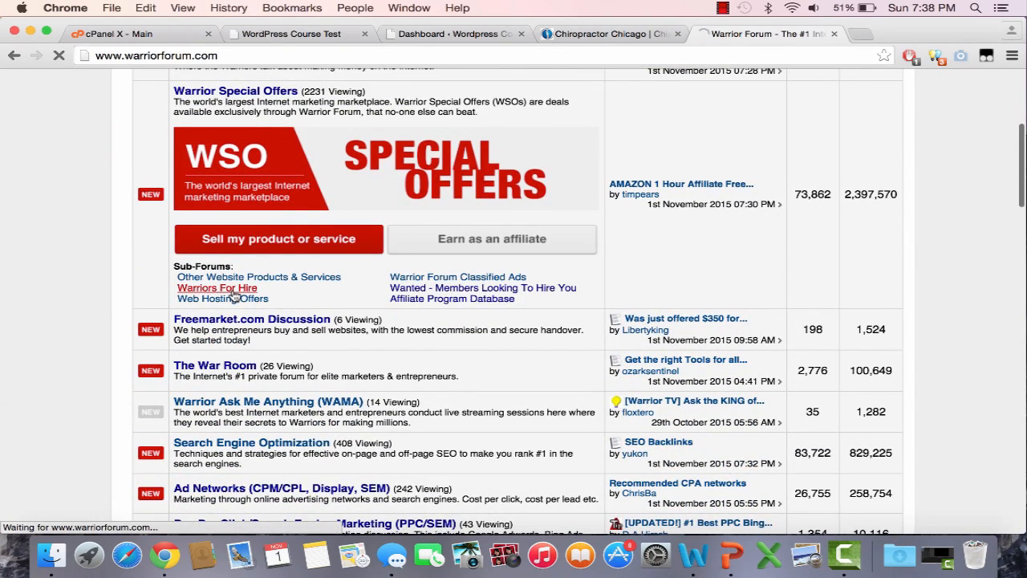
Step: Search the forum for 'articles', scroll through the results, then go back to Warriors For Hire
scroll(451, 378, down, 1)
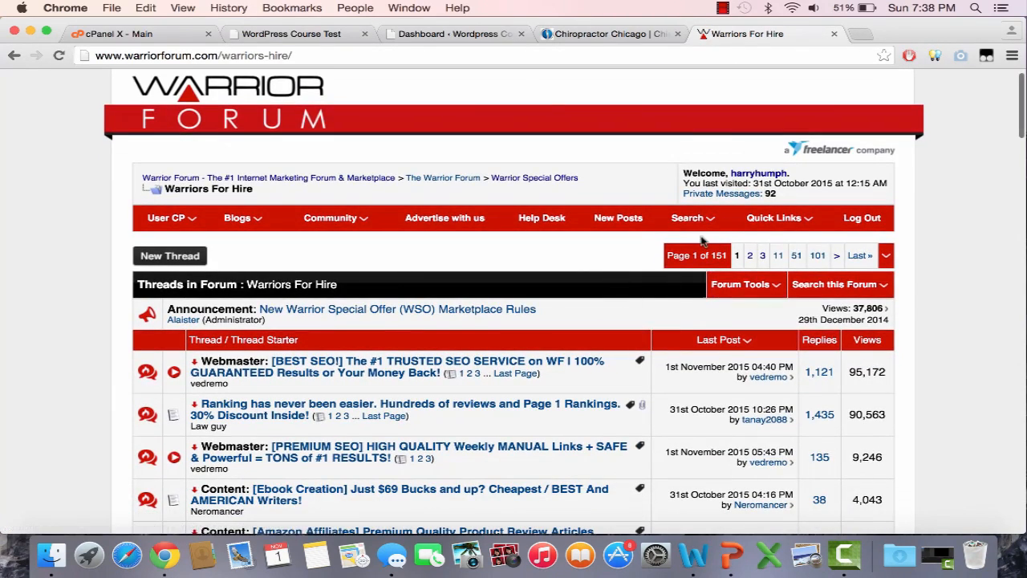
click(692, 218)
click(696, 258)
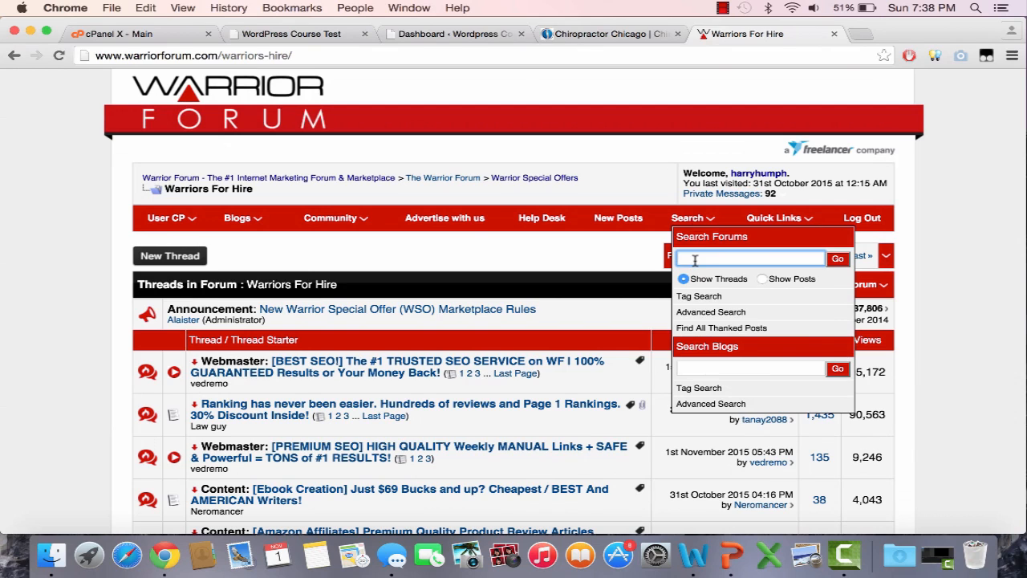
text(articles)
key(Return)
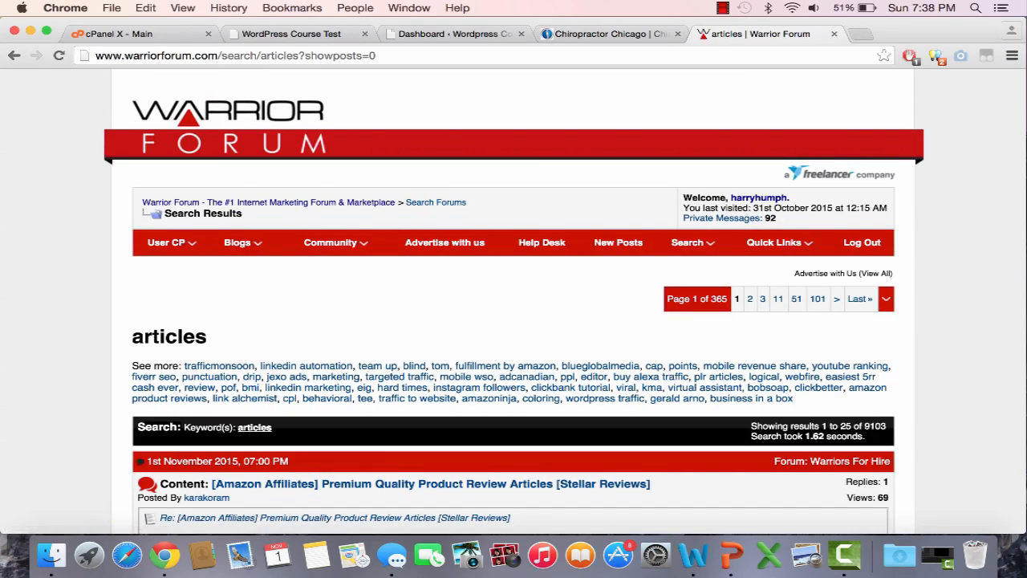
scroll(470, 254, down, 5)
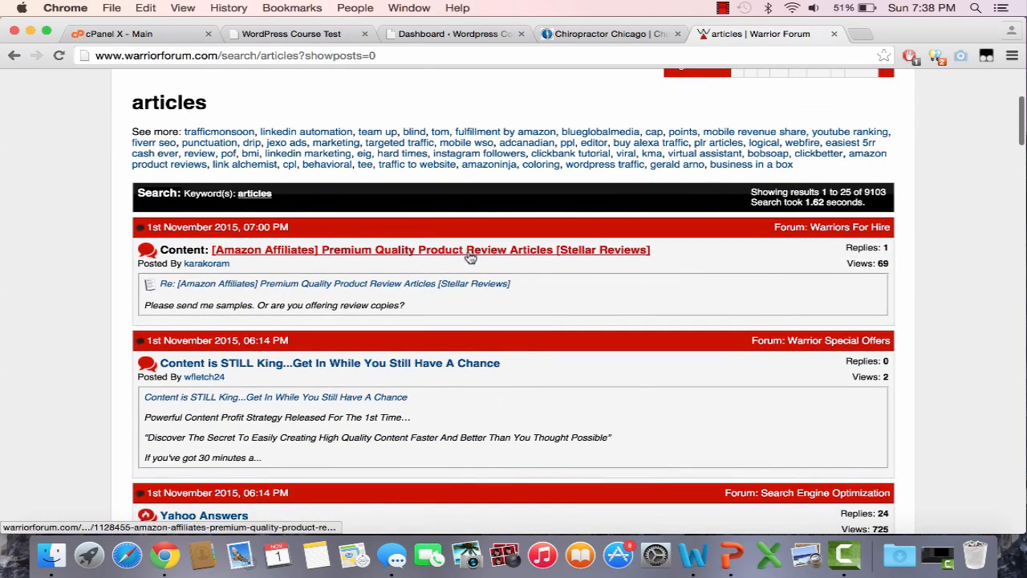
scroll(514, 395, down, 6)
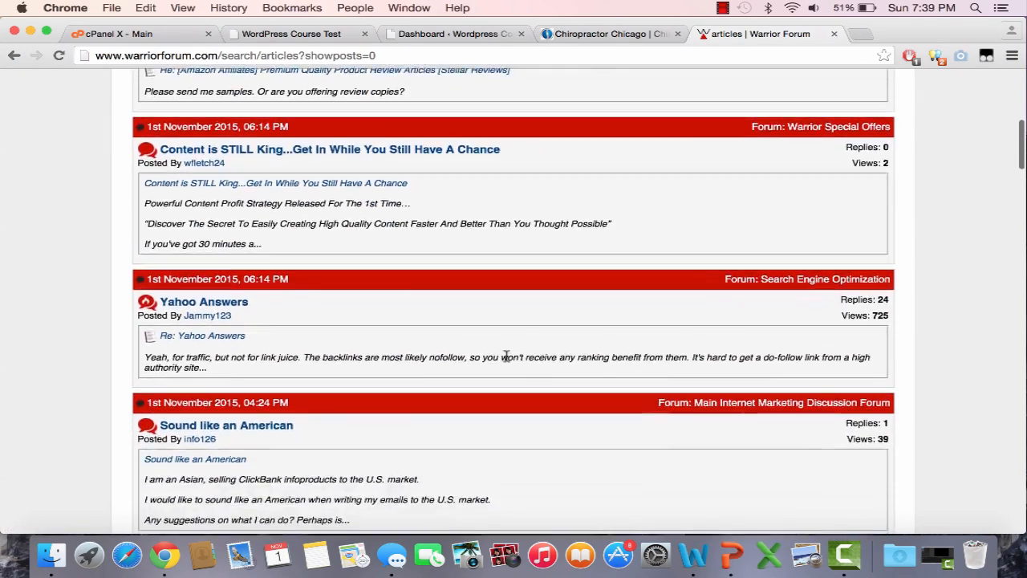
scroll(506, 357, down, 7)
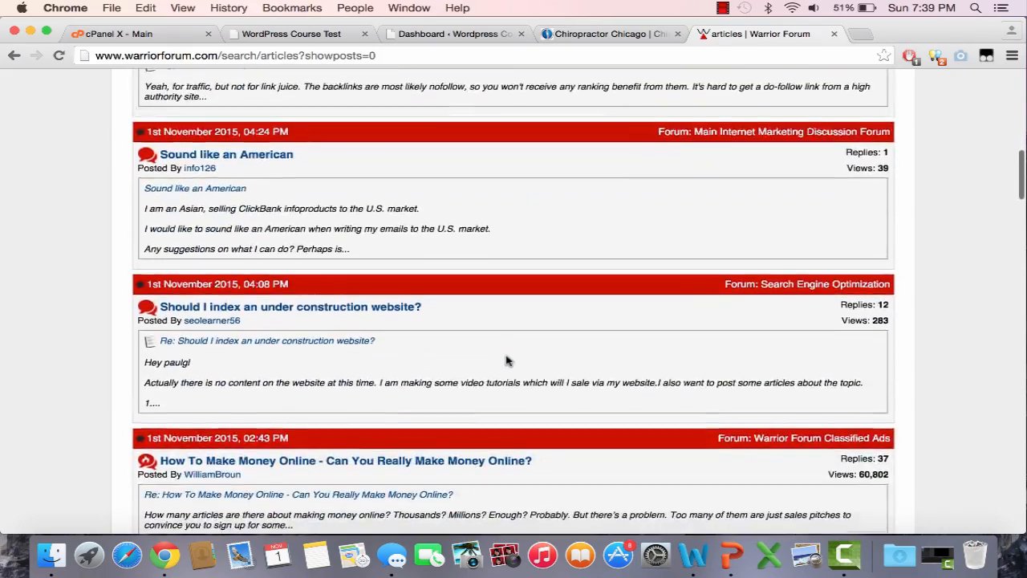
scroll(507, 361, down, 8)
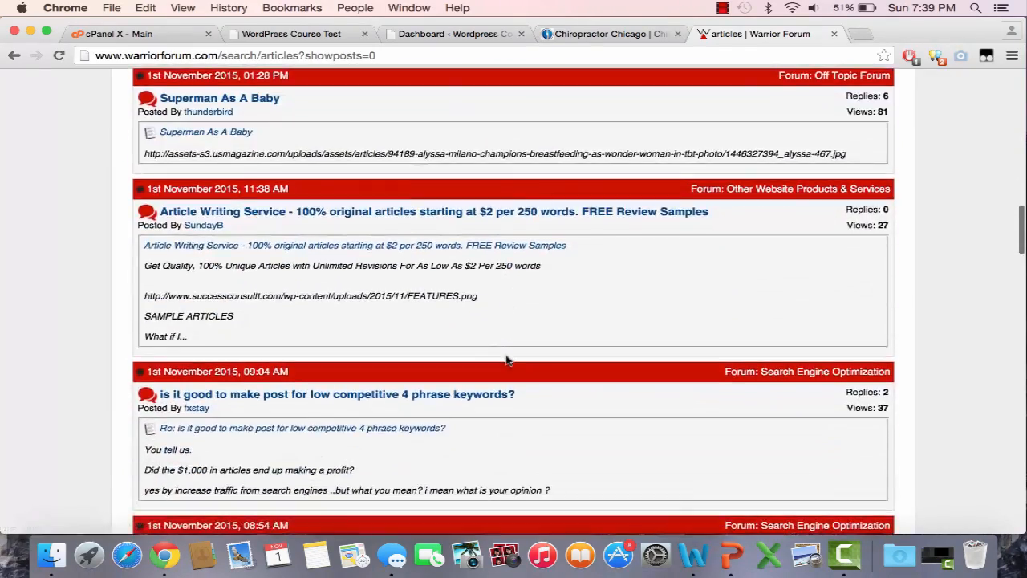
scroll(377, 356, down, 8)
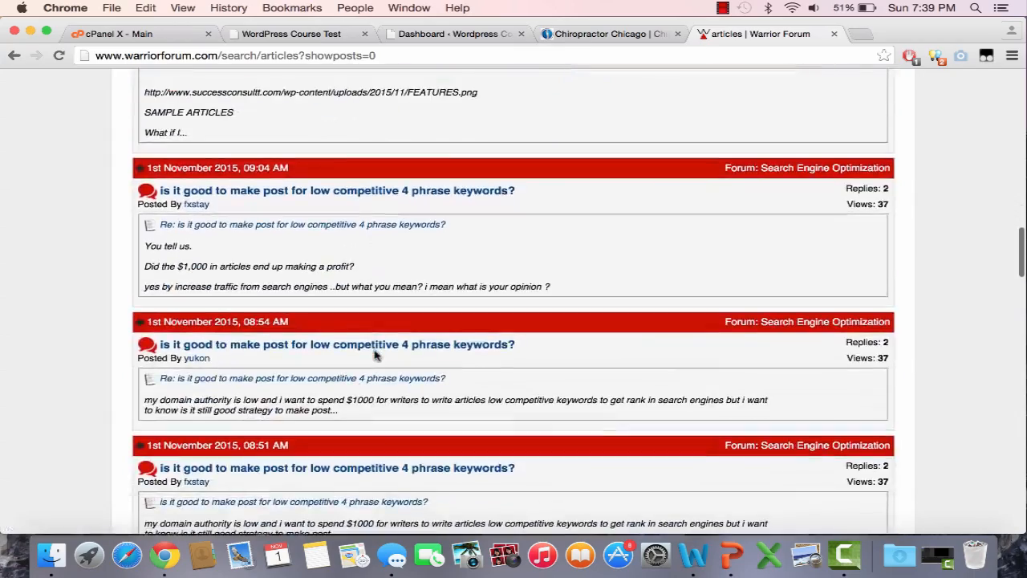
scroll(374, 356, down, 9)
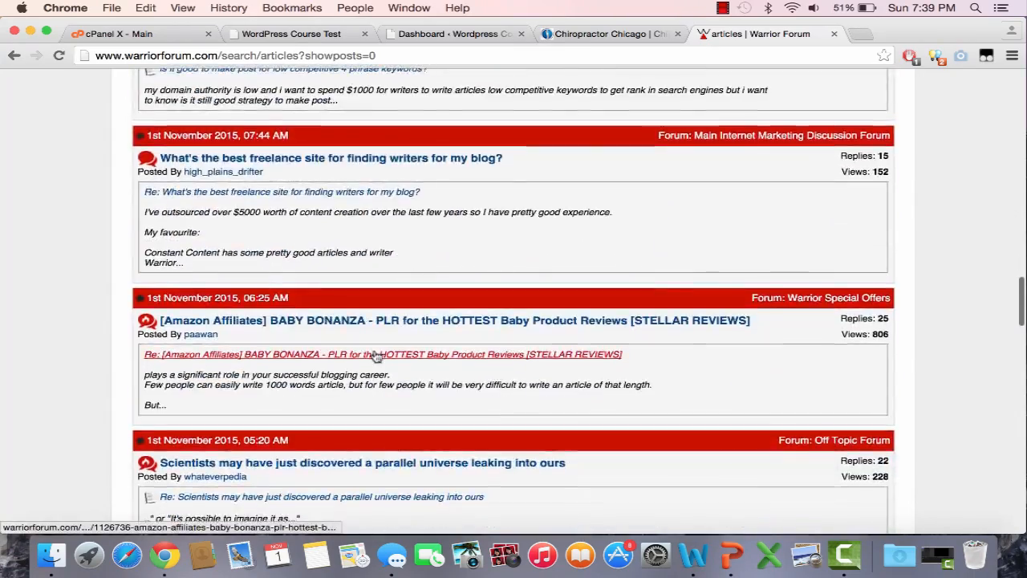
scroll(374, 356, down, 2)
click(13, 55)
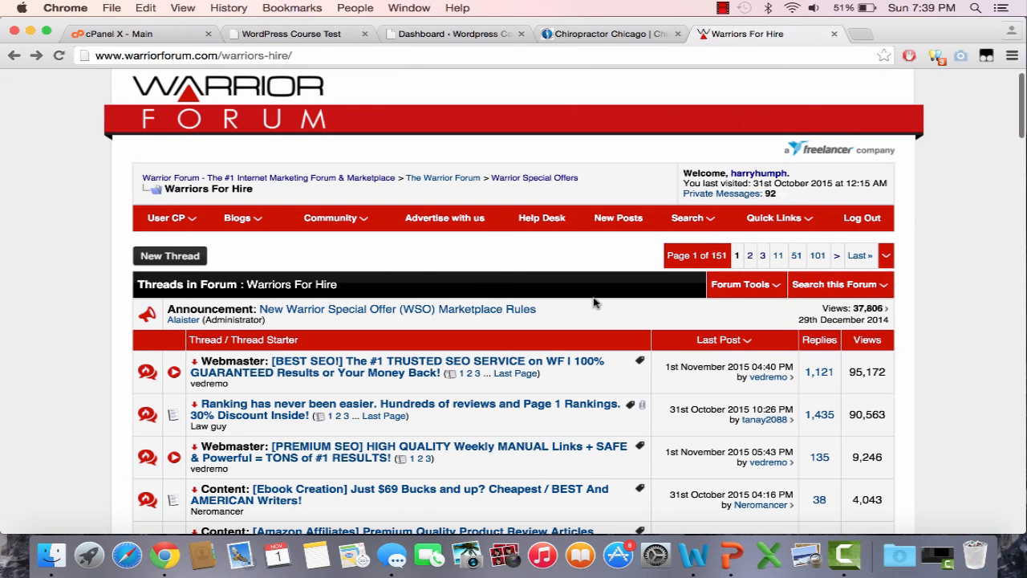
Step: Close the Warrior Forum tab and compare the WordPress test site with the original Chicago Chiropractic site
click(834, 33)
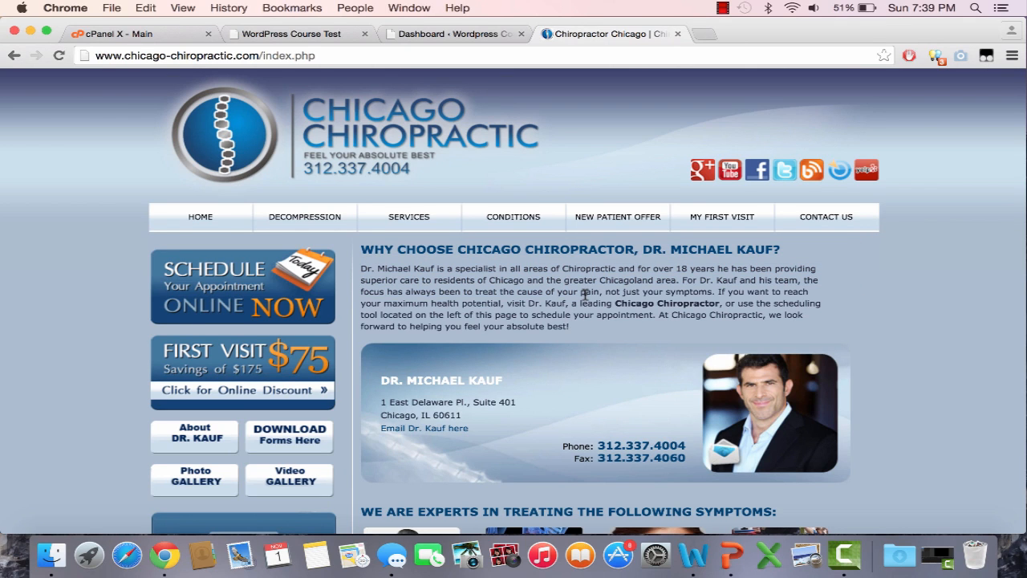
click(318, 36)
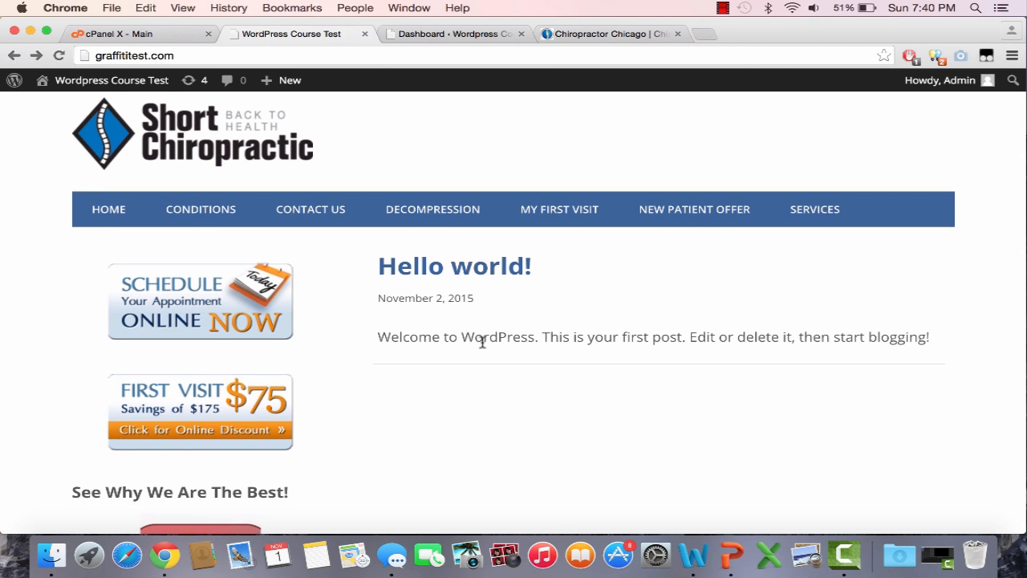
scroll(482, 345, down, 3)
click(576, 37)
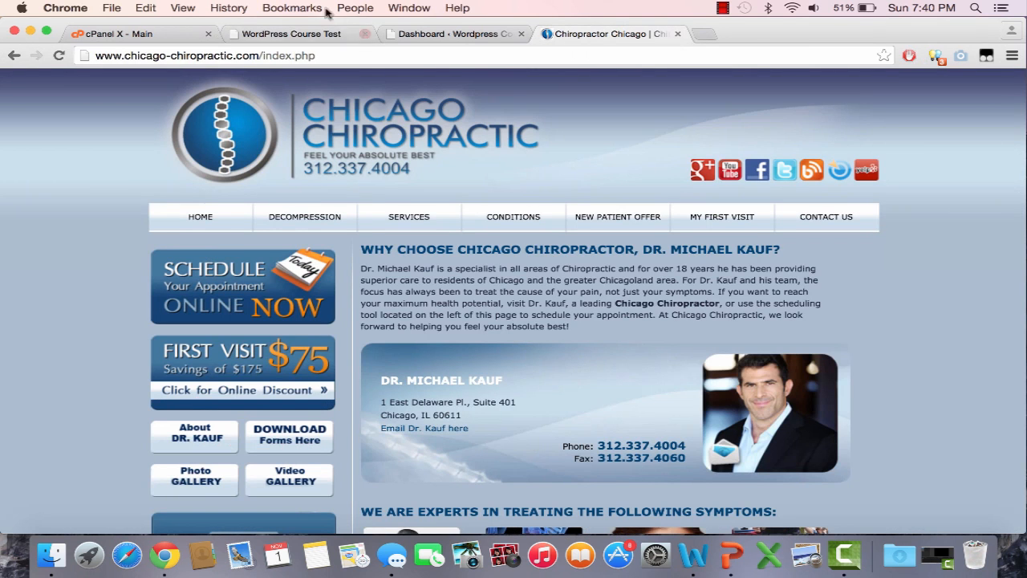
click(295, 39)
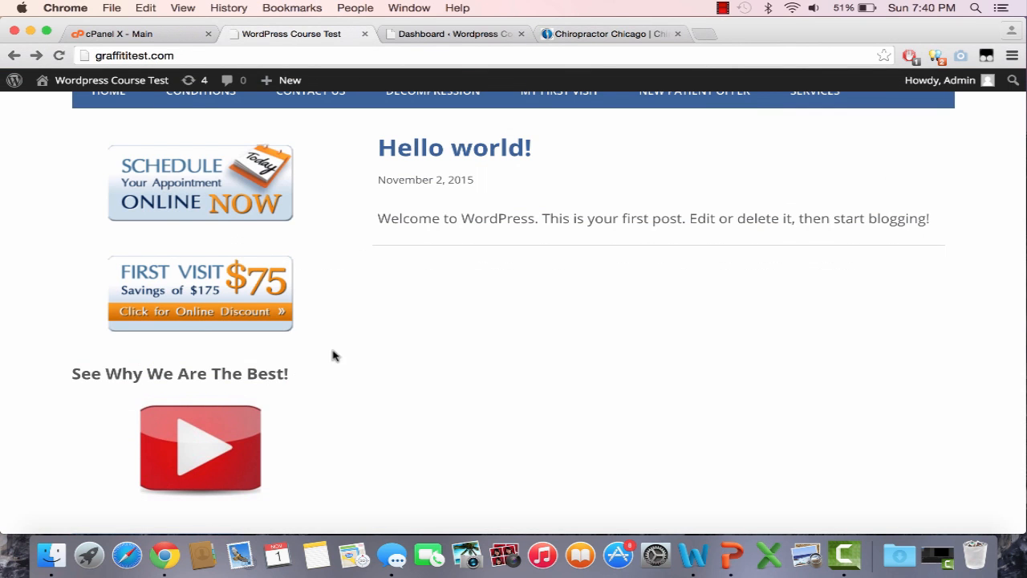
scroll(505, 414, down, 3)
click(722, 8)
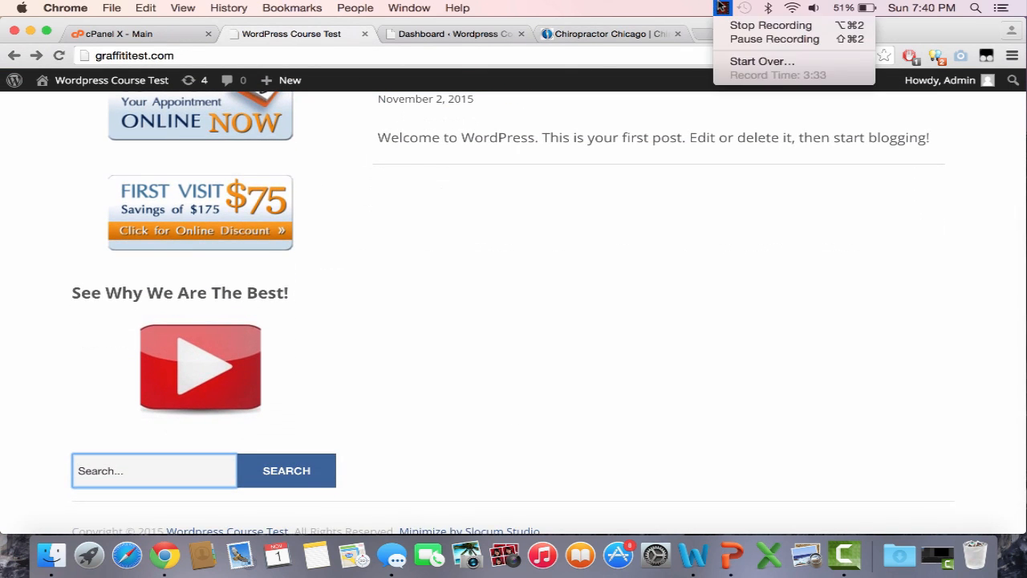
click(720, 10)
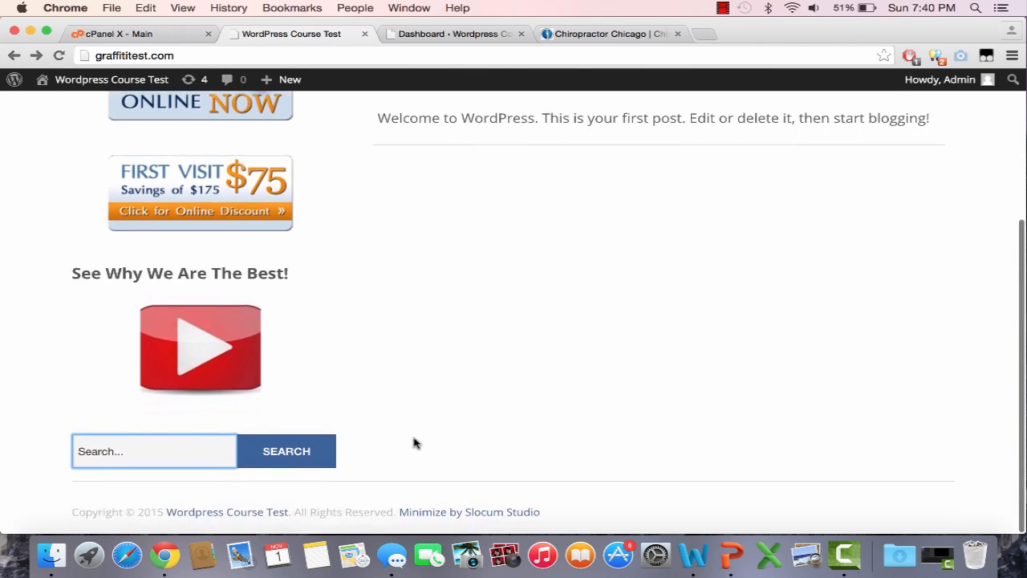
scroll(415, 438, up, 5)
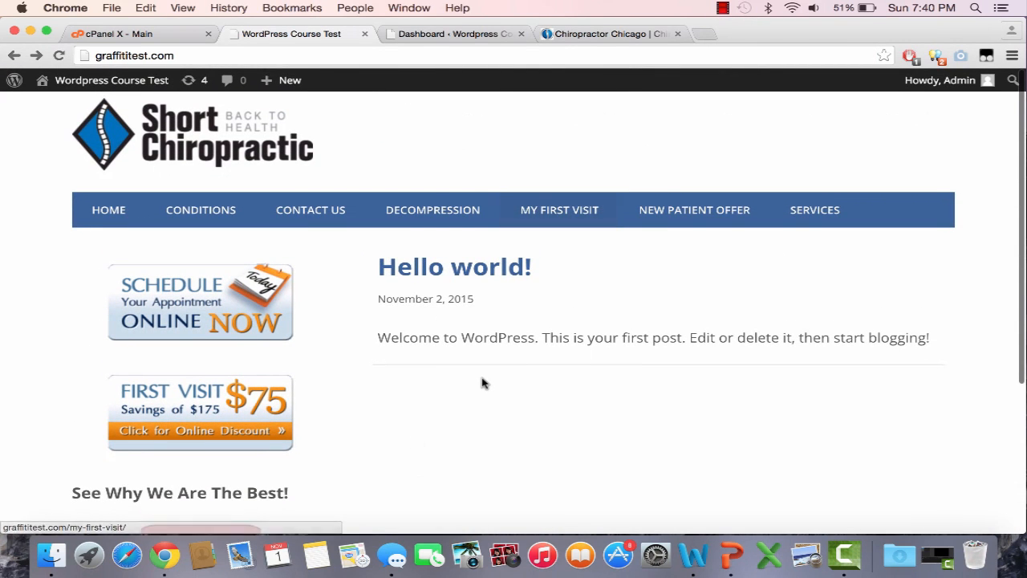
Step: Visit the test site's Conditions, Contact Us, Decompression and My First Visit pages, then return home
click(232, 224)
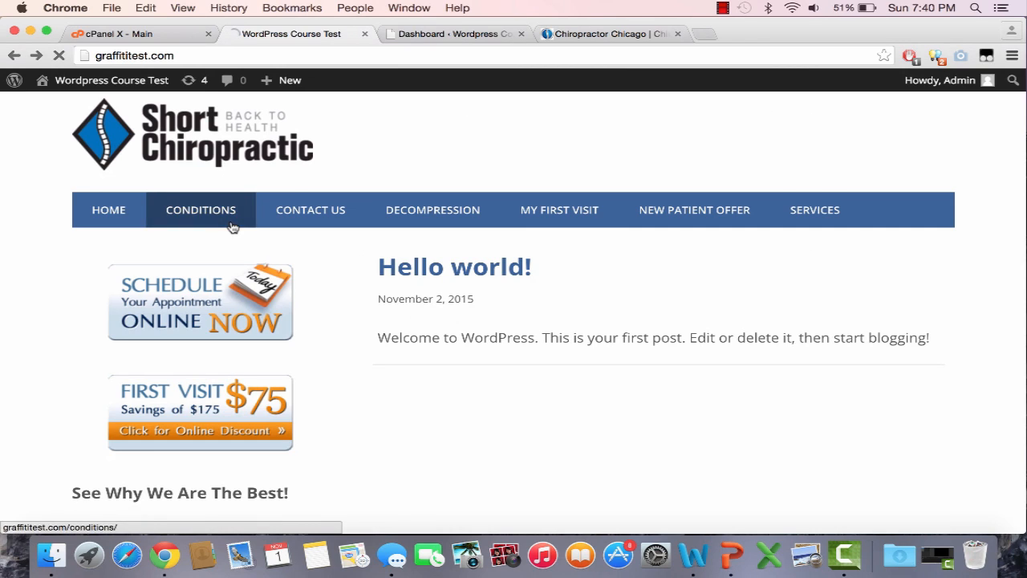
click(340, 219)
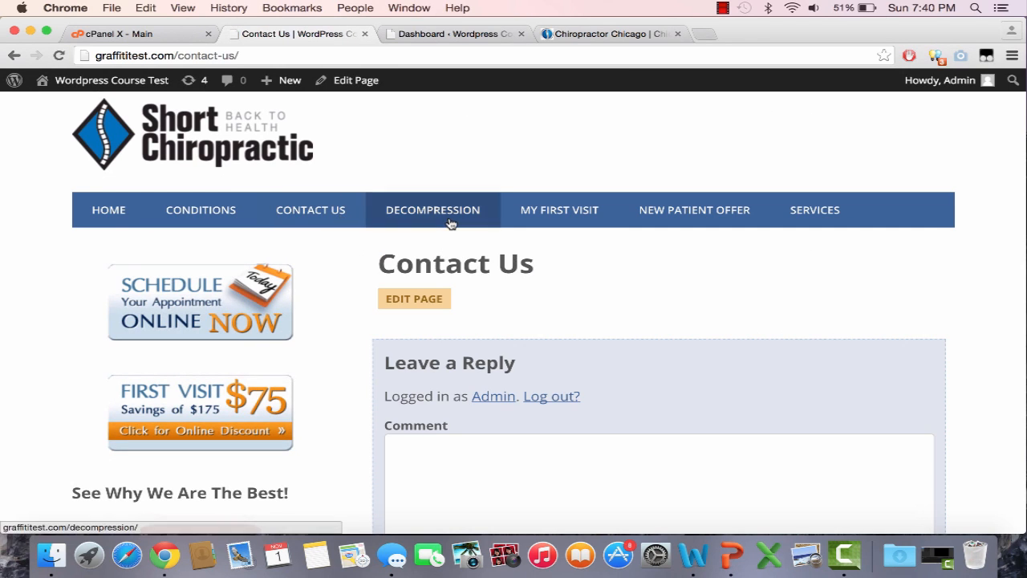
click(450, 221)
click(575, 218)
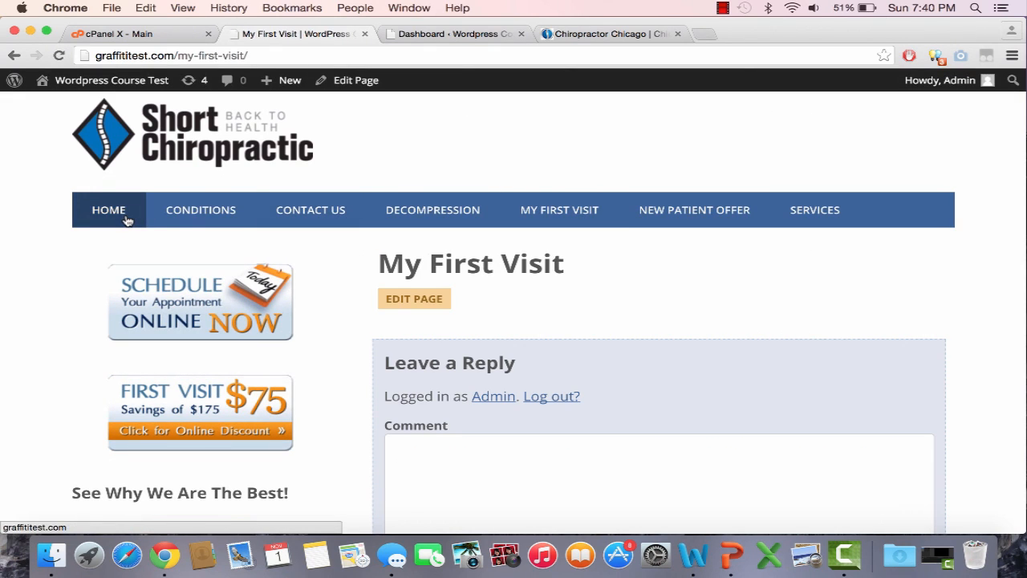
click(125, 220)
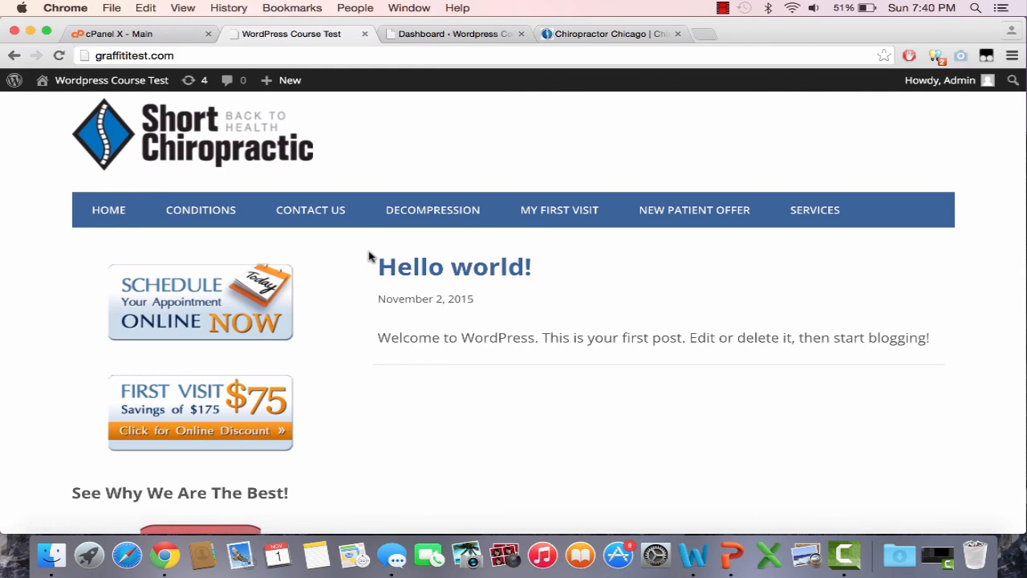
drag(376, 265, 543, 287)
click(593, 291)
click(423, 37)
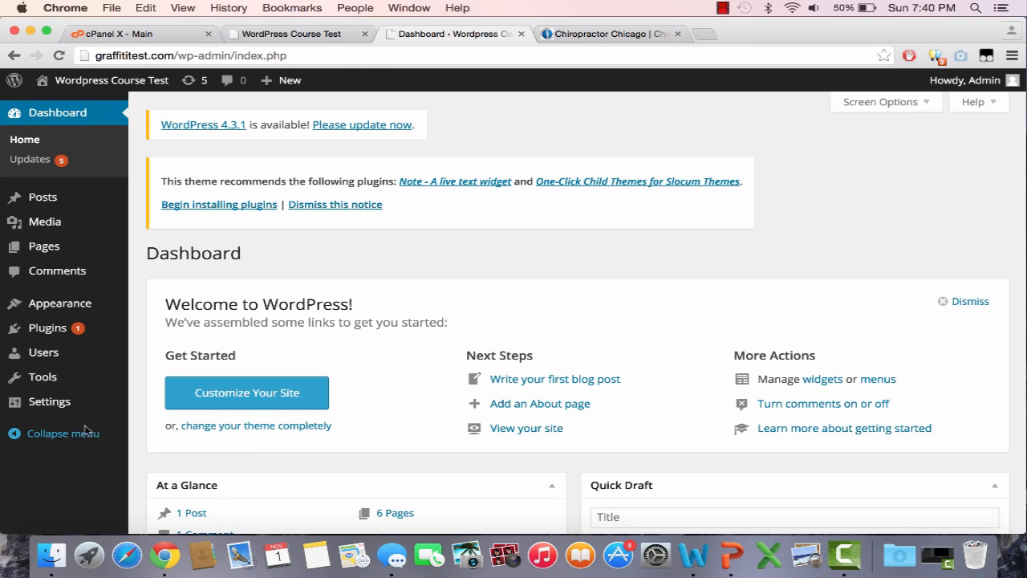
Step: Look through the General and Writing settings pages in the WordPress admin
mouse_move(76, 403)
click(175, 411)
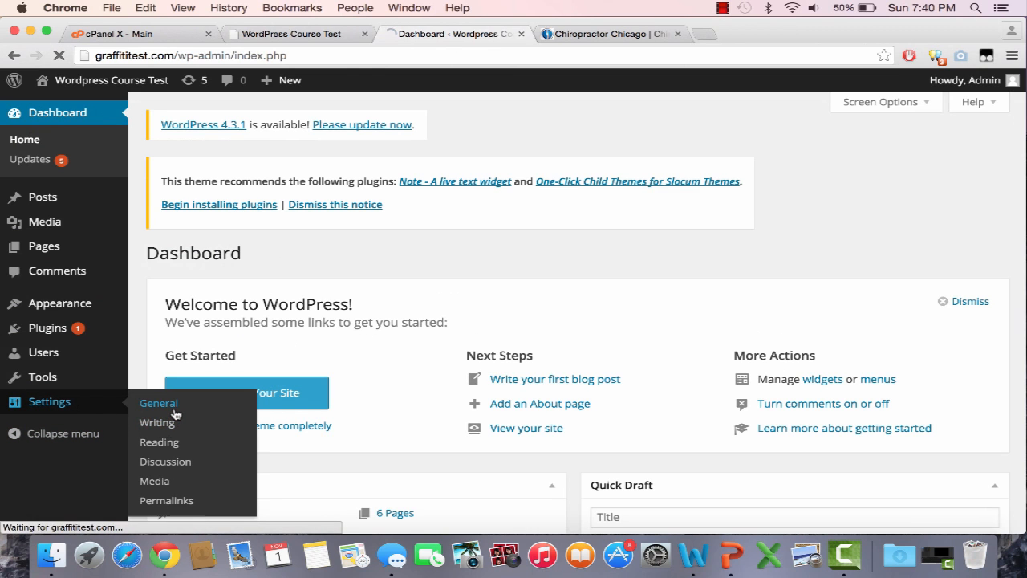
scroll(175, 413, down, 8)
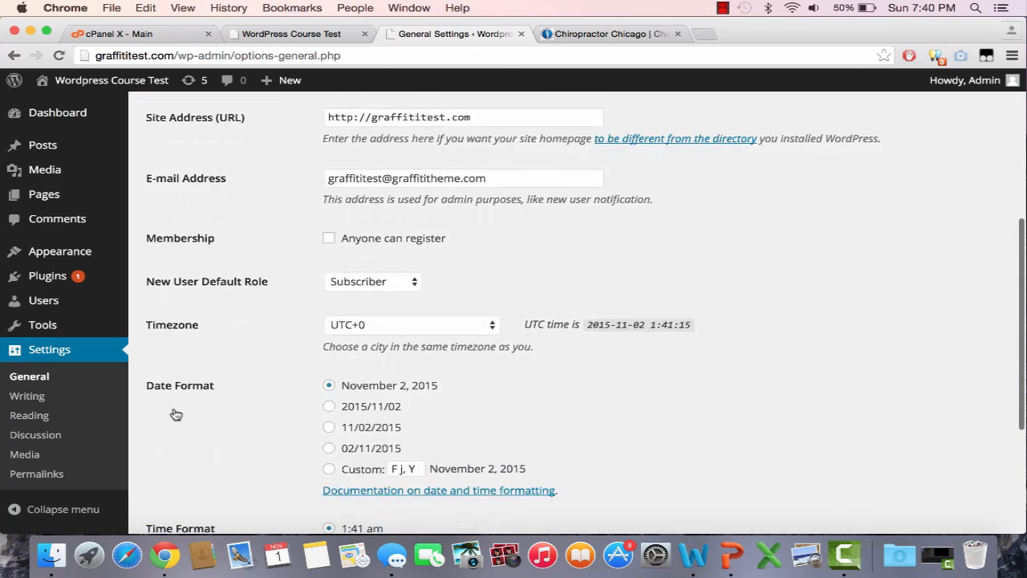
scroll(131, 368, down, 3)
scroll(131, 368, up, 10)
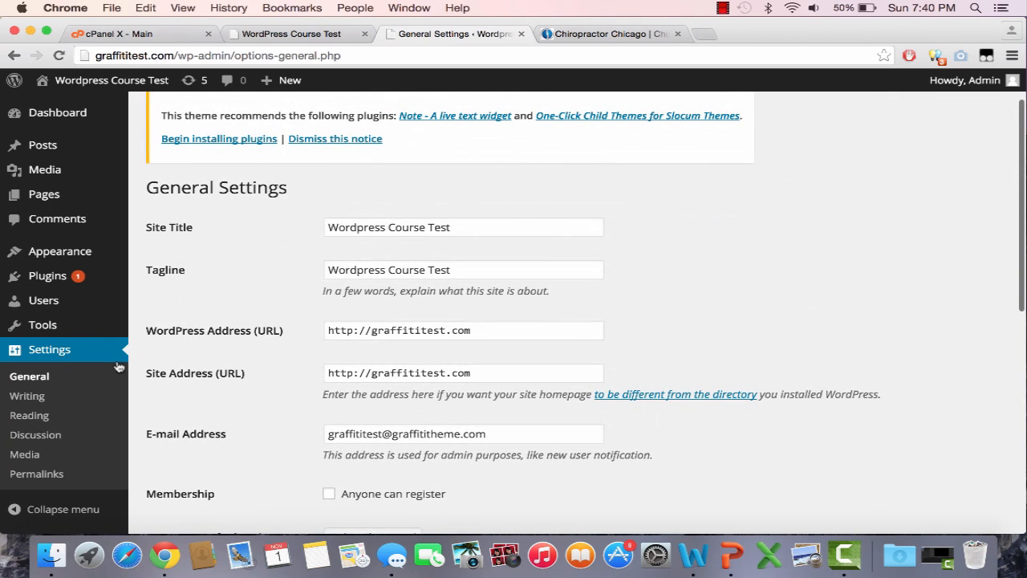
click(74, 397)
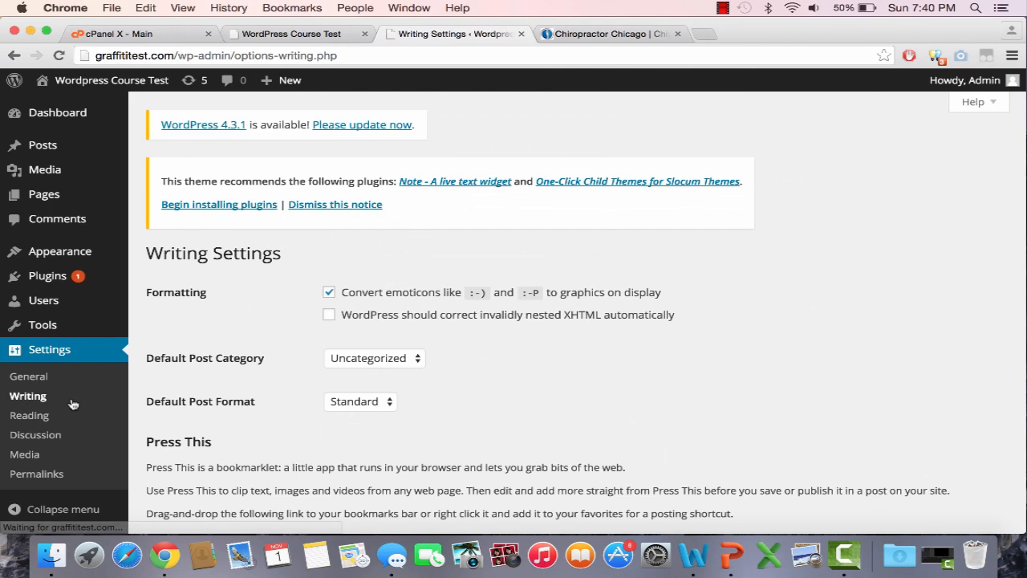
scroll(72, 404, down, 4)
Step: In Reading Settings, set Front page displays to 'A static page' without choosing a page yet
click(55, 416)
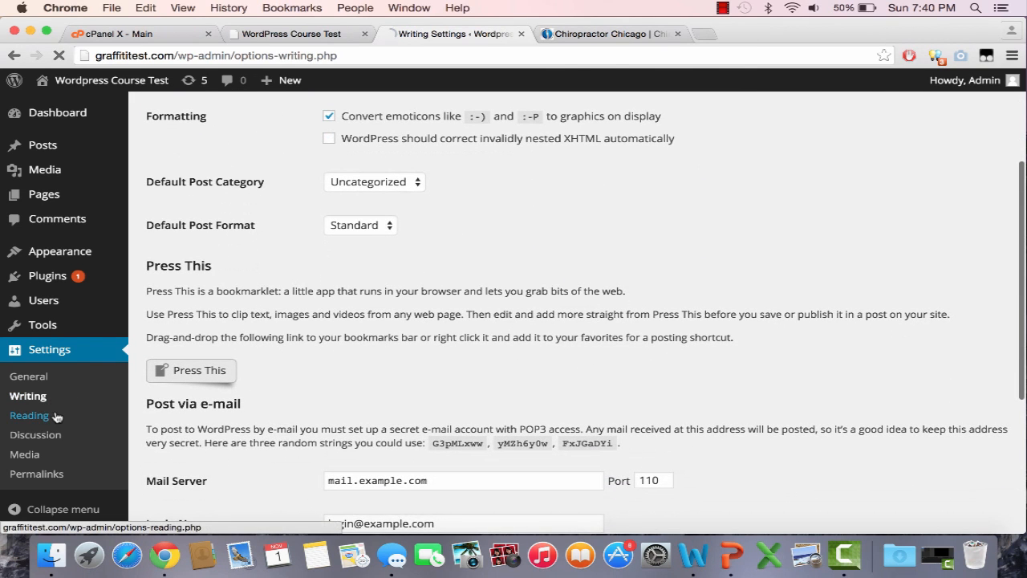
scroll(447, 414, down, 2)
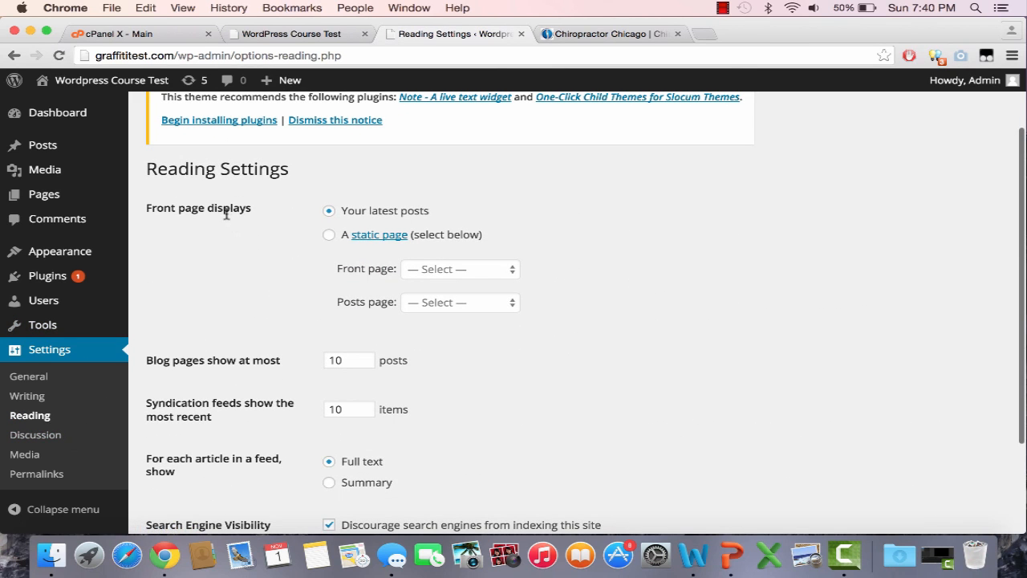
click(330, 234)
click(419, 268)
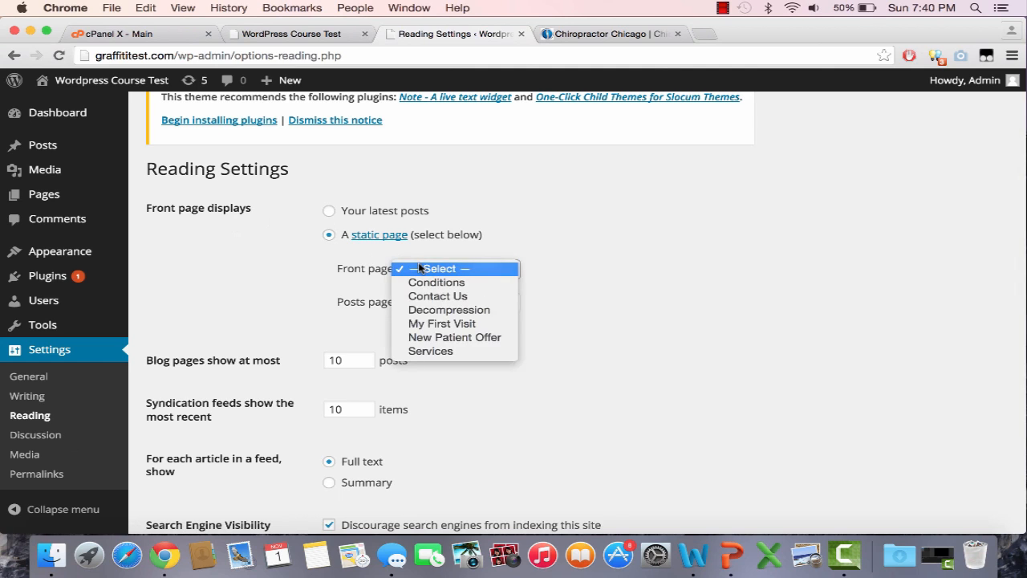
click(530, 237)
scroll(530, 237, down, 3)
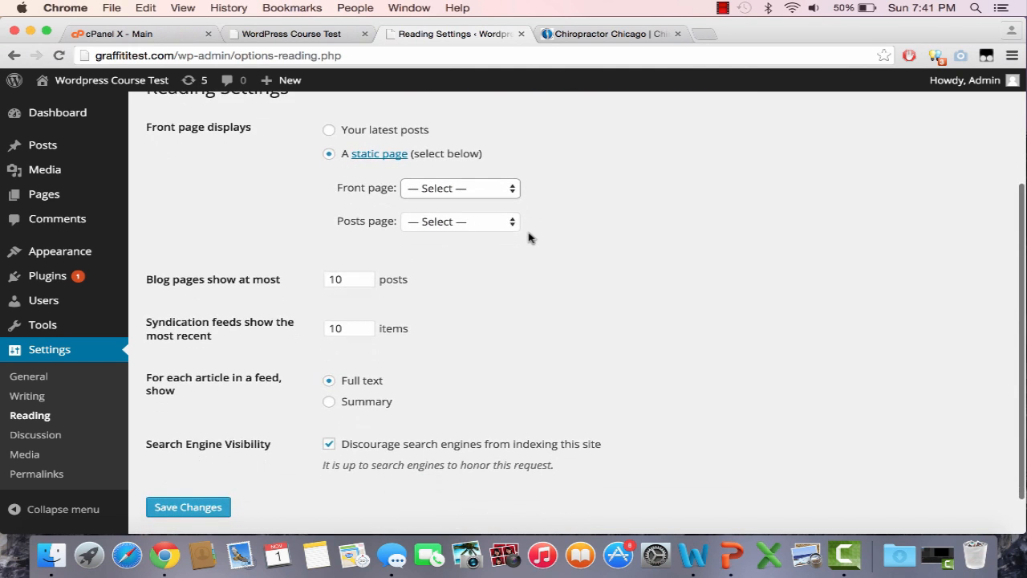
scroll(530, 237, up, 5)
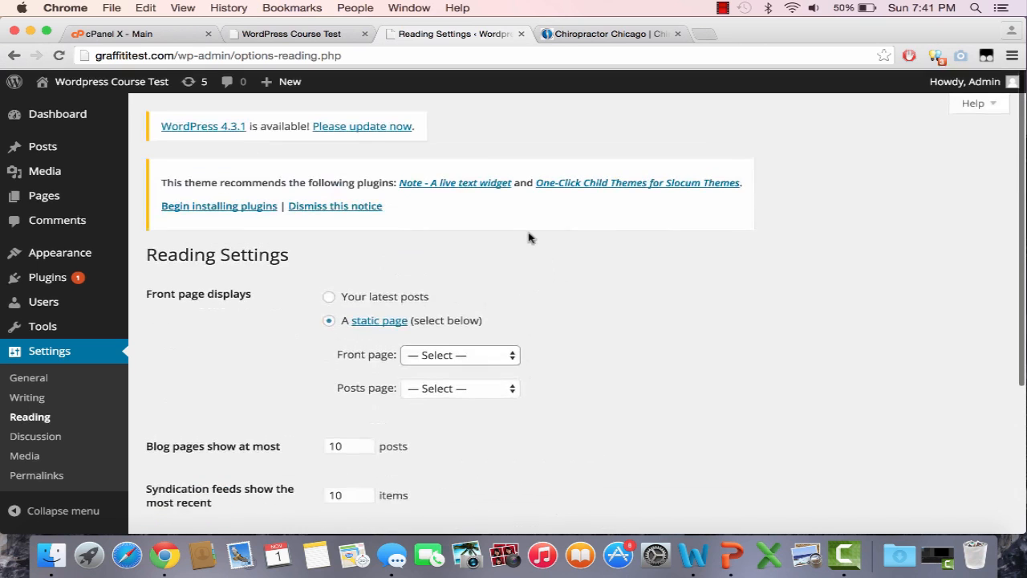
Step: Add a new page titled 'Home' and publish it
click(88, 196)
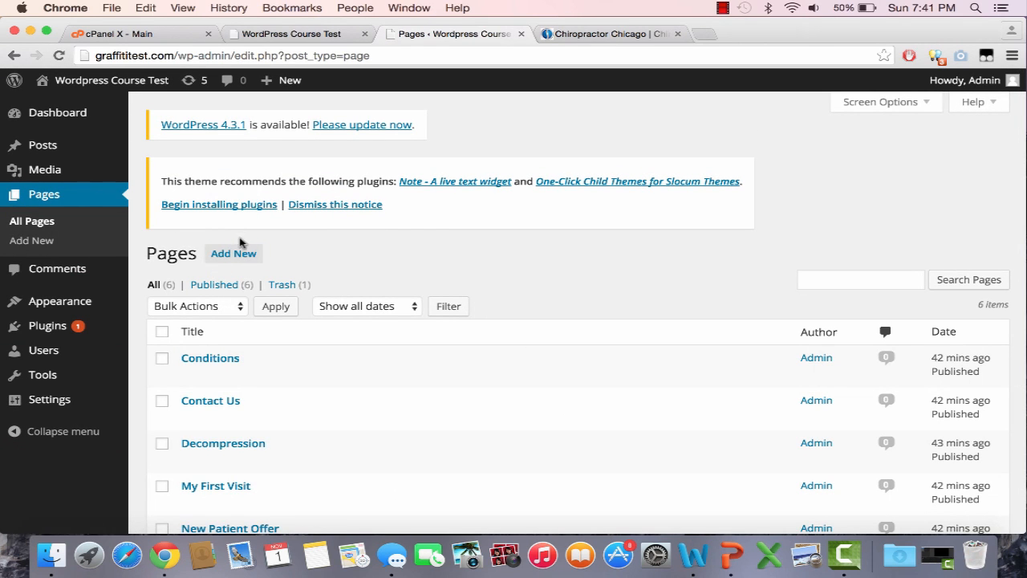
click(241, 255)
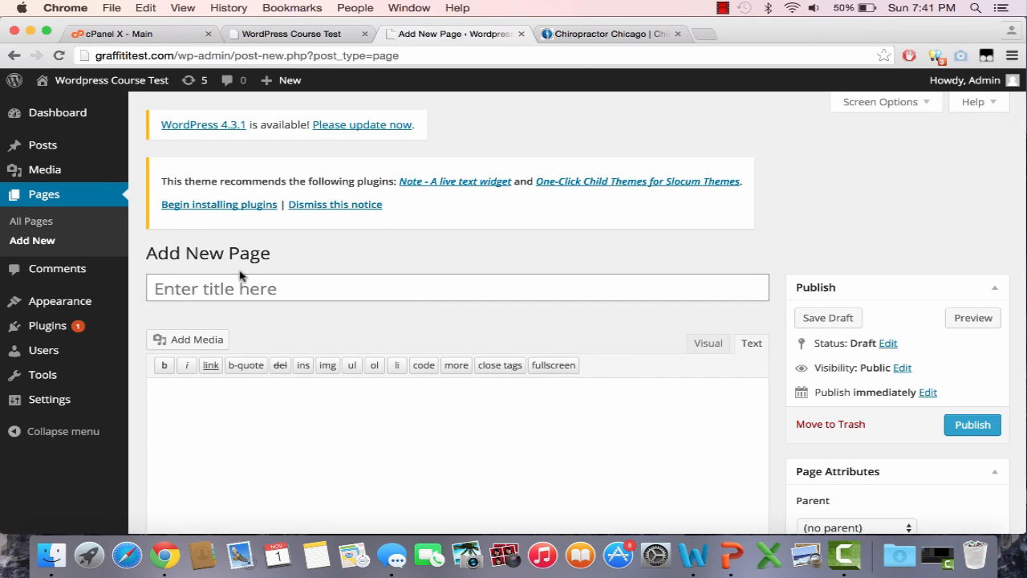
text(Home)
click(969, 425)
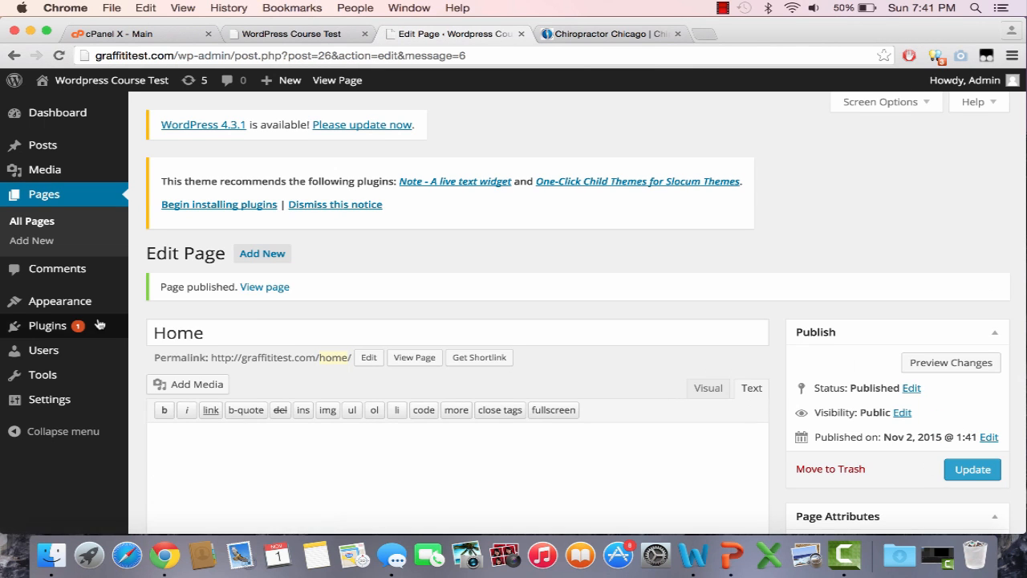
mouse_move(77, 409)
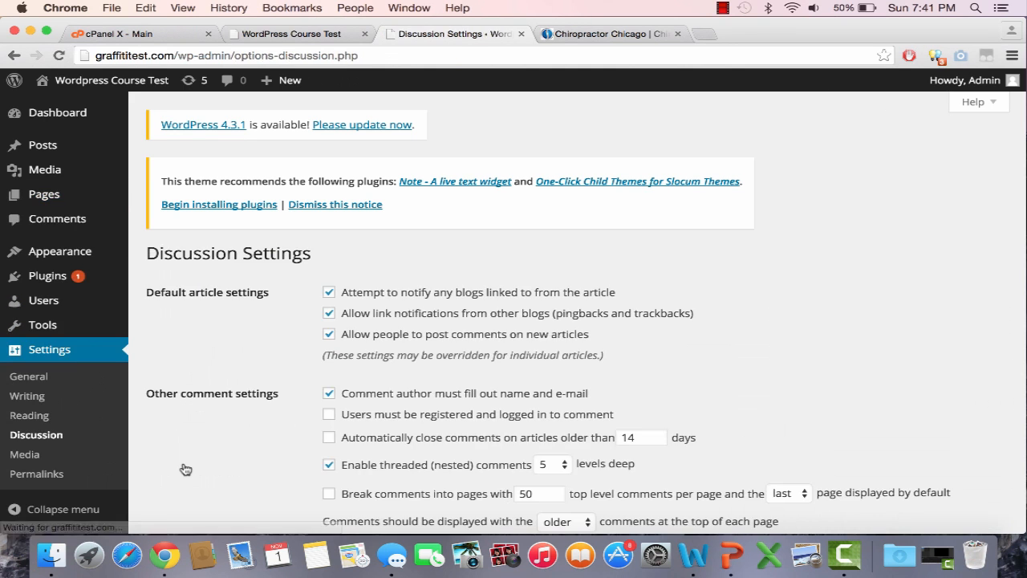
scroll(185, 469, down, 5)
right_click(184, 468)
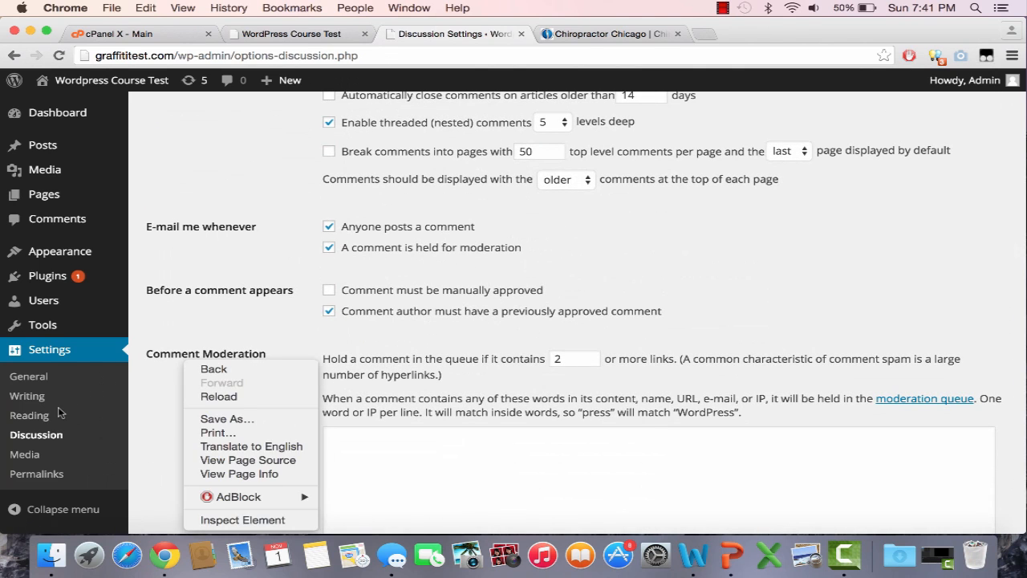
click(53, 418)
Step: In Reading Settings, choose 'A static page' with Home as the front page and save
click(53, 418)
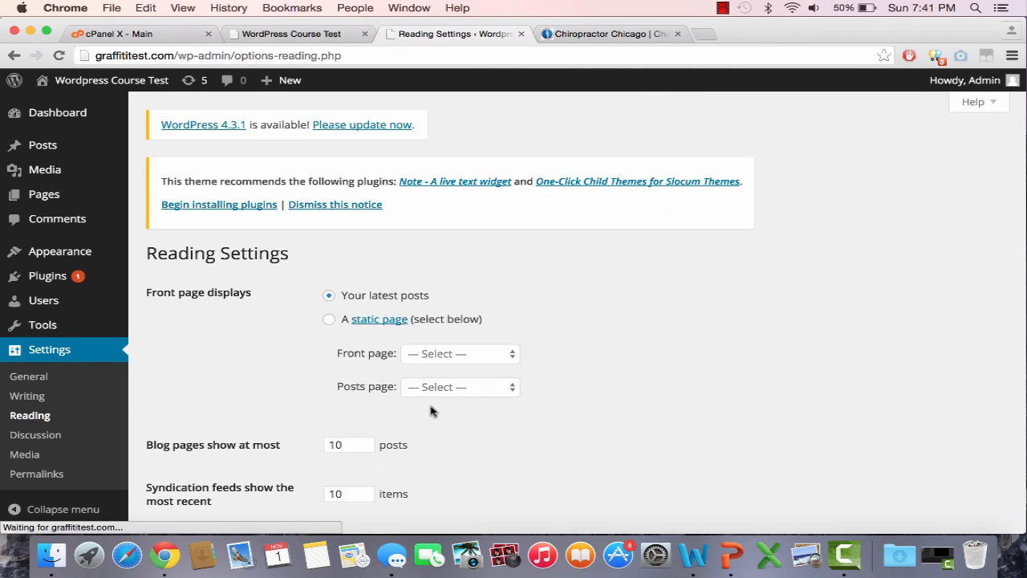
scroll(432, 410, down, 5)
click(329, 117)
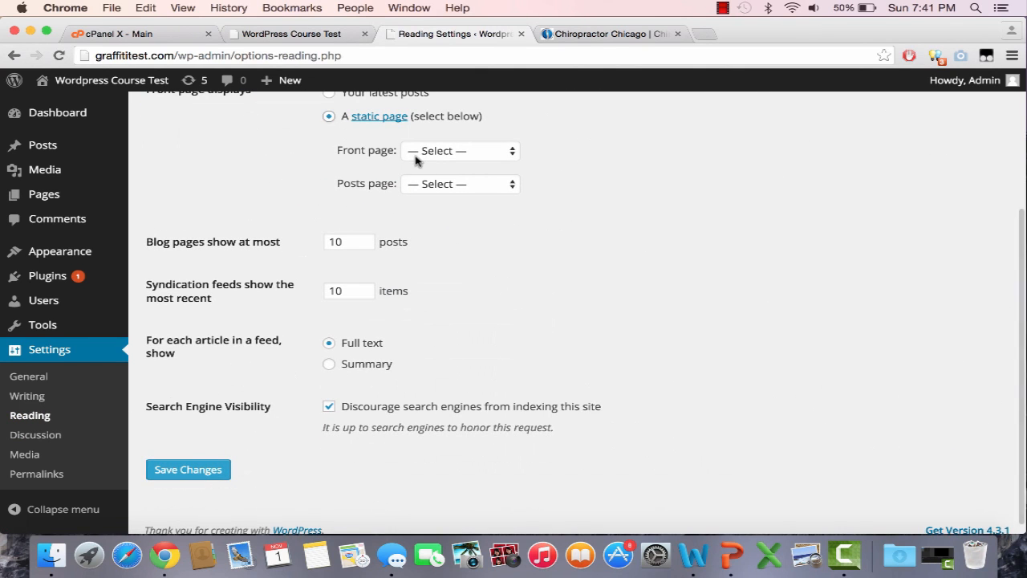
click(417, 154)
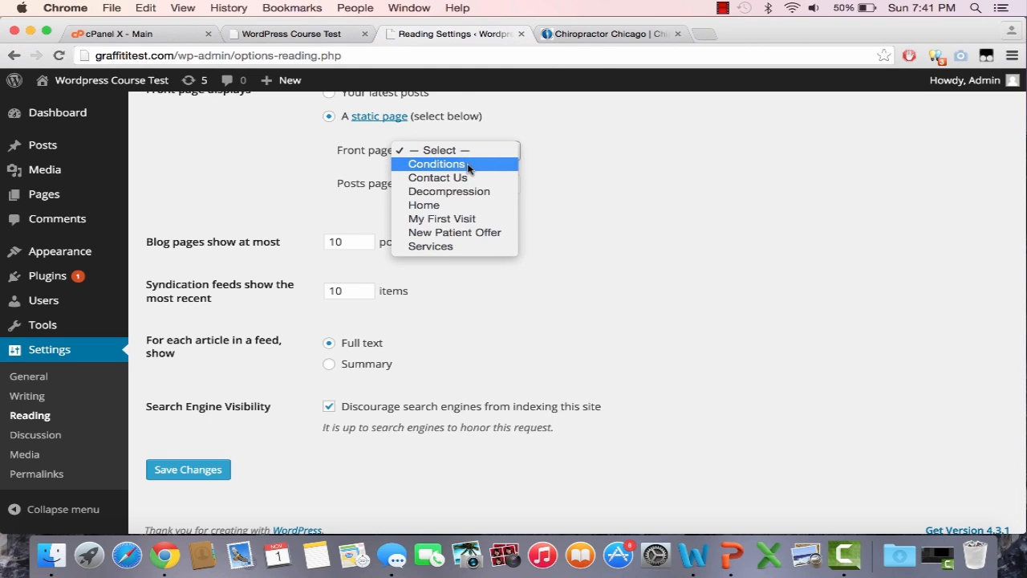
click(472, 207)
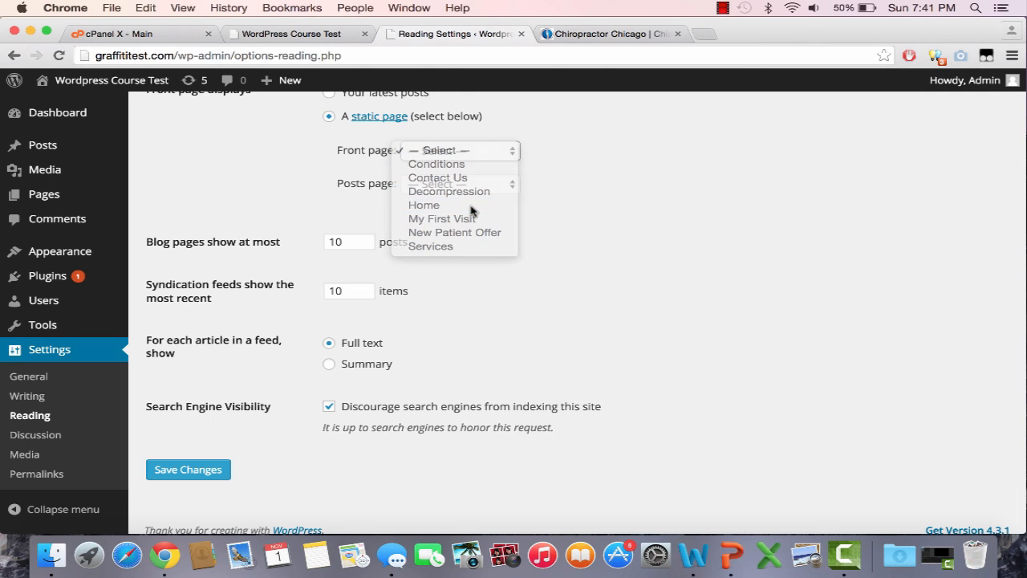
click(215, 469)
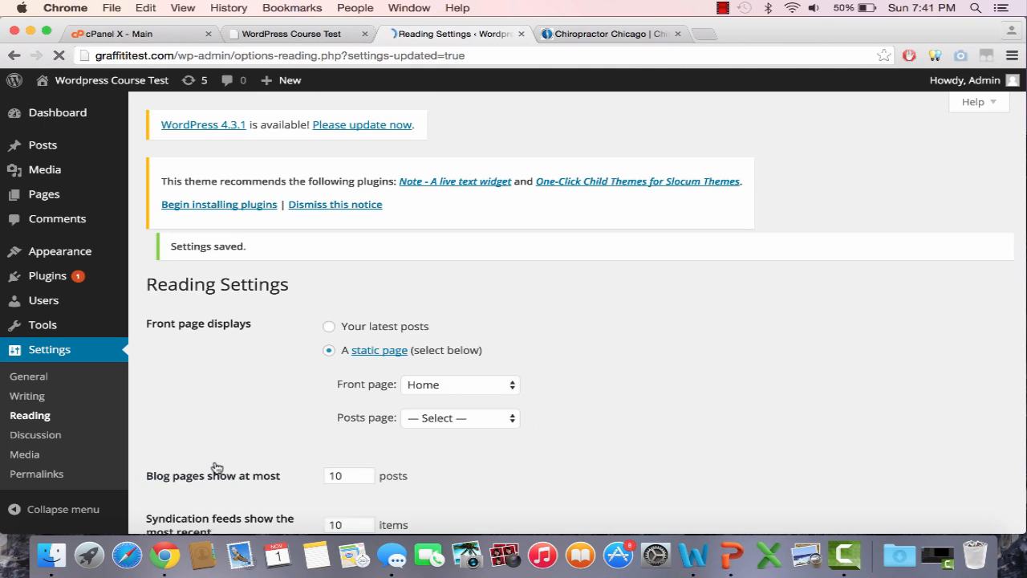
click(318, 34)
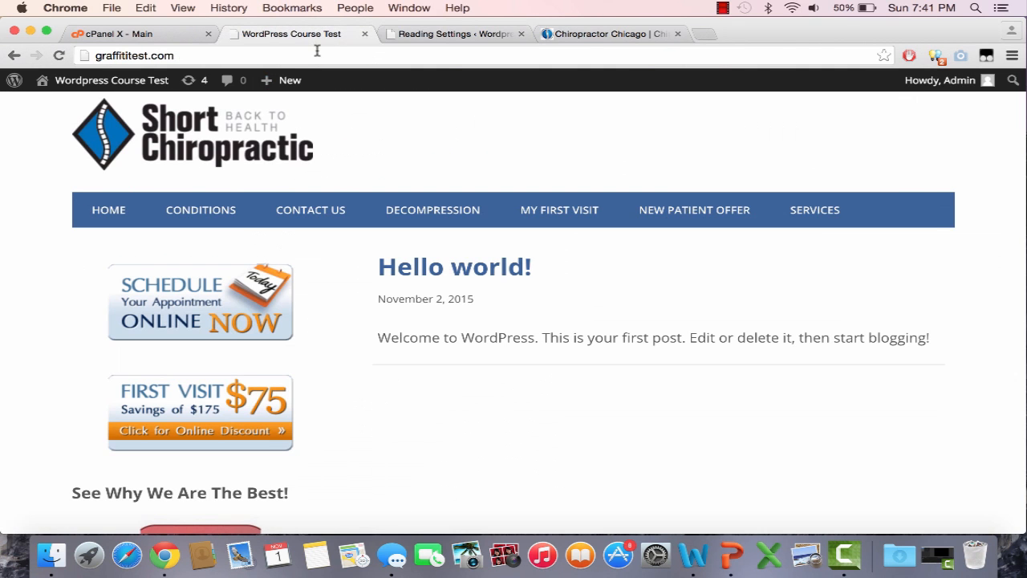
Step: Reload graffititest.com to view the new Home front page and compare it with the Chicago Chiropractic site
click(317, 54)
key(Return)
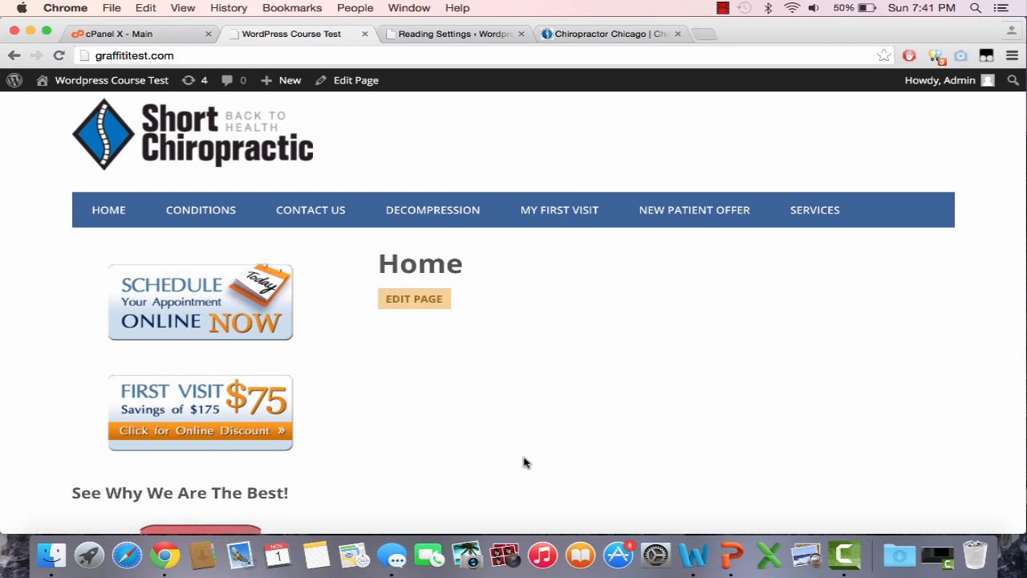
scroll(523, 462, down, 5)
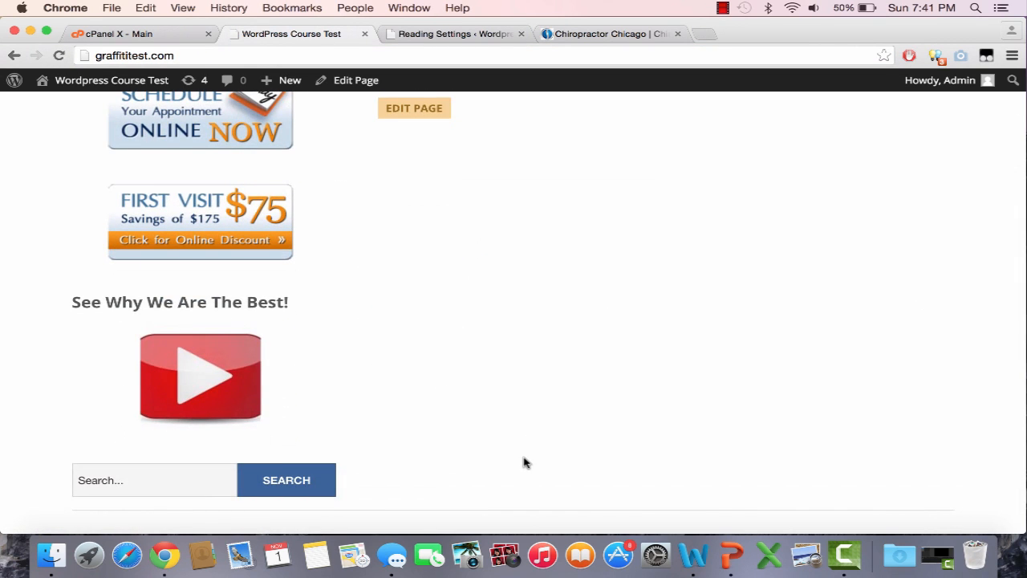
scroll(523, 462, up, 3)
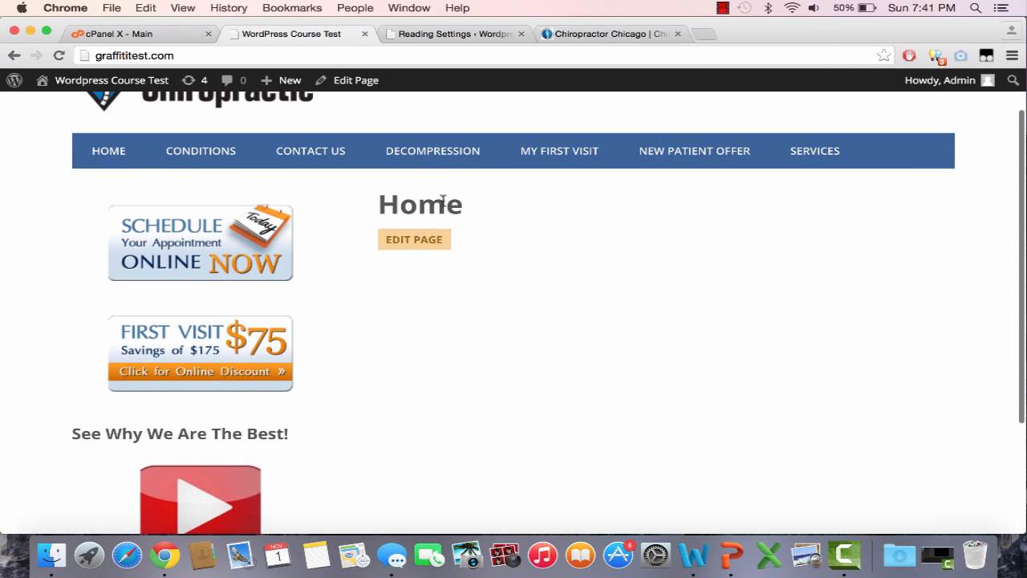
click(617, 34)
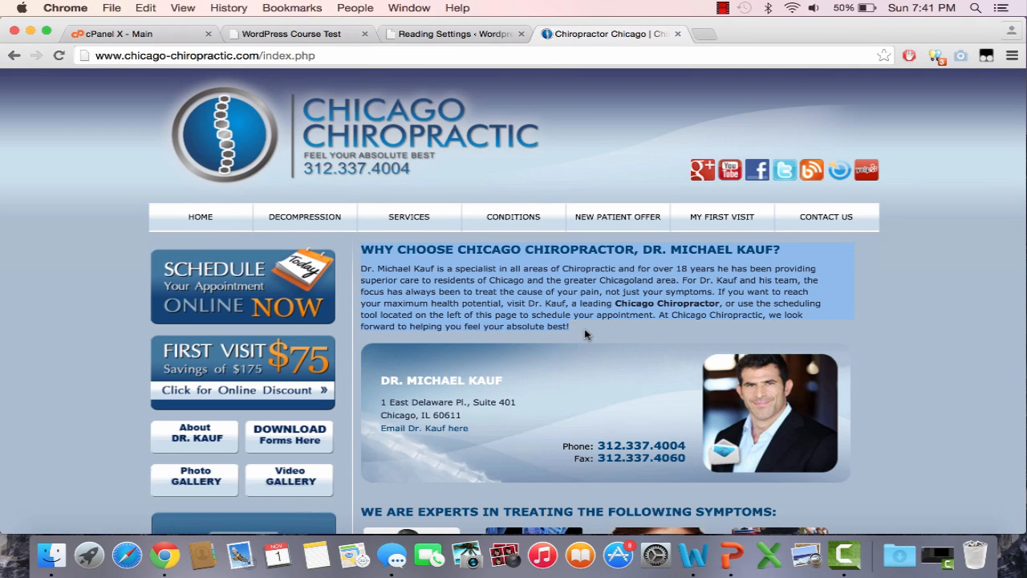
scroll(586, 332, down, 2)
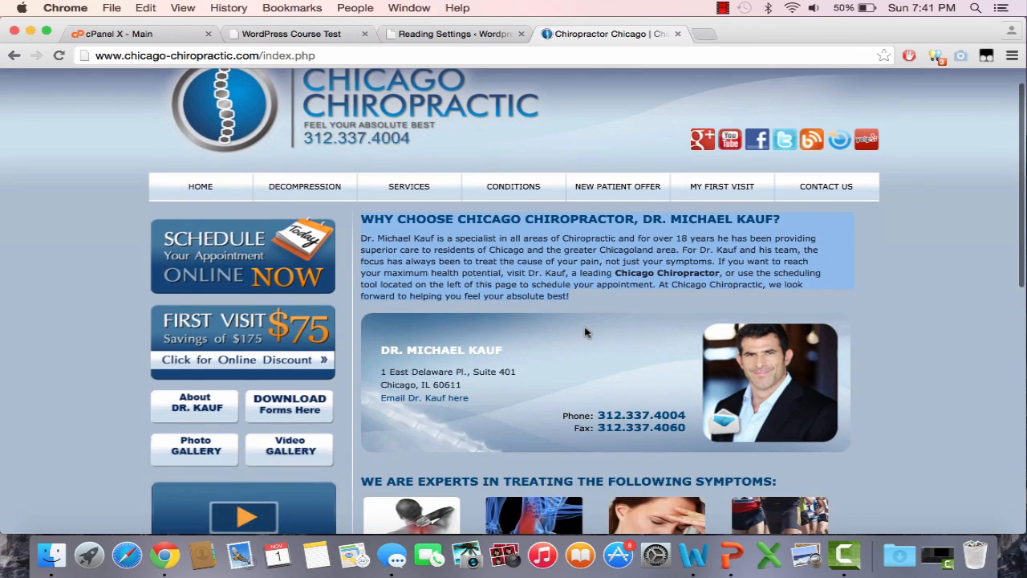
scroll(585, 333, down, 3)
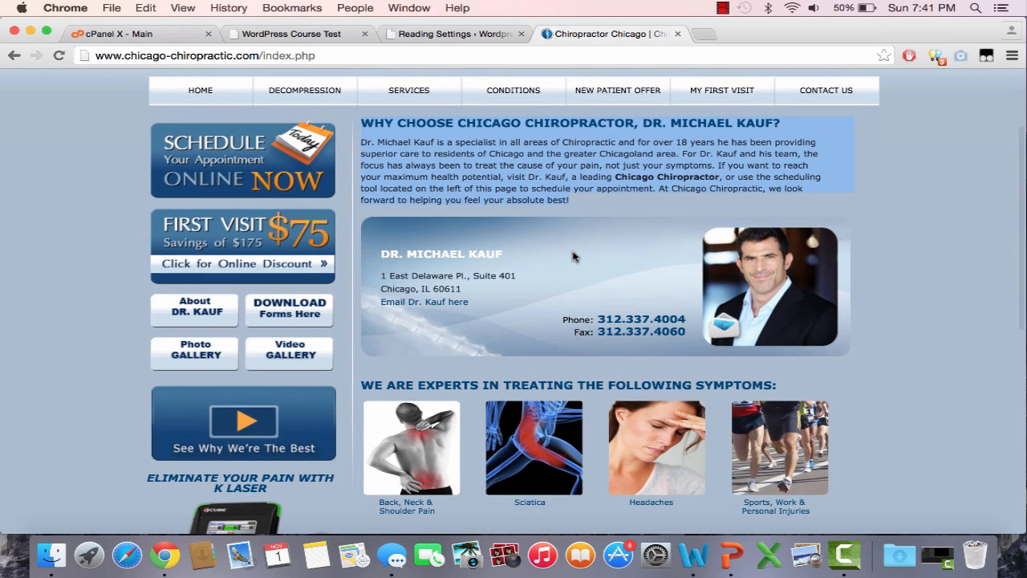
scroll(574, 255, down, 3)
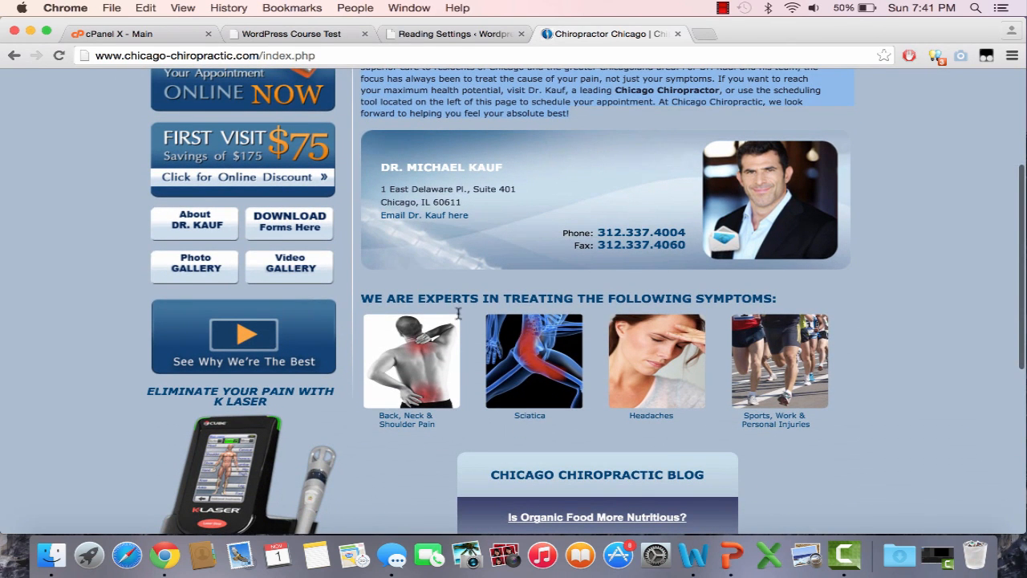
click(314, 40)
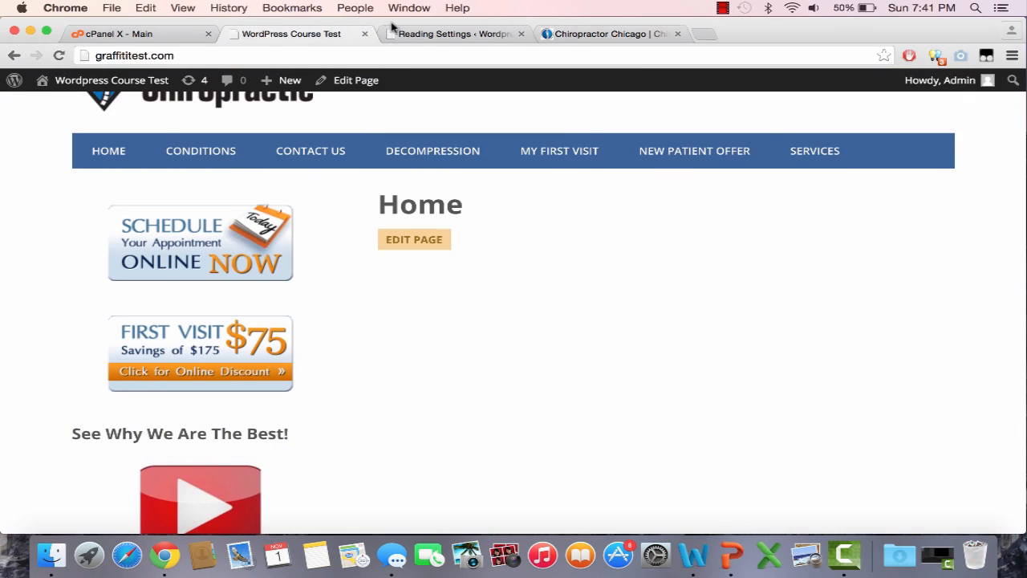
click(394, 31)
Step: Open the Home page for editing from Pages > All Pages
mouse_move(72, 195)
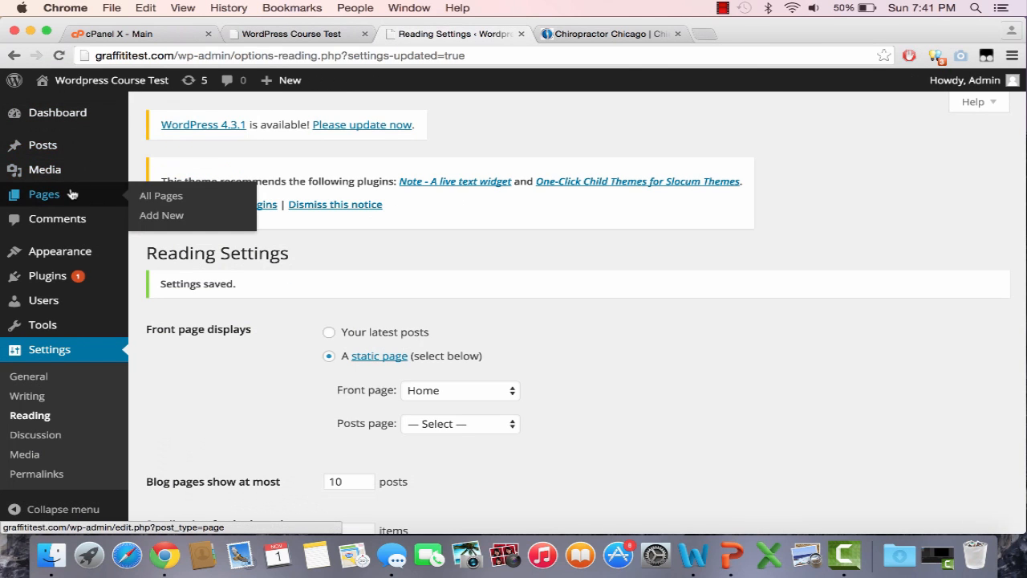
click(157, 204)
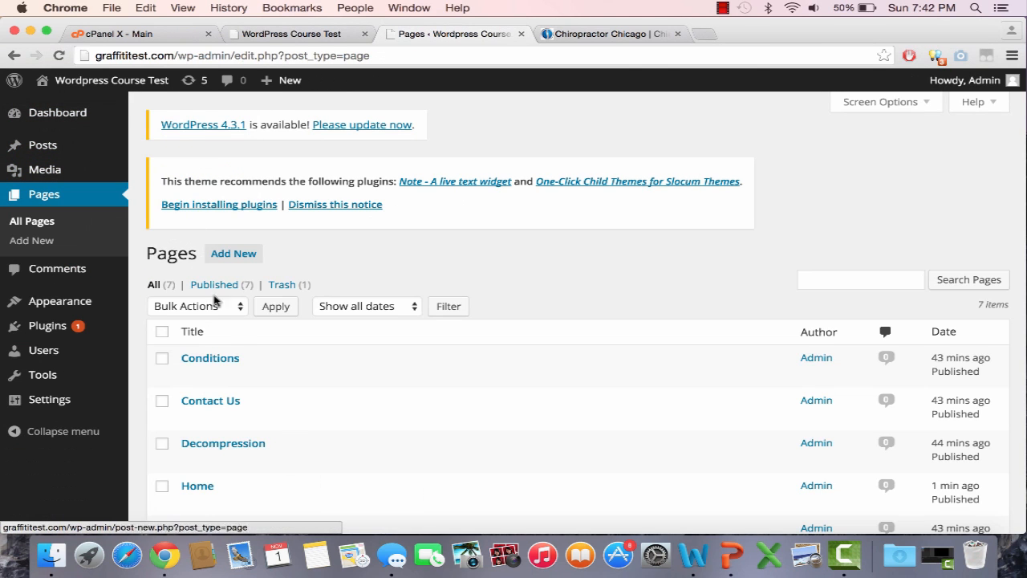
scroll(205, 453, down, 1)
click(190, 452)
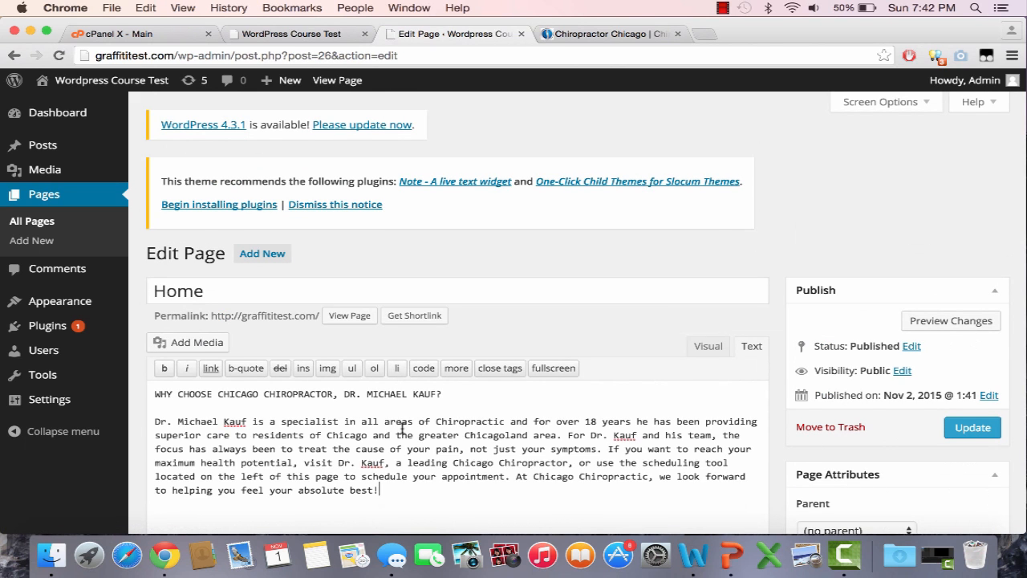
Step: Replace the doctor's surname in the intro with his first name, checking the original site's wording
scroll(402, 429, down, 1)
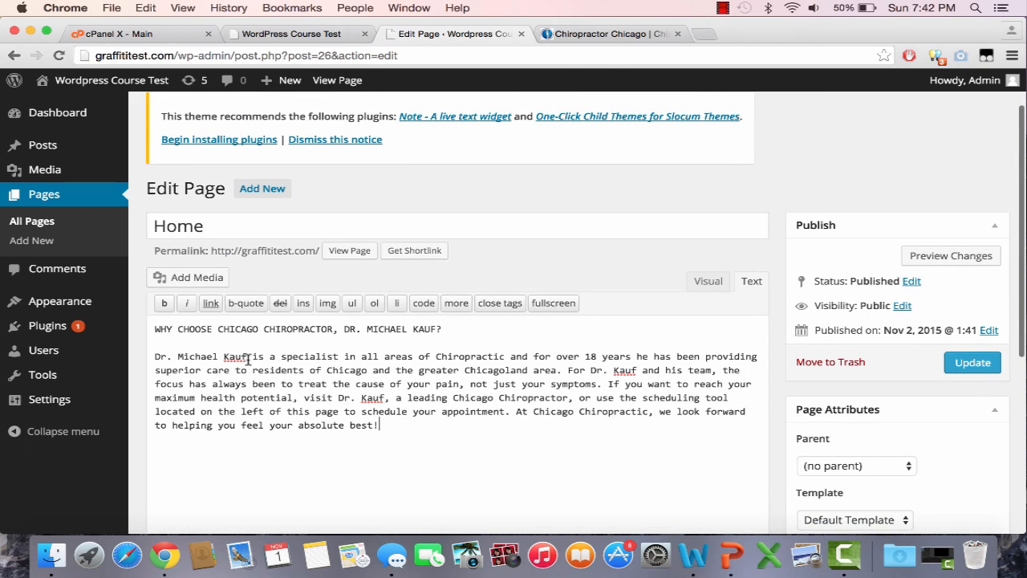
key(BackSpace)
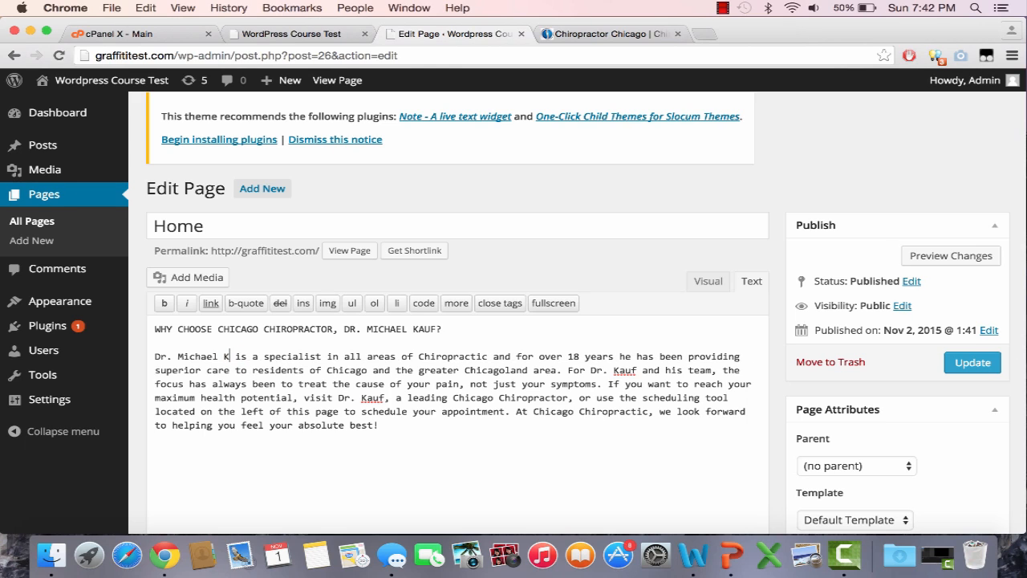
key(BackSpace)
key(BackSpace)
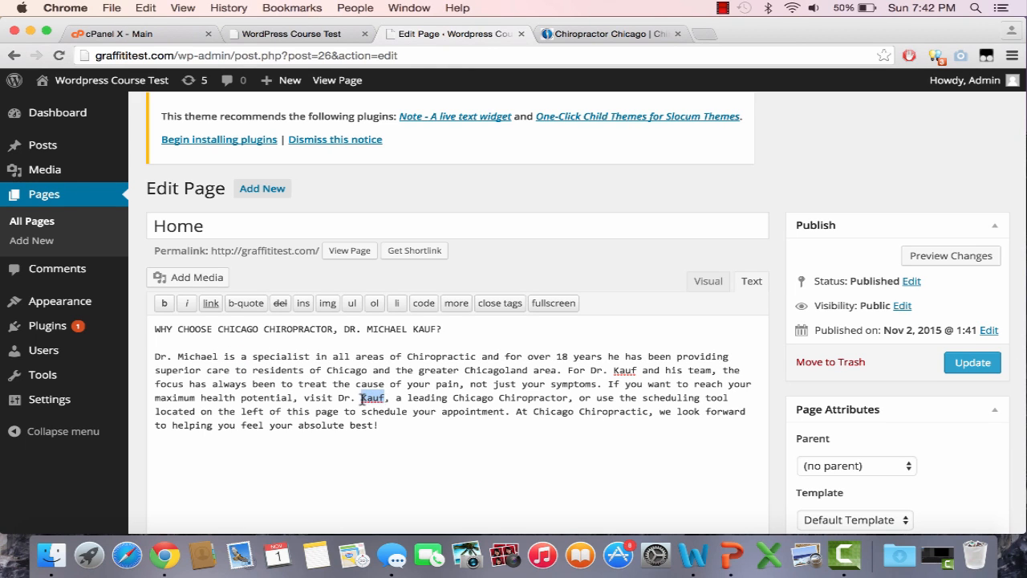
text(Michael)
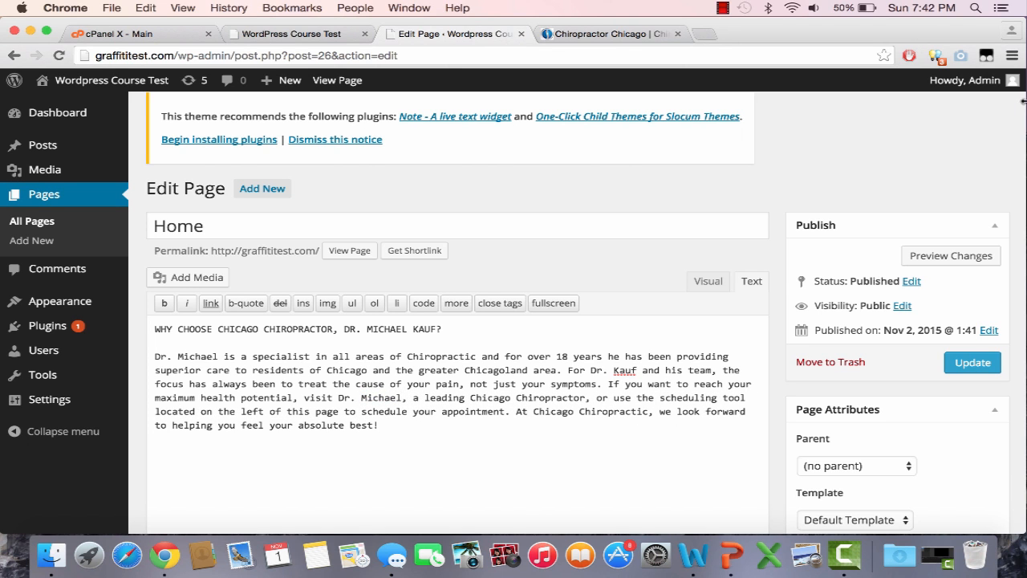
click(610, 33)
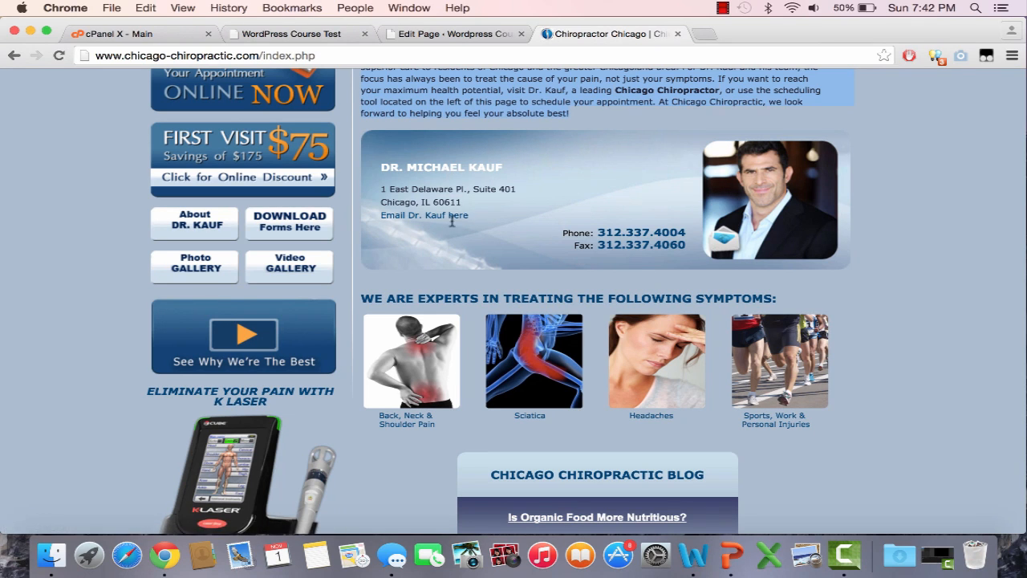
click(457, 35)
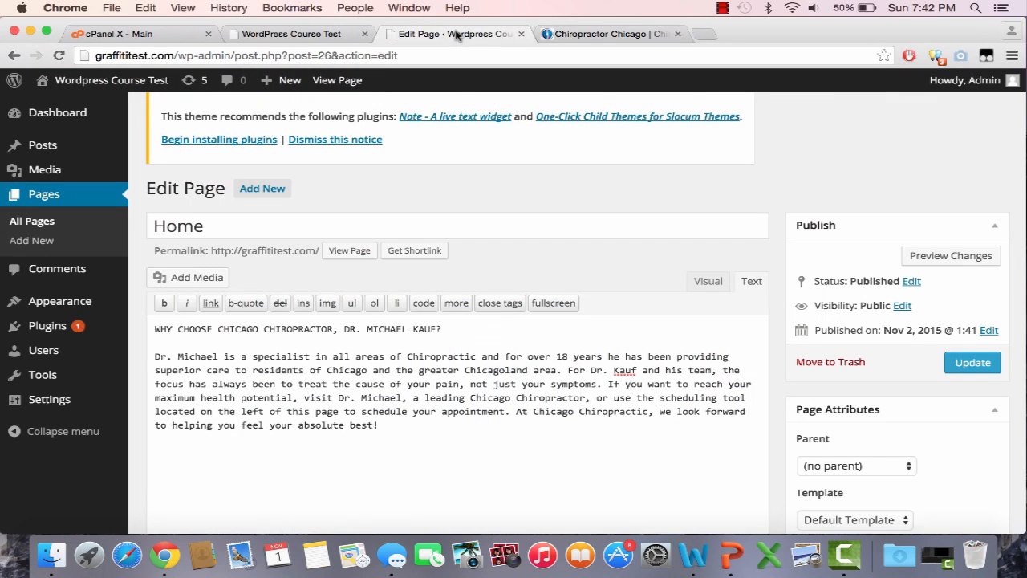
click(703, 34)
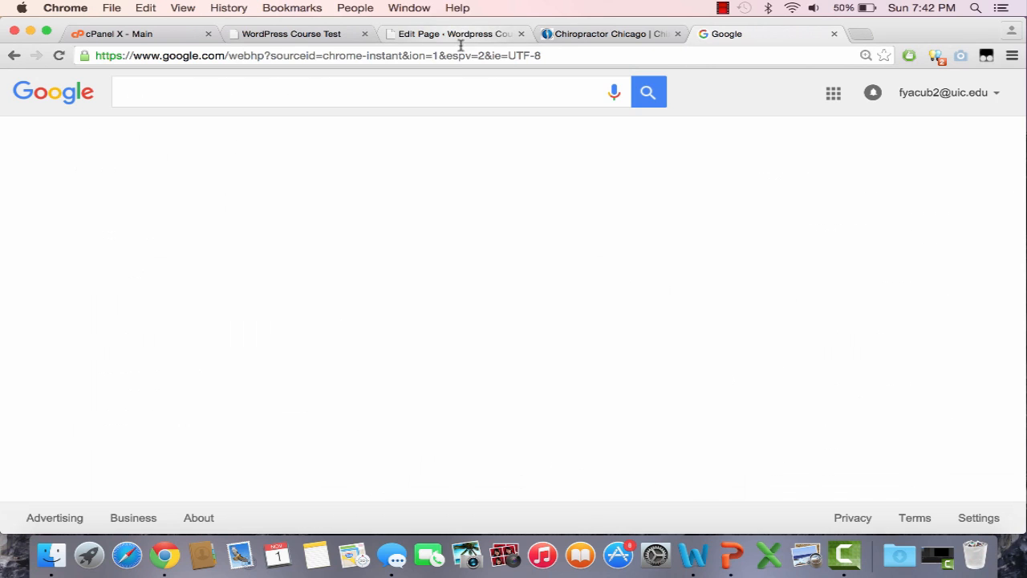
Step: Search Google Images for 'doctor' and browse the image results
click(457, 102)
text(doct)
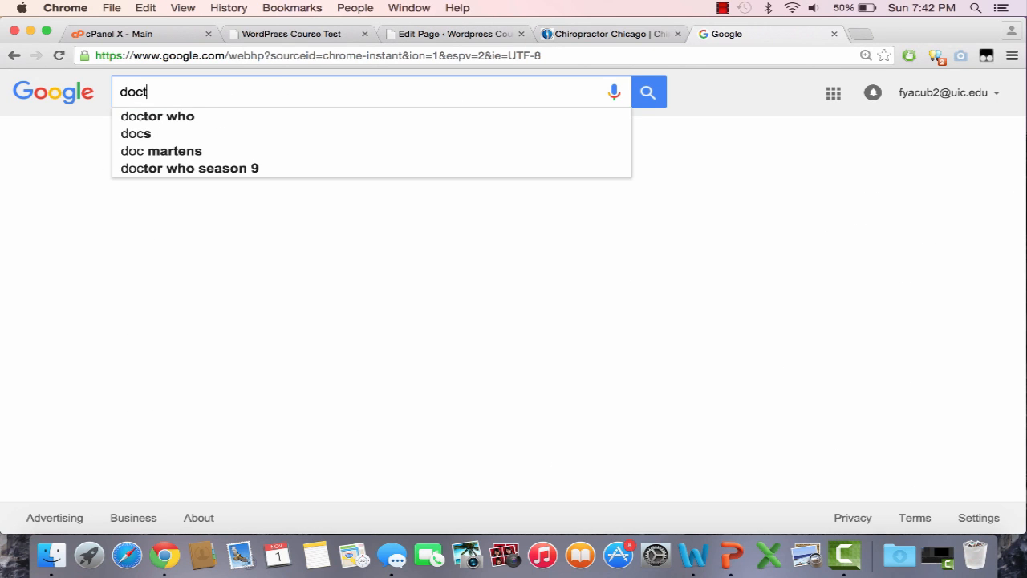
text(or)
key(Return)
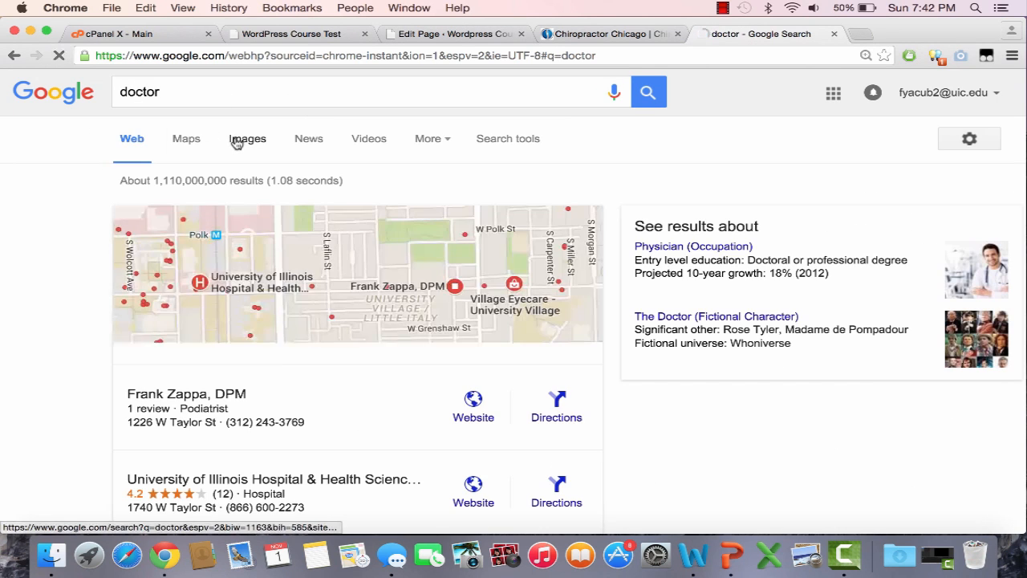
click(266, 145)
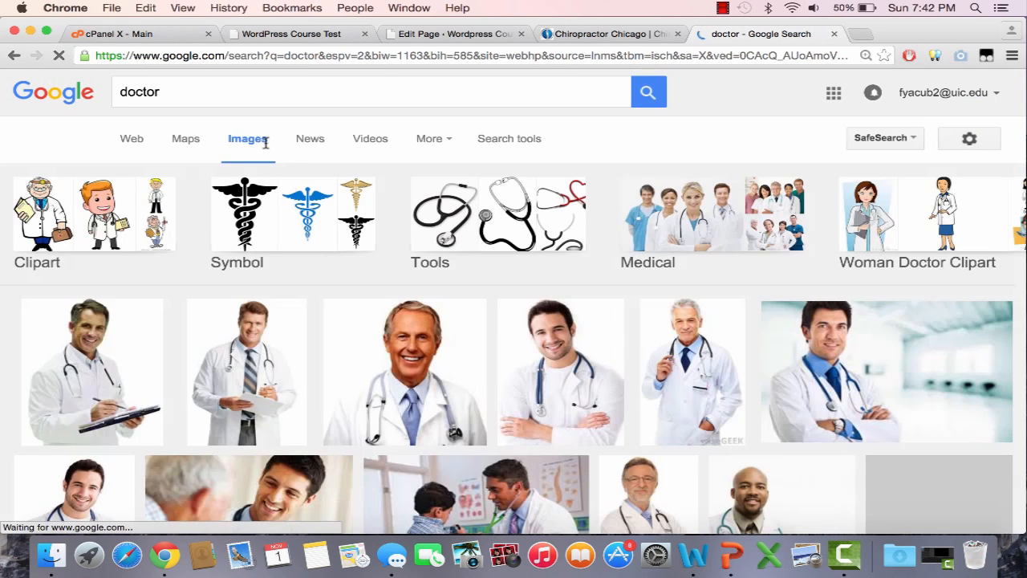
scroll(515, 335, down, 4)
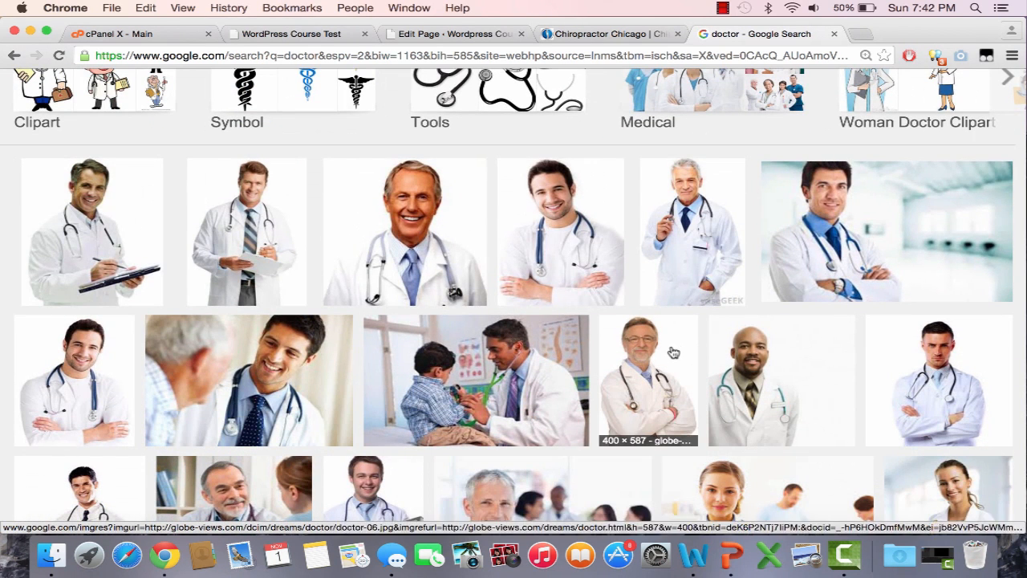
Step: Open a doctor photo at full size and save it as Doctor.png
click(294, 262)
click(761, 279)
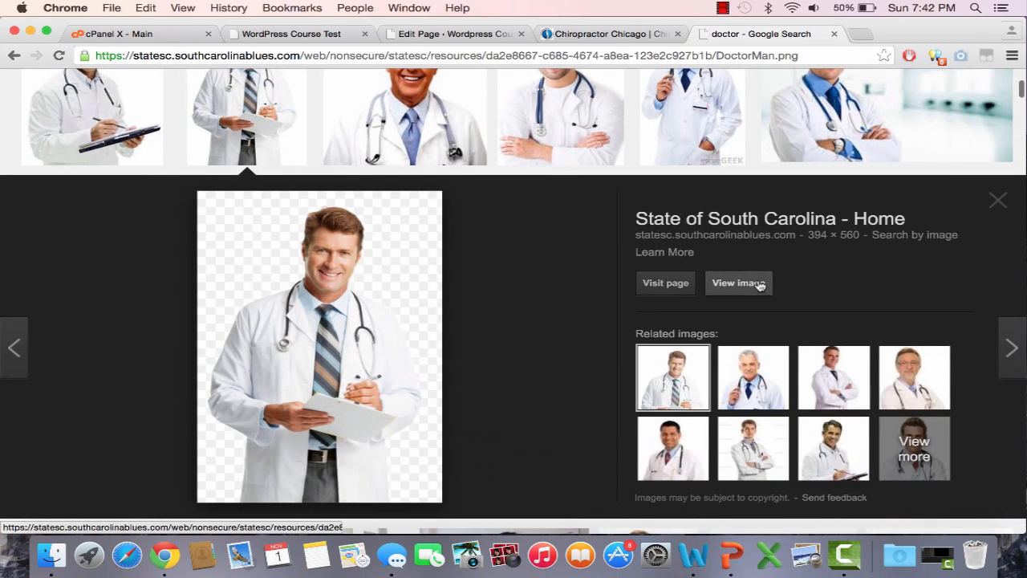
right_click(237, 248)
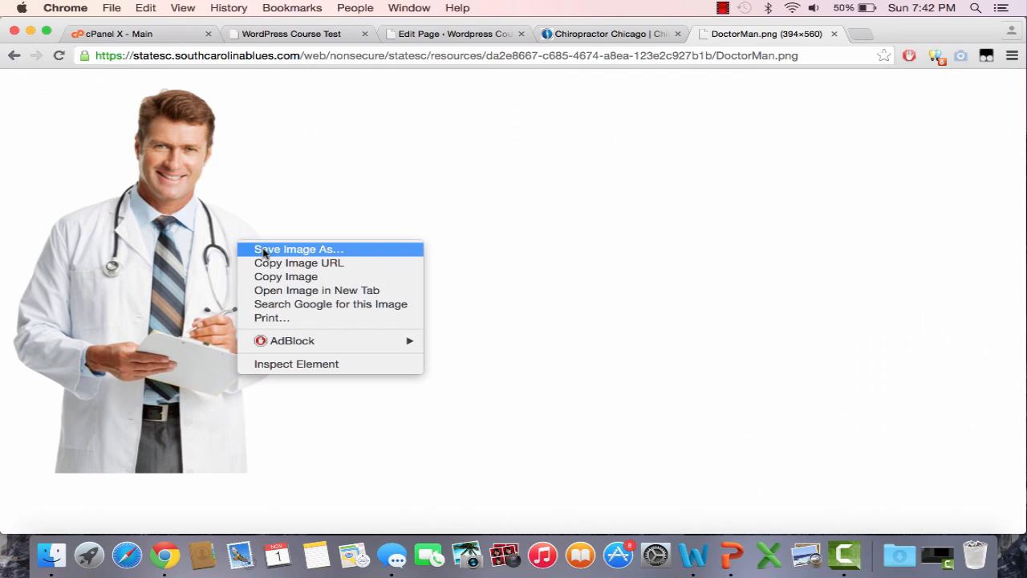
click(264, 250)
text(Doctor)
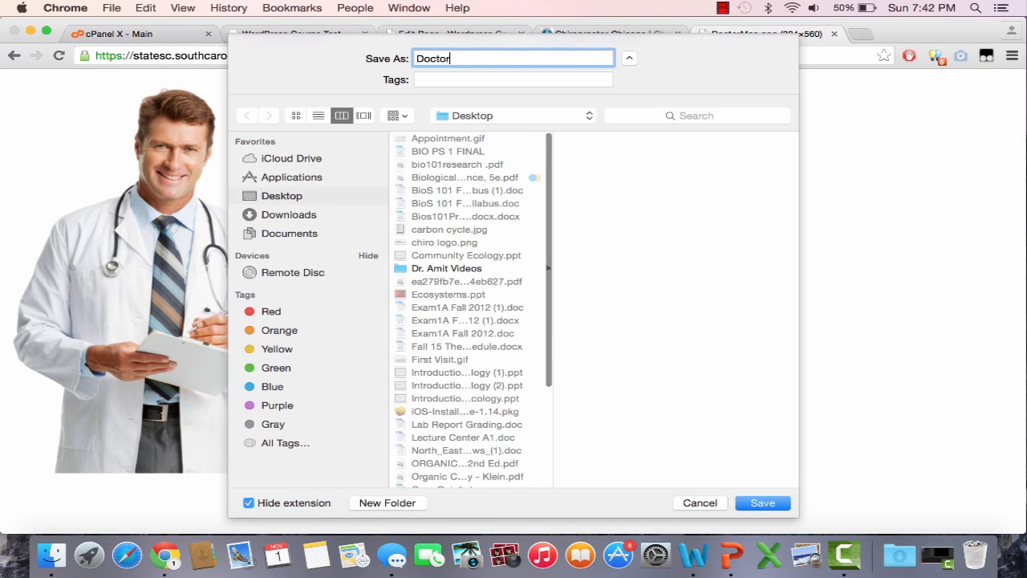
key(Return)
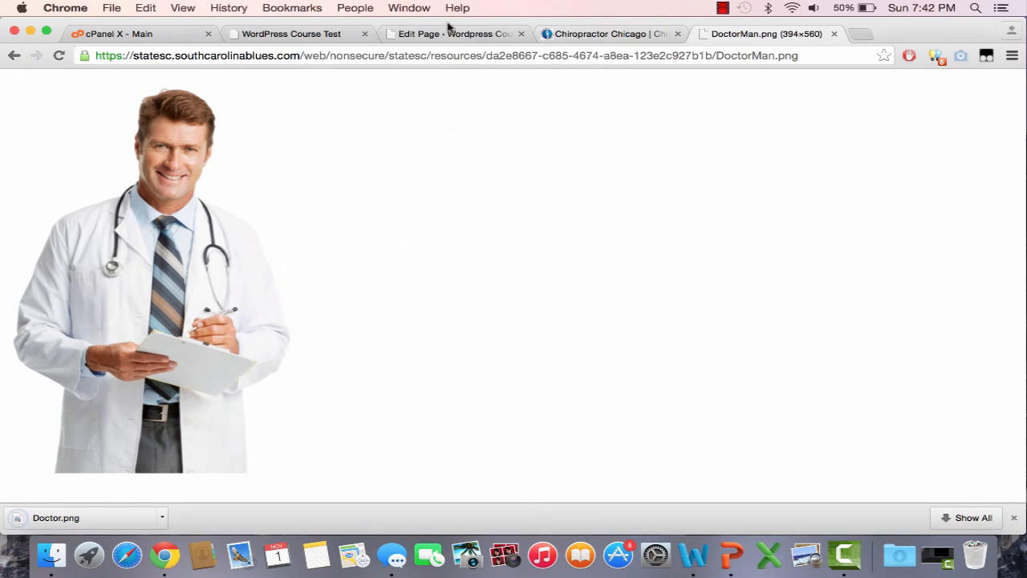
click(452, 34)
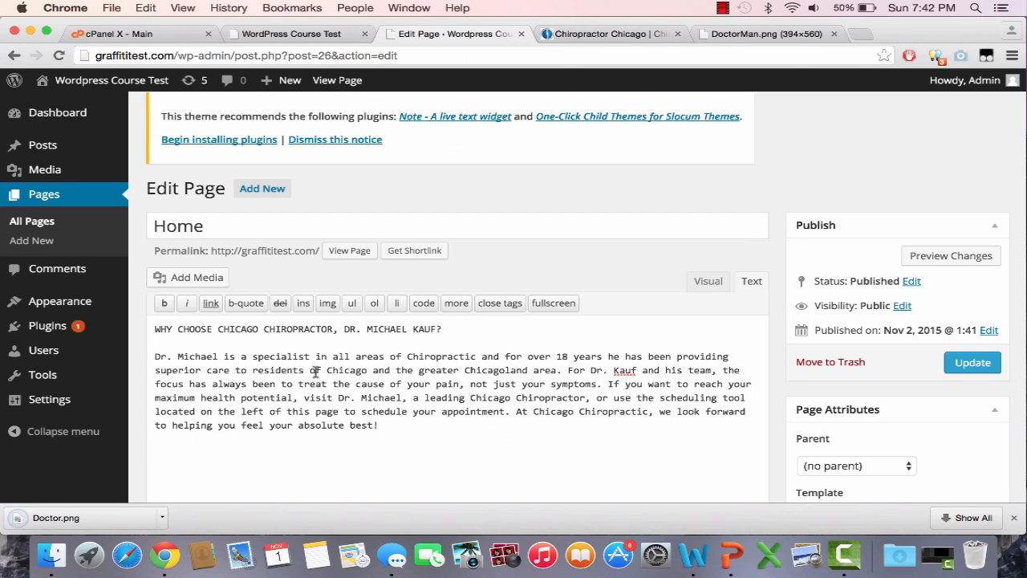
Step: Upload Doctor.png to the media library through Add Media
click(200, 277)
click(238, 144)
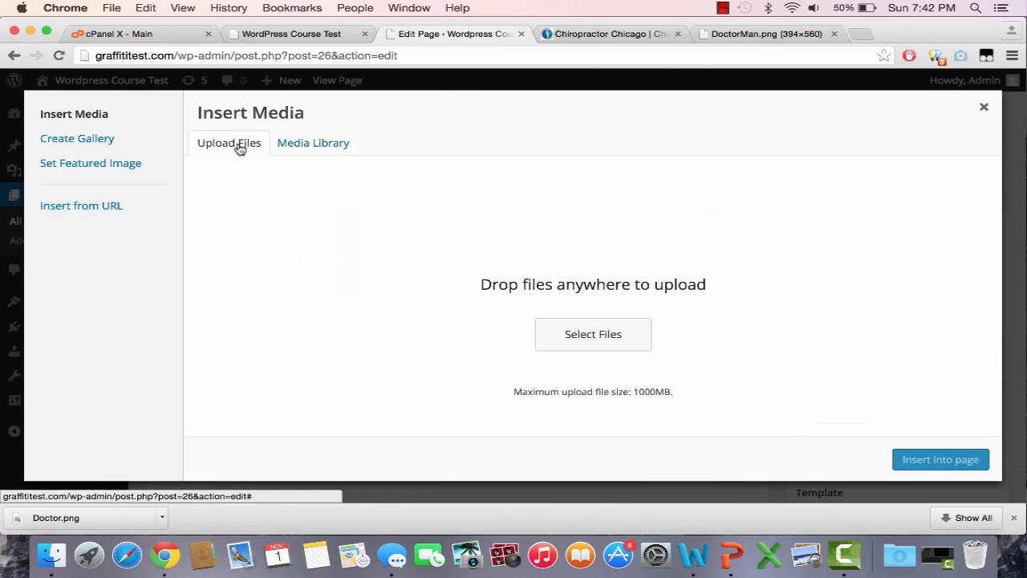
click(590, 332)
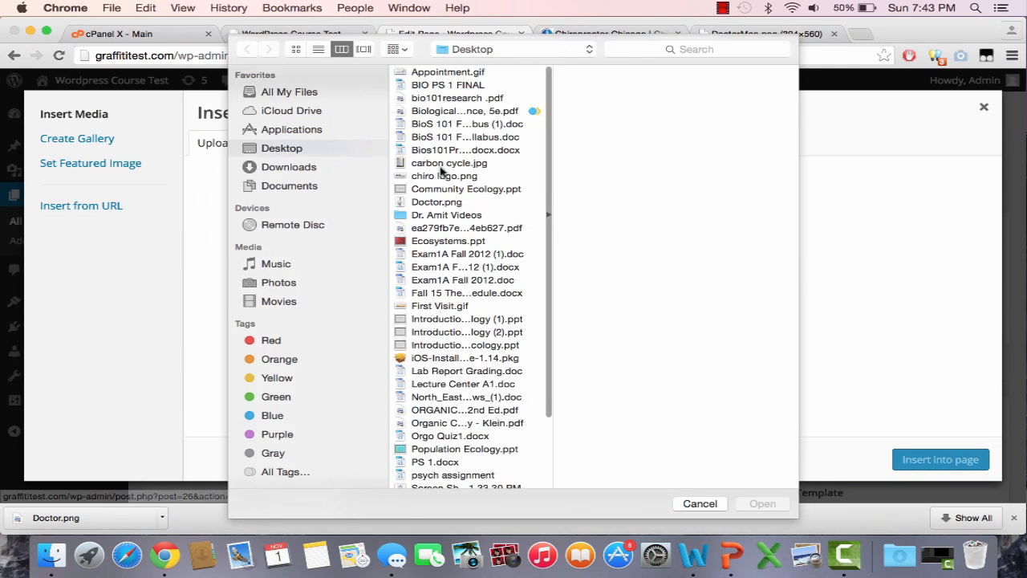
scroll(479, 142, down, 1)
click(461, 192)
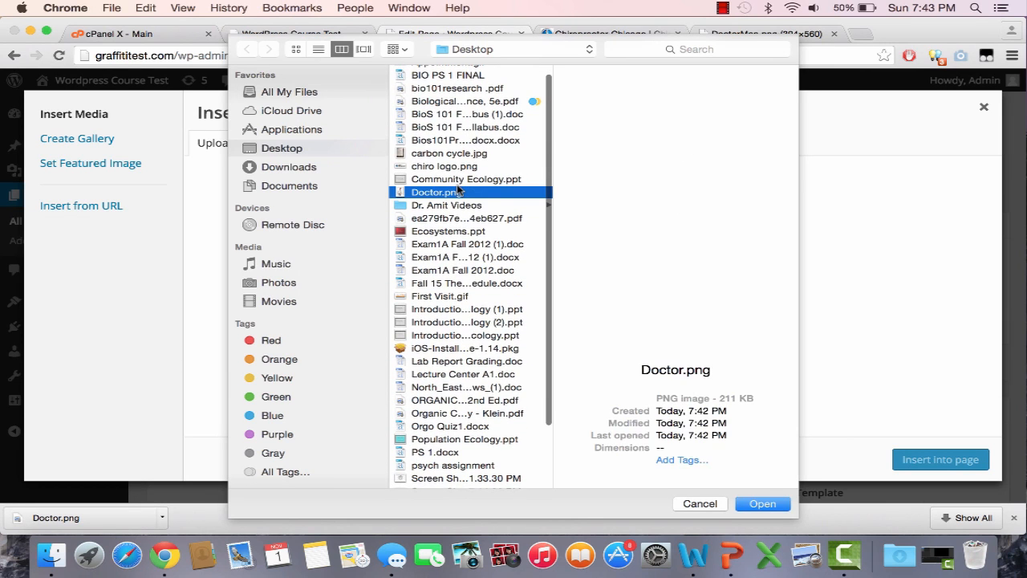
click(785, 511)
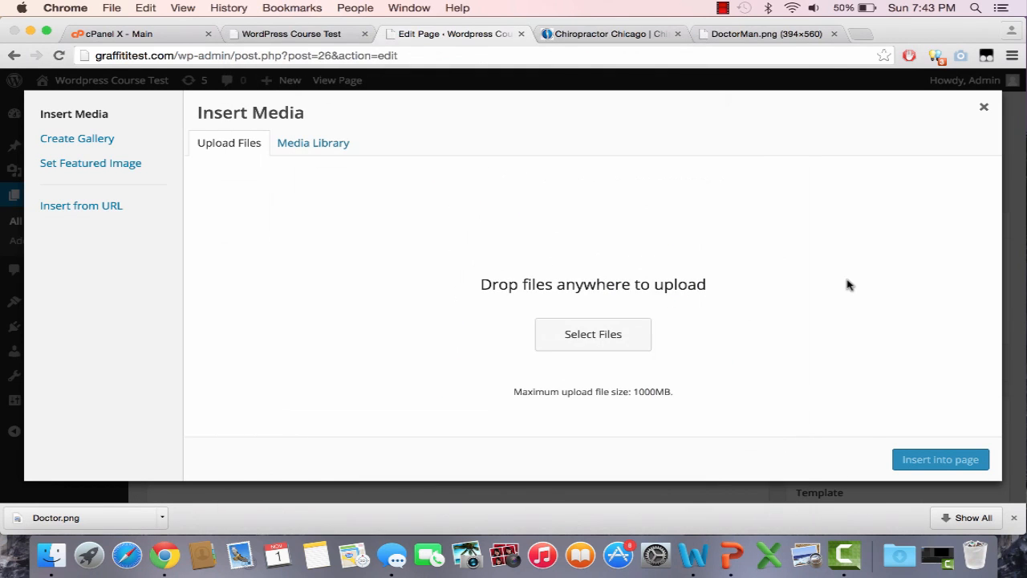
scroll(865, 301, down, 4)
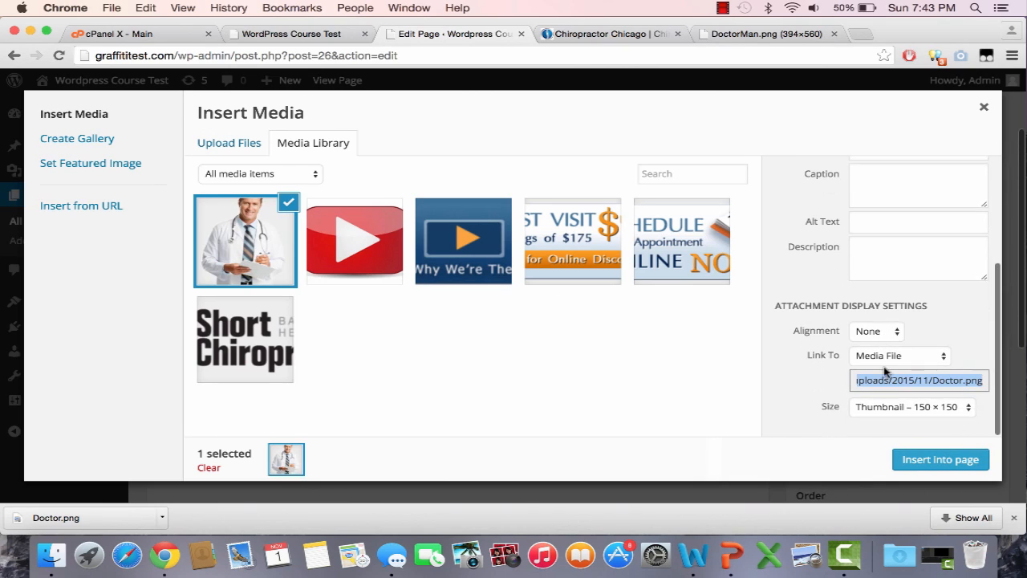
Step: Insert the photo at Medium (211 × 300), aligned left, and update the Home page
click(899, 406)
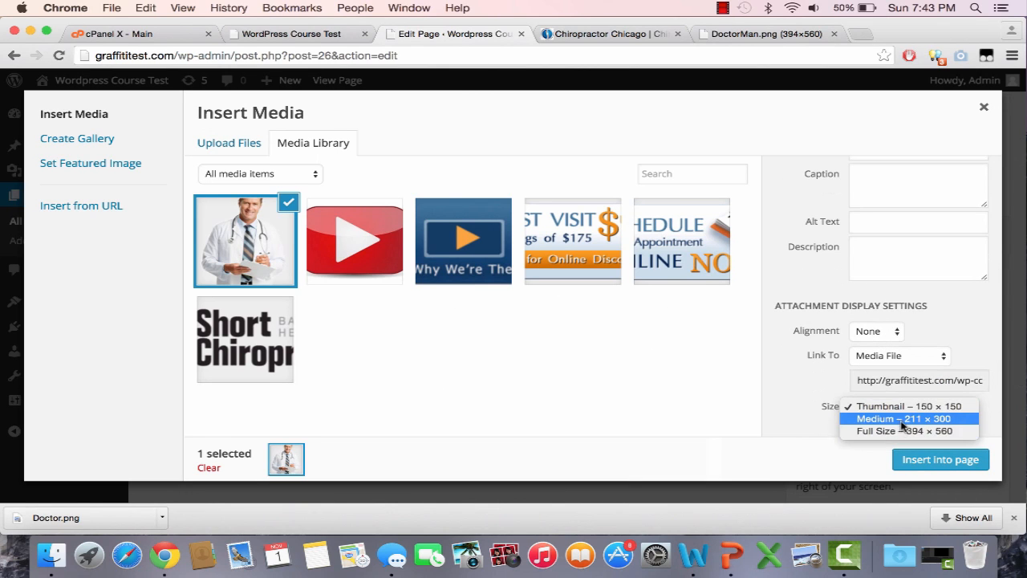
click(904, 419)
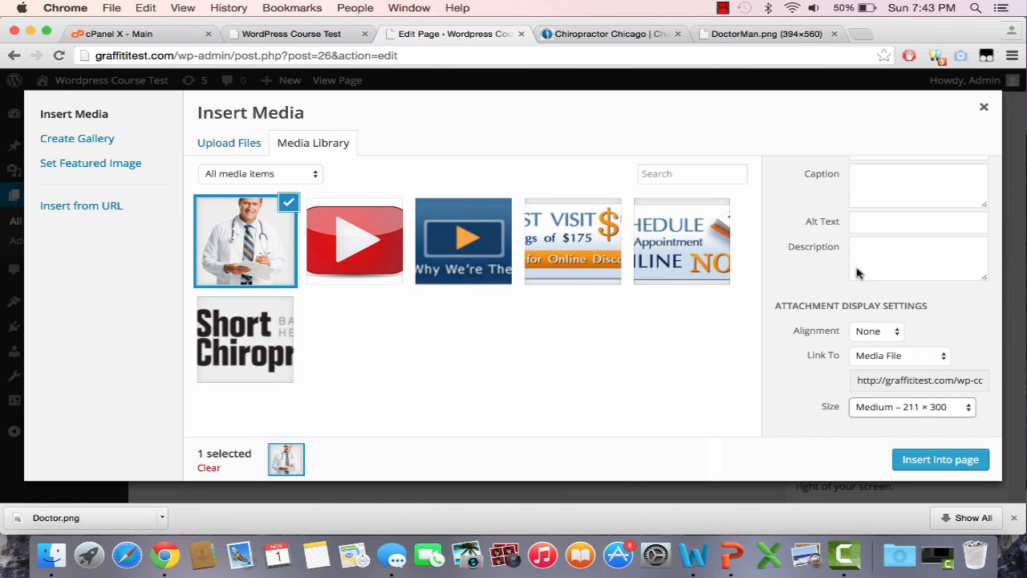
scroll(880, 302, up, 5)
scroll(814, 298, down, 5)
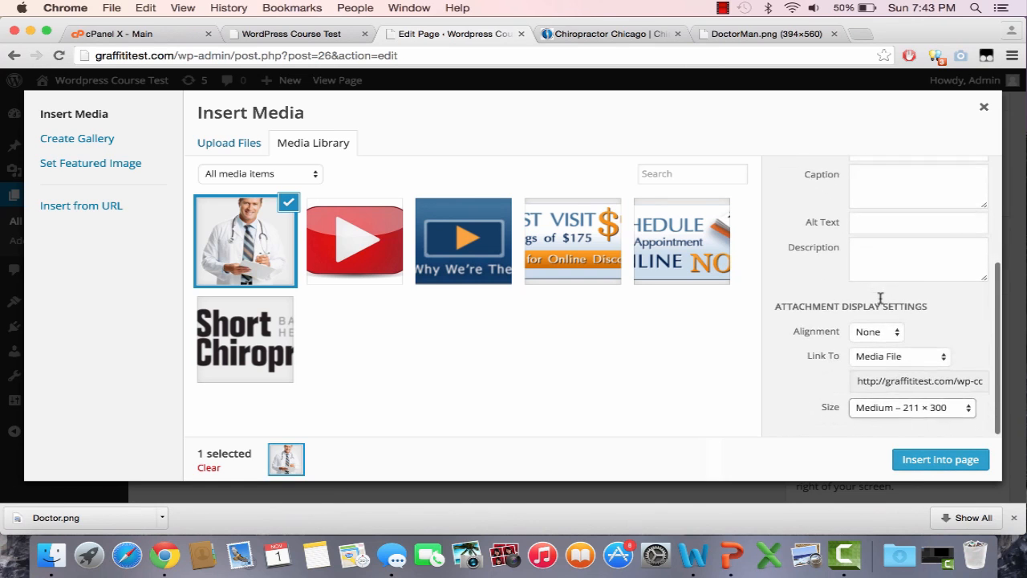
click(889, 340)
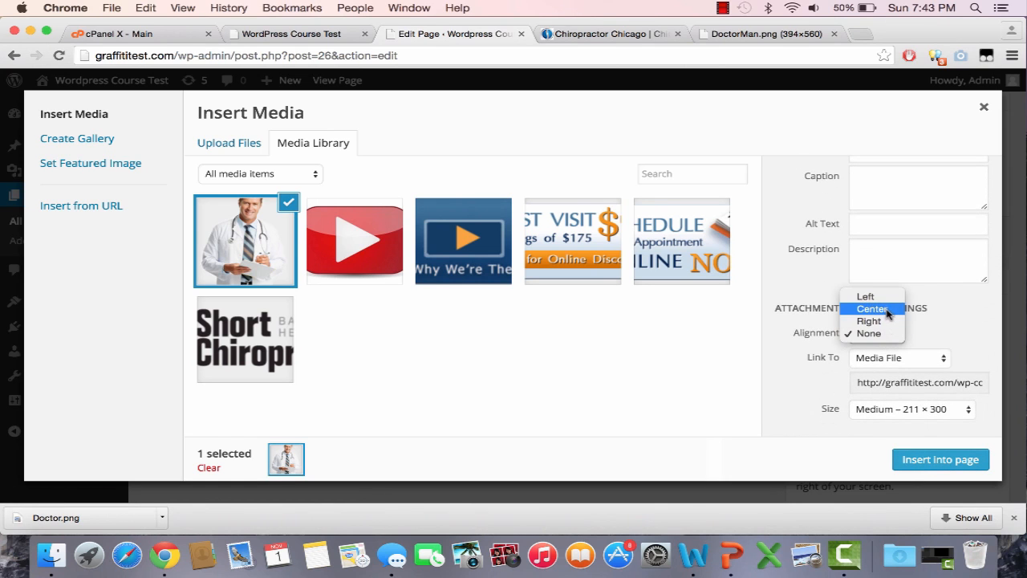
click(865, 297)
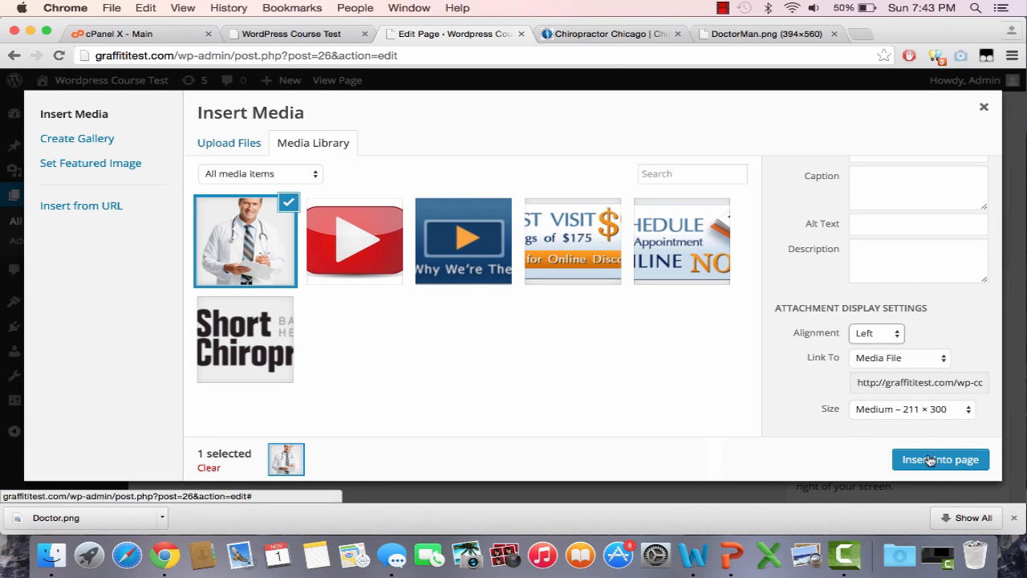
click(924, 459)
scroll(667, 419, down, 2)
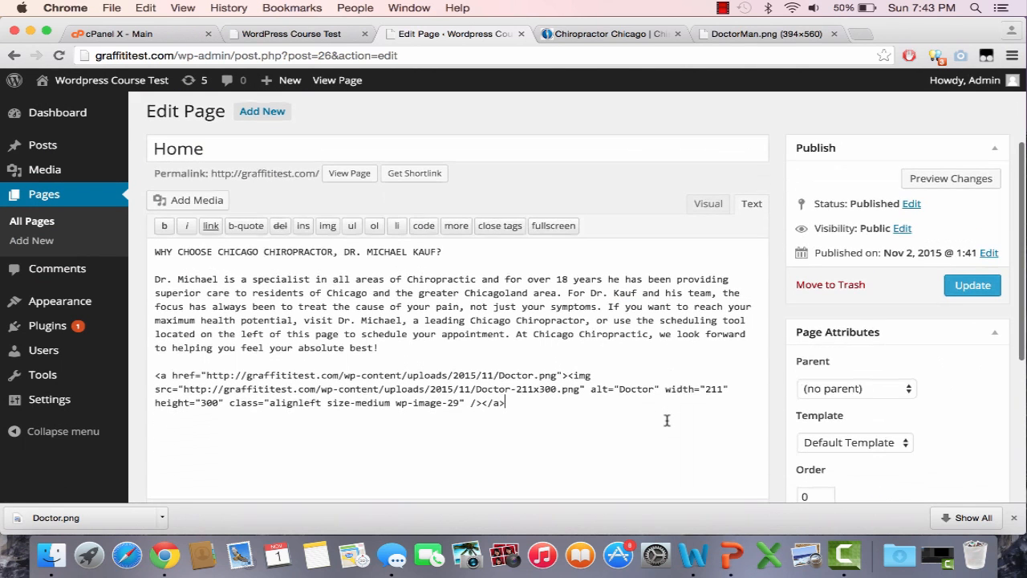
scroll(667, 420, down, 1)
click(946, 264)
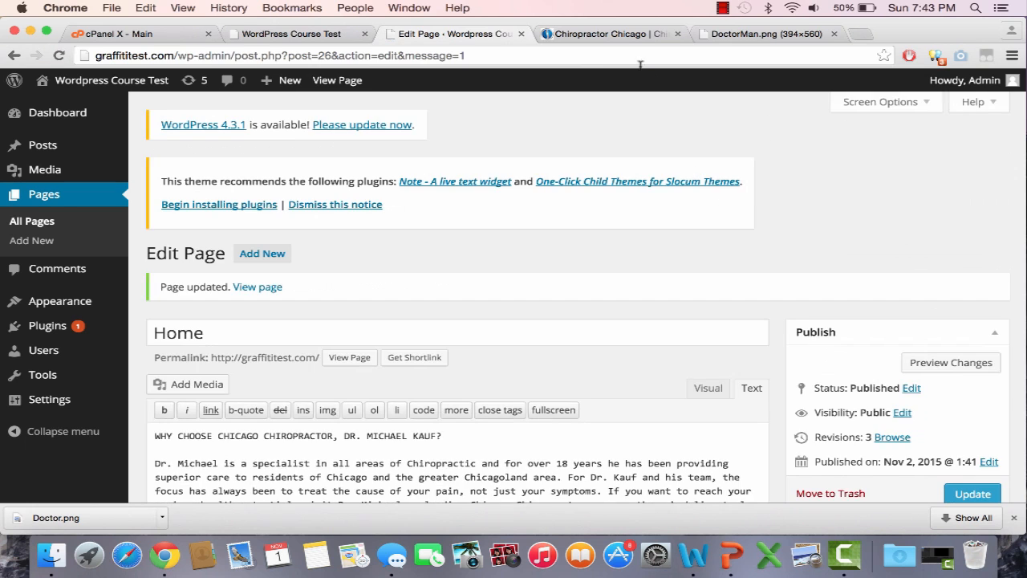
Step: Compare the original Chicago Chiropractic site with the live Home page
click(608, 36)
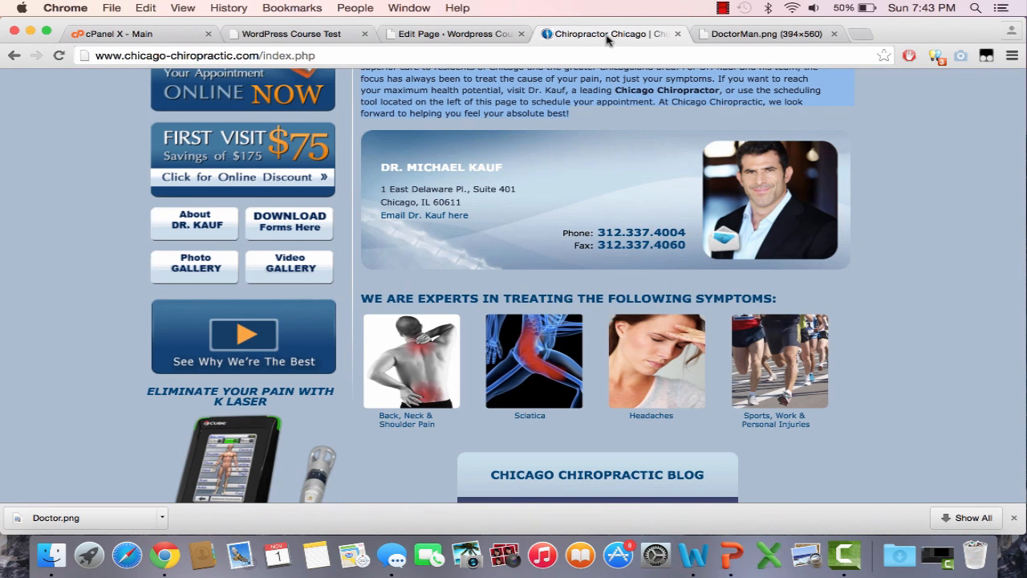
click(285, 34)
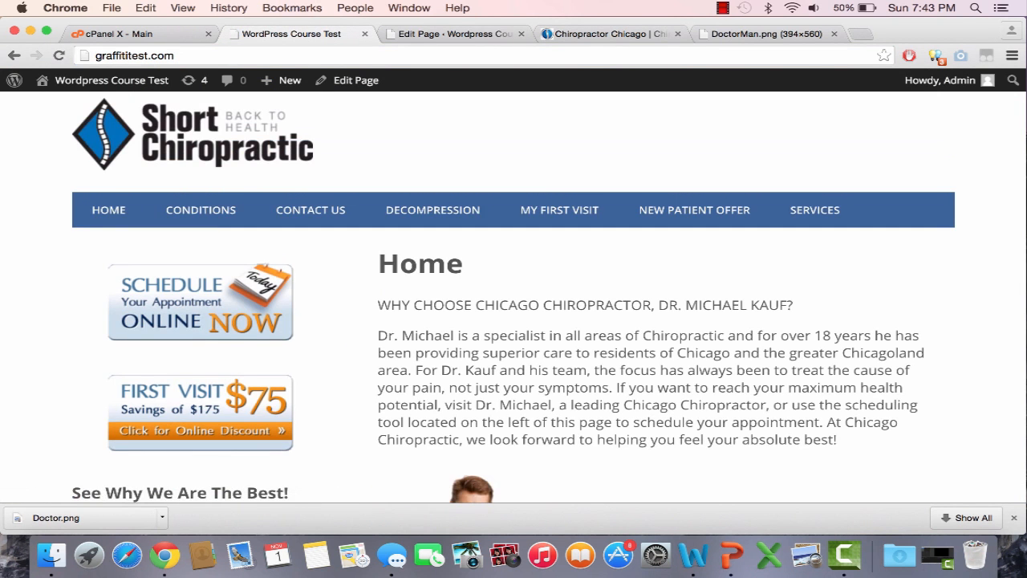
scroll(612, 398, down, 5)
scroll(608, 389, up, 3)
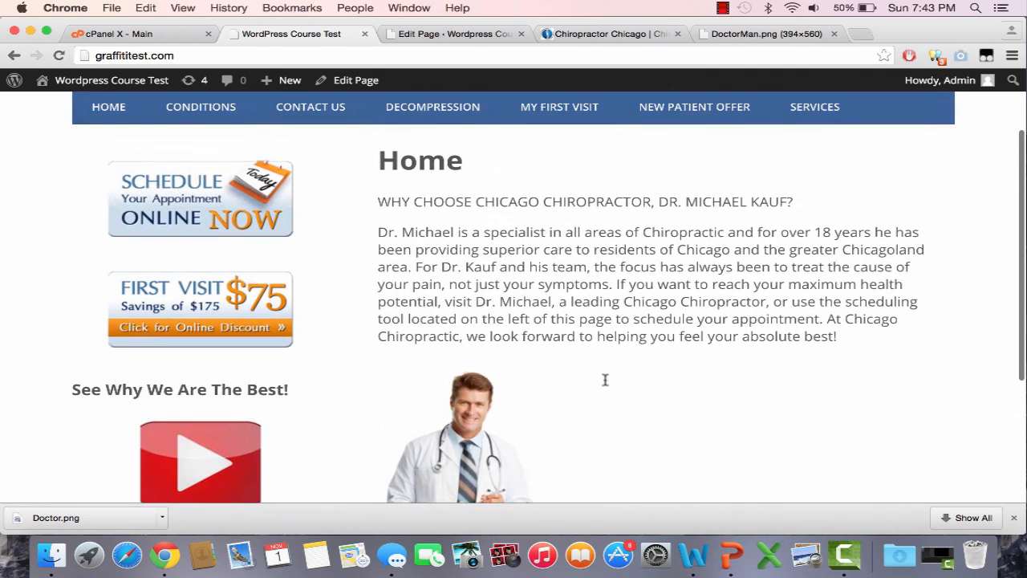
Step: Add a blank line before the doctor image in the editor, then view the reference contact block
click(486, 38)
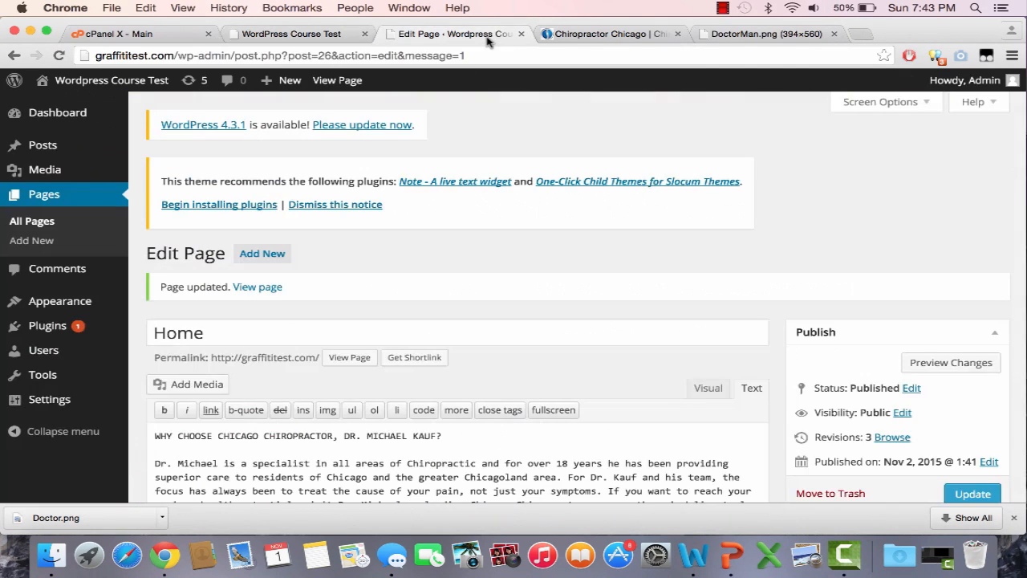
scroll(594, 304, down, 5)
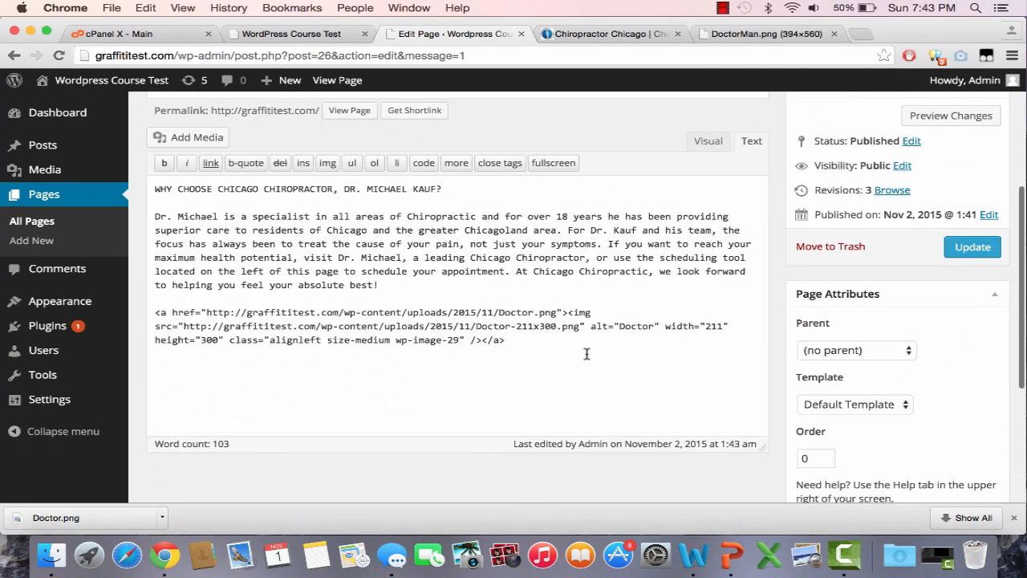
click(713, 142)
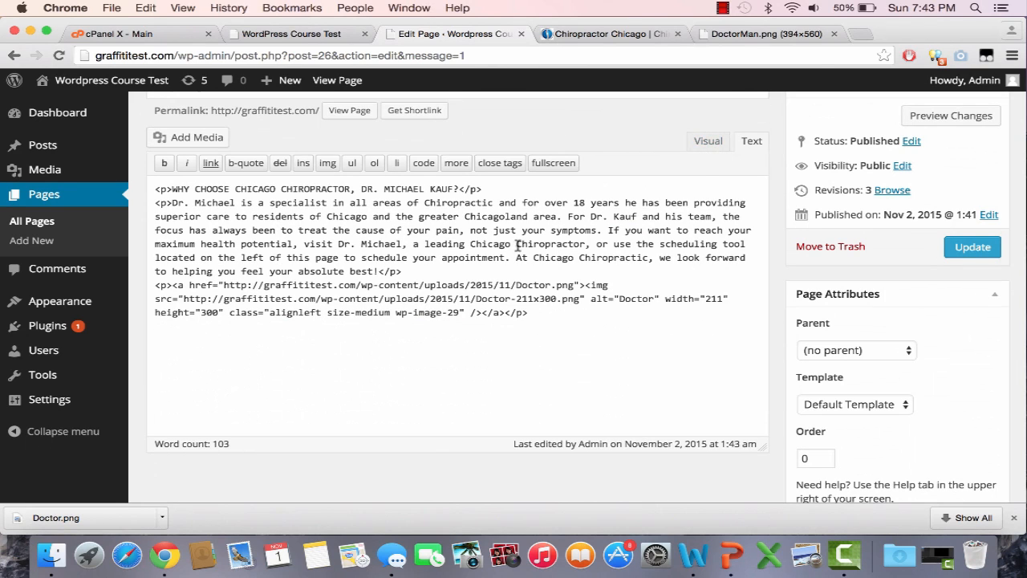
key(Return)
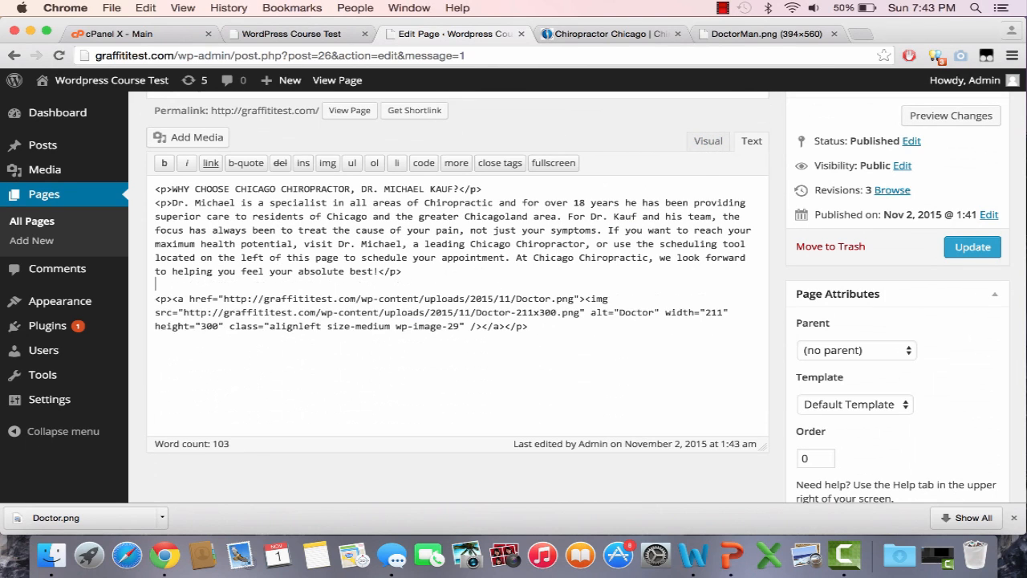
key(BackSpace)
double_click(727, 144)
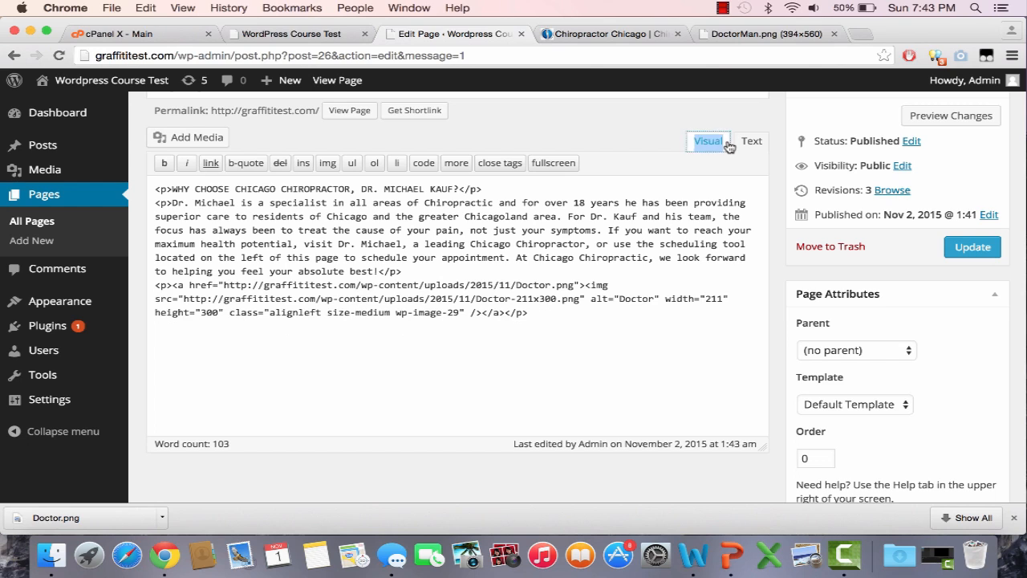
click(717, 299)
click(524, 272)
key(Return)
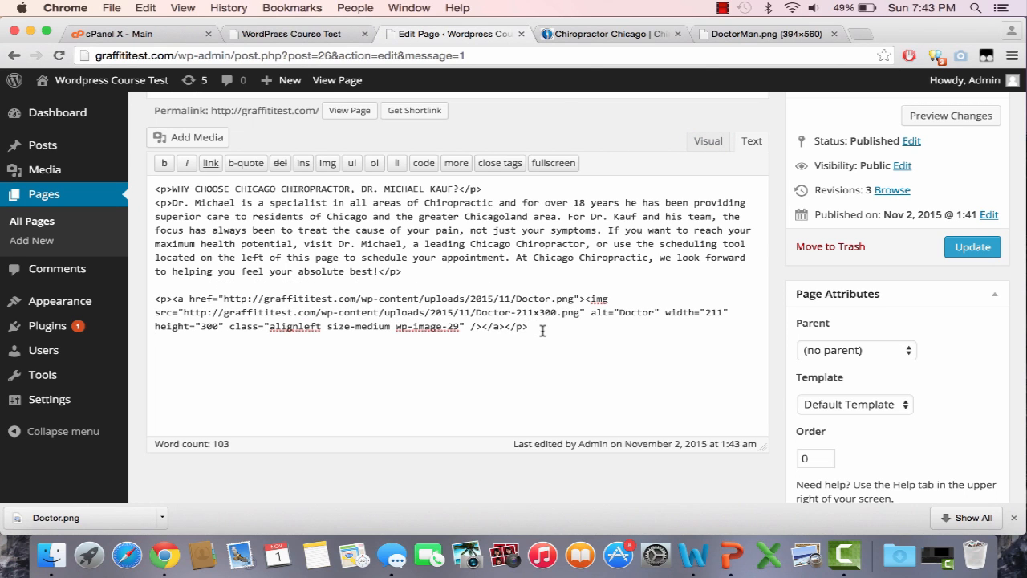
click(598, 36)
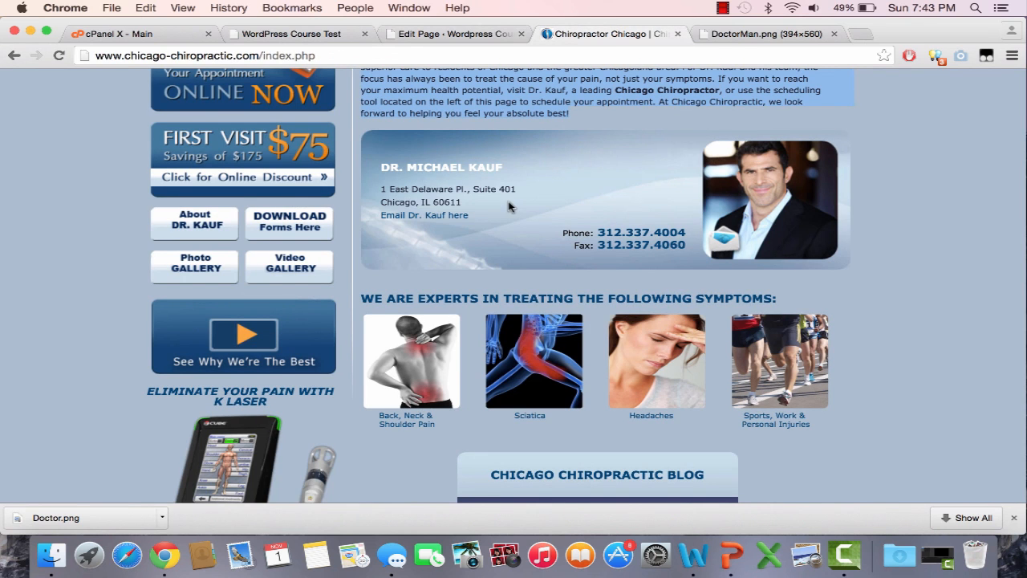
Step: Copy the doctor's name and address lines from the reference site
click(474, 216)
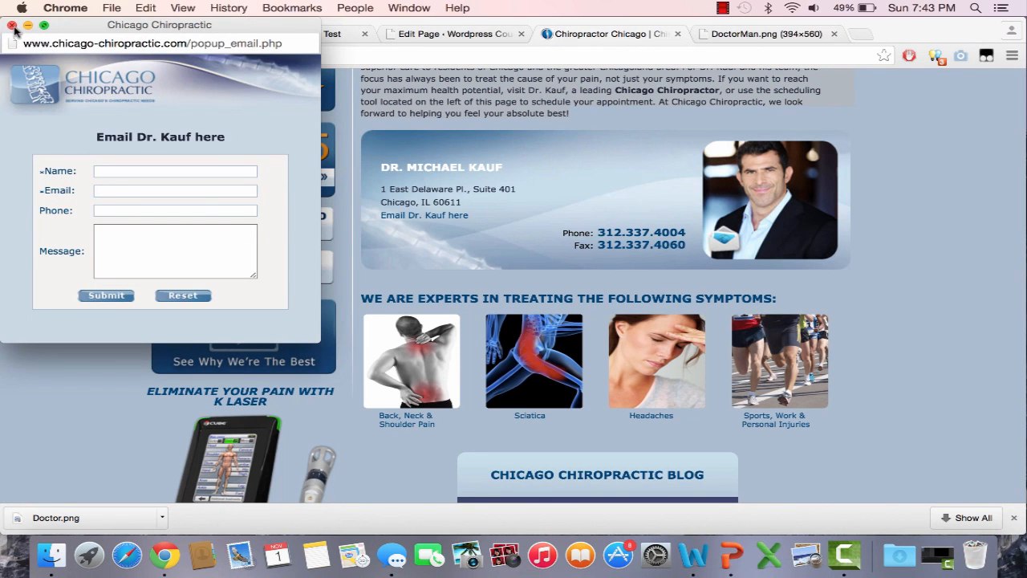
click(11, 26)
drag(463, 204, 383, 163)
Step: Paste the name and address below the image, toggle Visual/Text to add paragraph tags, and update
click(486, 36)
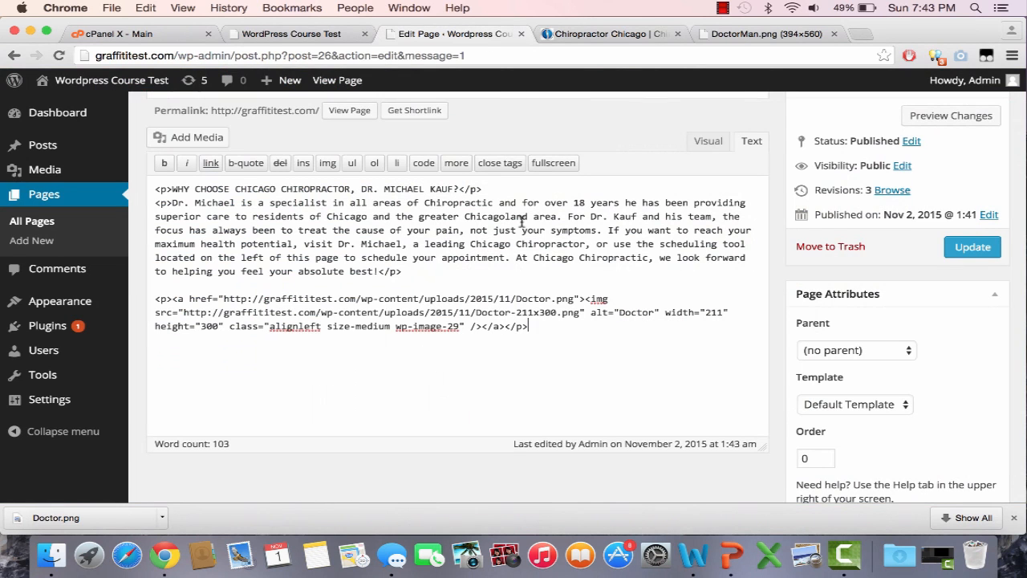
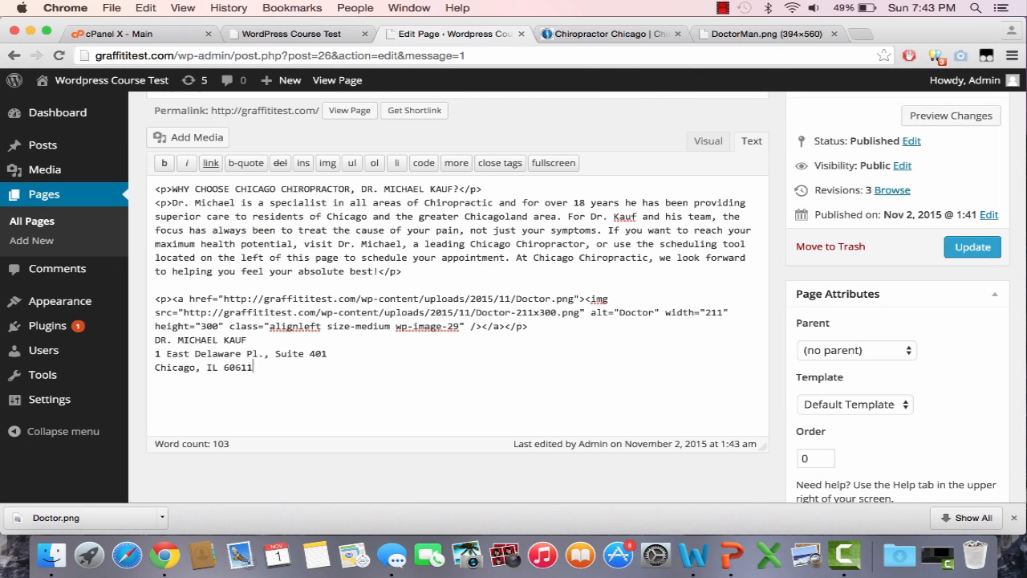
drag(232, 370, 136, 343)
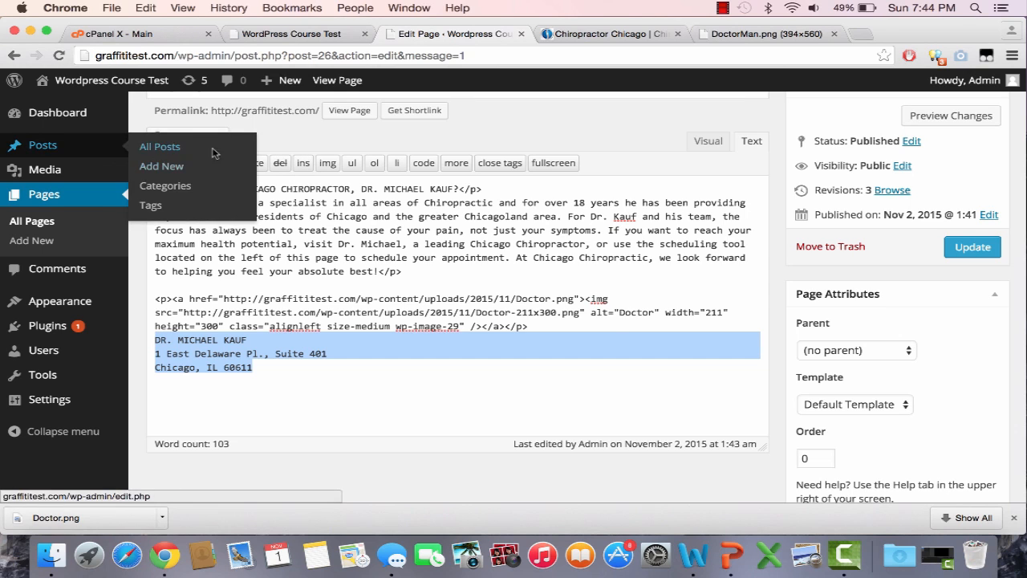
click(698, 142)
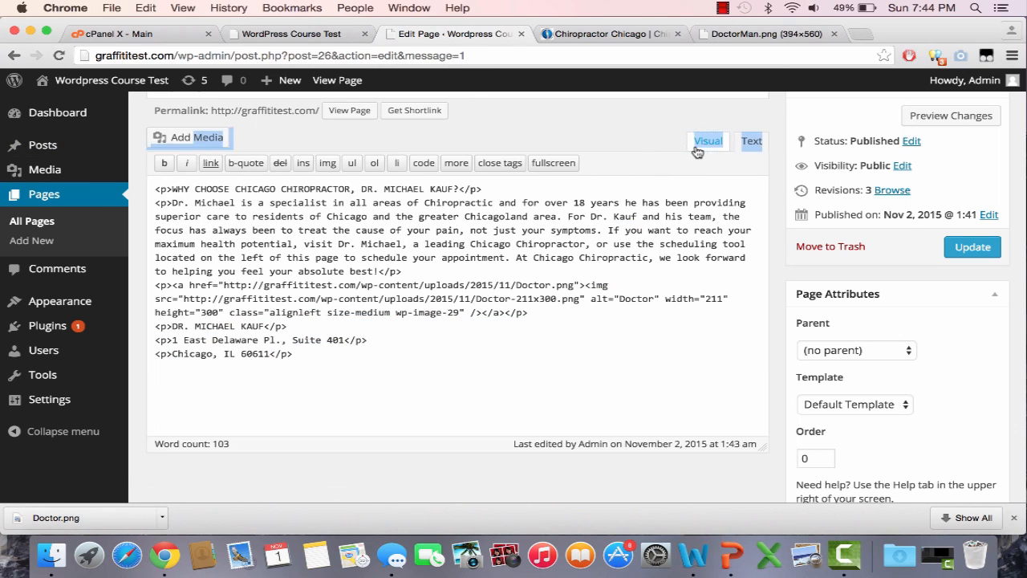
double_click(697, 145)
click(698, 145)
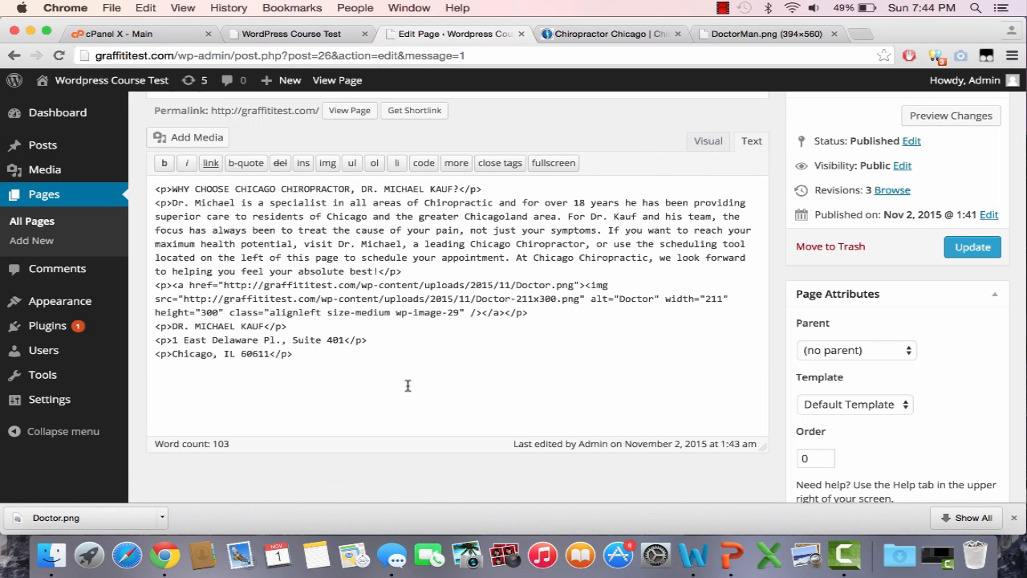
click(972, 246)
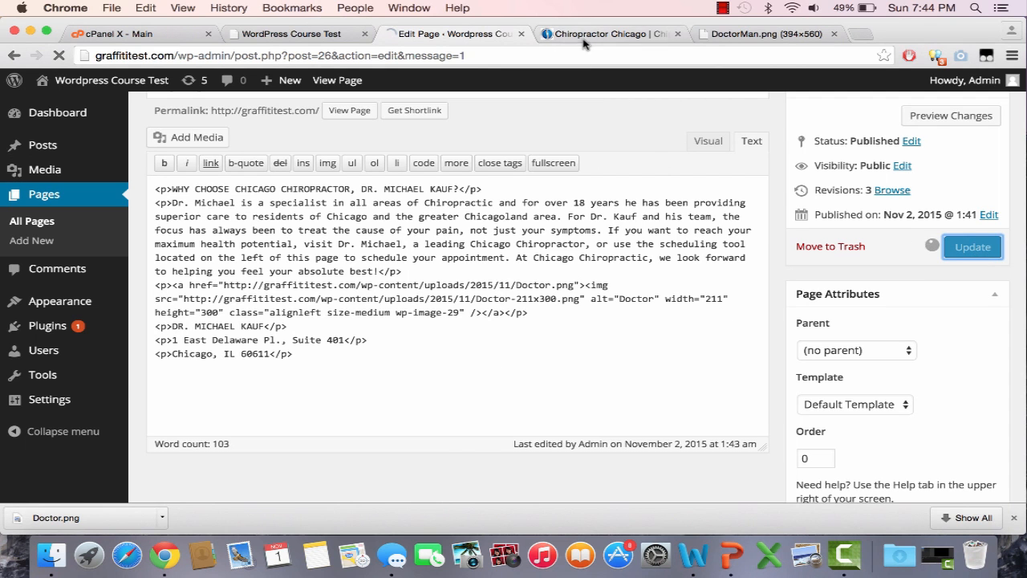
Step: Reload the live Home page to check the name and address beside the photo
click(285, 33)
click(263, 56)
key(Return)
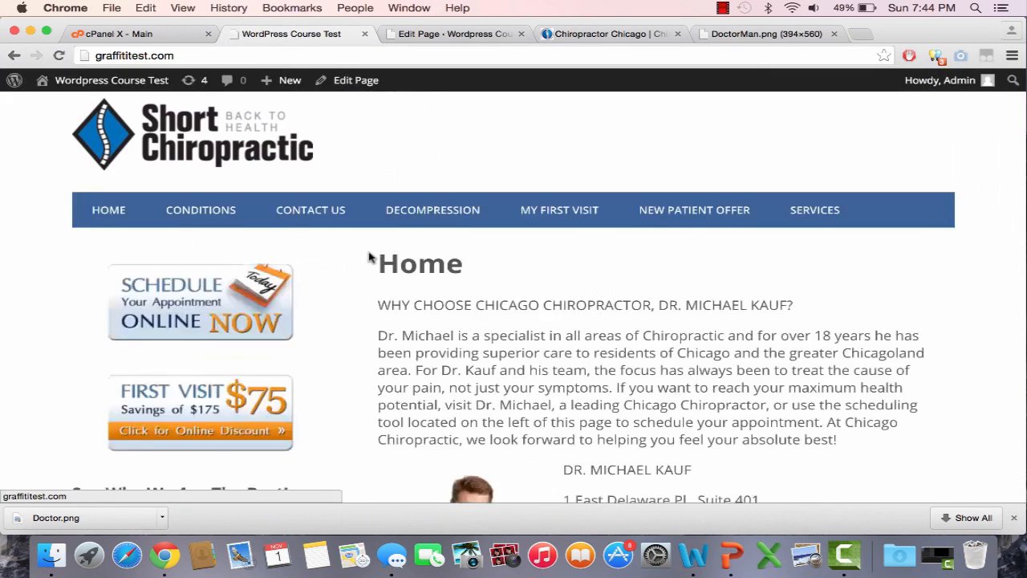
scroll(367, 257, down, 5)
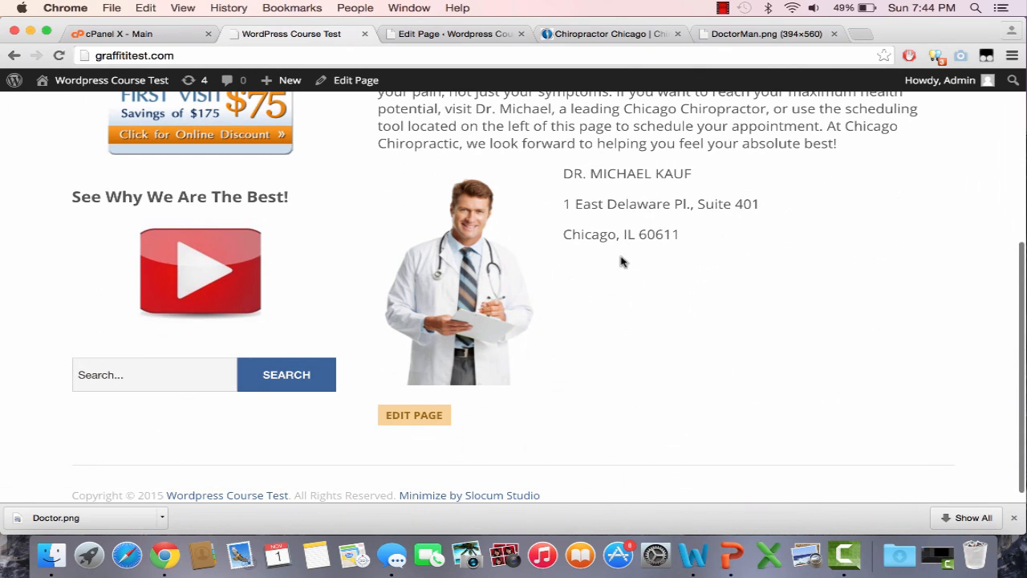
click(454, 34)
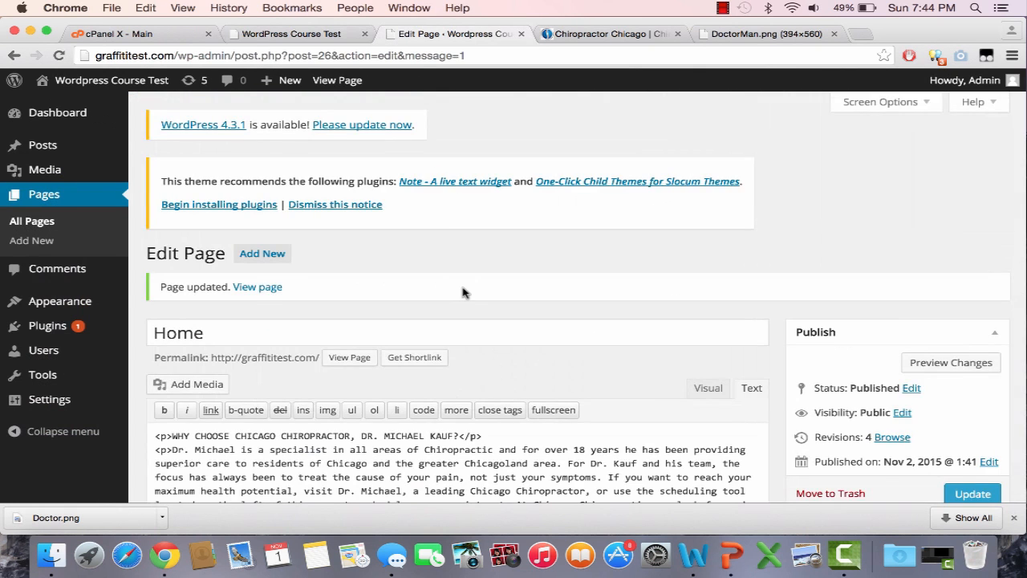
scroll(463, 293, down, 3)
scroll(614, 378, down, 1)
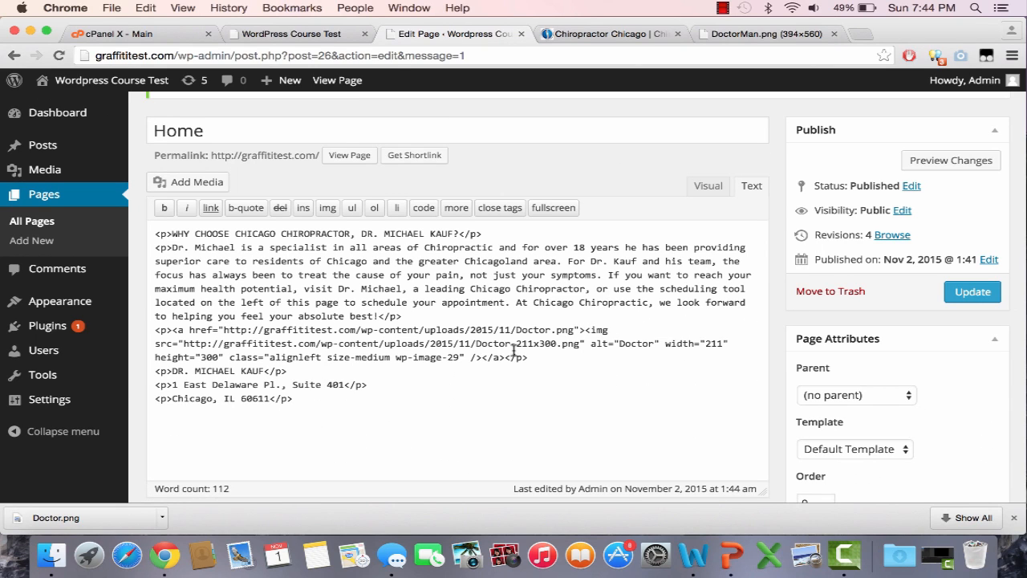
Step: Bold the doctor's name, street address and city/zip lines with the b quicktag, then update
drag(172, 371, 264, 373)
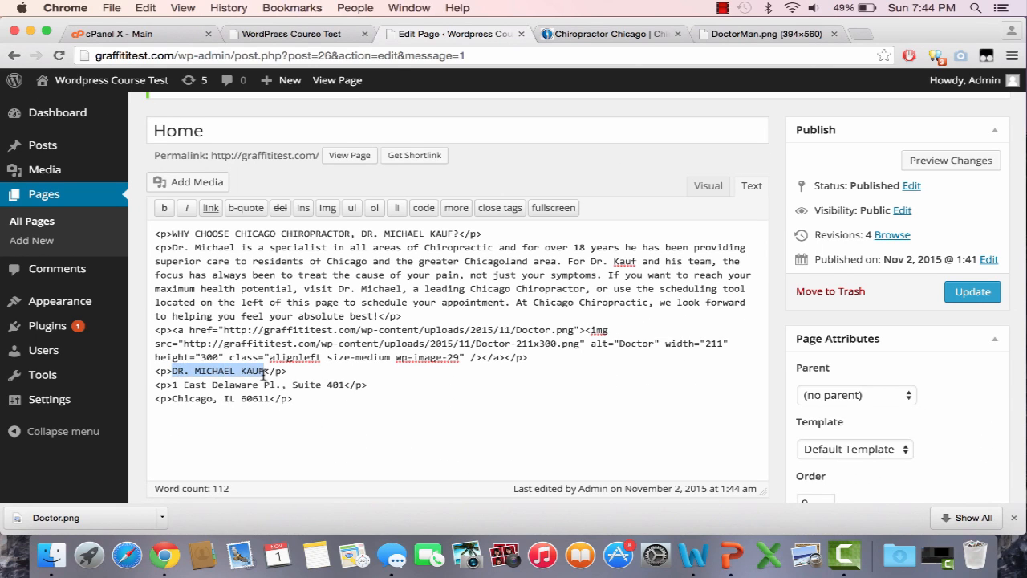
click(165, 209)
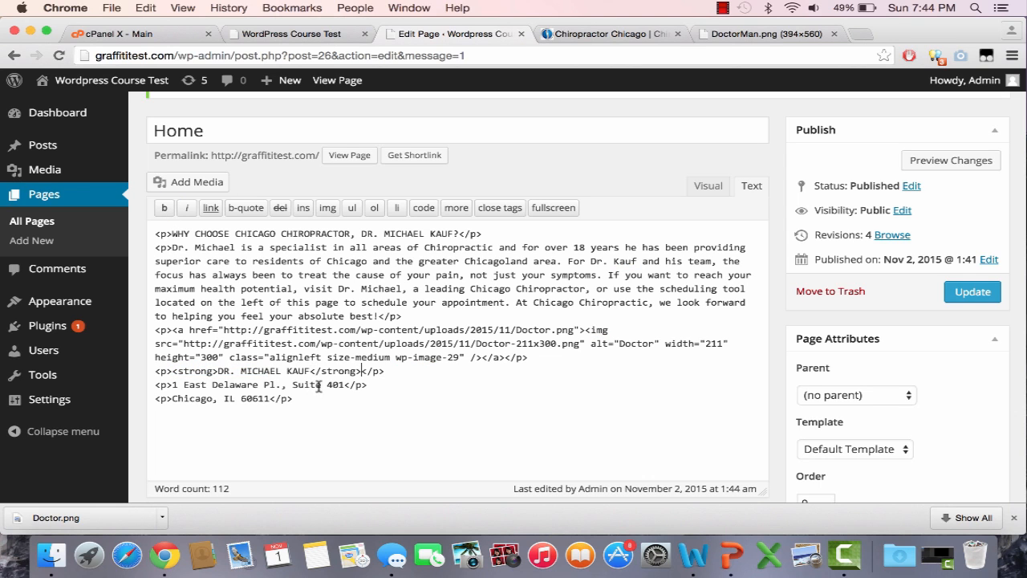
drag(341, 384, 176, 377)
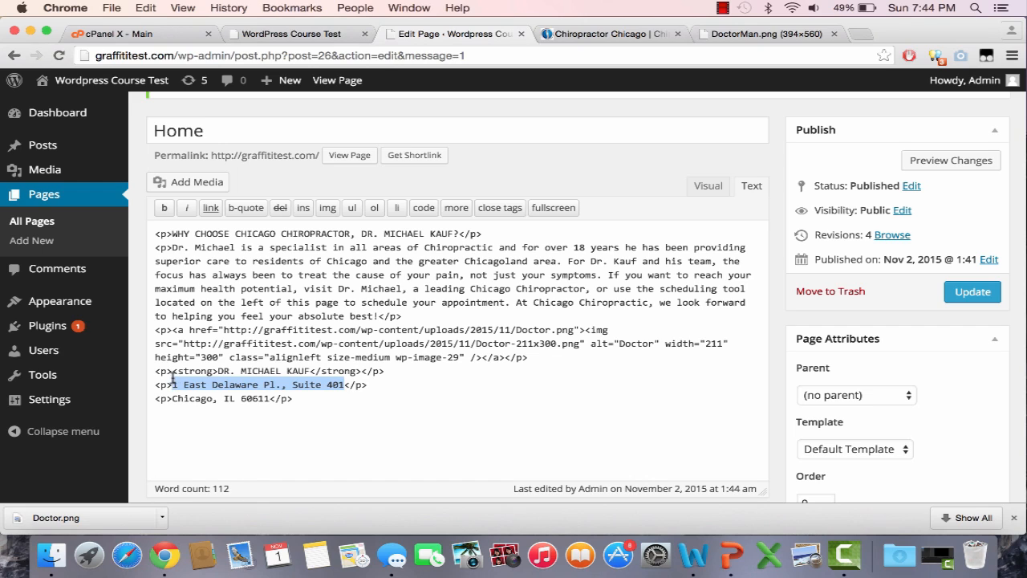
click(164, 208)
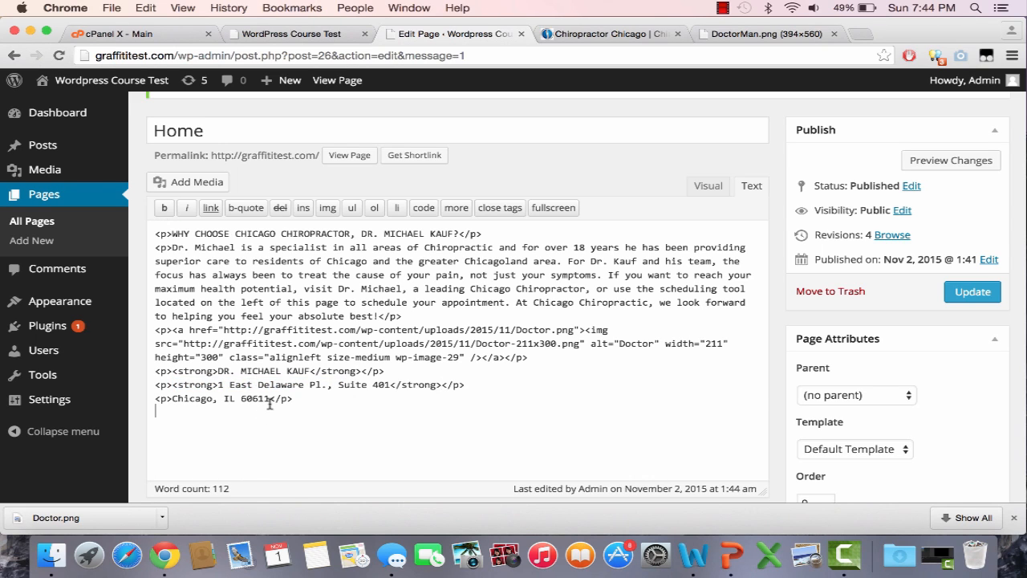
drag(172, 399, 264, 398)
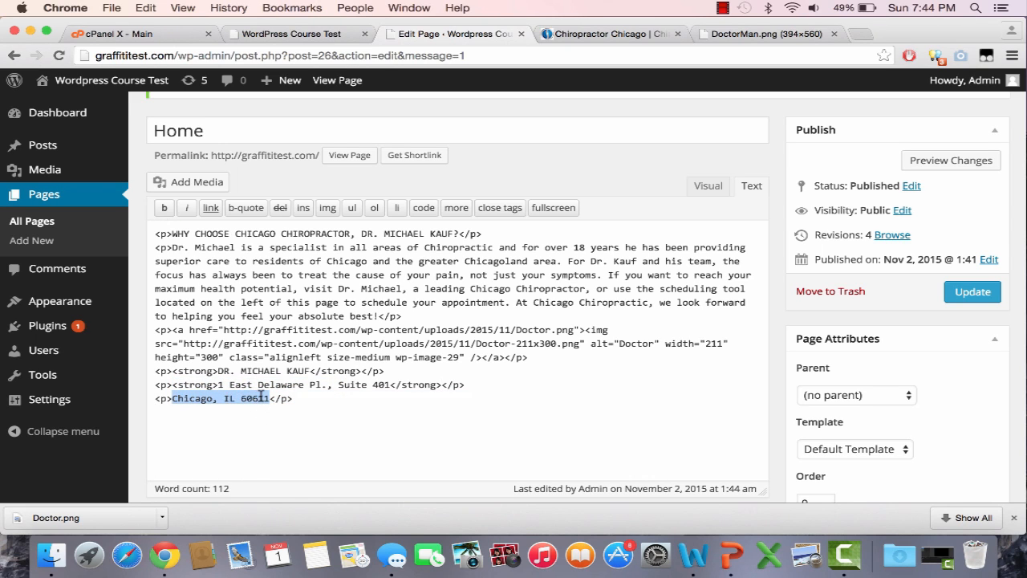
click(164, 208)
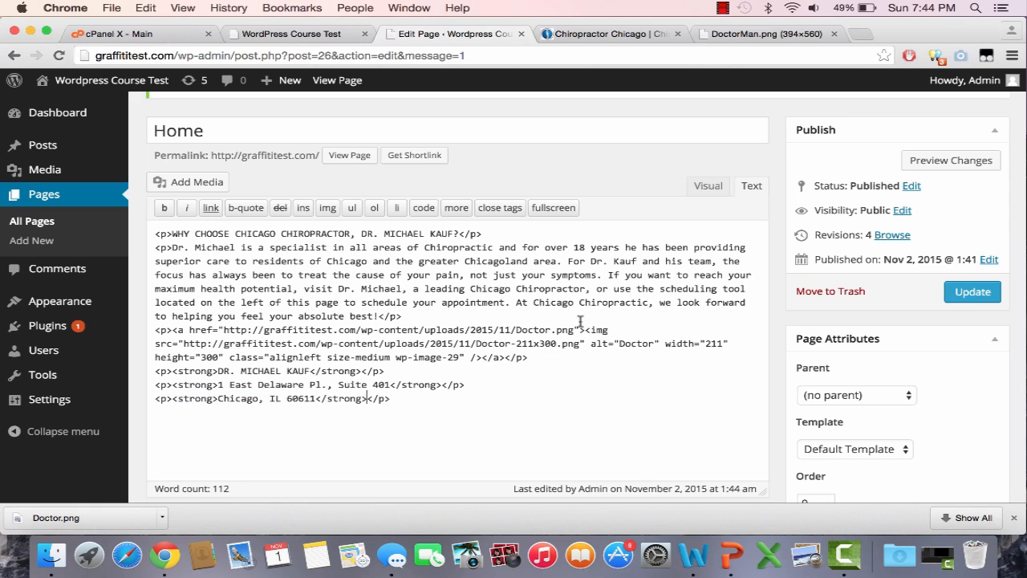
click(971, 292)
Step: Reload the live Home page to check the bold address lines
click(325, 34)
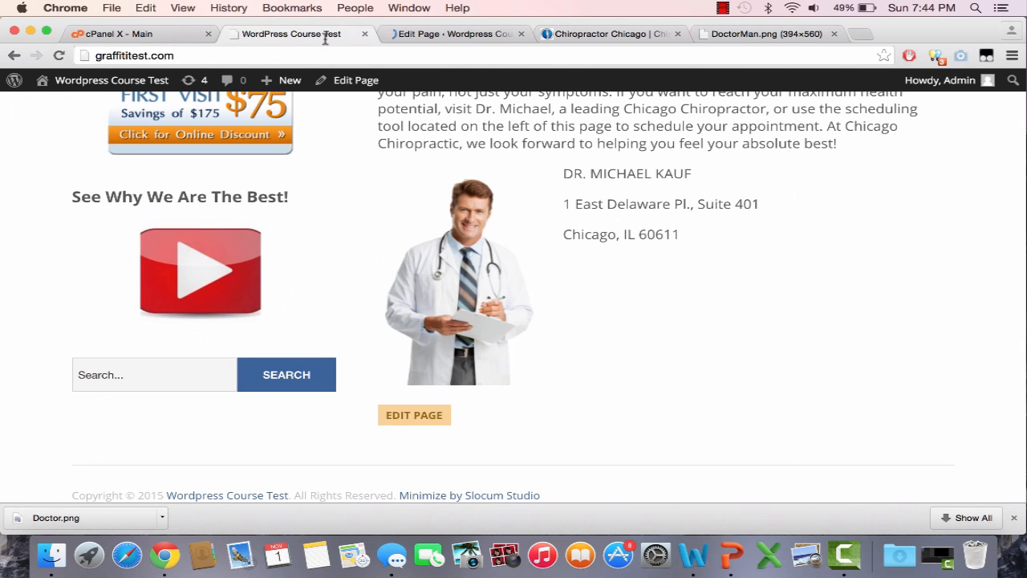
click(325, 55)
key(Return)
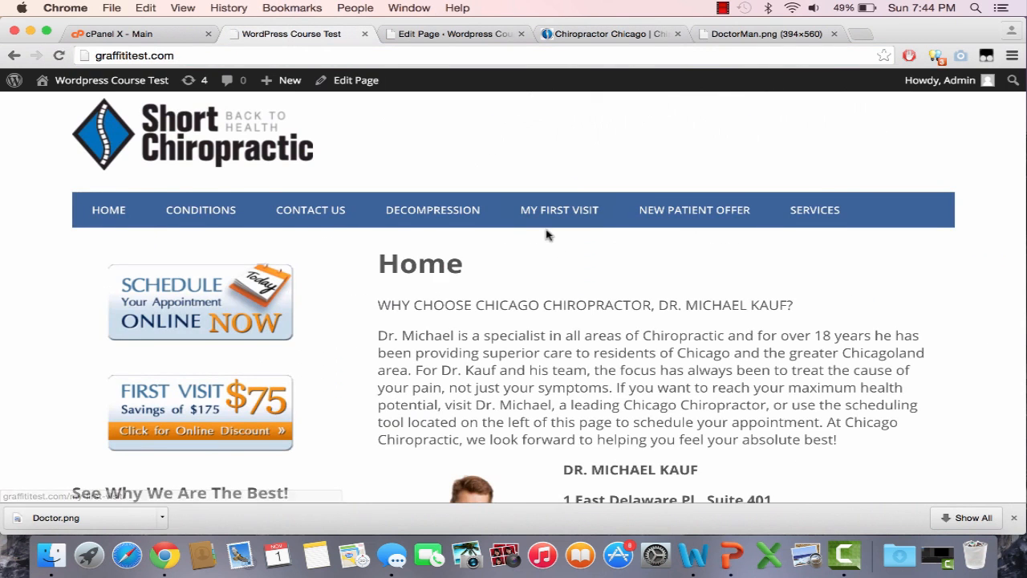
scroll(545, 234, down, 5)
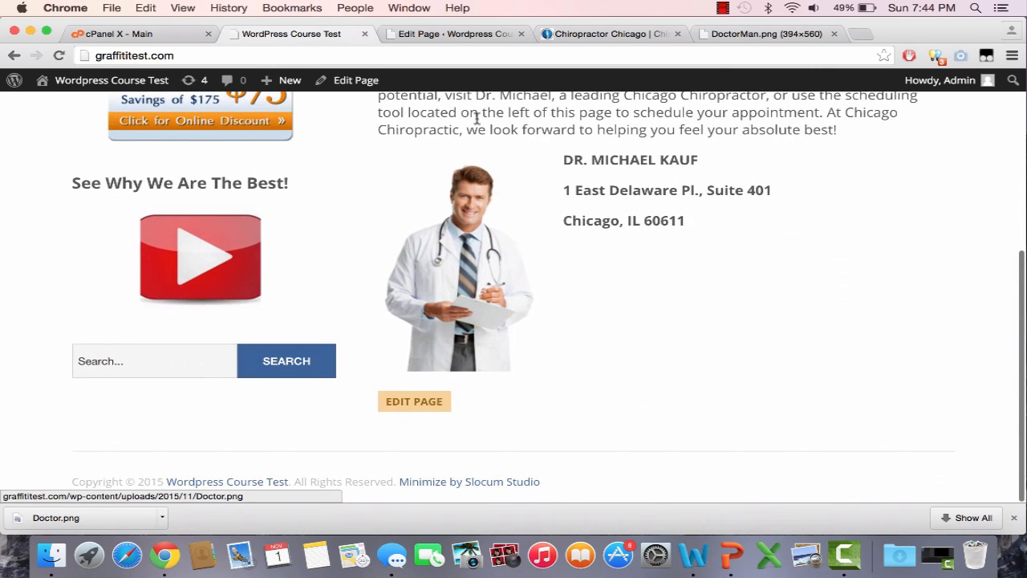
click(470, 35)
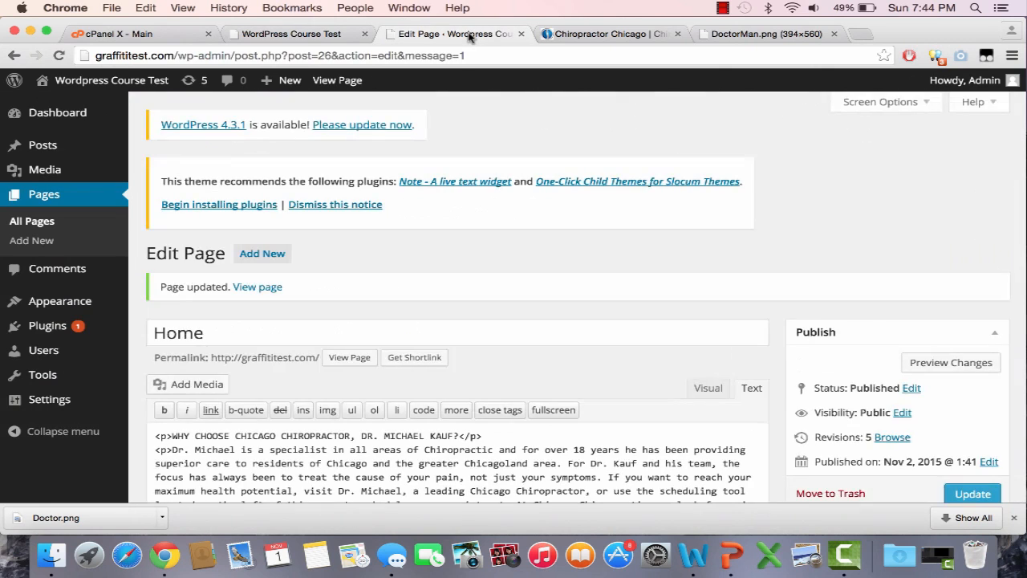
Step: Change the image class from size-medium to size-thumbnail and update the page
scroll(466, 317, down, 3)
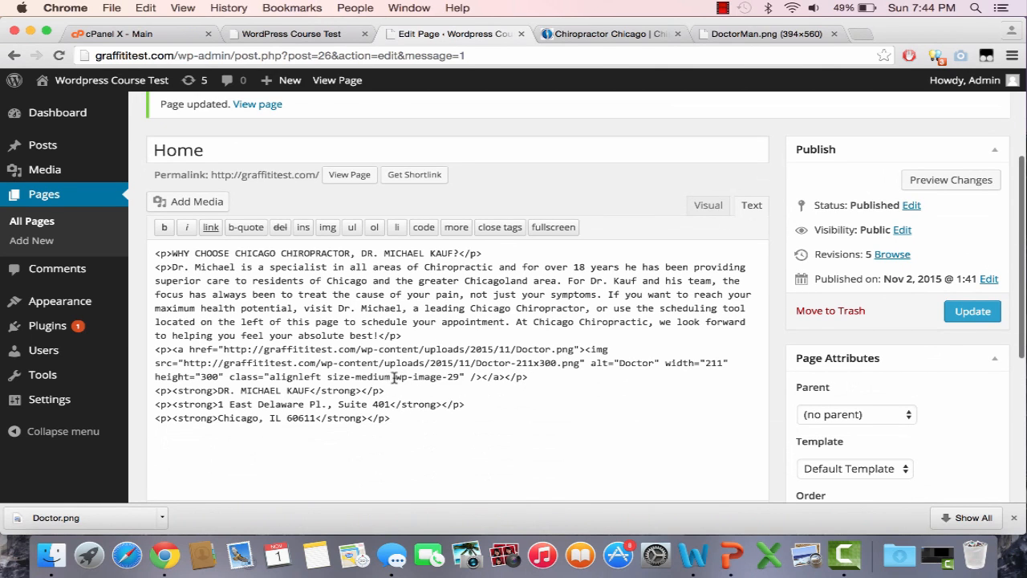
drag(390, 376, 365, 376)
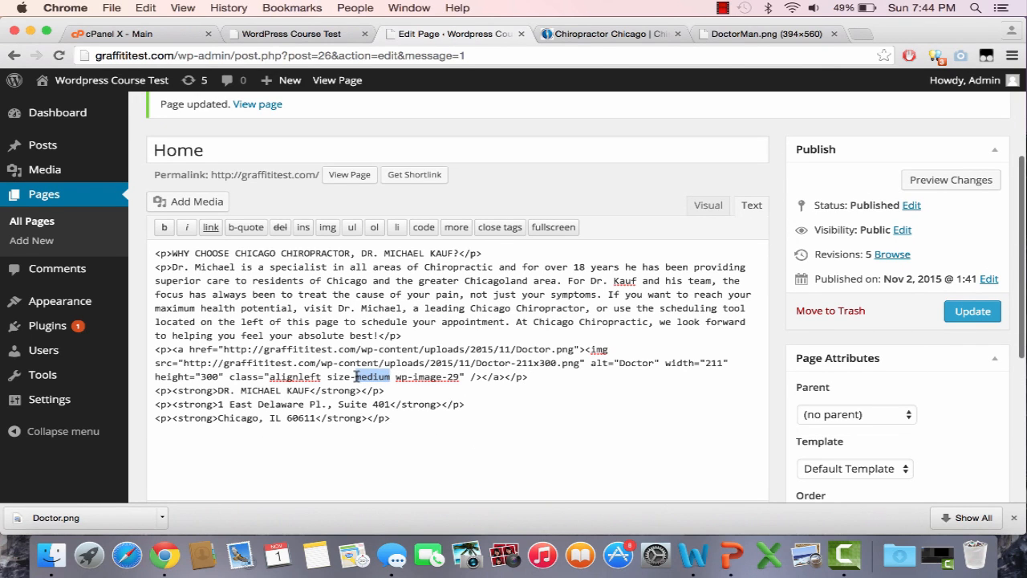
text(thumbn)
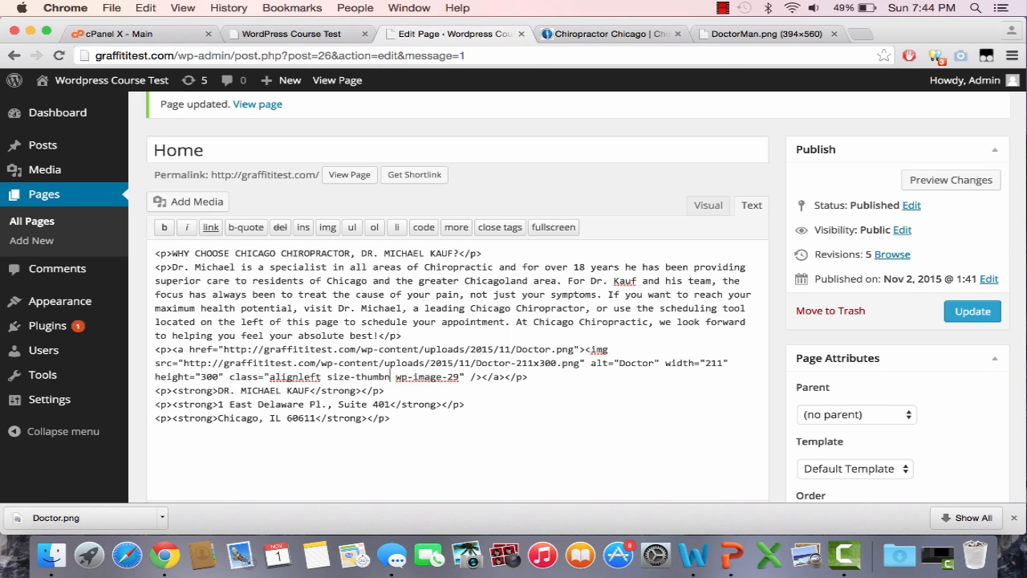
text(ail)
click(975, 311)
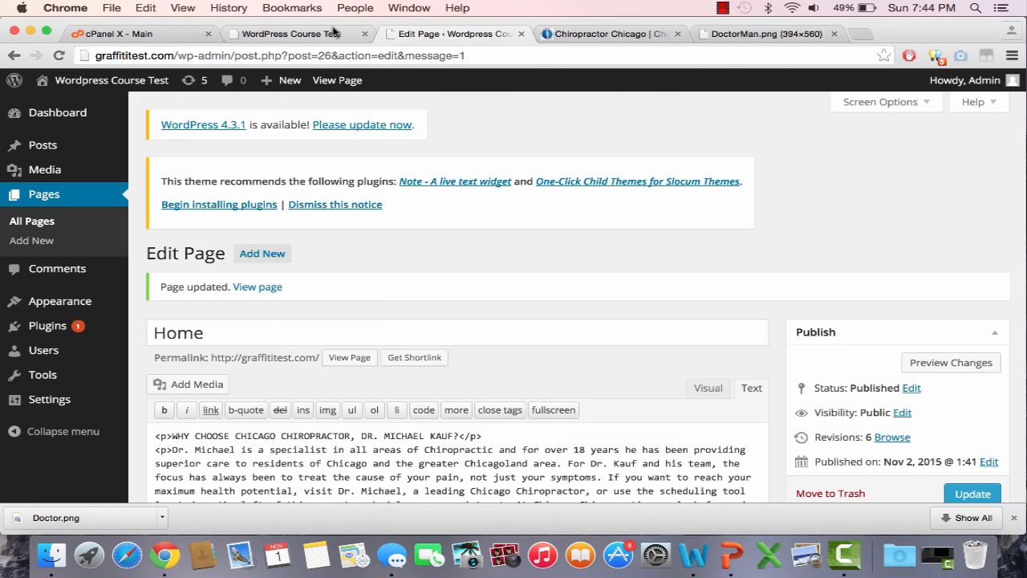
Step: Reload the live Home page to check the resized doctor image
click(333, 34)
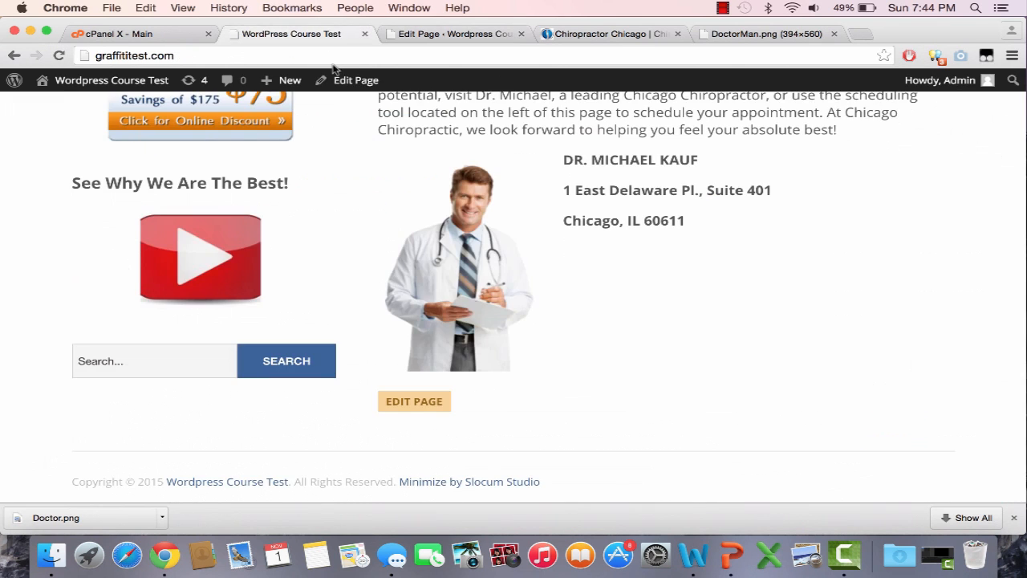
click(333, 55)
key(Return)
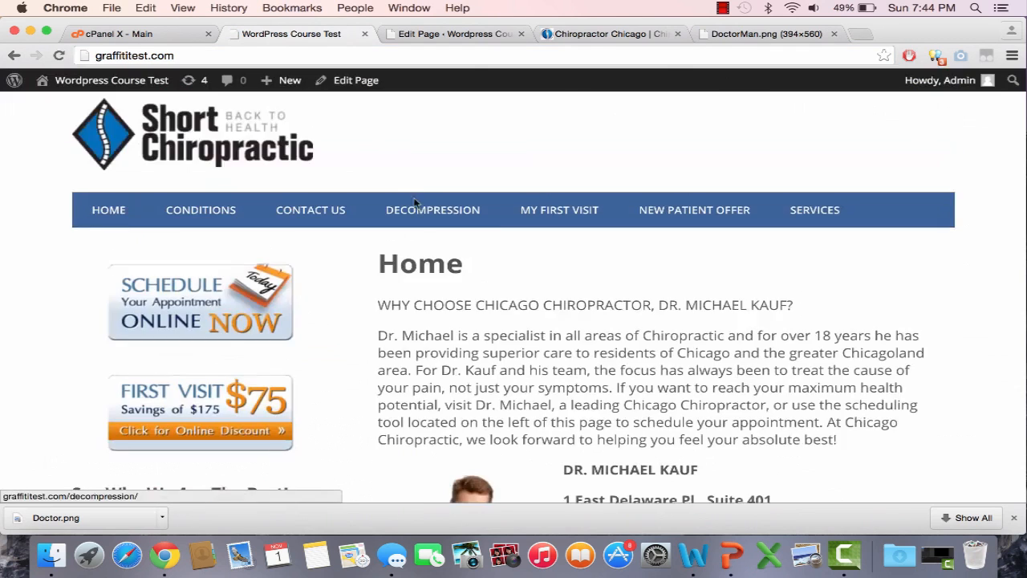
click(480, 34)
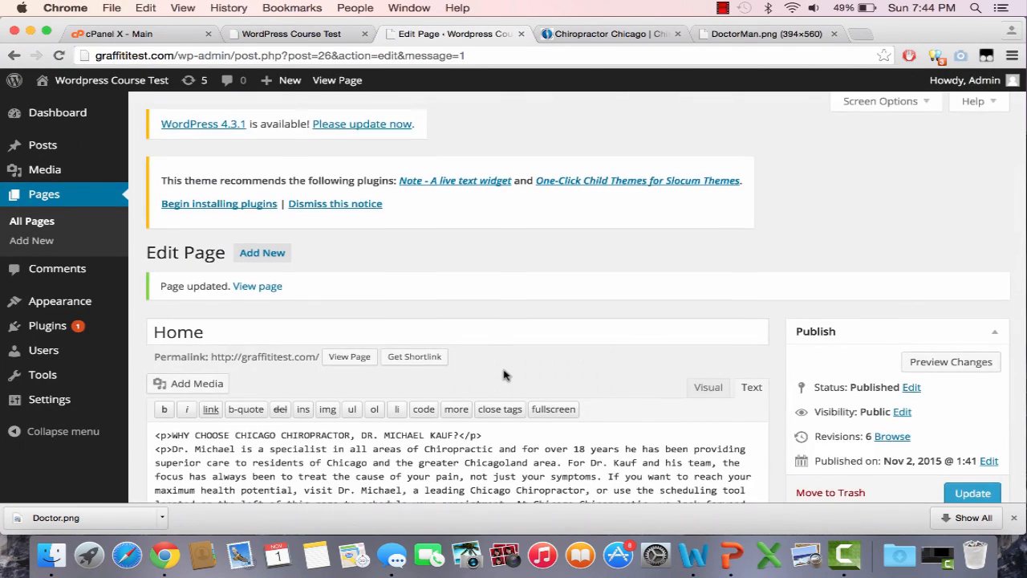
Step: Delete the old doctor image paragraph from the page markup
scroll(526, 384, down, 3)
drag(569, 385, 474, 384)
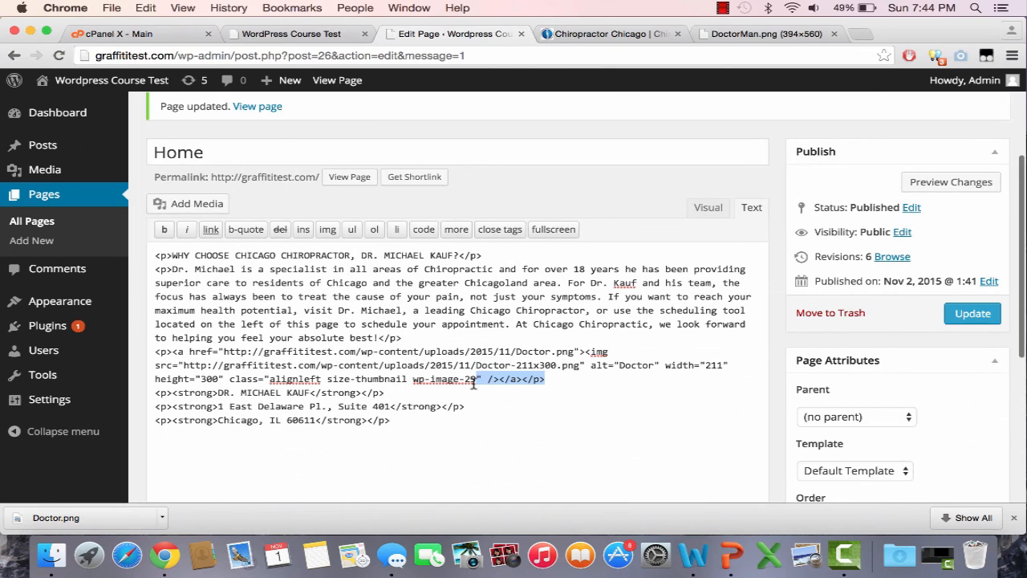
click(475, 384)
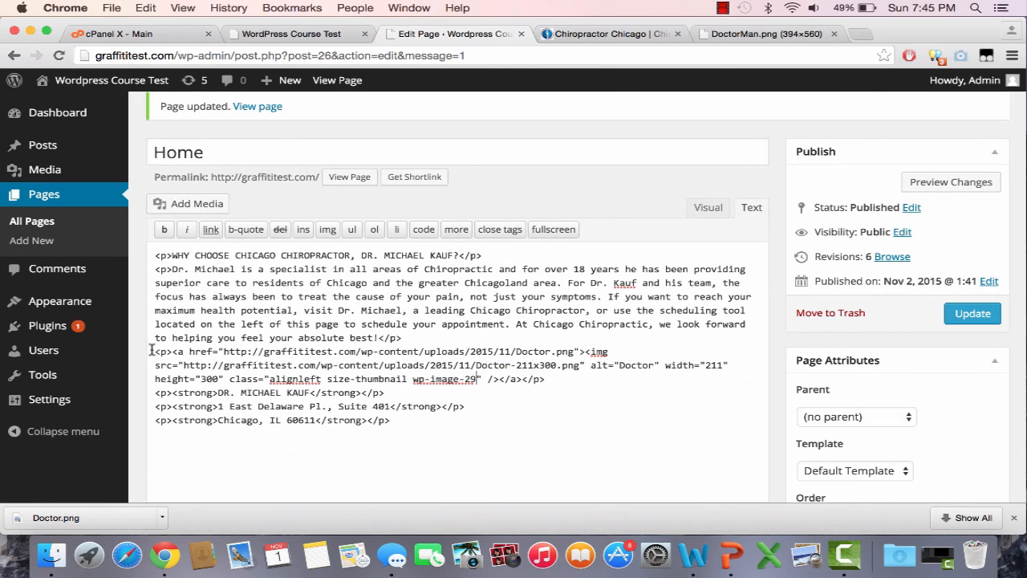
drag(156, 352, 563, 383)
key(BackSpace)
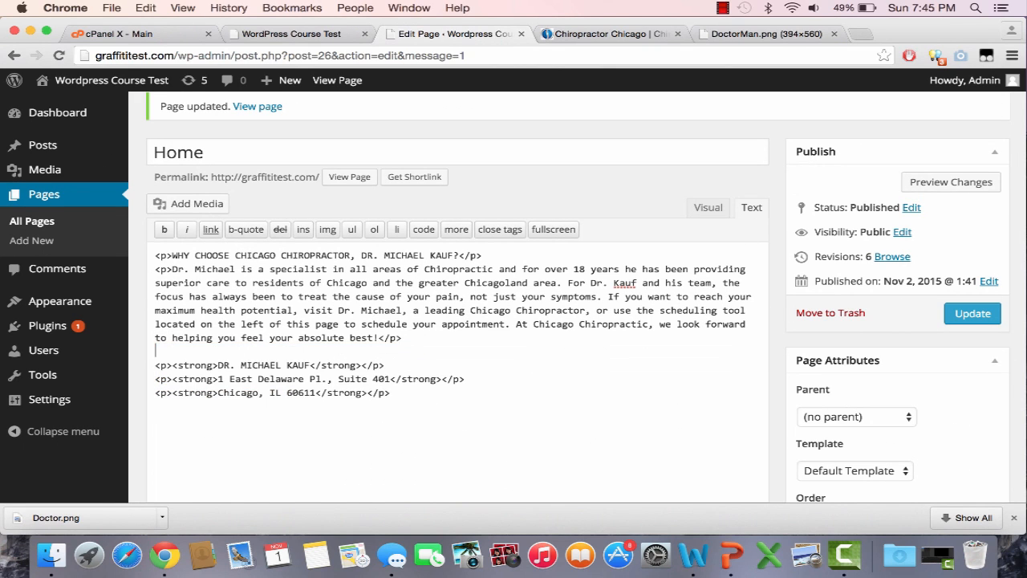
Step: Insert the doctor photo at Thumbnail 150 × 150 size and update the page
click(218, 204)
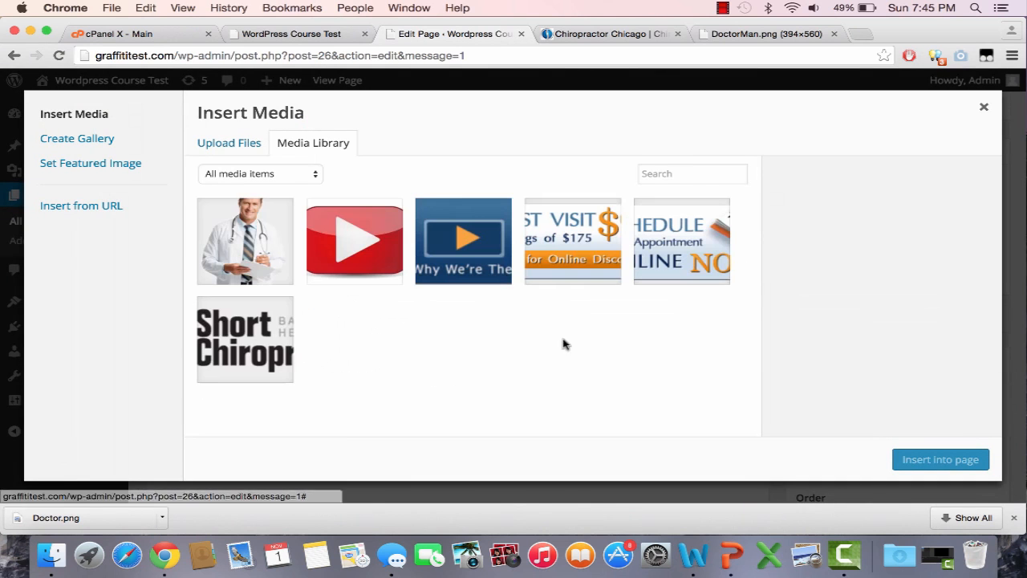
click(225, 257)
scroll(903, 401, down, 5)
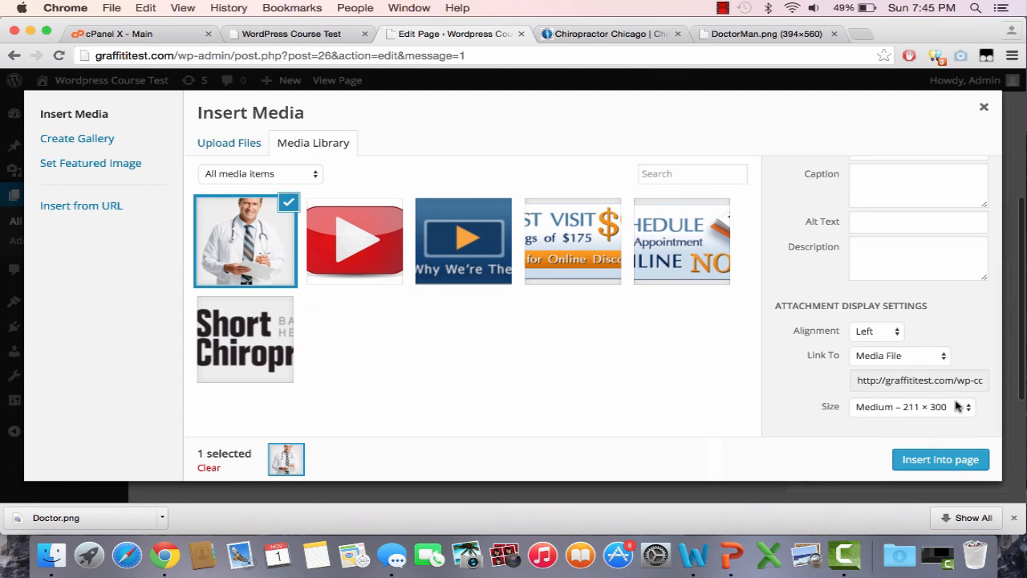
click(935, 407)
click(935, 395)
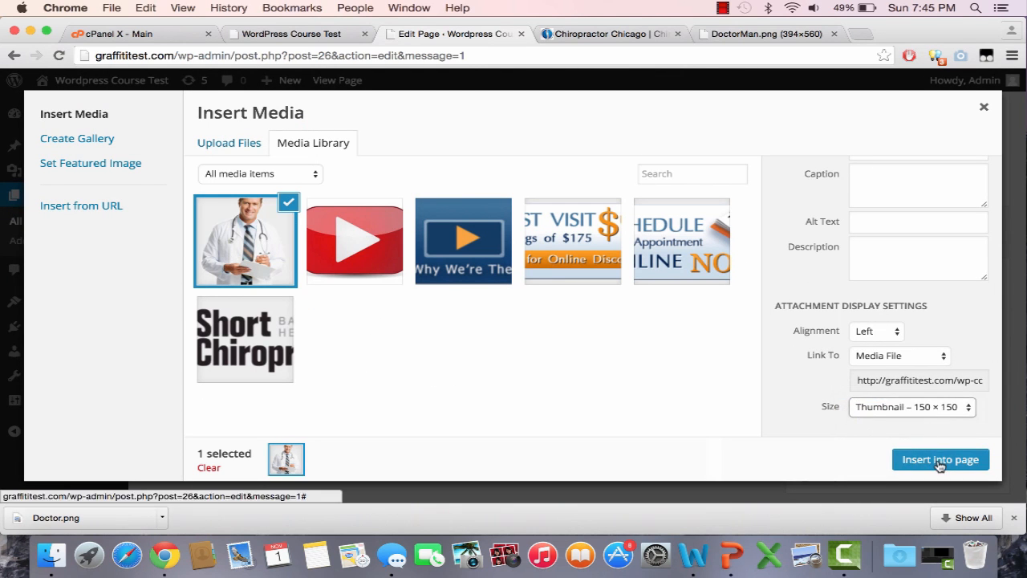
click(940, 460)
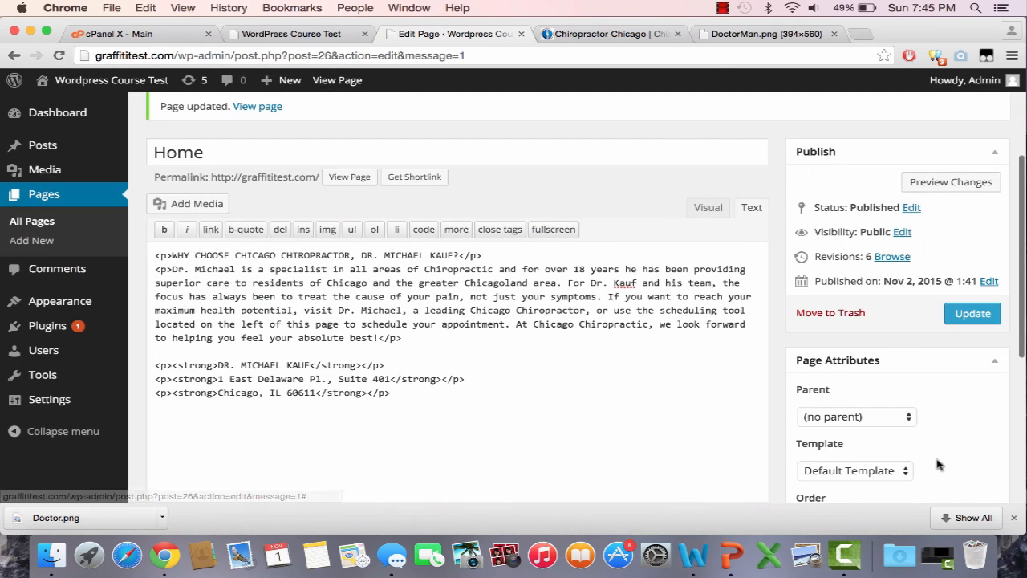
click(974, 312)
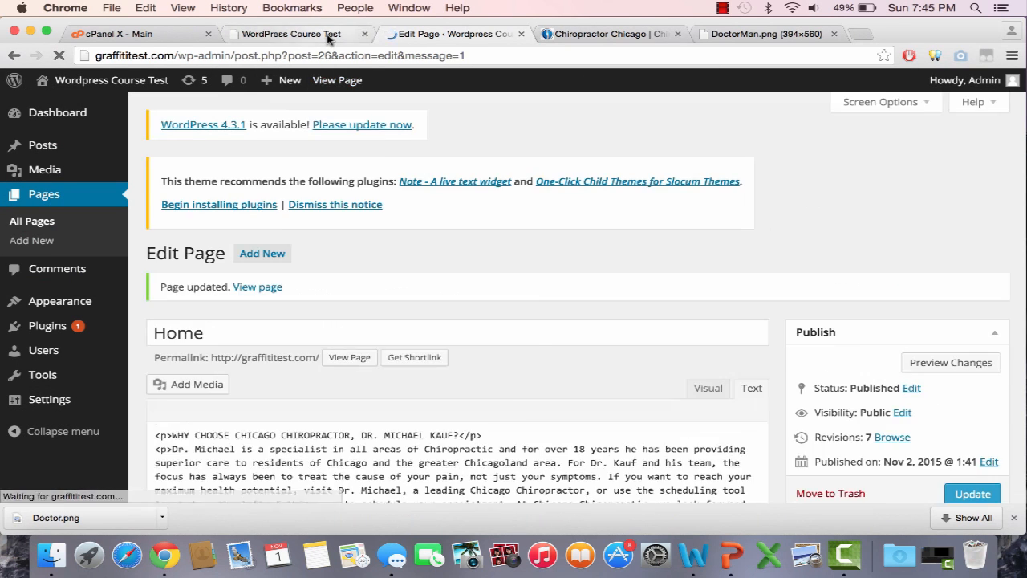
Step: Reload the live Home page to check the thumbnail beside the address
click(328, 36)
click(342, 58)
key(Return)
scroll(491, 301, down, 5)
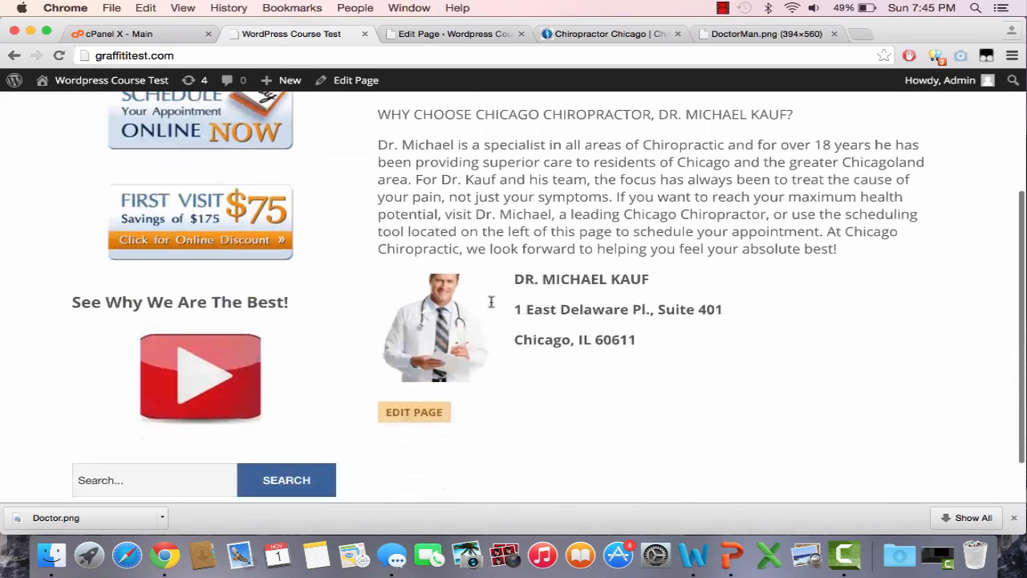
scroll(623, 401, up, 2)
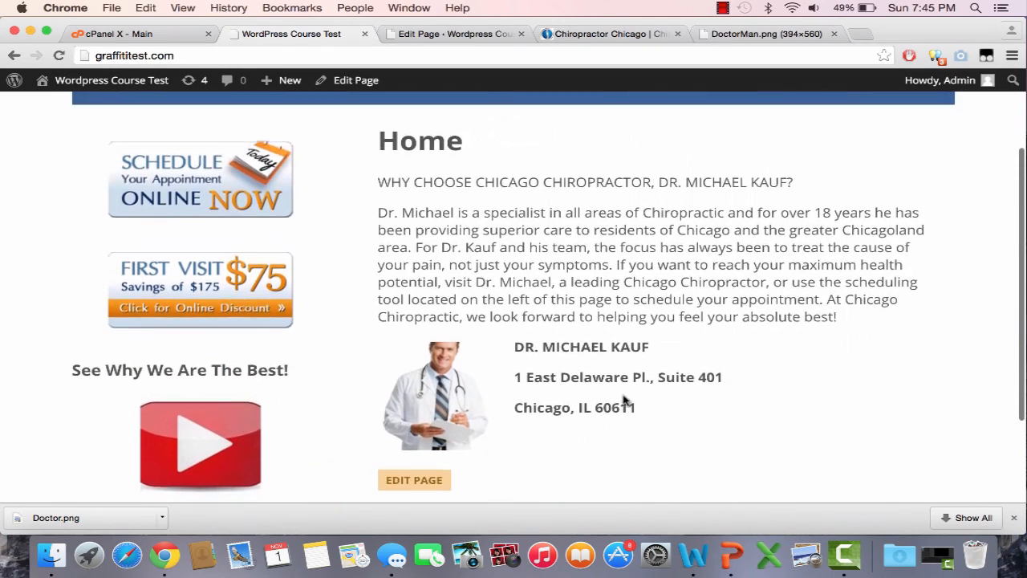
click(480, 36)
scroll(586, 373, down, 5)
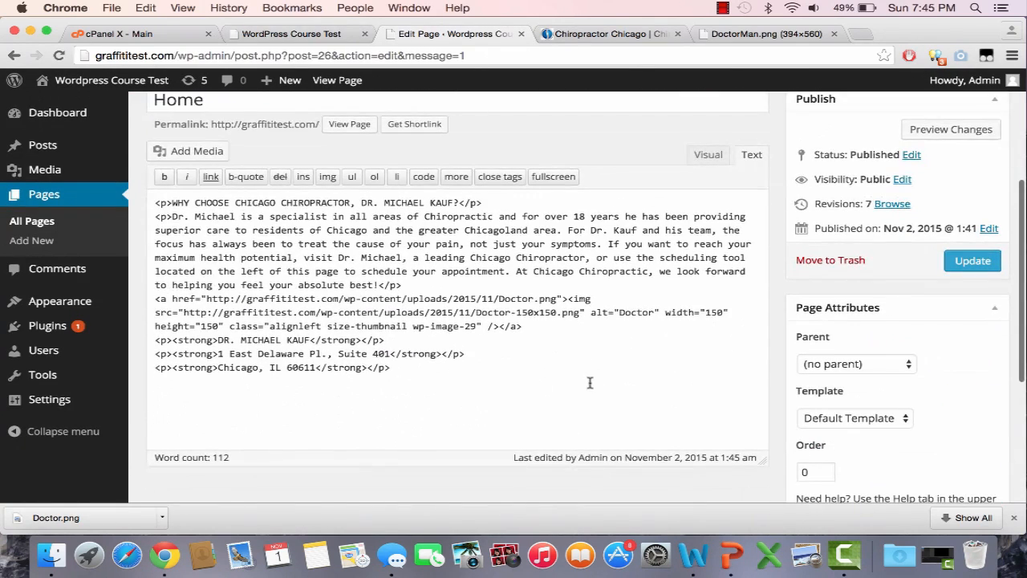
Step: Add blank lines after the intro paragraph, update, and check spacing on the live page
click(453, 294)
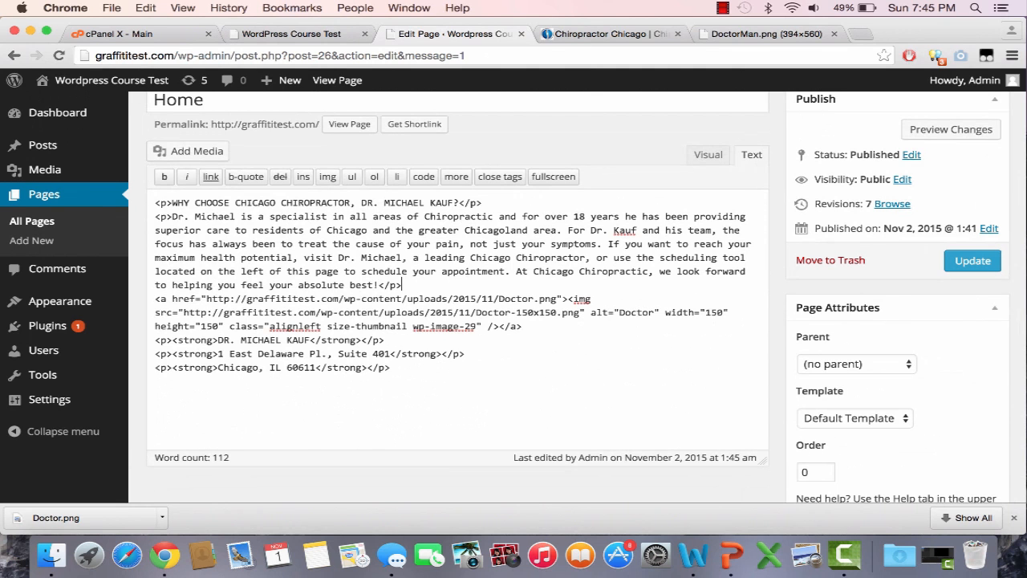
key(Return)
key(Return)
click(970, 261)
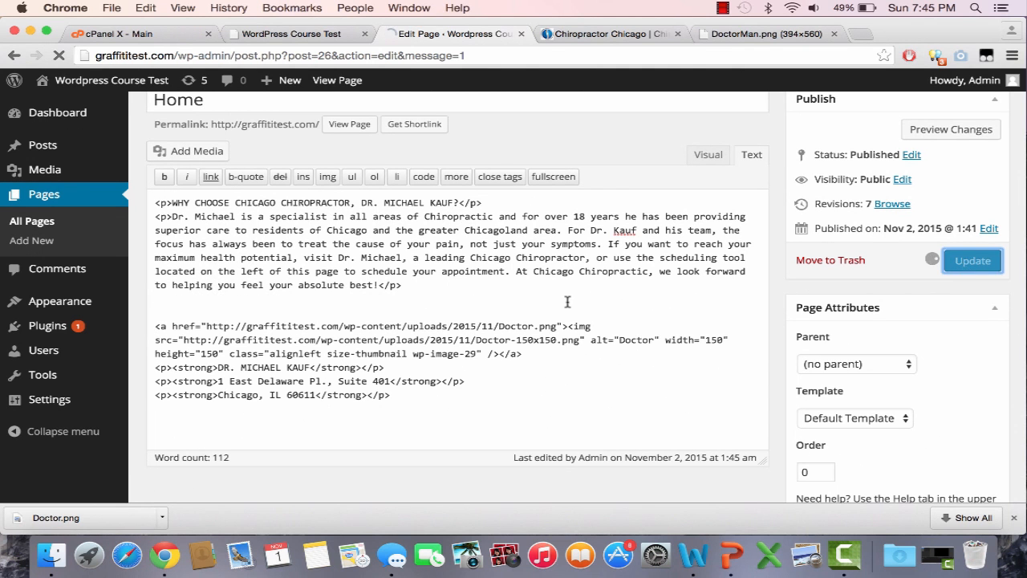
scroll(568, 307, down, 3)
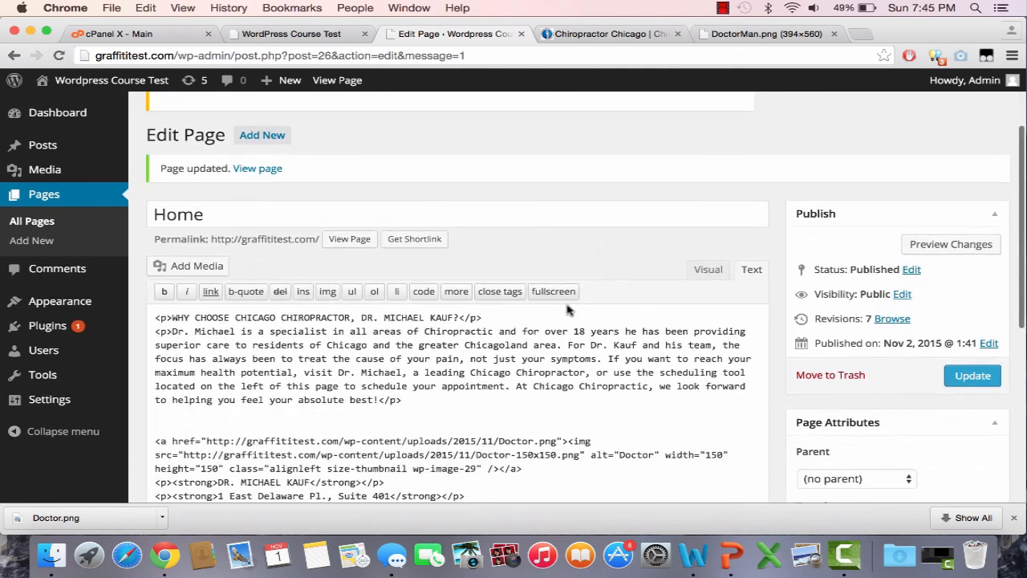
click(294, 33)
key(super+r)
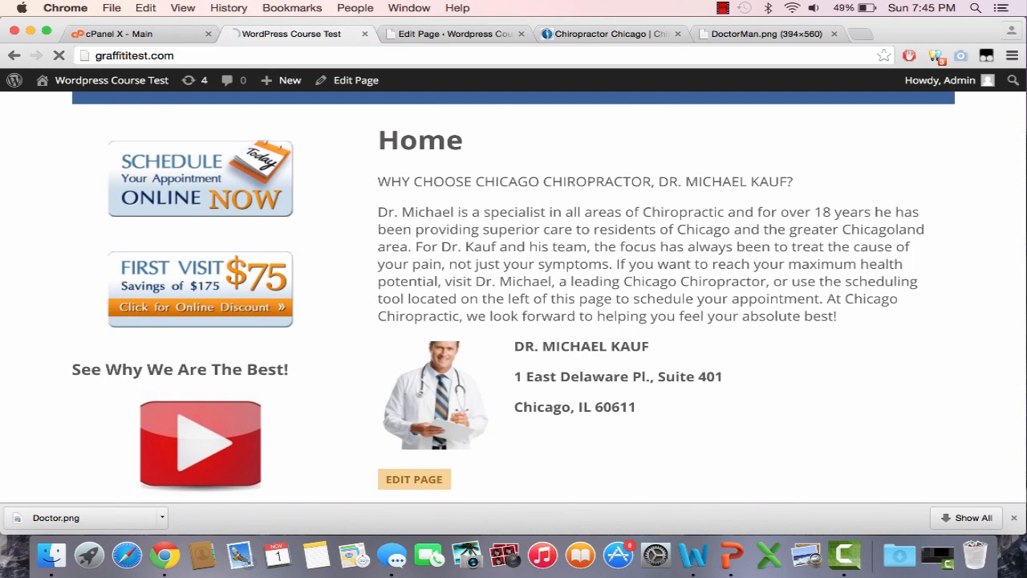
scroll(457, 337, down, 5)
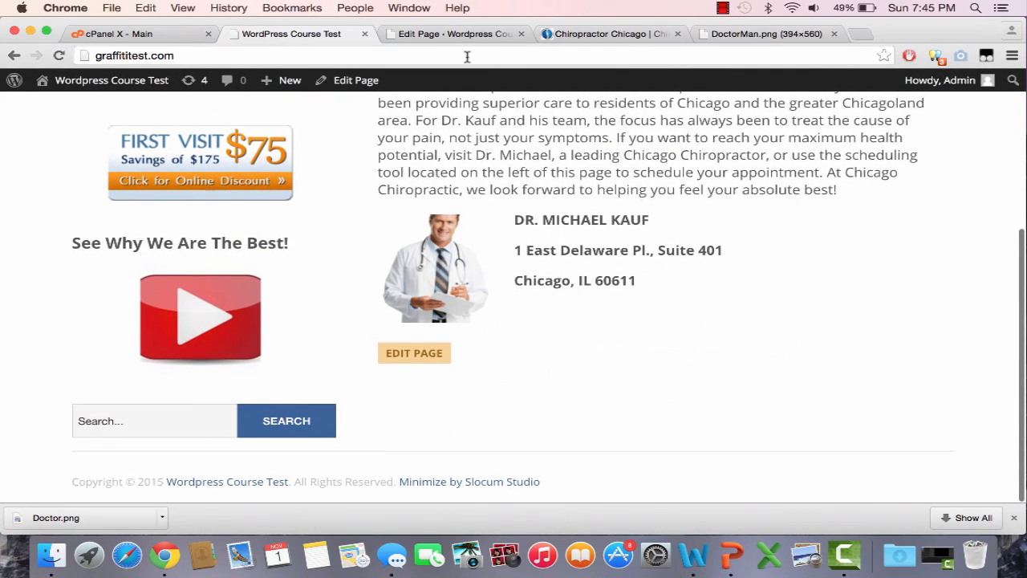
click(489, 36)
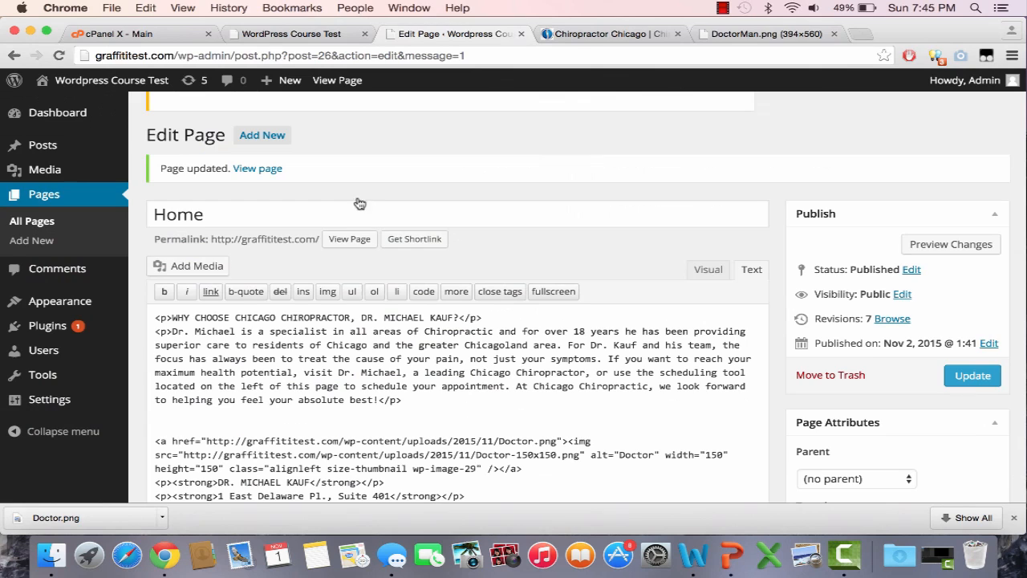
Step: Remove one blank line, keeping the </br> break before the image, and update
click(376, 421)
key(BackSpace)
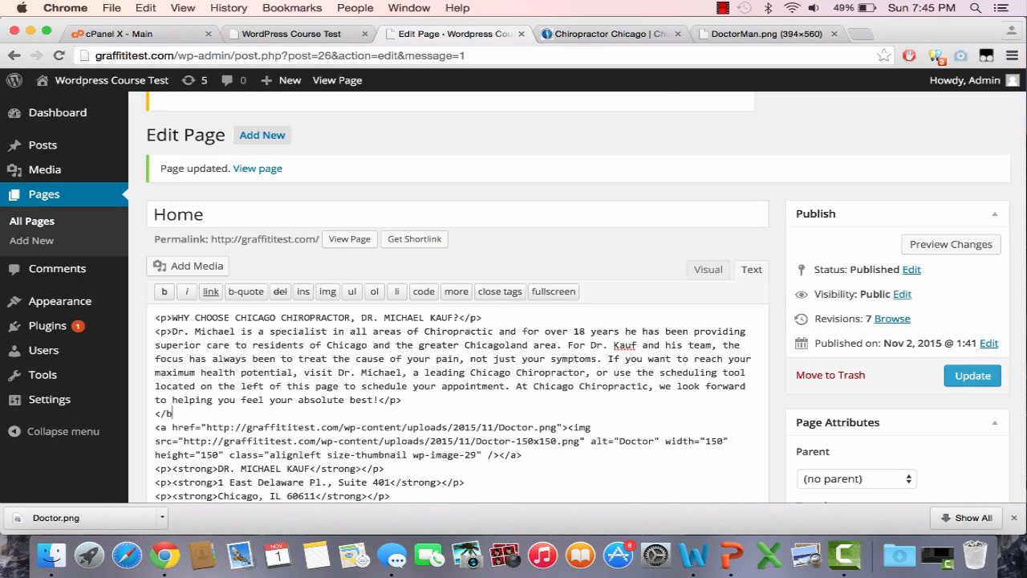
drag(195, 415, 157, 413)
click(971, 386)
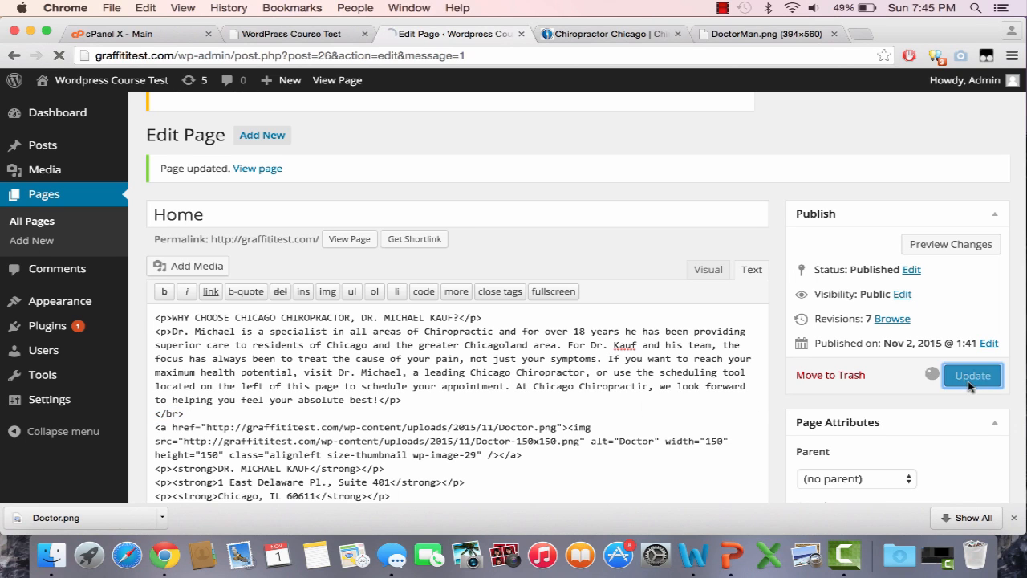
Step: Reload the live page to check spacing, then select the image and contact markup
click(321, 34)
click(326, 48)
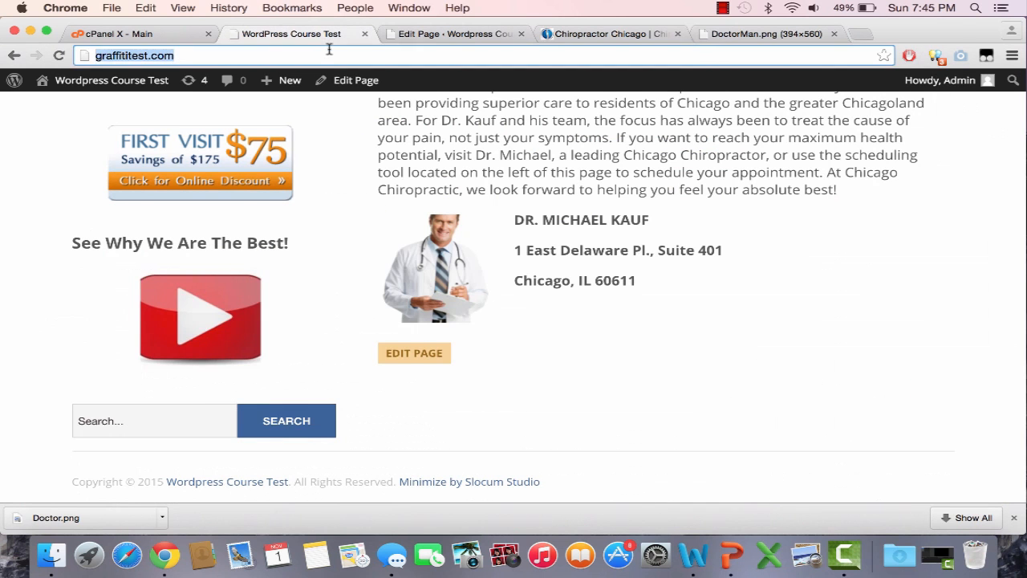
key(Return)
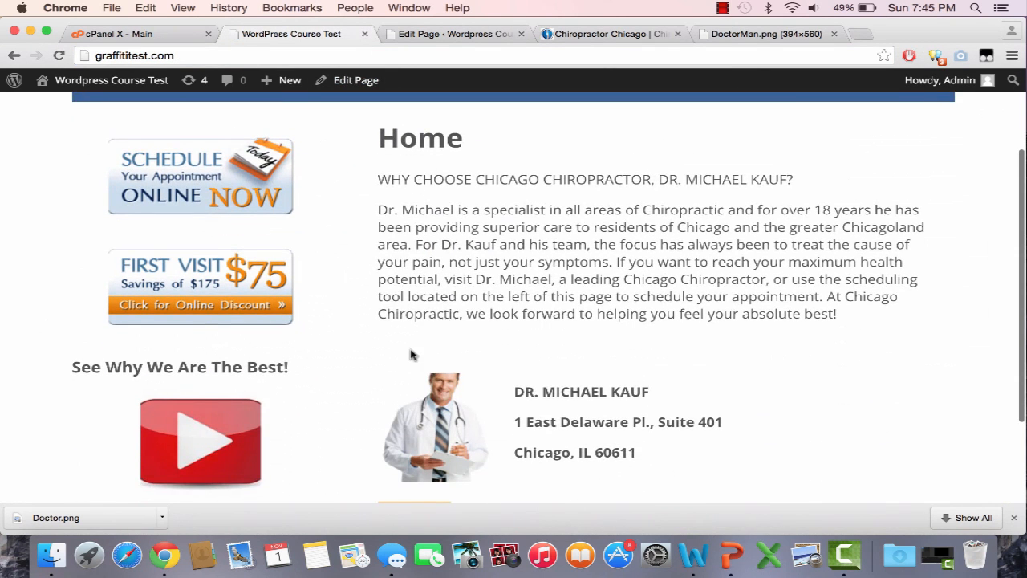
scroll(411, 355, down, 3)
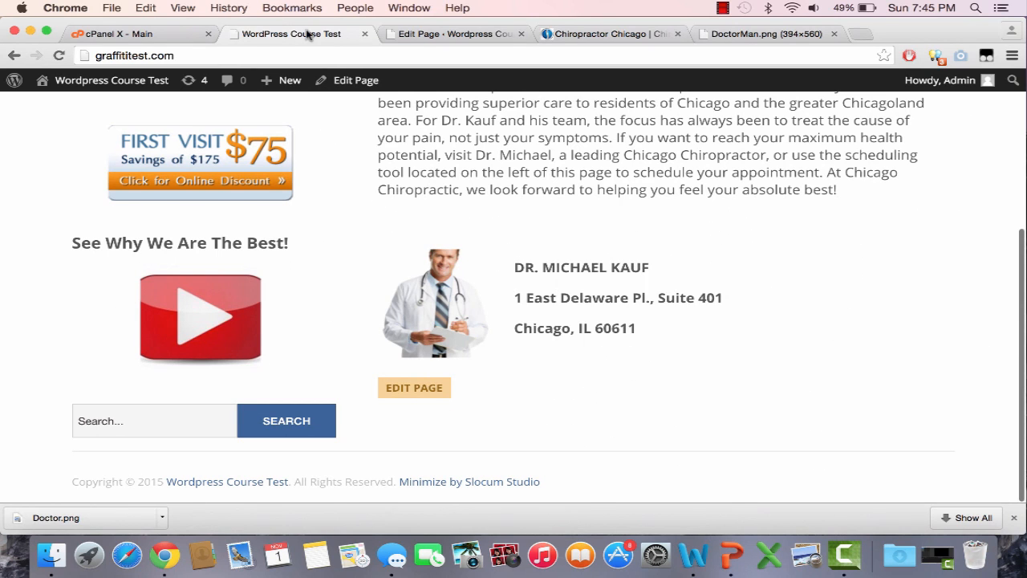
click(423, 37)
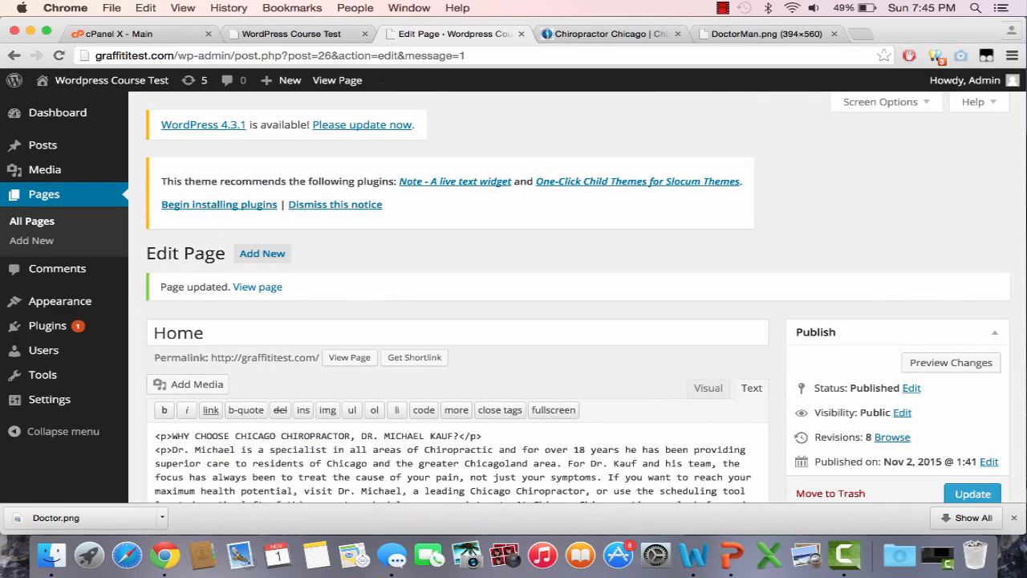
click(313, 39)
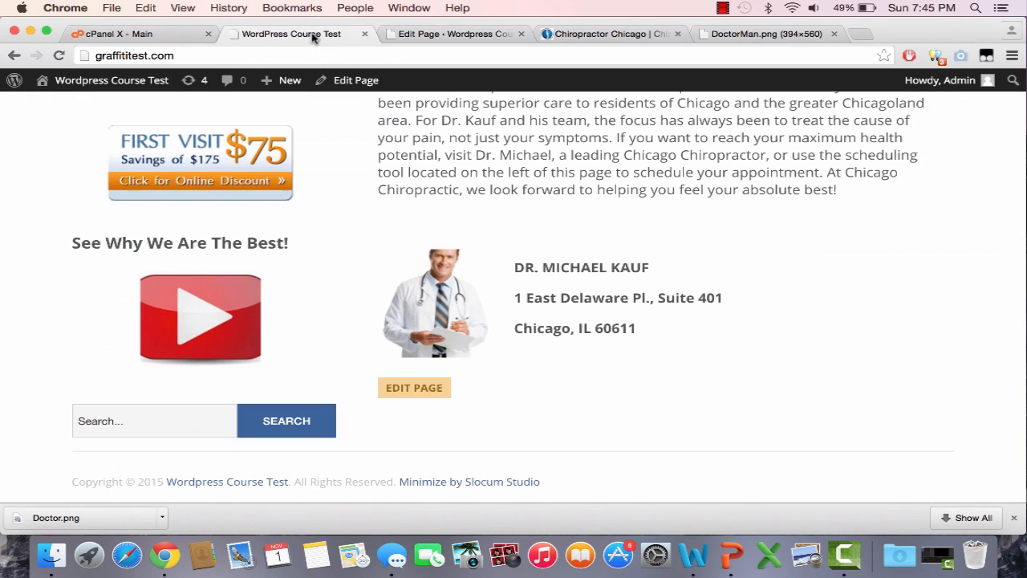
click(453, 36)
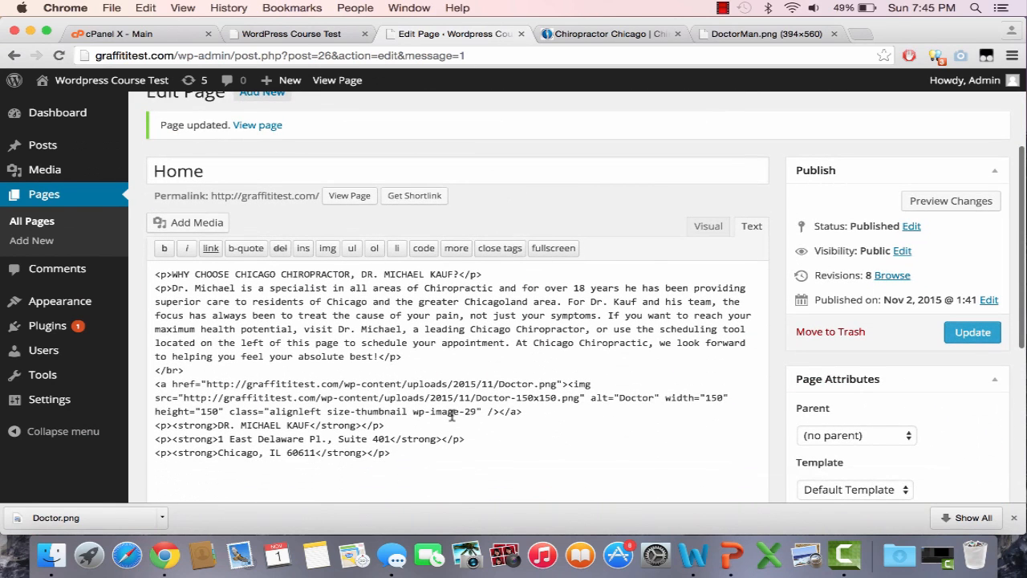
drag(157, 386, 394, 452)
Step: Type <center> before the image link to centre the photo and address, and update
click(394, 452)
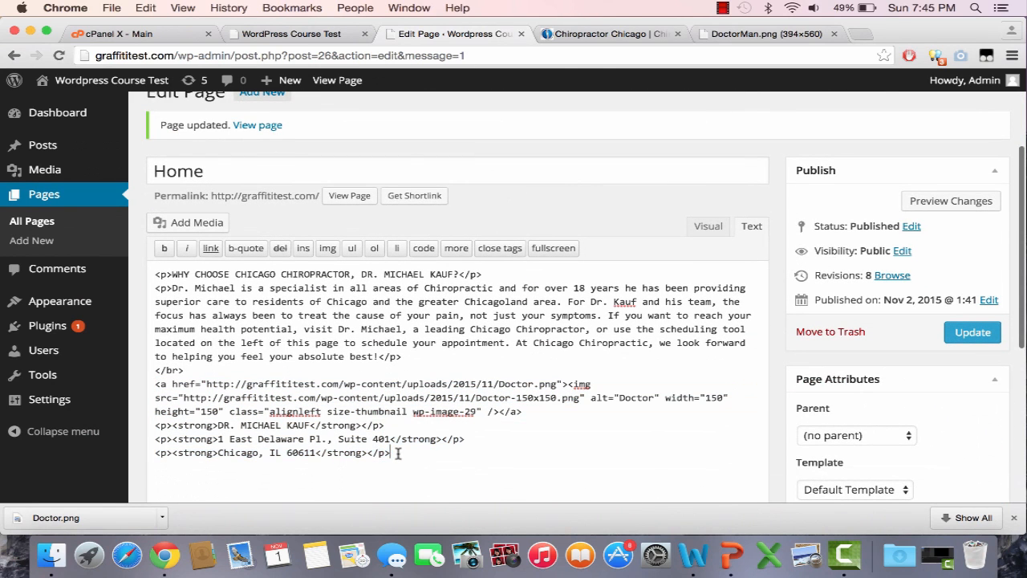
click(154, 384)
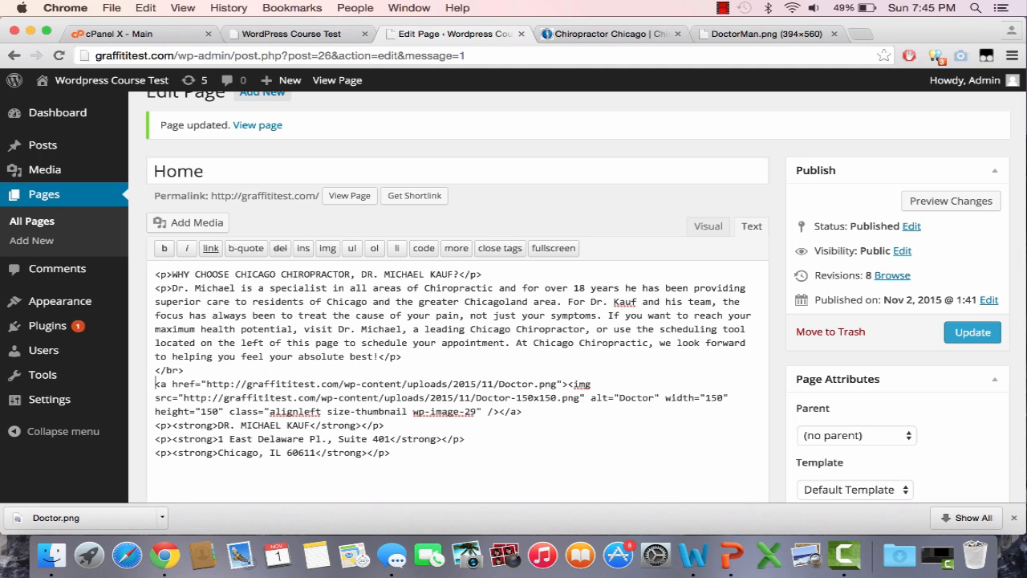
text(<center)
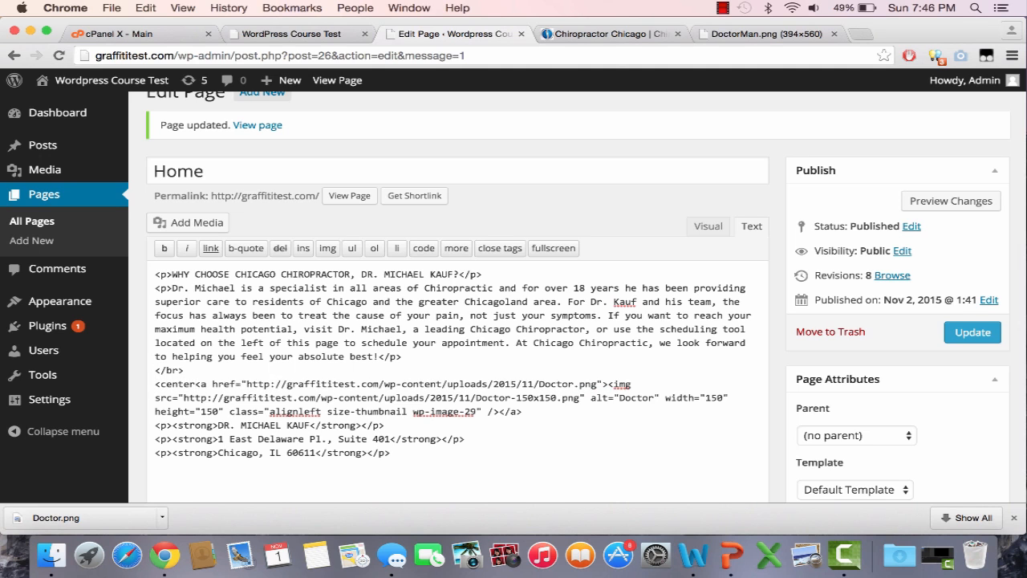
text(>)
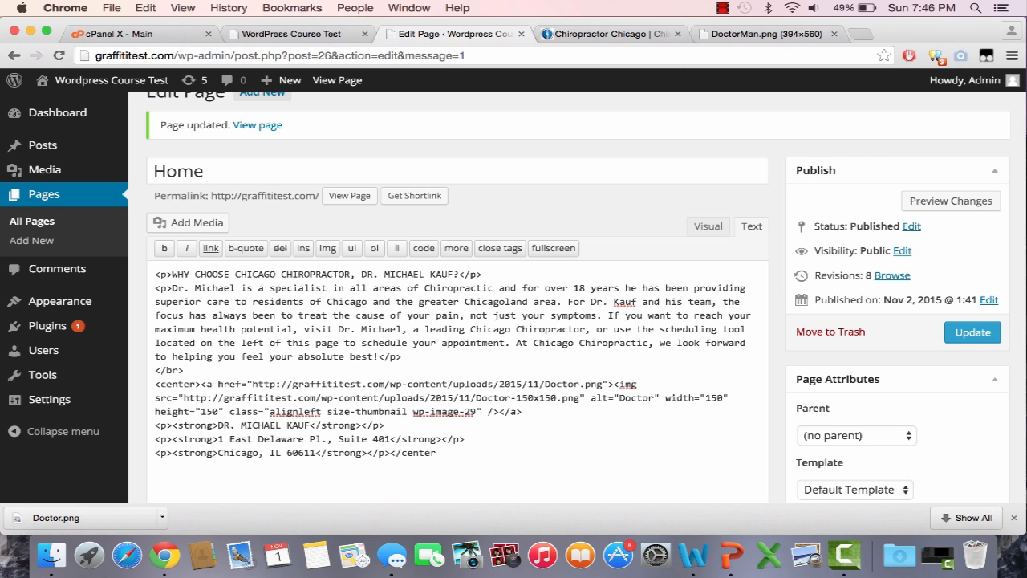
click(972, 333)
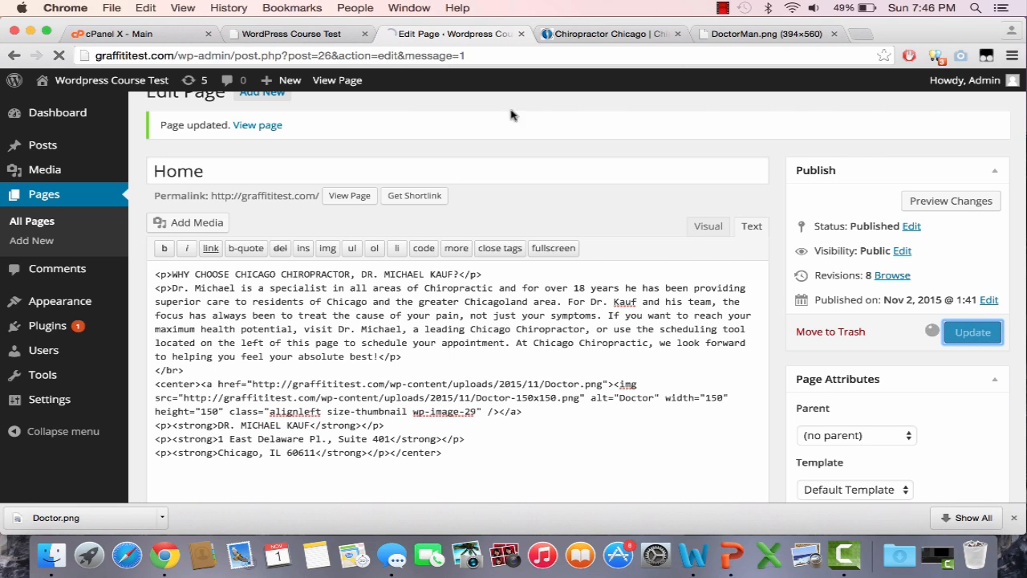
Step: Reload the live page and compare its centring with the original chiropractic site
click(273, 34)
click(326, 51)
key(Return)
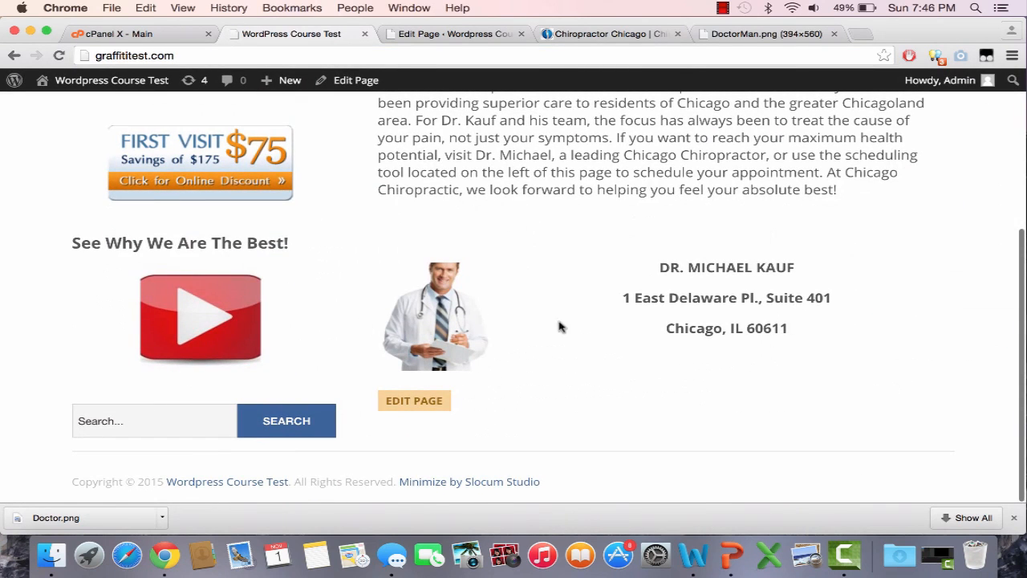
click(433, 37)
scroll(460, 367, down, 2)
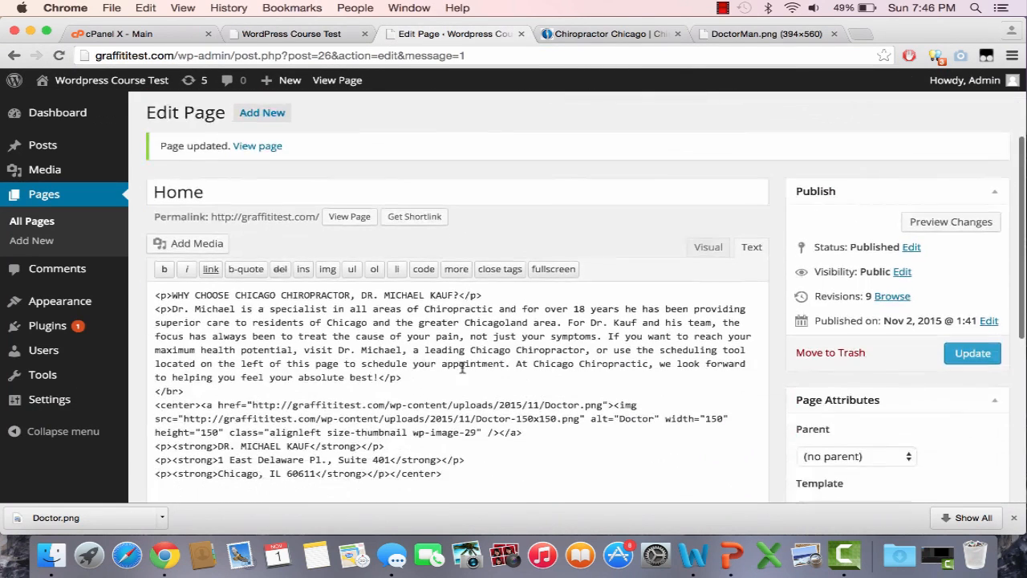
click(619, 34)
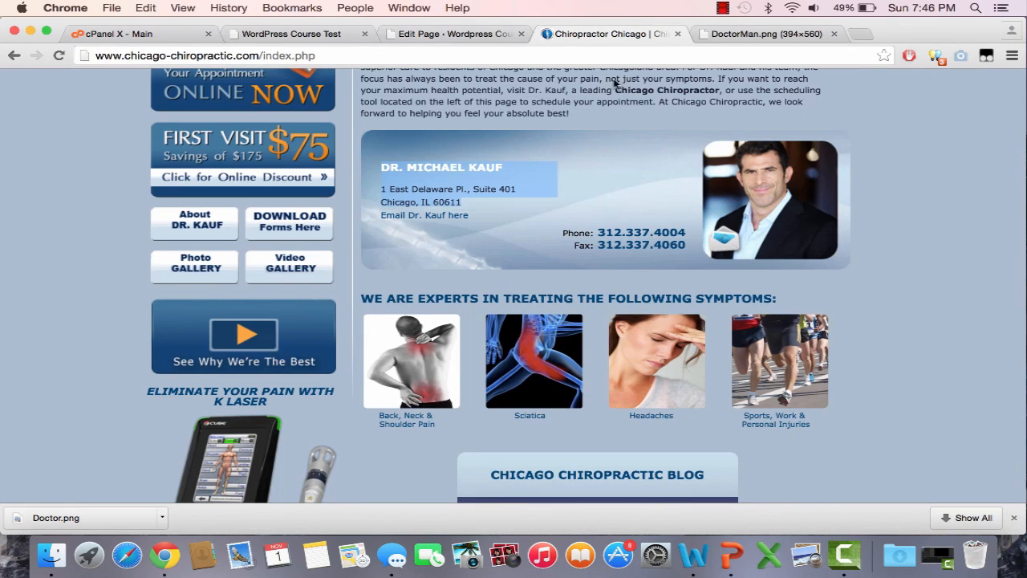
click(291, 34)
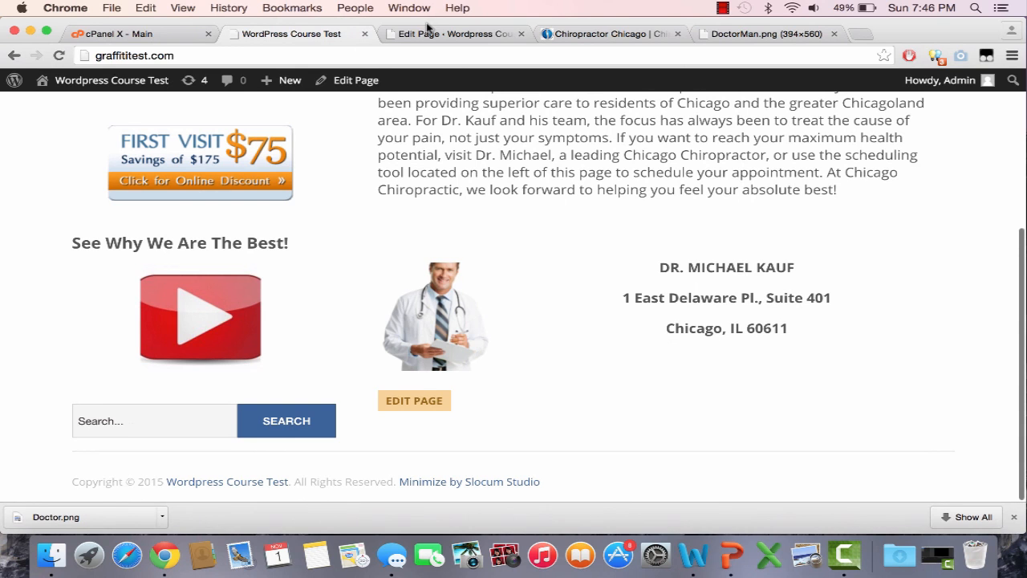
click(428, 33)
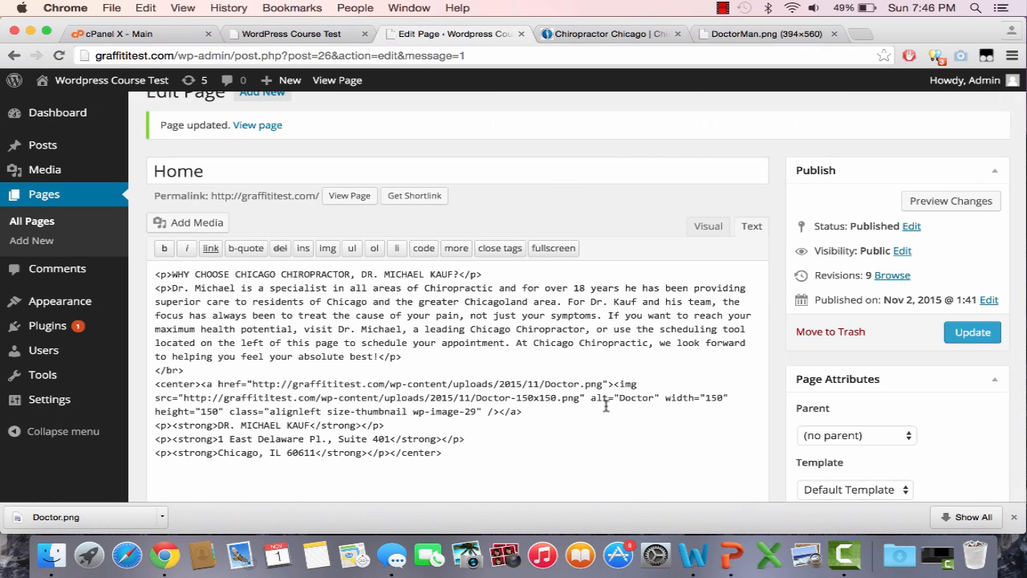
Step: Delete the old doctor thumbnail image markup from the Home page content
scroll(600, 405, down, 2)
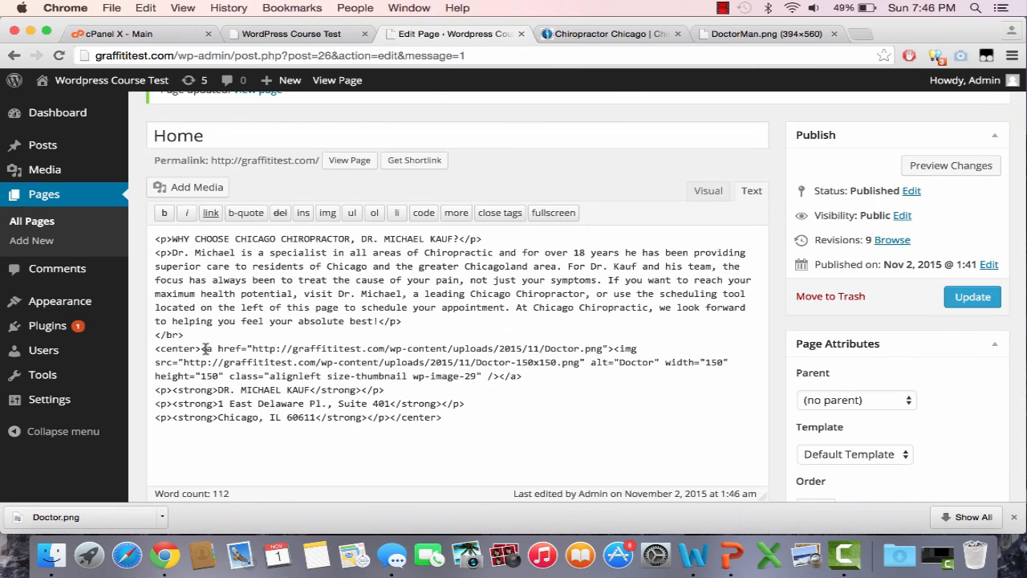
drag(202, 348, 558, 378)
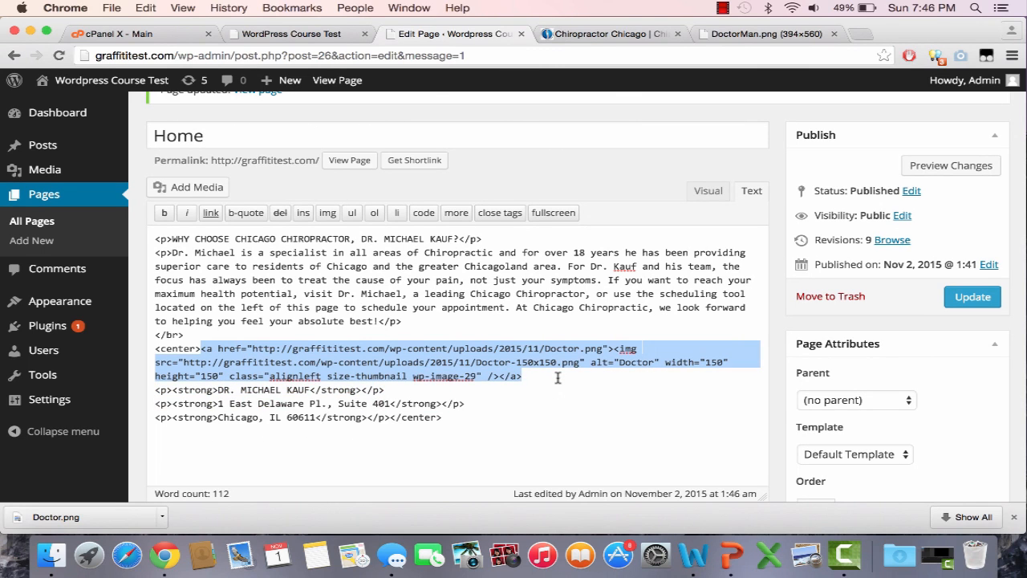
key(BackSpace)
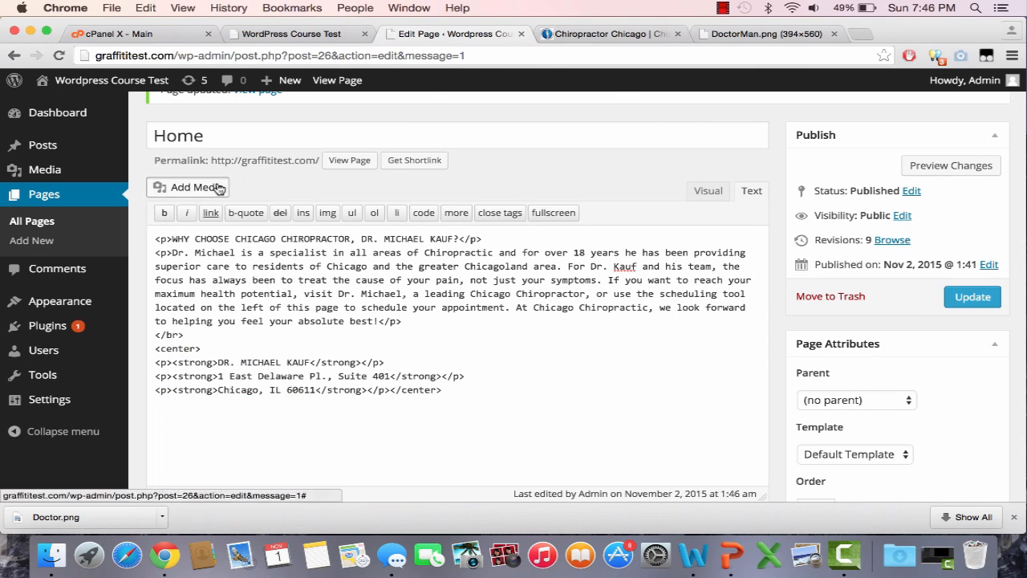
Step: Insert the Doctor image at Medium 211 × 300 size and update the Home page
click(183, 188)
click(249, 240)
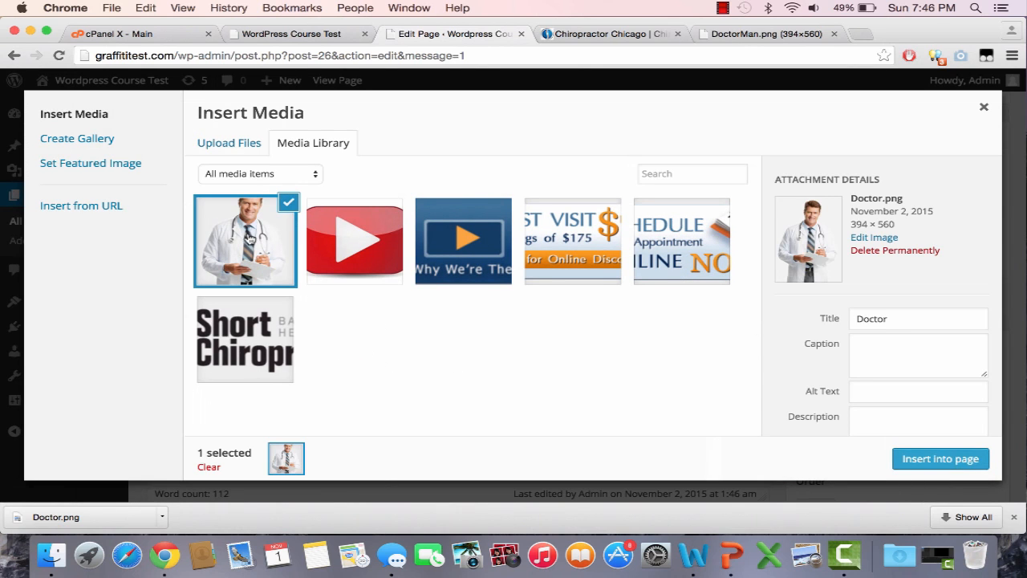
scroll(931, 345, down, 5)
click(931, 405)
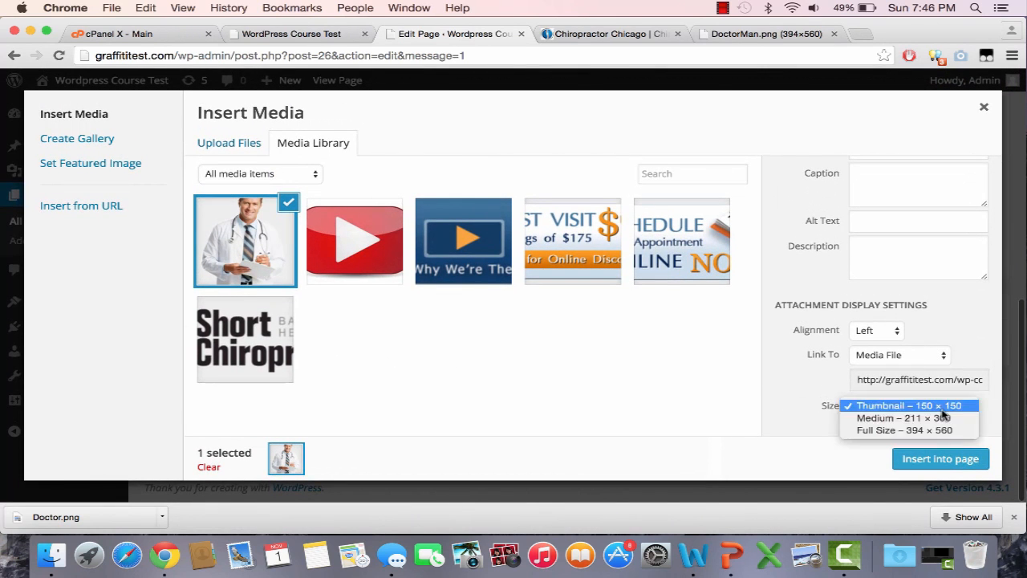
click(929, 422)
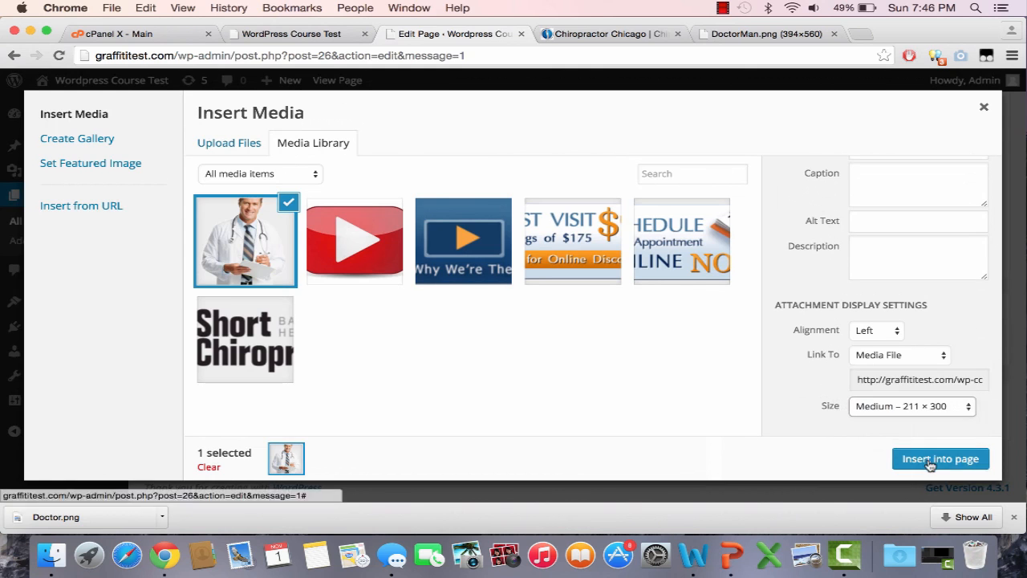
click(940, 459)
click(971, 298)
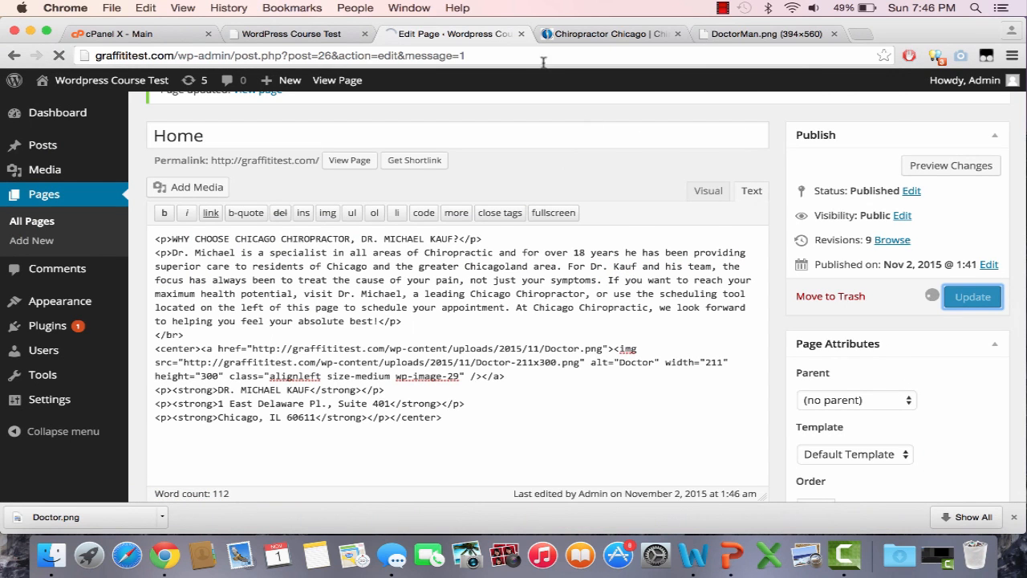
Step: Reload the live Home page to check the resized doctor photo
click(309, 36)
click(309, 53)
key(Return)
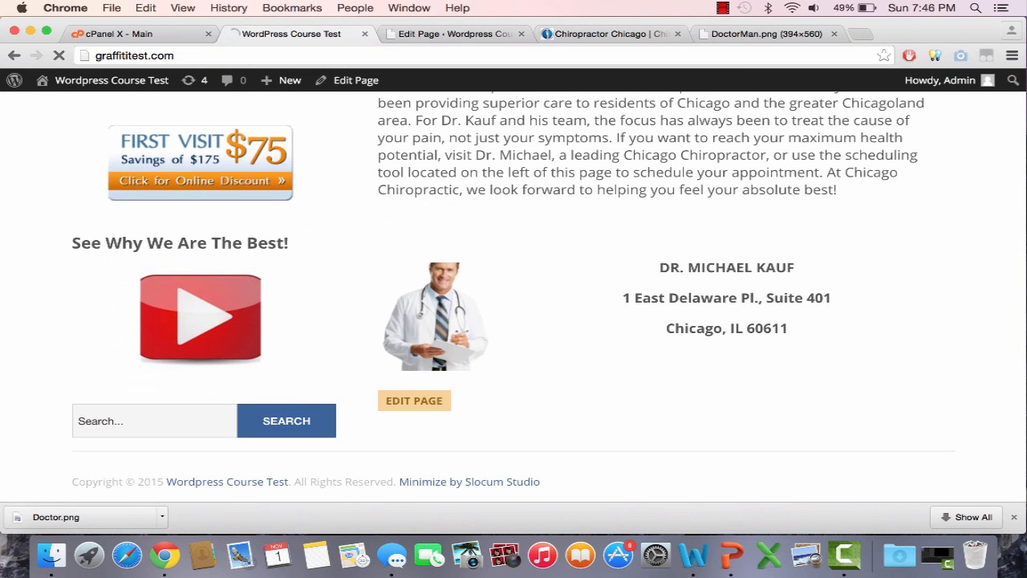
scroll(562, 297, down, 5)
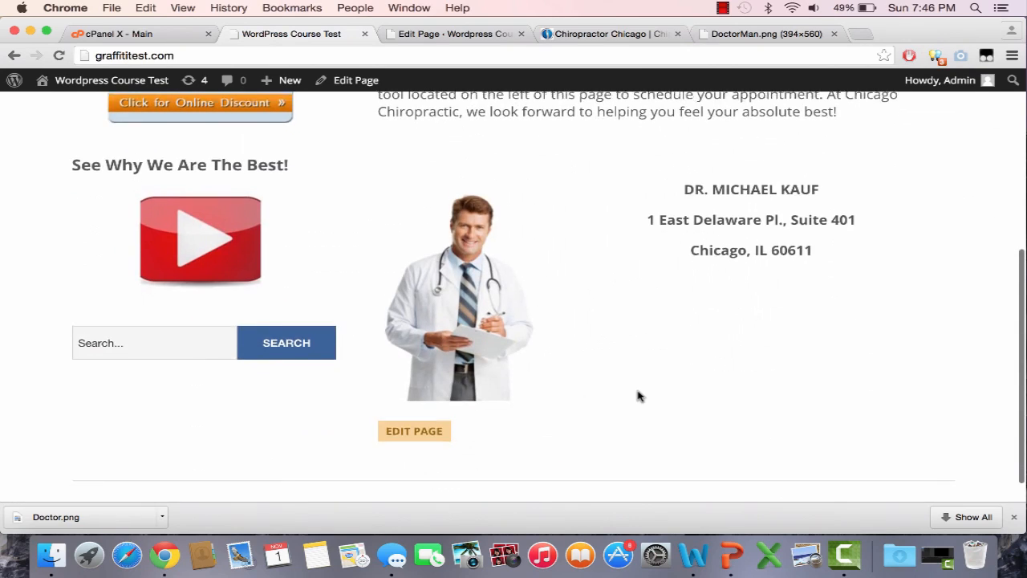
scroll(638, 396, up, 5)
scroll(638, 391, down, 5)
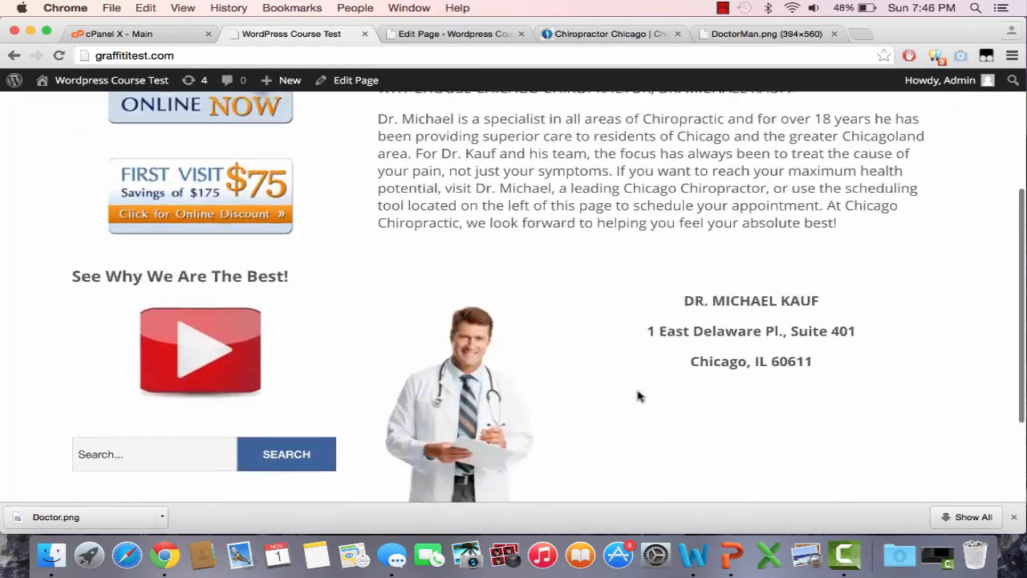
scroll(638, 393, up, 3)
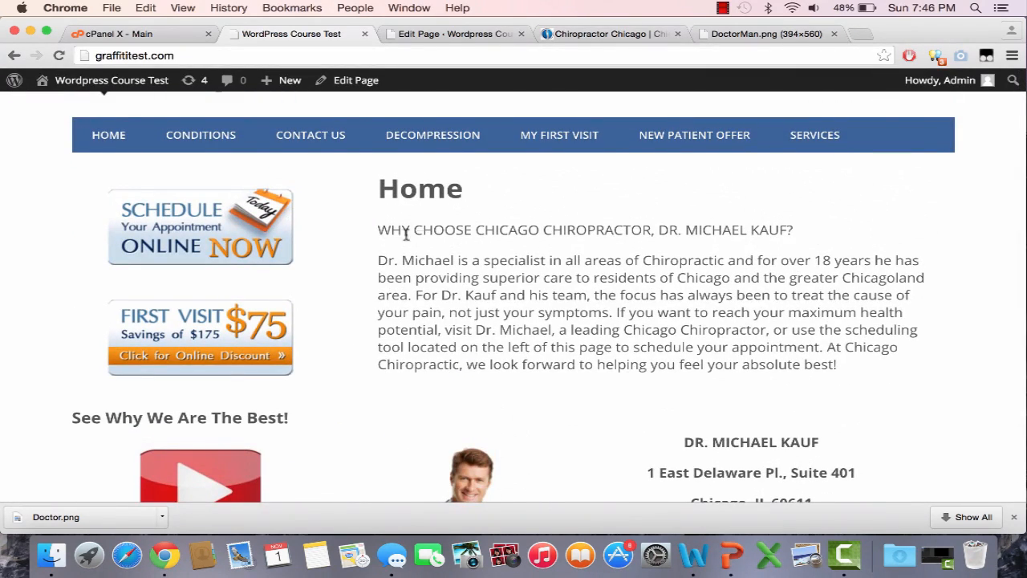
Step: Review the live intro heading and paragraph, then return to the Home page editor
drag(381, 228, 838, 365)
click(842, 213)
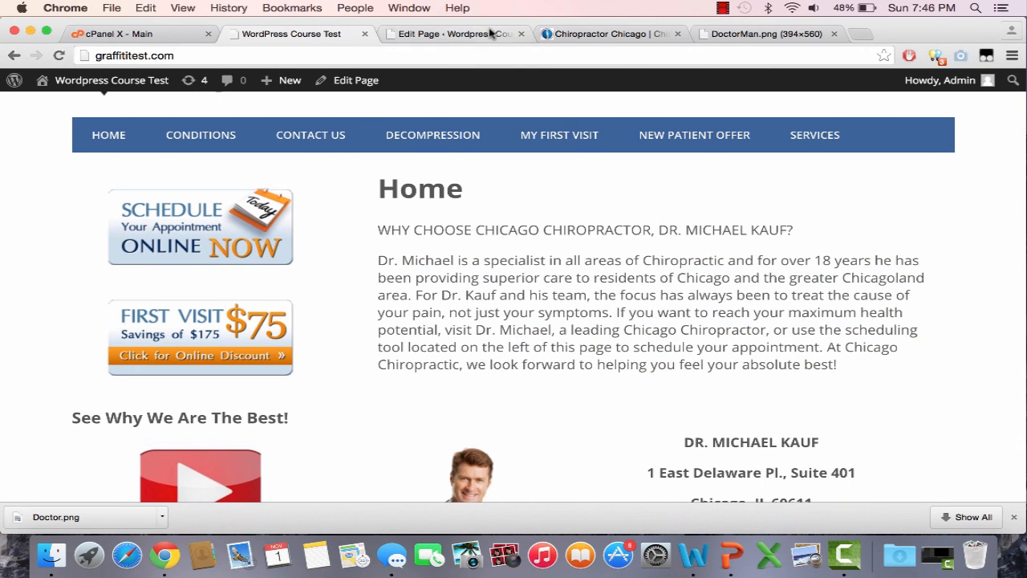
click(454, 33)
scroll(450, 241, down, 2)
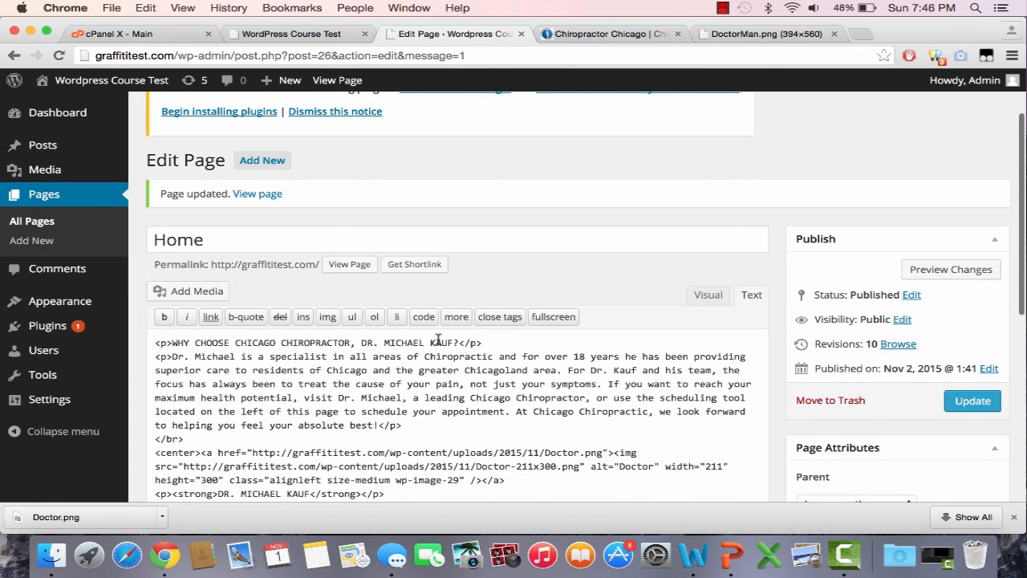
Step: Bold the WHY CHOOSE CHICAGO CHIROPRACTOR question, delete the doctor's surname from it, and update
drag(459, 342, 173, 343)
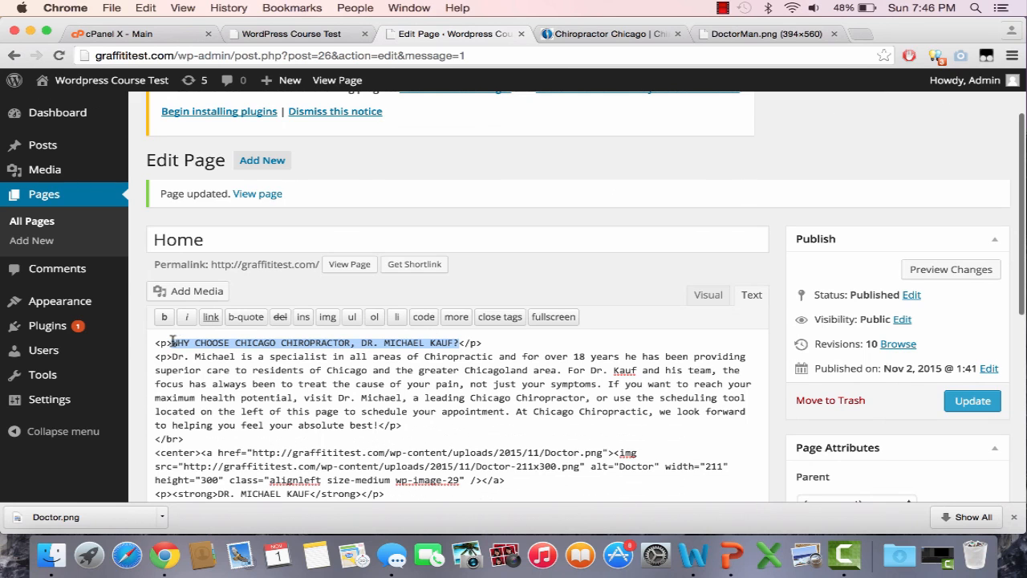
click(163, 316)
scroll(417, 360, down, 5)
scroll(750, 275, up, 1)
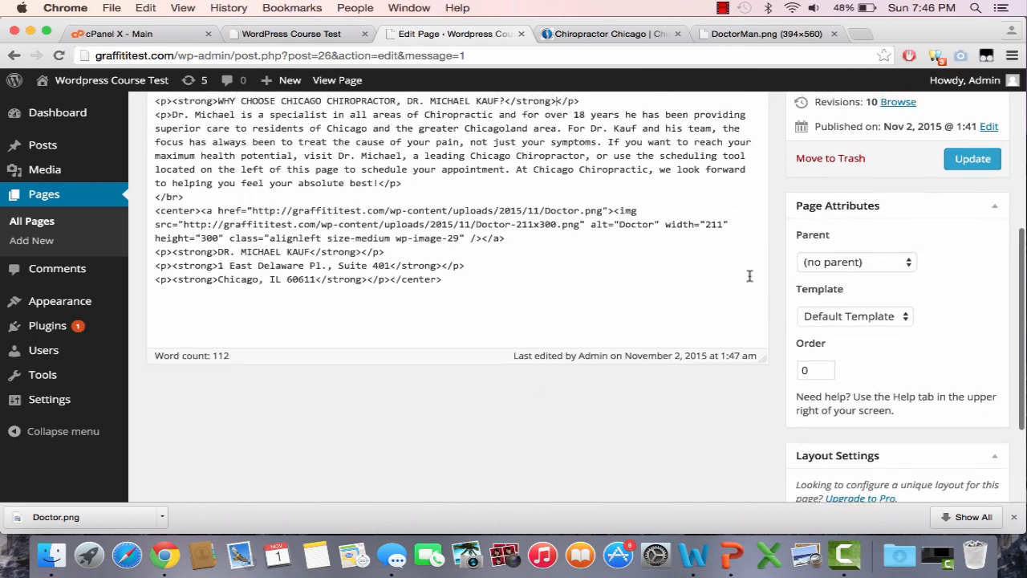
scroll(749, 275, up, 3)
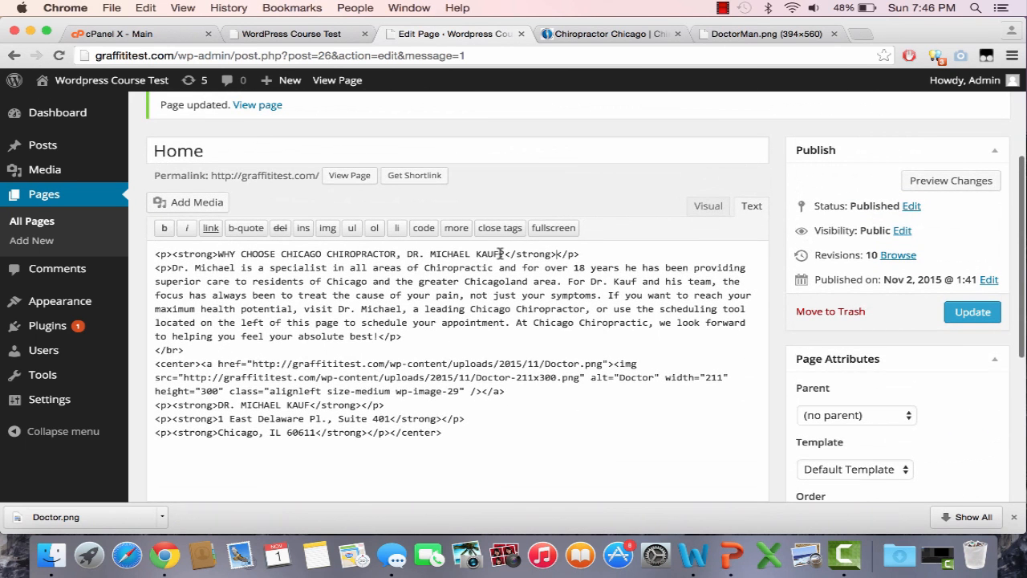
drag(501, 254, 472, 254)
key(BackSpace)
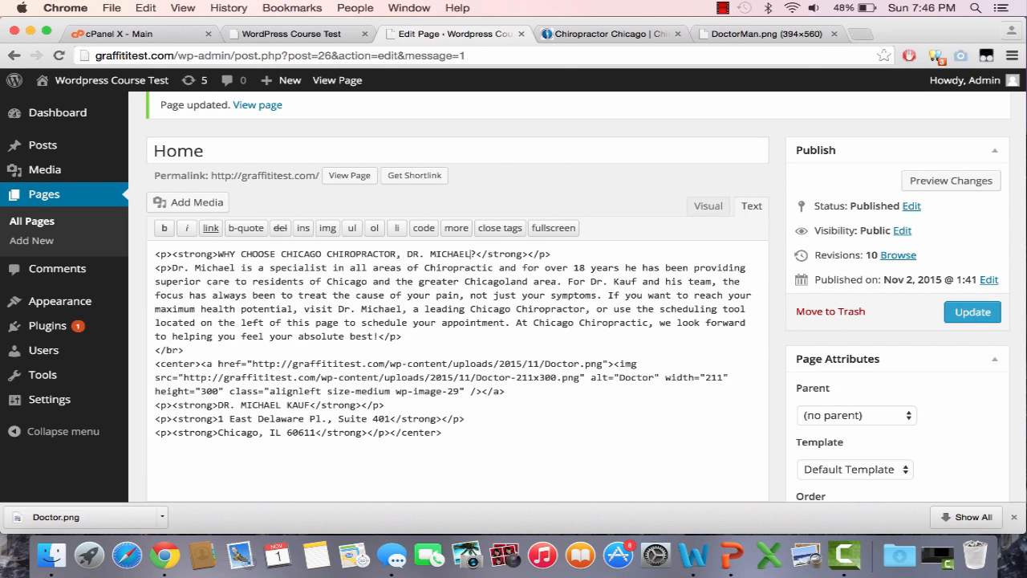
click(966, 318)
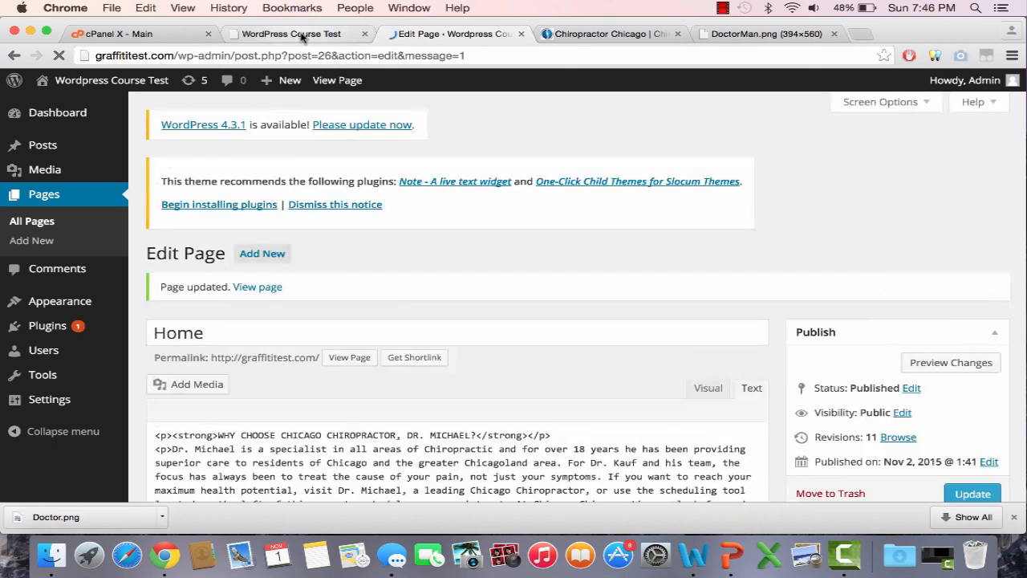
Step: Reload the live Home page, close the downloads bar, and enlarge the browser window
click(305, 33)
click(314, 56)
key(Return)
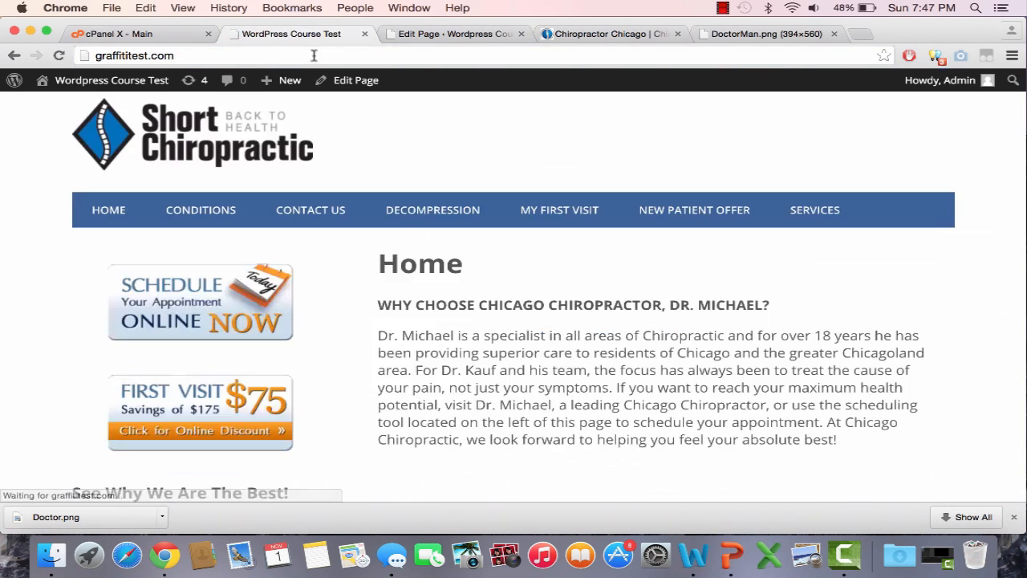
scroll(941, 413, down, 3)
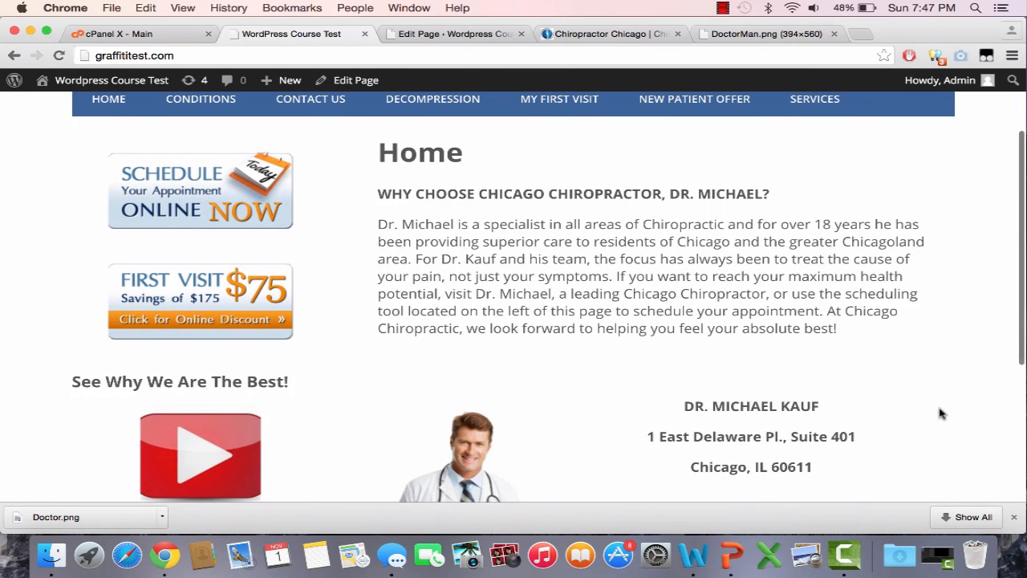
click(1014, 518)
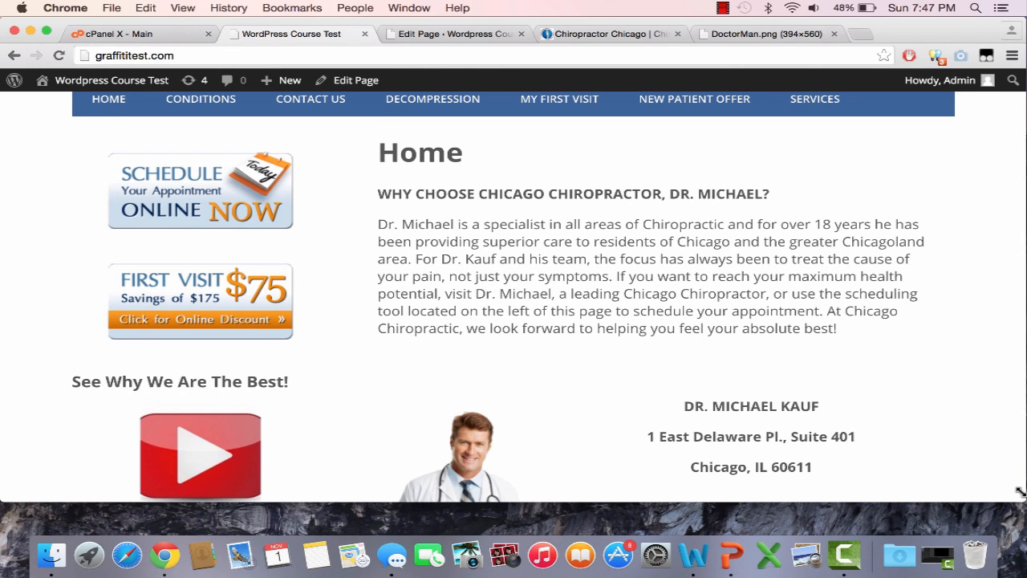
drag(1021, 501, 1023, 533)
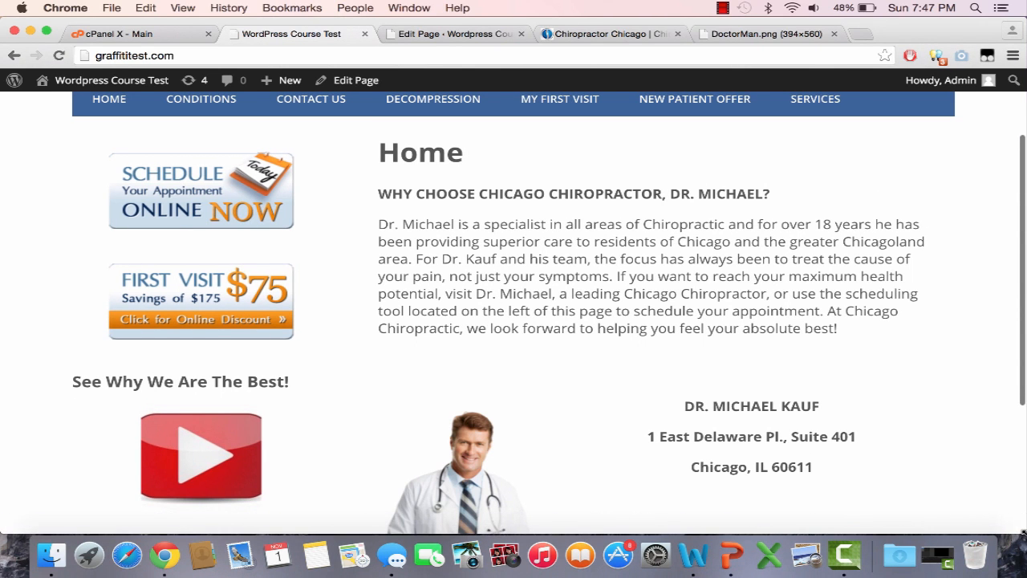
scroll(883, 389, up, 3)
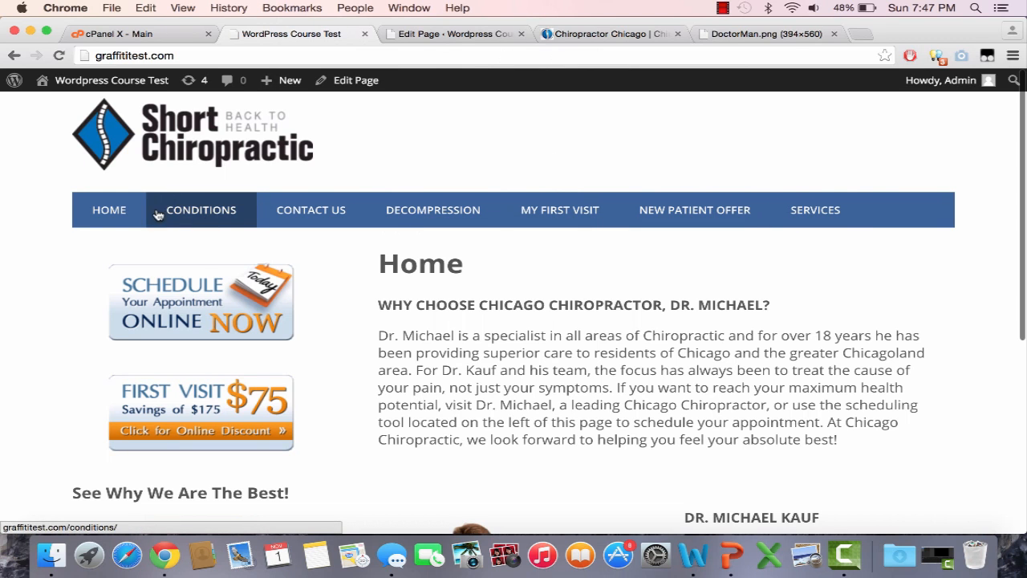
Step: Open the original site's Decompression page and select its article text
click(579, 39)
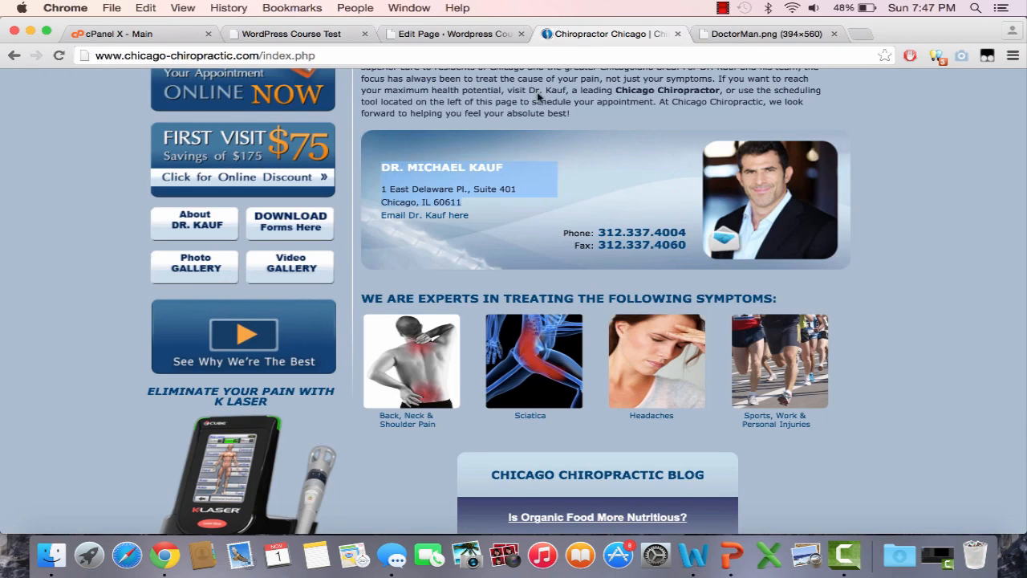
scroll(538, 94, up, 5)
click(326, 223)
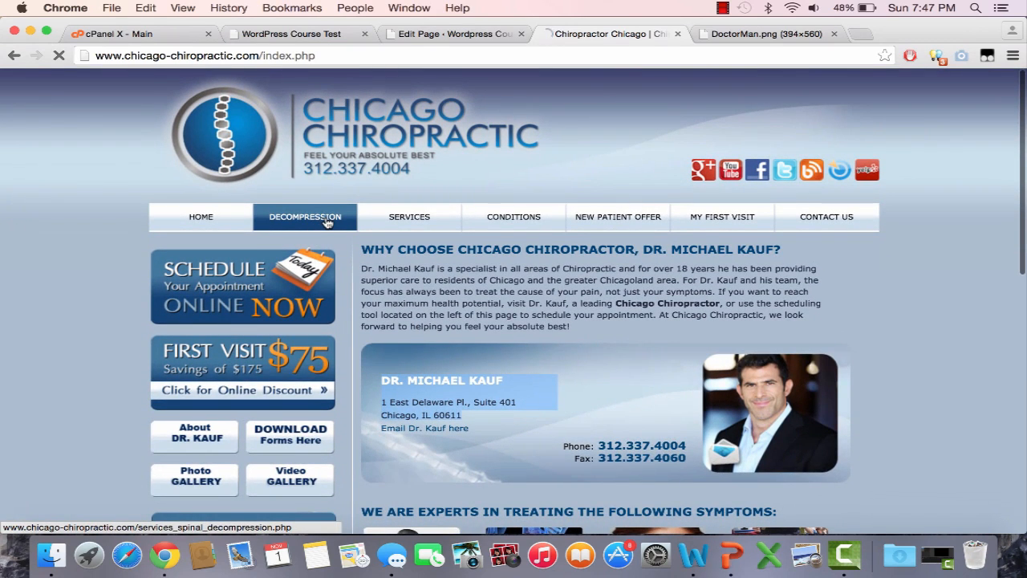
scroll(426, 345, down, 2)
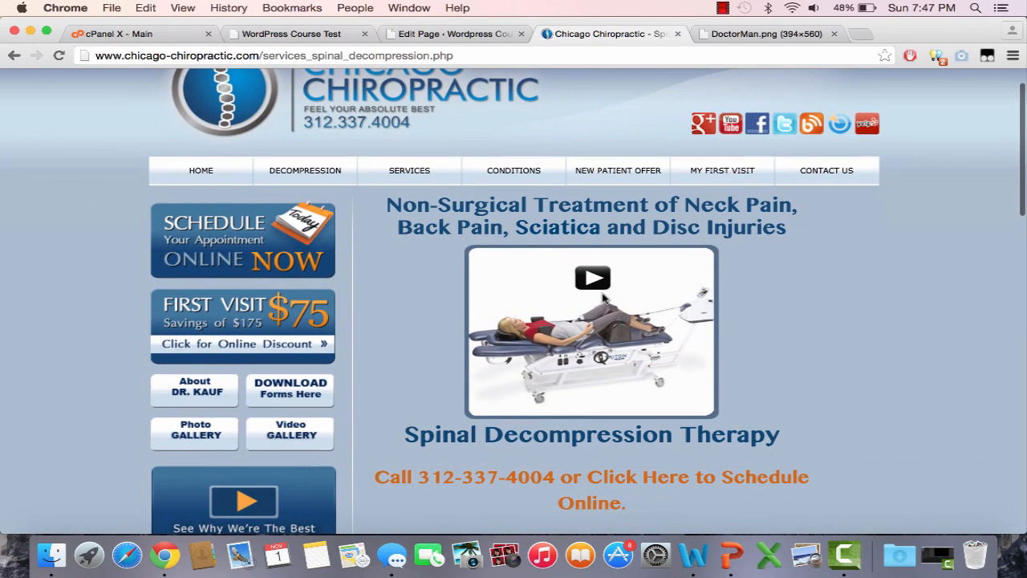
drag(387, 205, 736, 348)
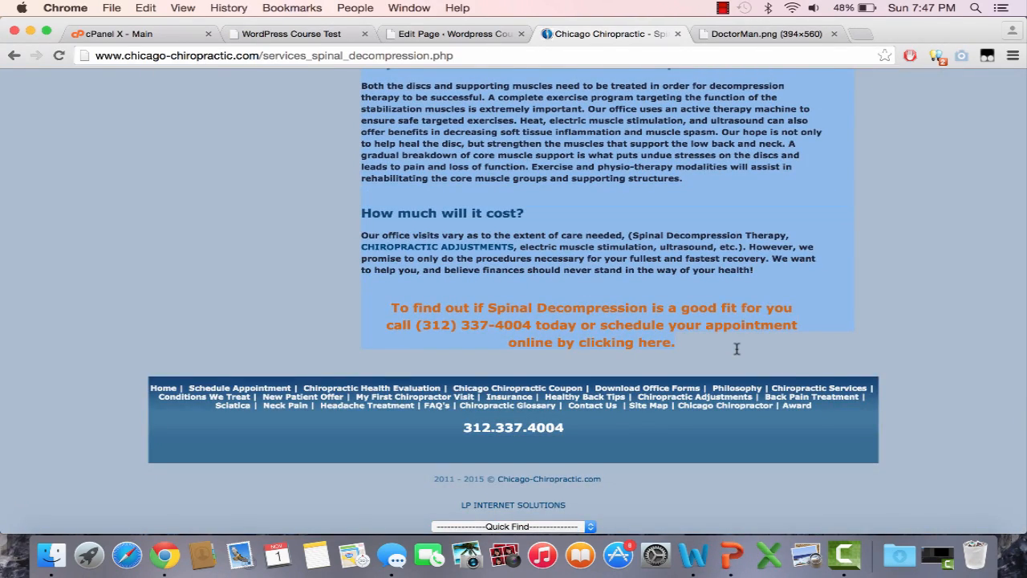
scroll(544, 200, up, 4)
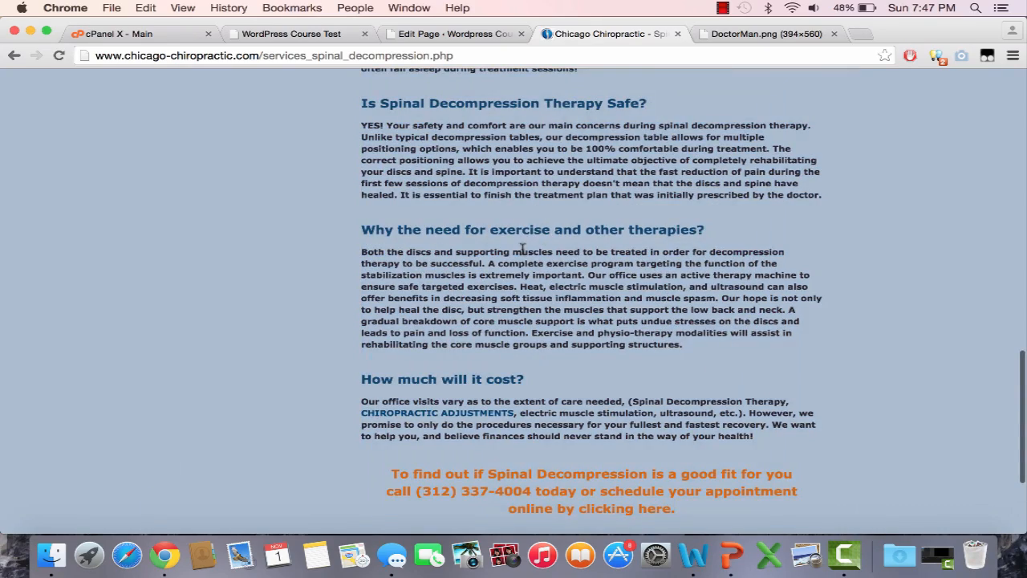
Step: Go back to the Short Chiropractic test site's Home page
click(305, 34)
click(611, 33)
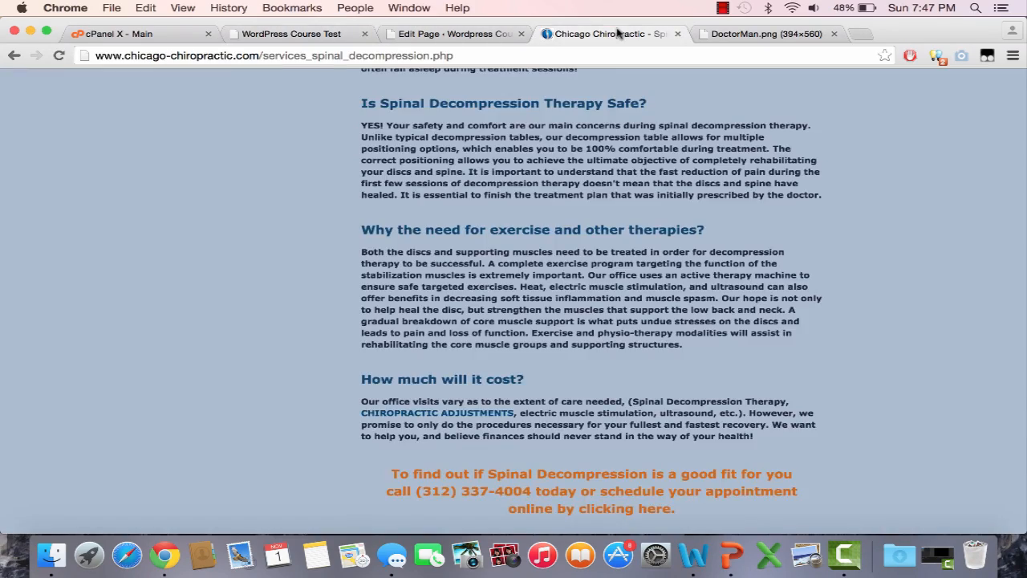
scroll(618, 324, up, 15)
click(340, 40)
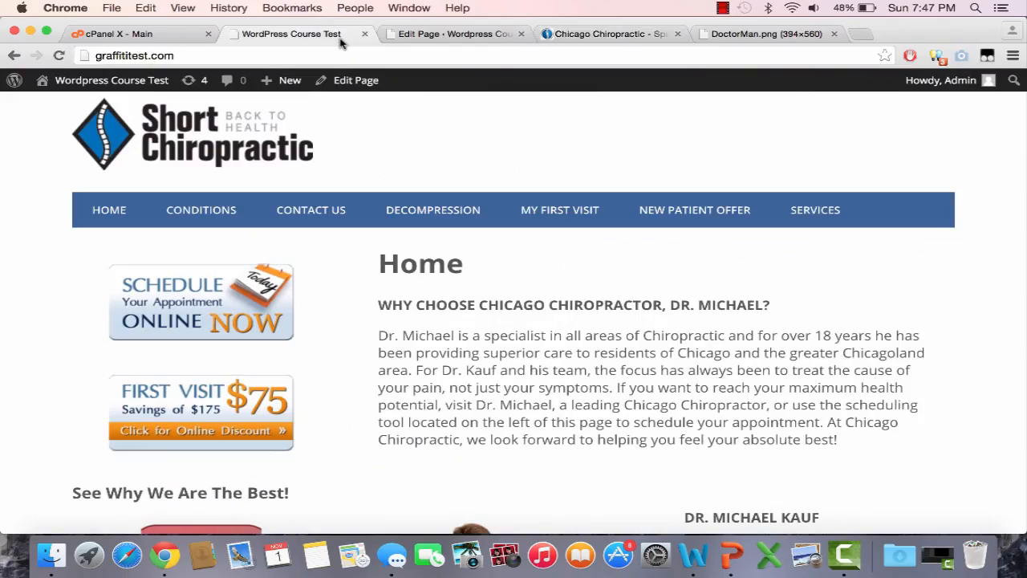
Step: Open the Decompression page from the All Pages list and save it with Update
click(480, 34)
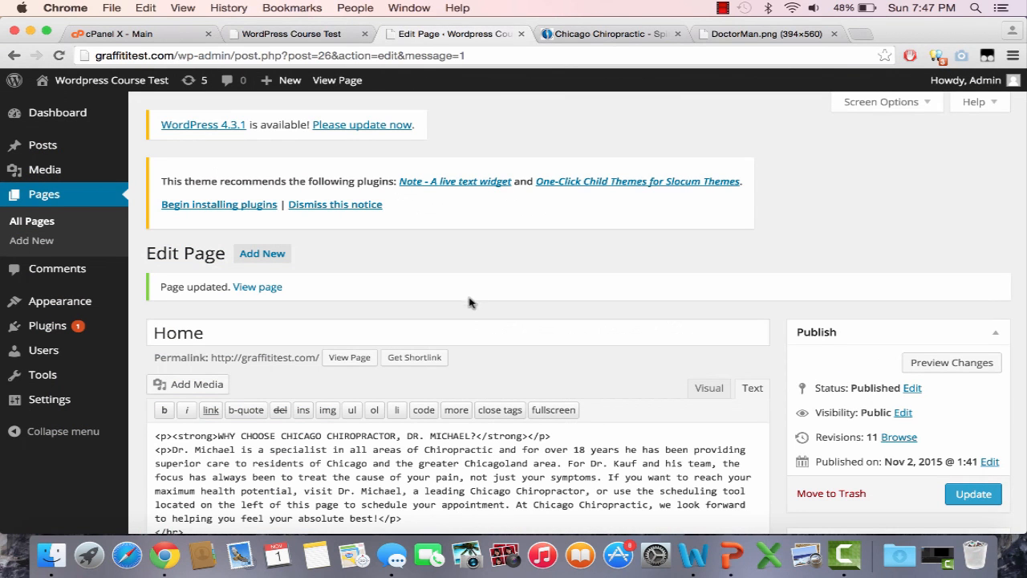
click(81, 199)
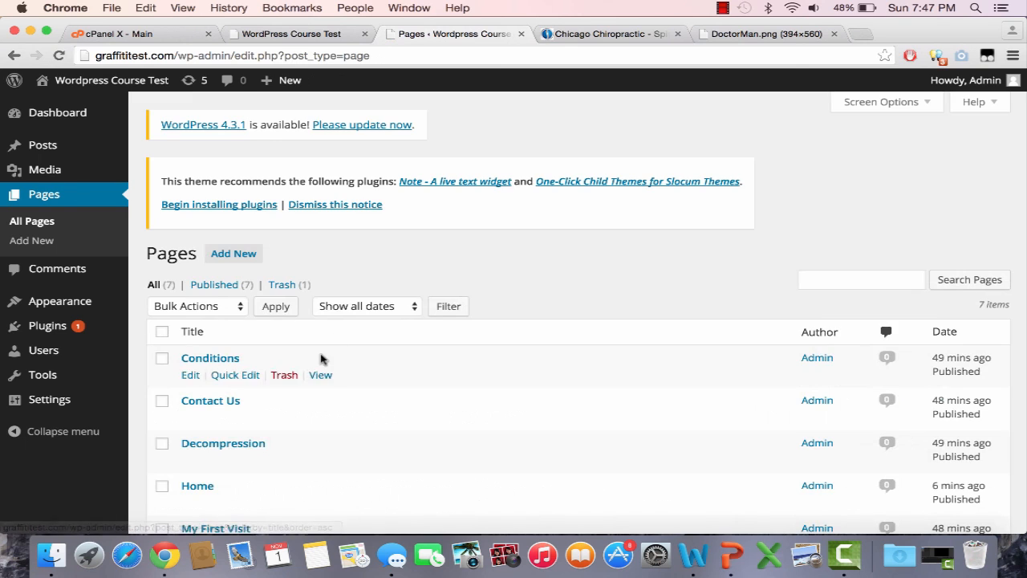
scroll(281, 346, down, 3)
click(191, 320)
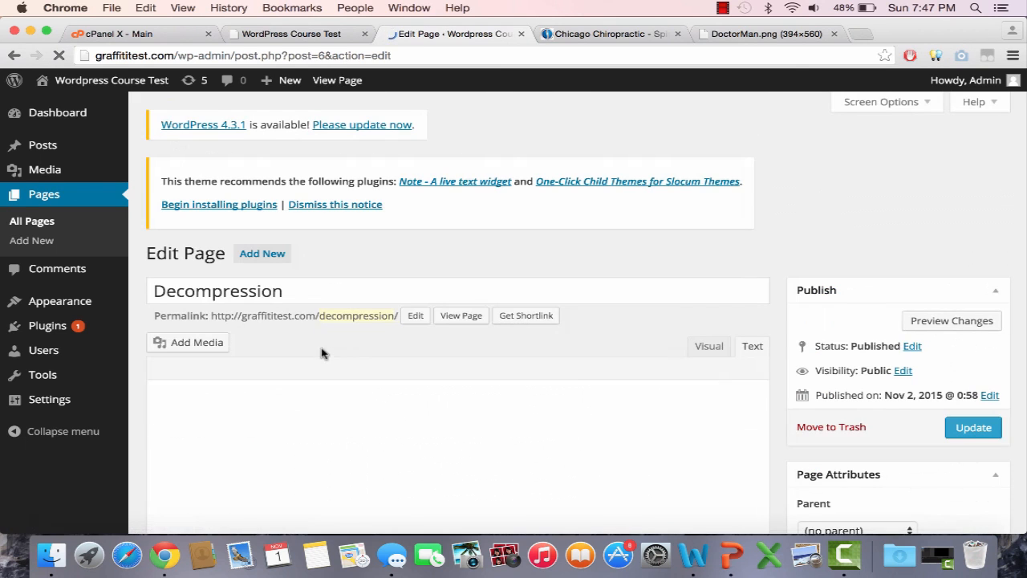
scroll(333, 416, down, 10)
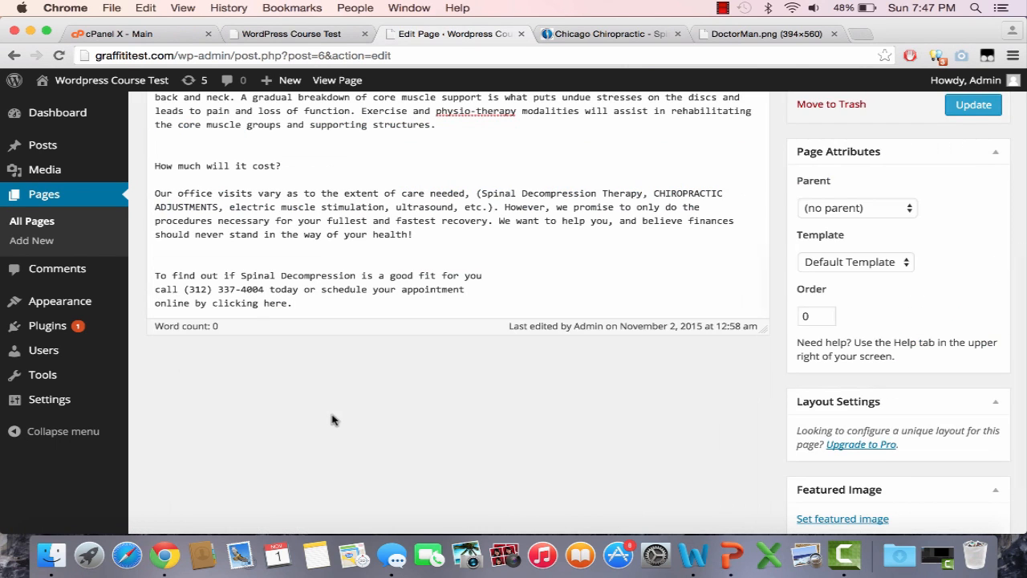
scroll(333, 414, up, 5)
scroll(350, 408, up, 1)
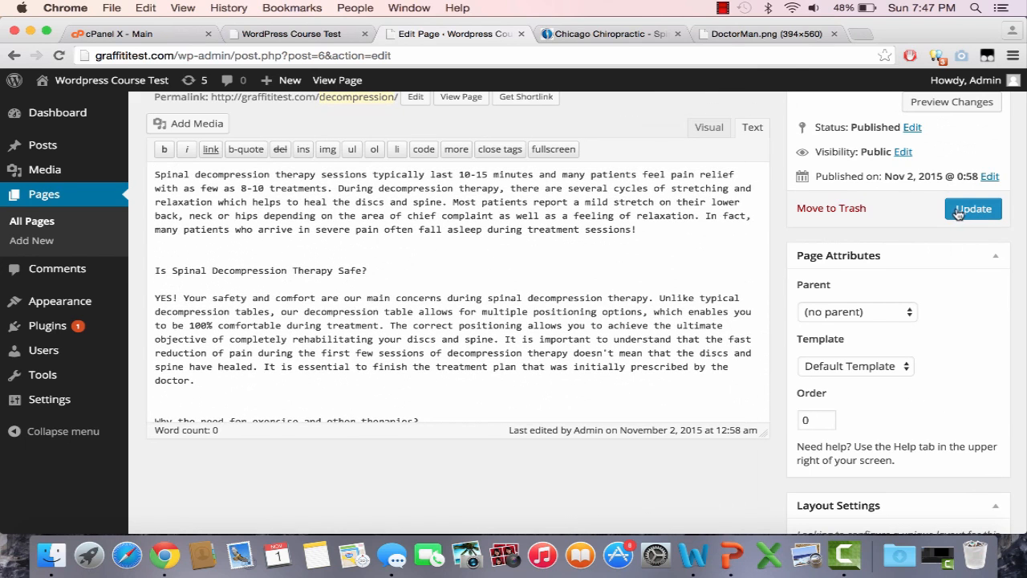
click(949, 210)
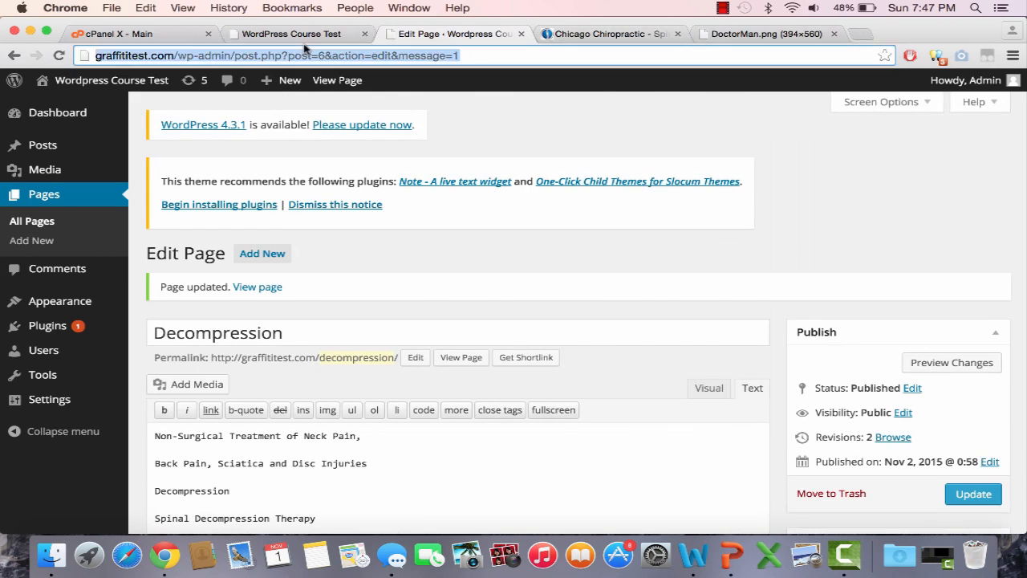
click(298, 33)
key(Return)
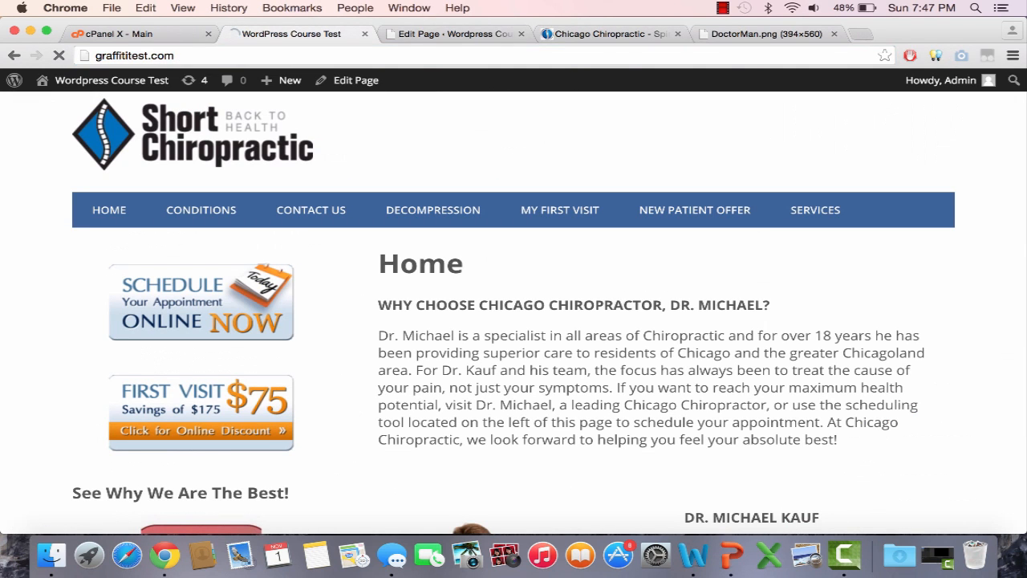
click(450, 207)
scroll(574, 326, down, 3)
scroll(575, 326, down, 5)
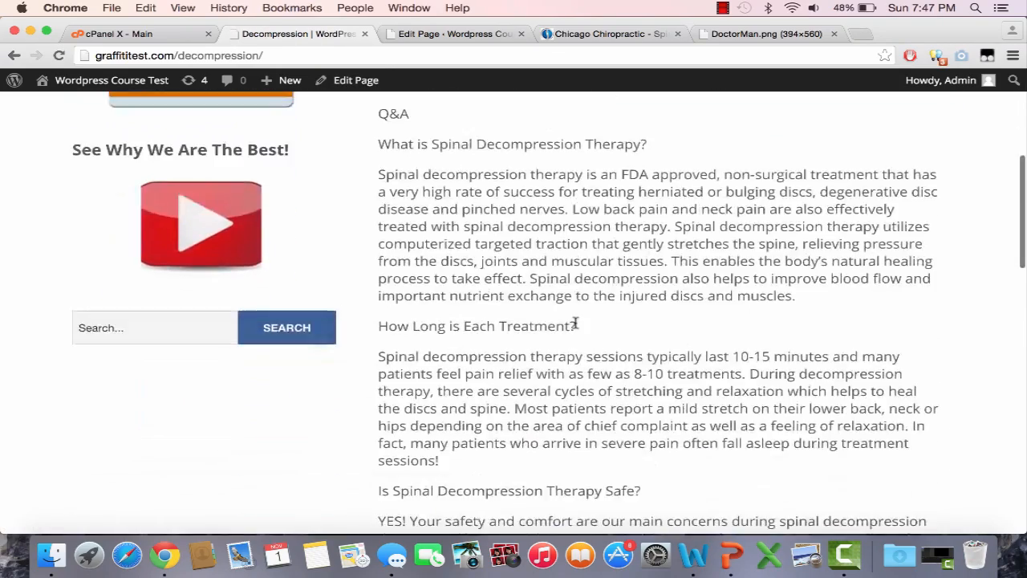
scroll(574, 327, up, 6)
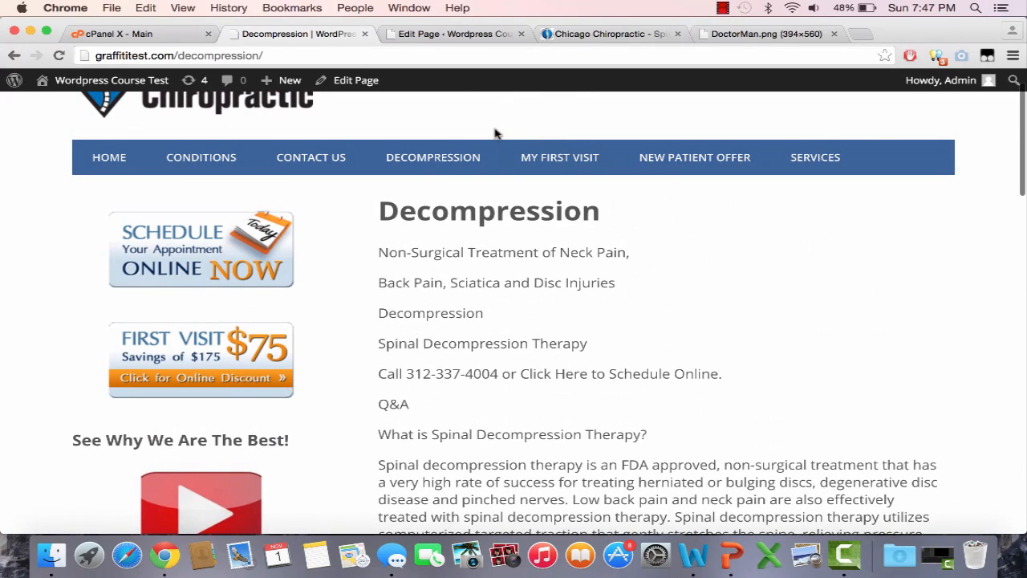
scroll(522, 299, down, 1)
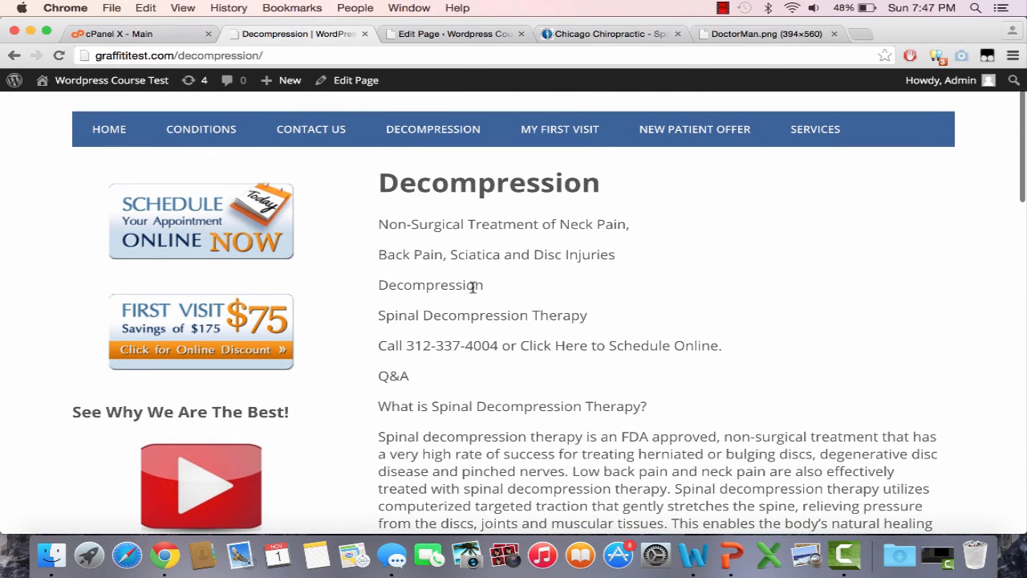
drag(584, 314, 382, 224)
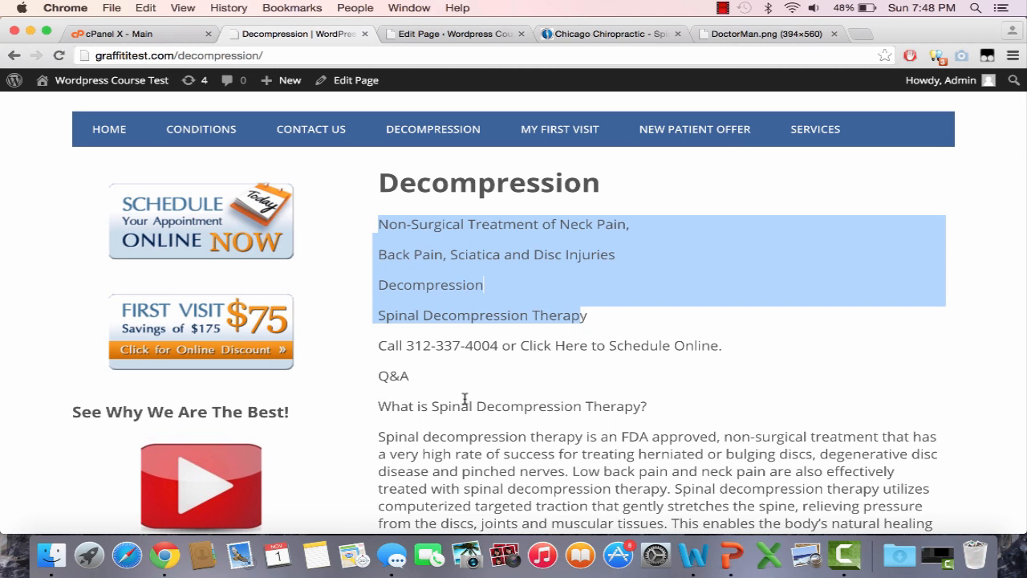
click(417, 37)
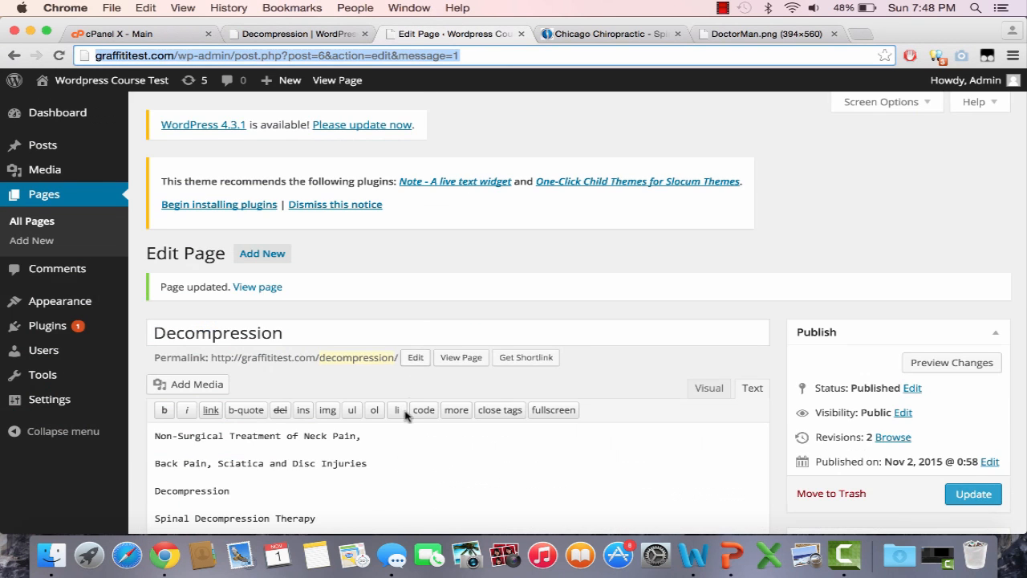
scroll(908, 337, down, 5)
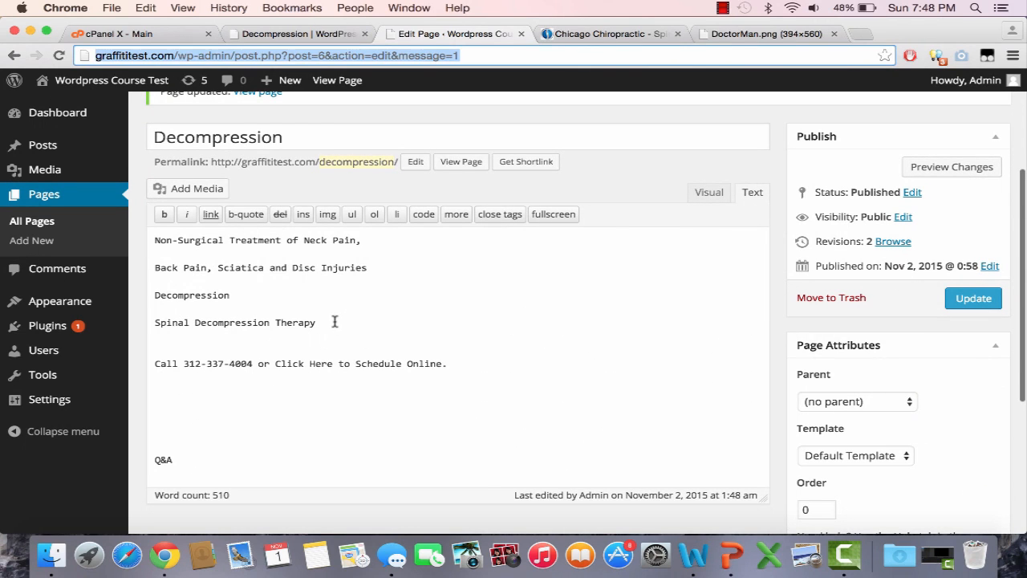
drag(335, 322, 124, 234)
key(BackSpace)
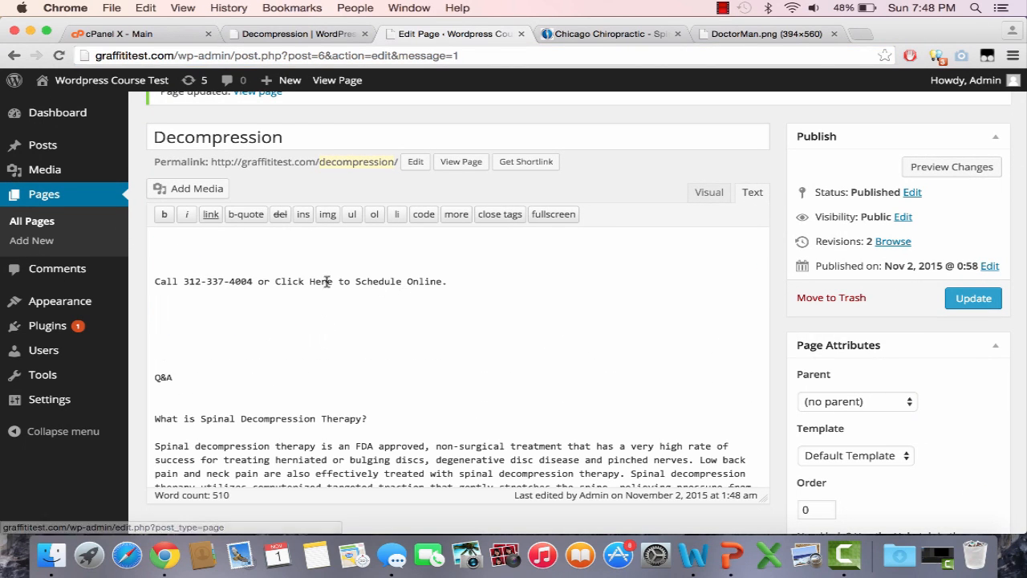
drag(197, 270, 141, 238)
key(BackSpace)
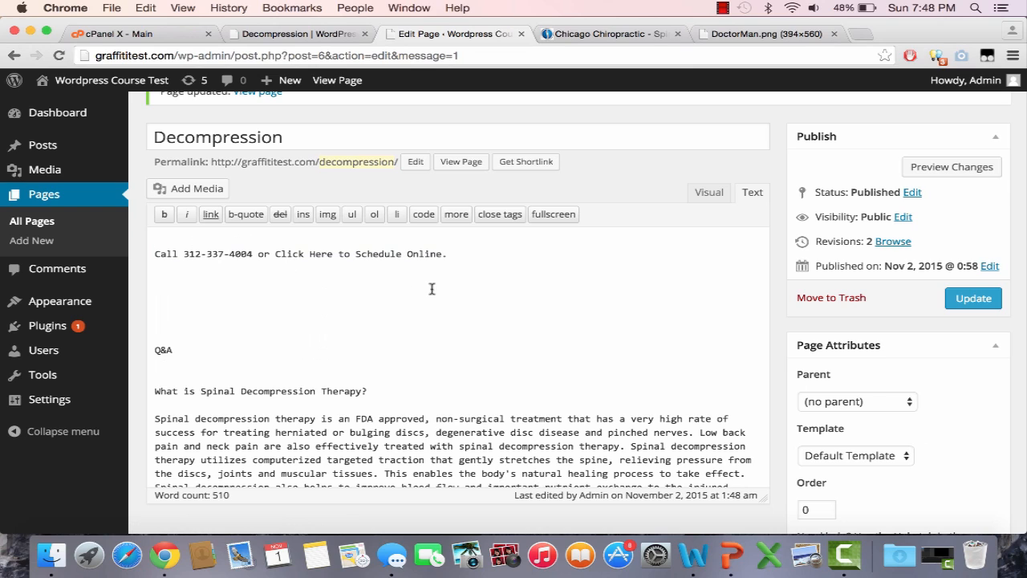
drag(476, 252, 152, 243)
click(164, 214)
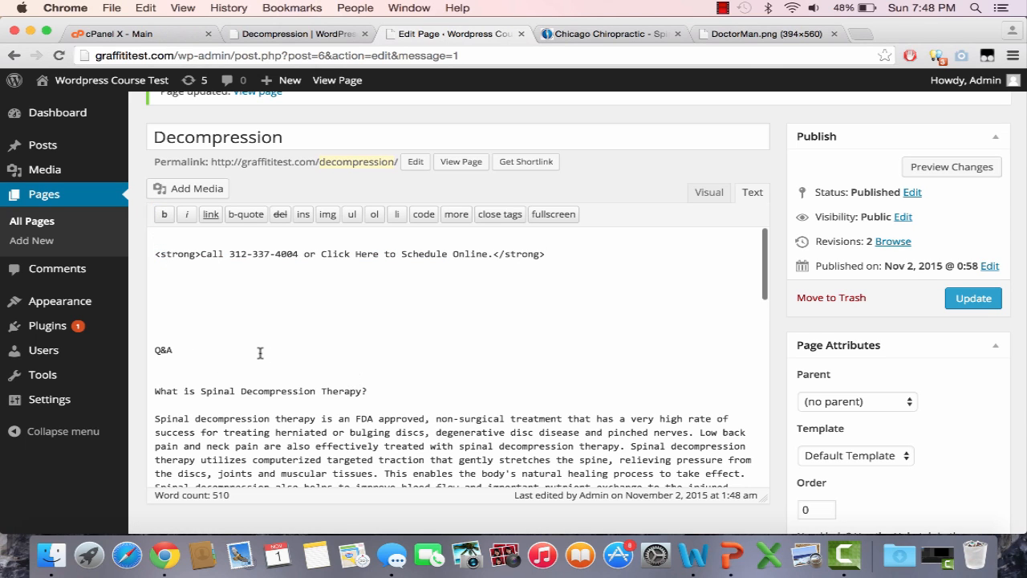
Step: Remove the Q&A line and blank lines, then bold 'What is Spinal Decompression Therapy?'
key(BackSpace)
key(BackSpace)
key(BackSpace)
key(BackSpace)
key(BackSpace)
key(BackSpace)
key(BackSpace)
key(BackSpace)
key(BackSpace)
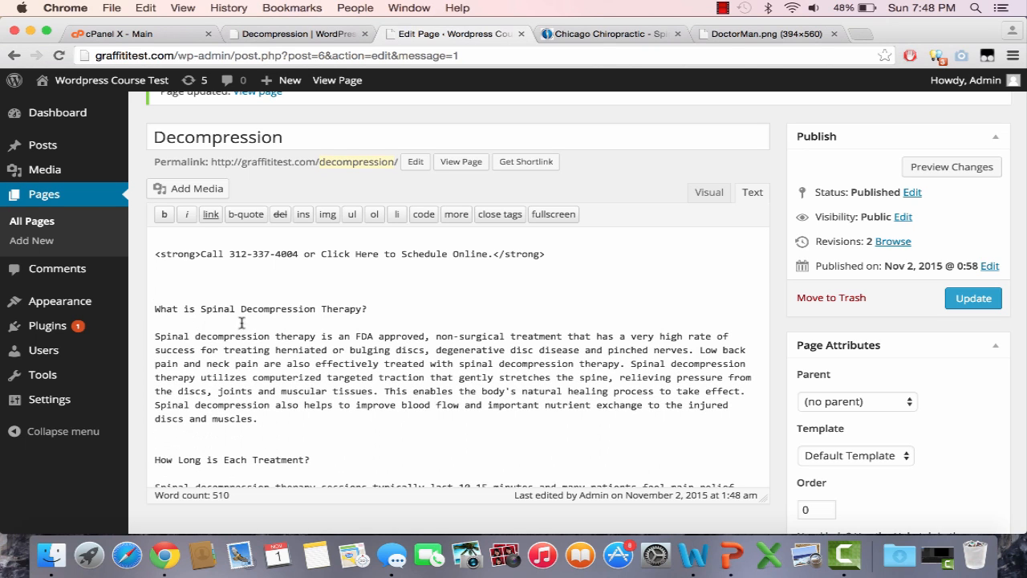
key(BackSpace)
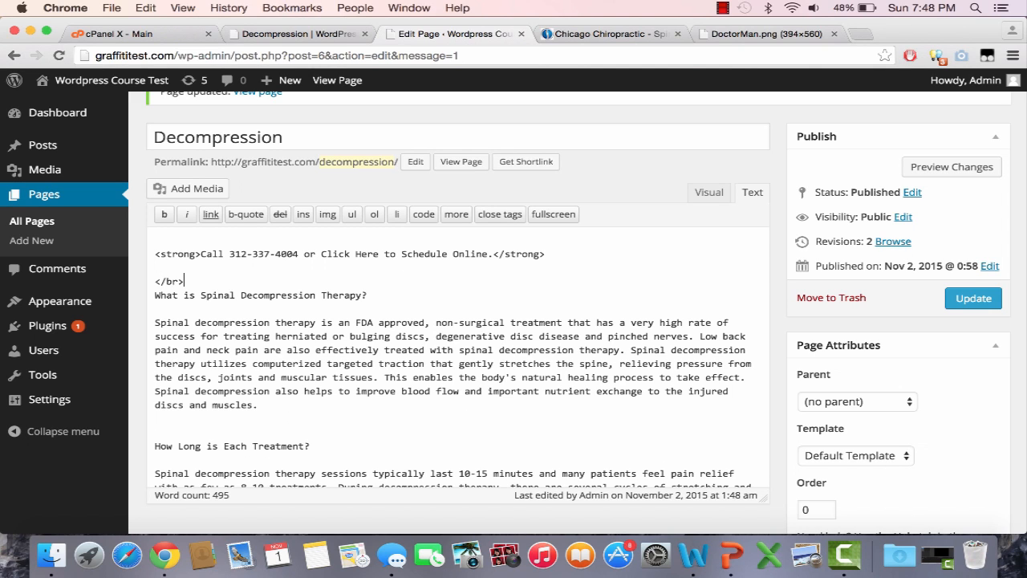
key(Return)
click(205, 279)
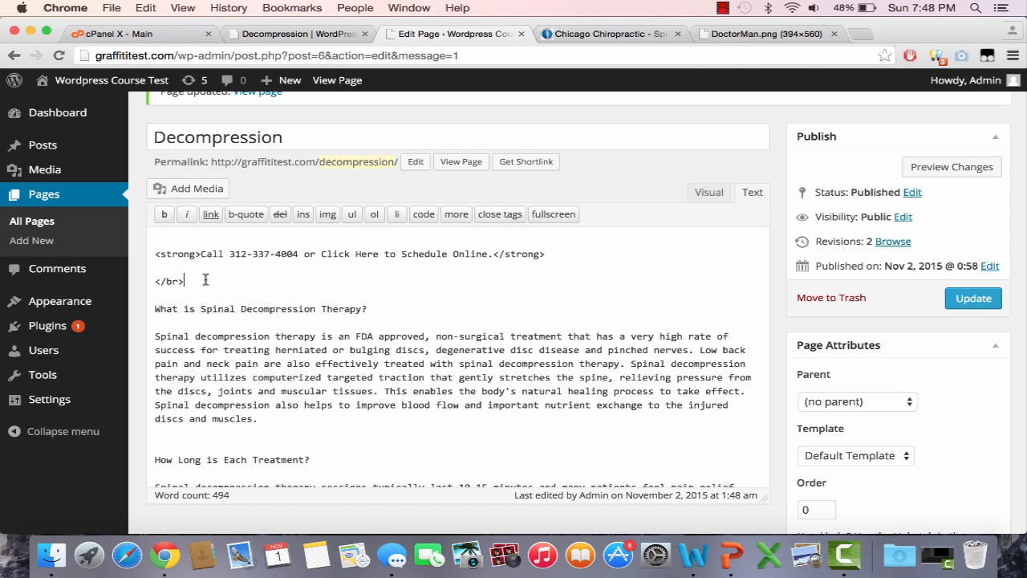
drag(367, 310, 155, 309)
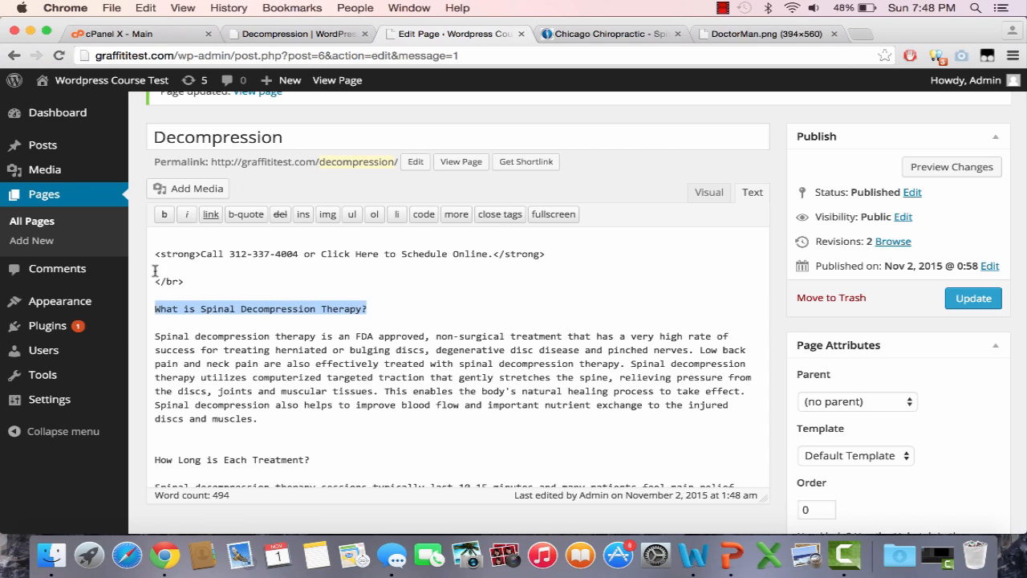
click(163, 214)
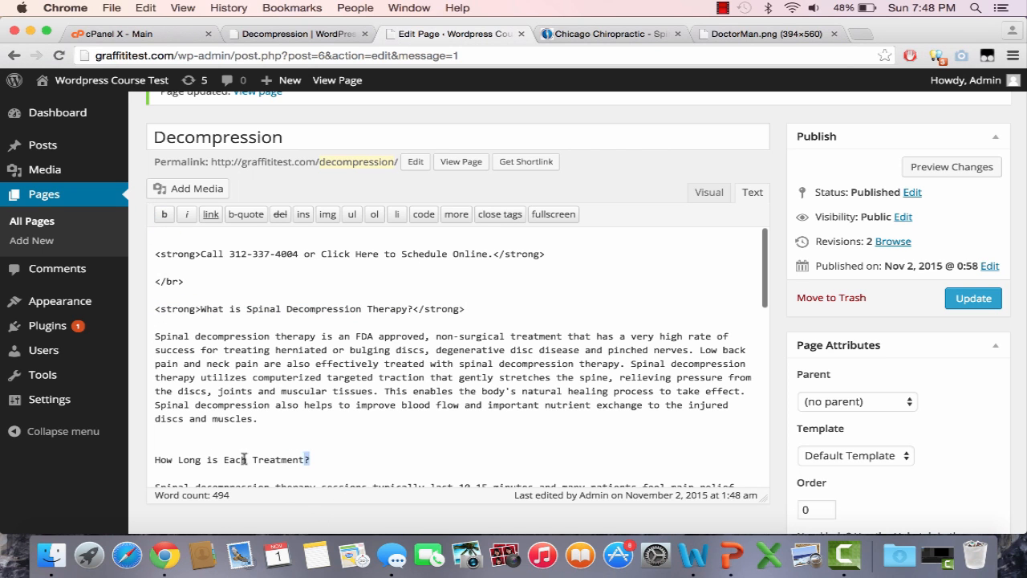
Step: Bold the How Long is Each Treatment?, Is Spinal Decompression Therapy Safe? and exercise headings
drag(244, 458, 151, 456)
click(164, 214)
scroll(370, 441, down, 5)
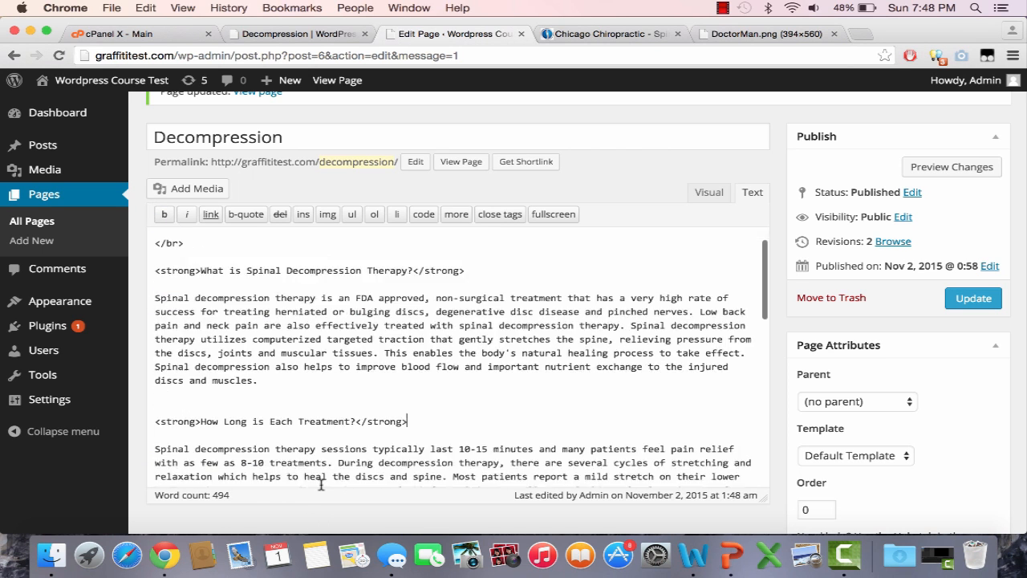
drag(386, 423, 142, 422)
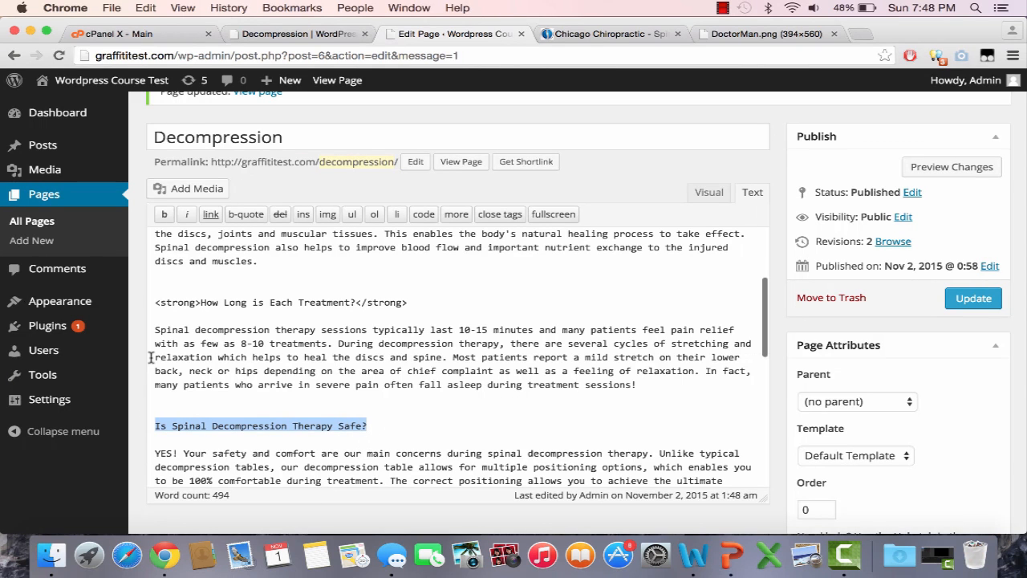
click(163, 217)
scroll(345, 273, down, 5)
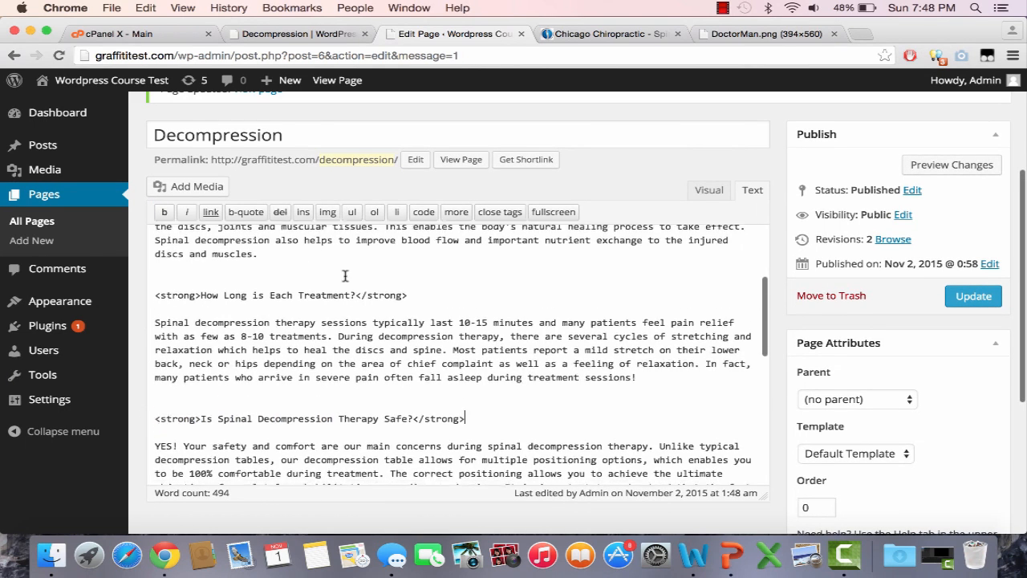
scroll(345, 274, down, 2)
drag(421, 368, 158, 360)
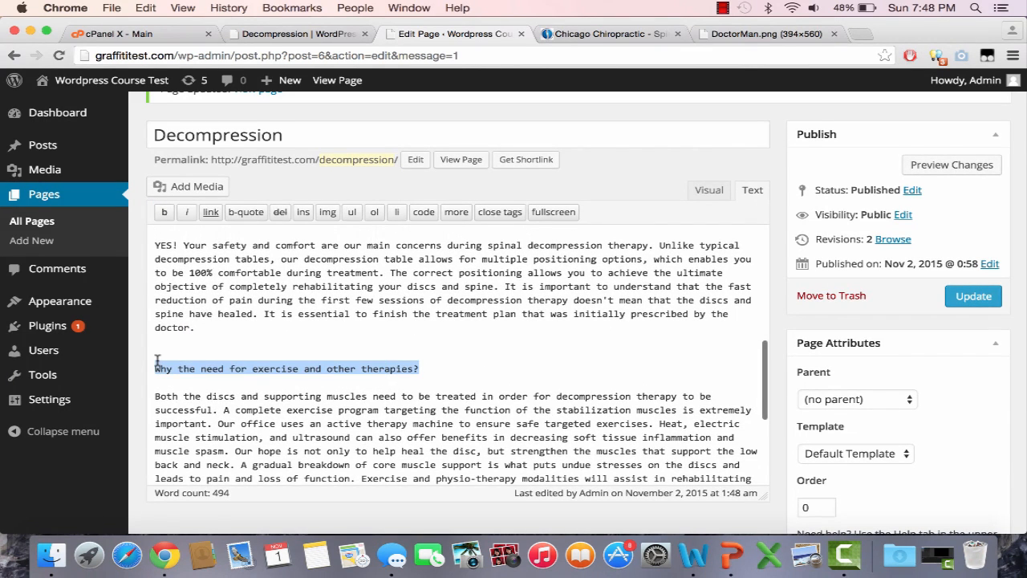
click(164, 212)
Step: Bold the 'How much will it cost?' heading
scroll(277, 390, down, 9)
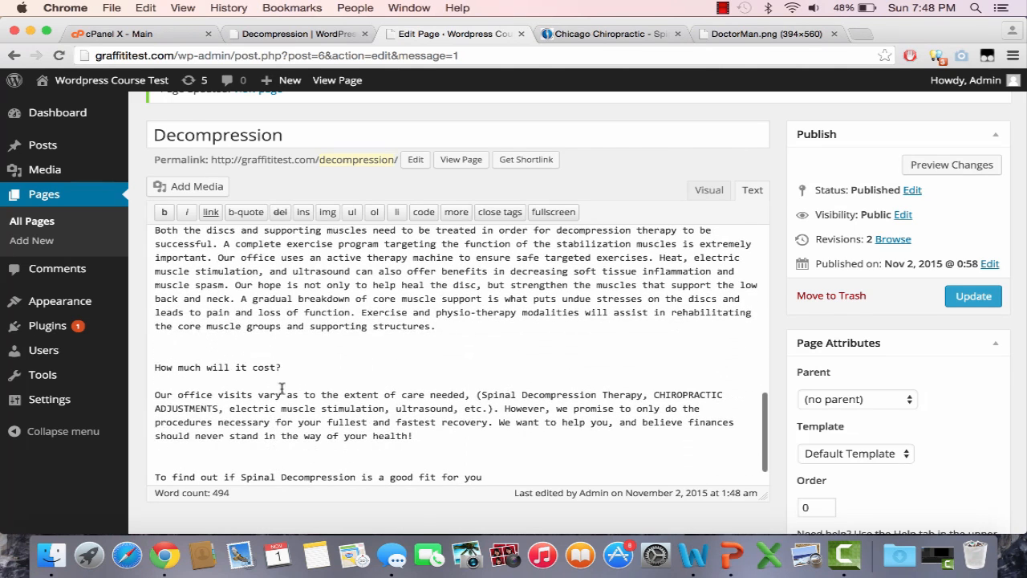
drag(283, 367, 158, 365)
click(238, 395)
drag(288, 372, 160, 362)
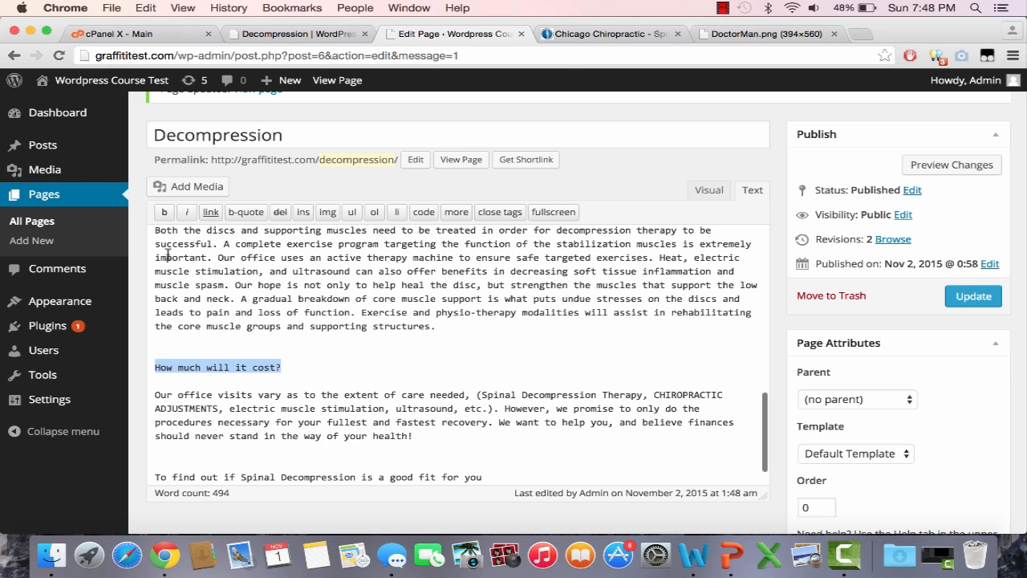
click(163, 212)
Step: Bold the closing call-to-action, delete 'by clicking here', and update the page
scroll(240, 449, down, 5)
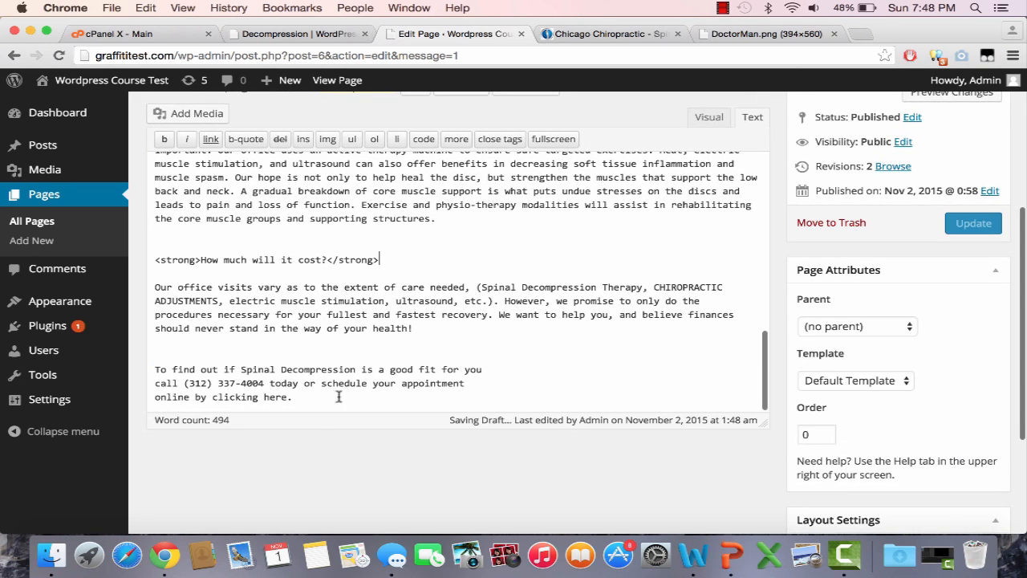
drag(339, 394, 154, 369)
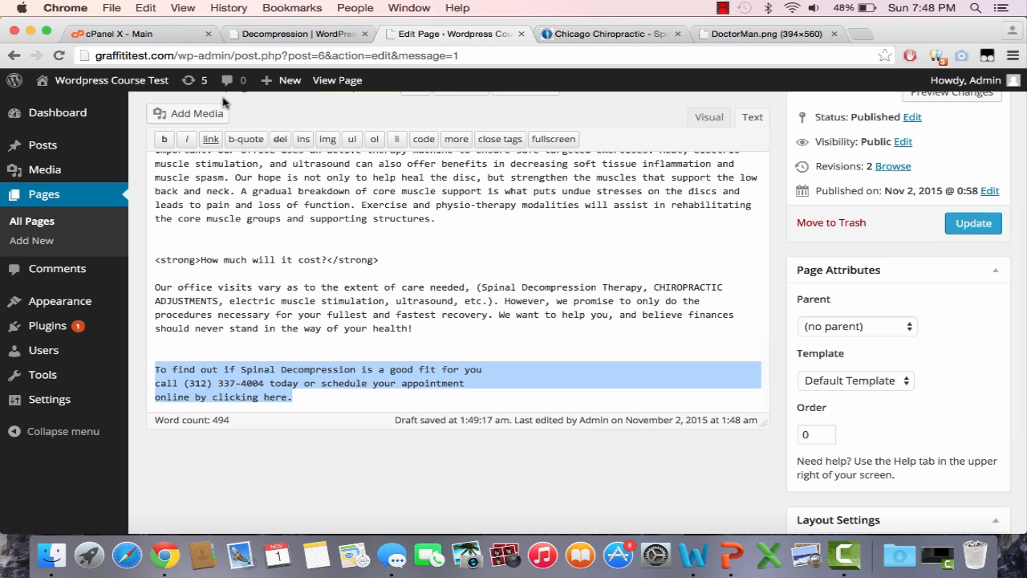
click(164, 139)
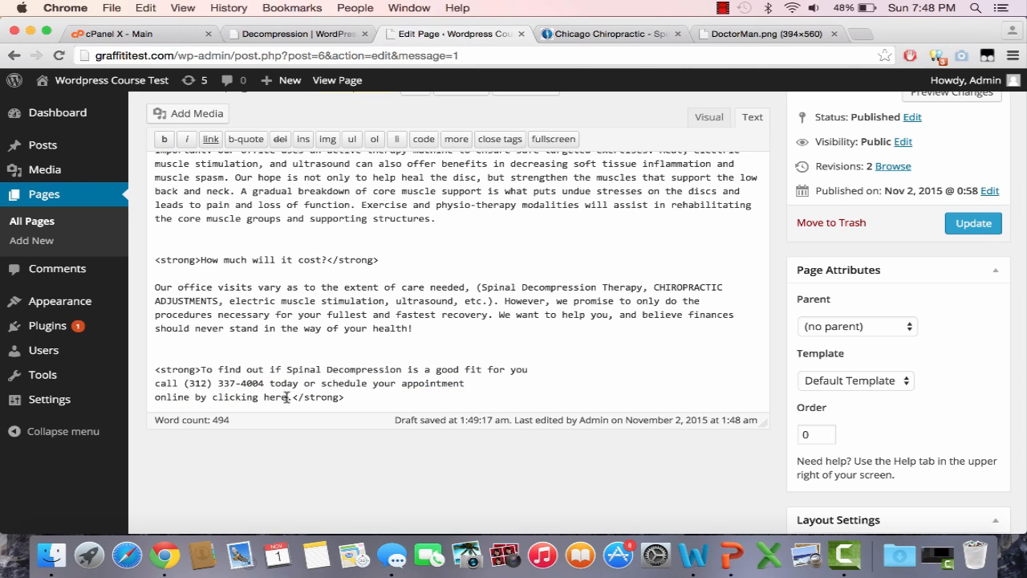
drag(286, 396, 186, 397)
key(BackSpace)
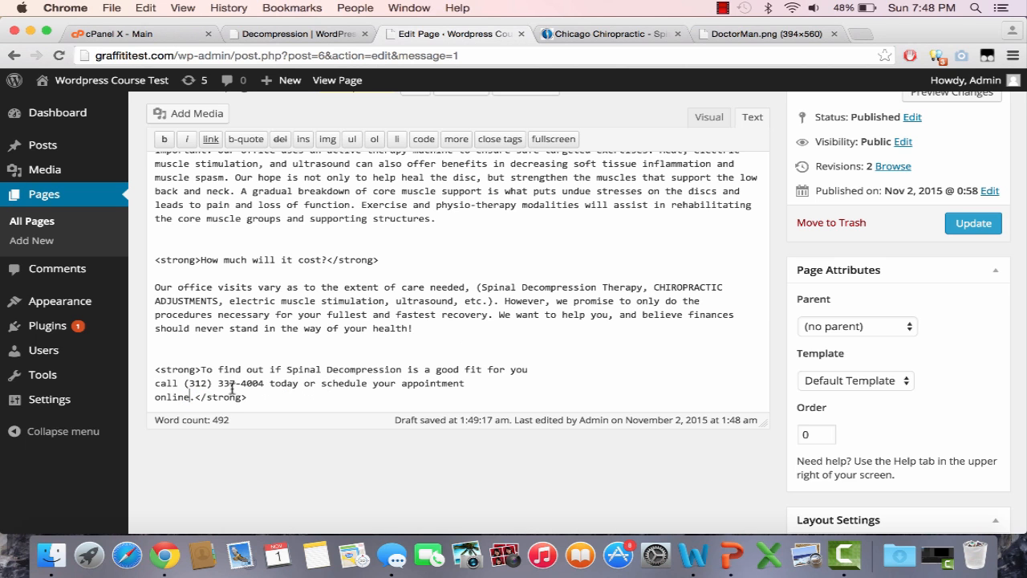
click(973, 223)
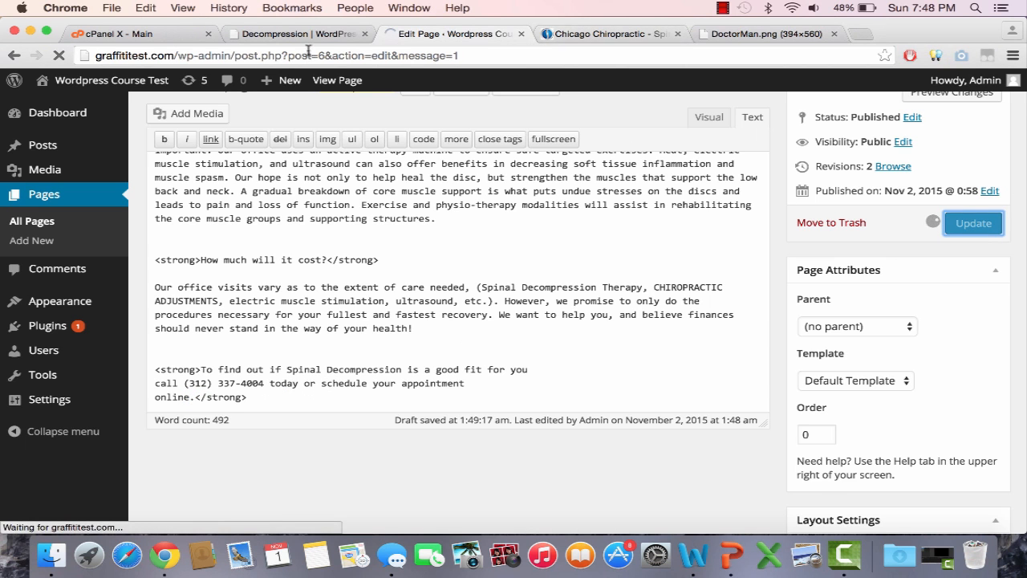
click(309, 38)
click(449, 130)
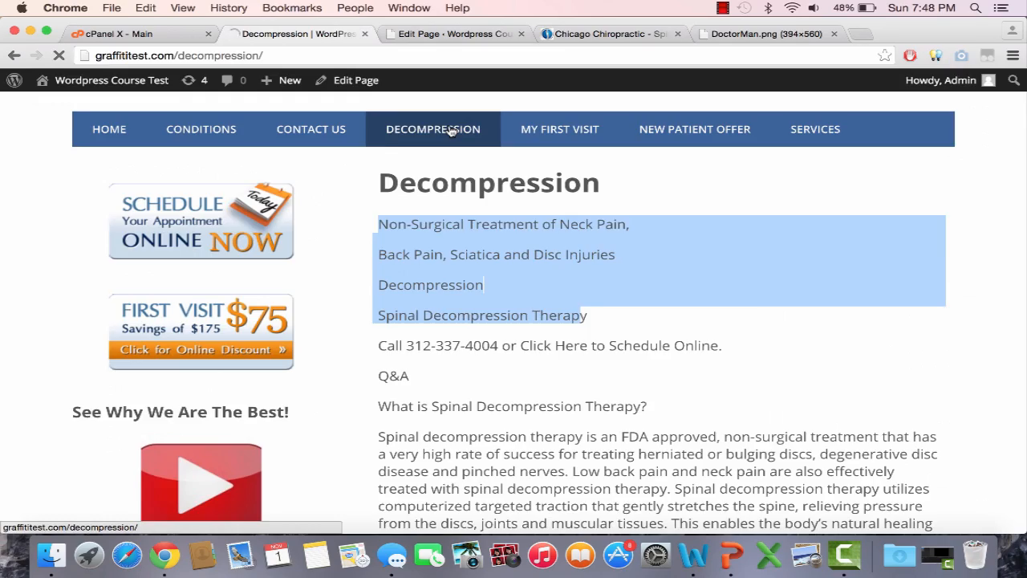
scroll(537, 327, down, 20)
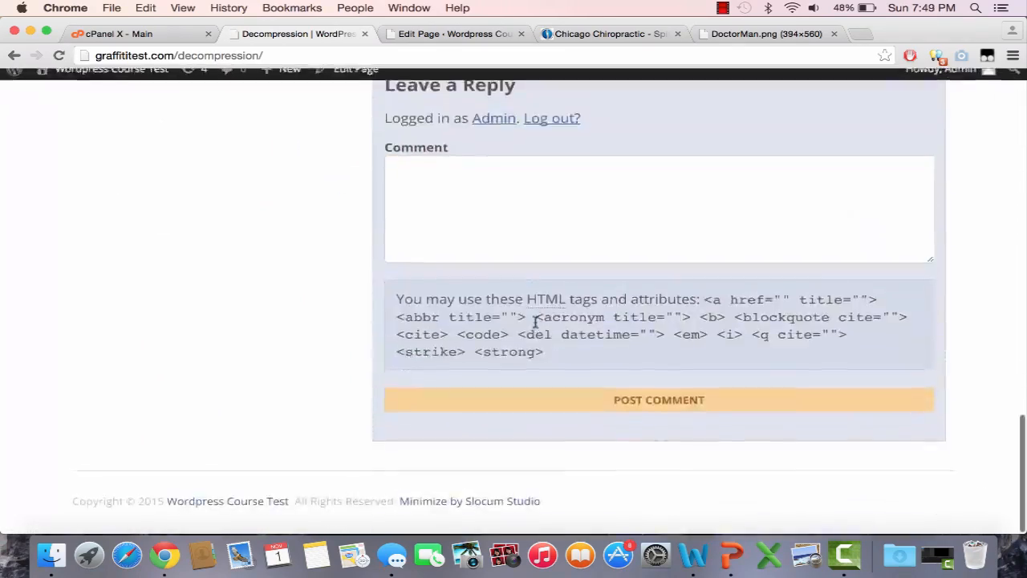
scroll(537, 327, up, 5)
scroll(537, 327, up, 10)
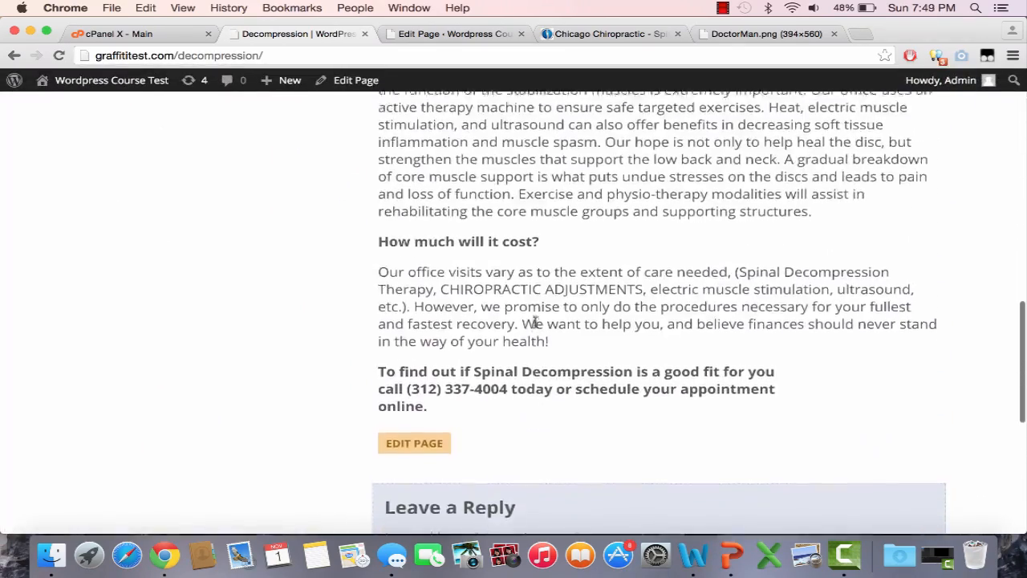
scroll(536, 325, up, 10)
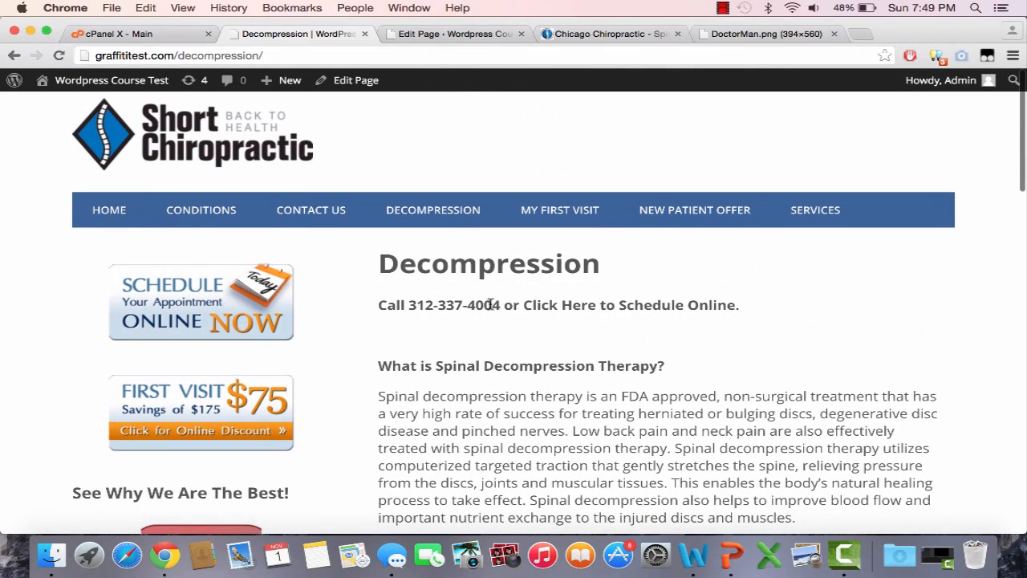
click(482, 37)
scroll(390, 248, down, 3)
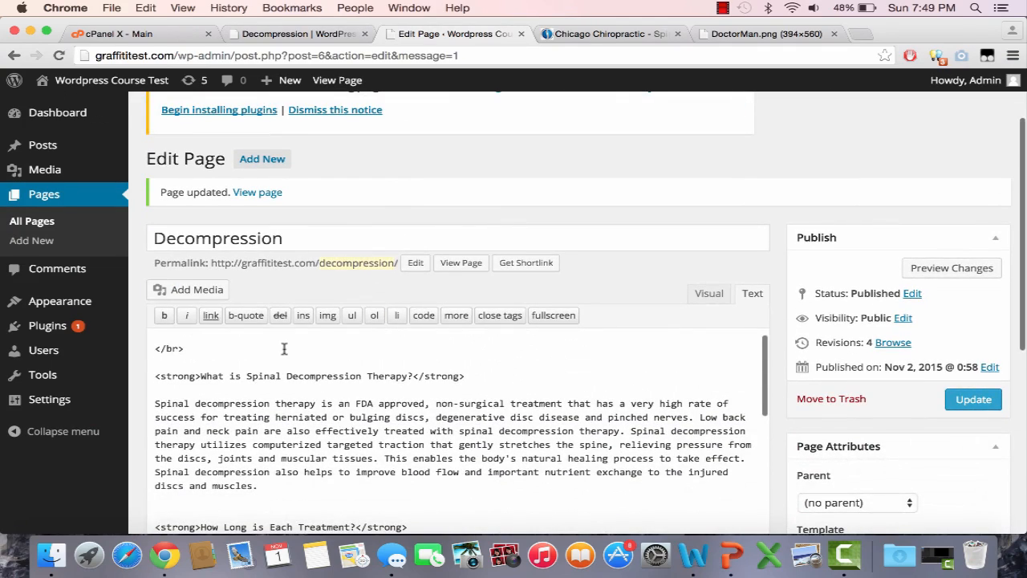
scroll(273, 379, up, 5)
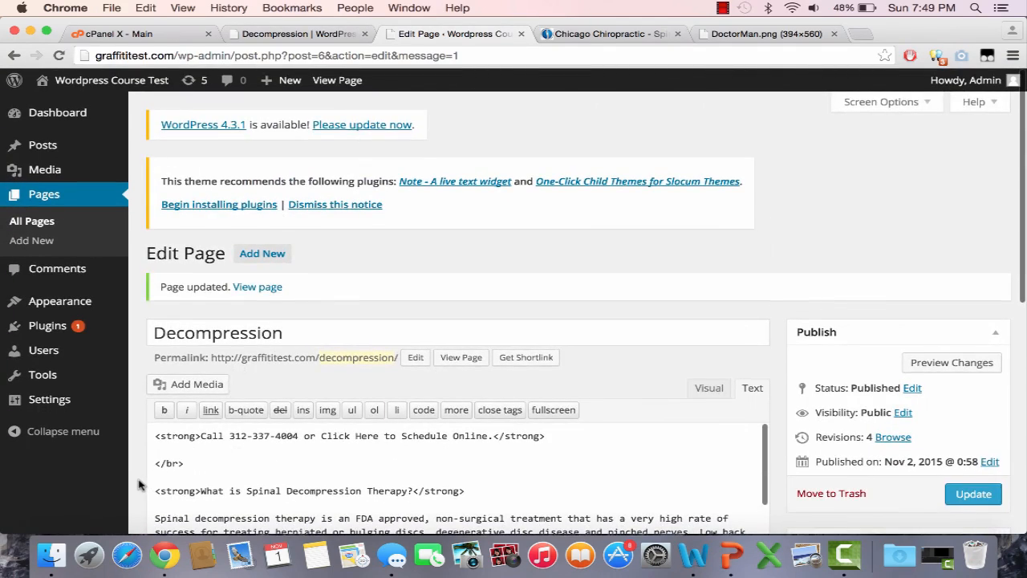
scroll(138, 485, down, 2)
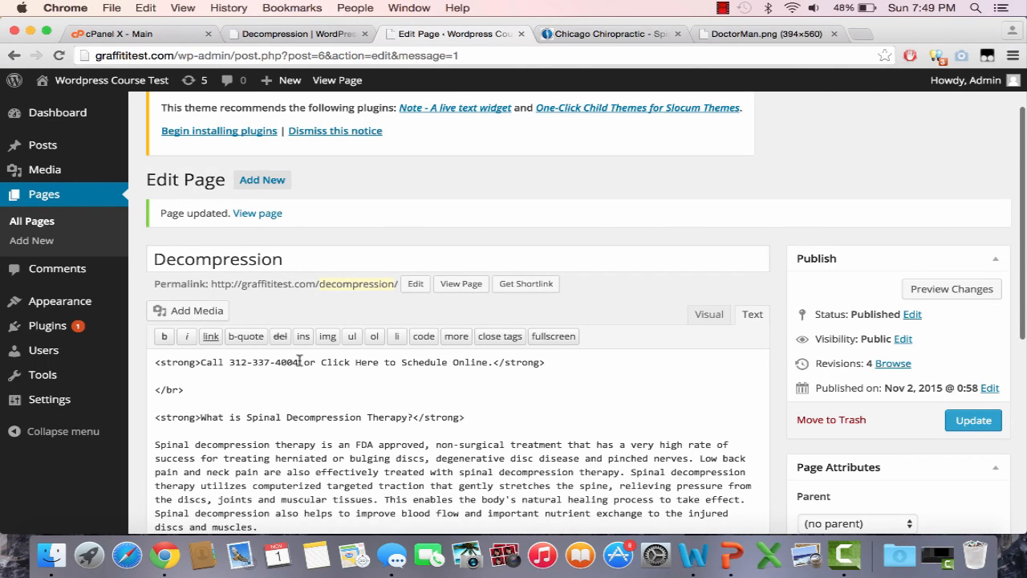
text(<)
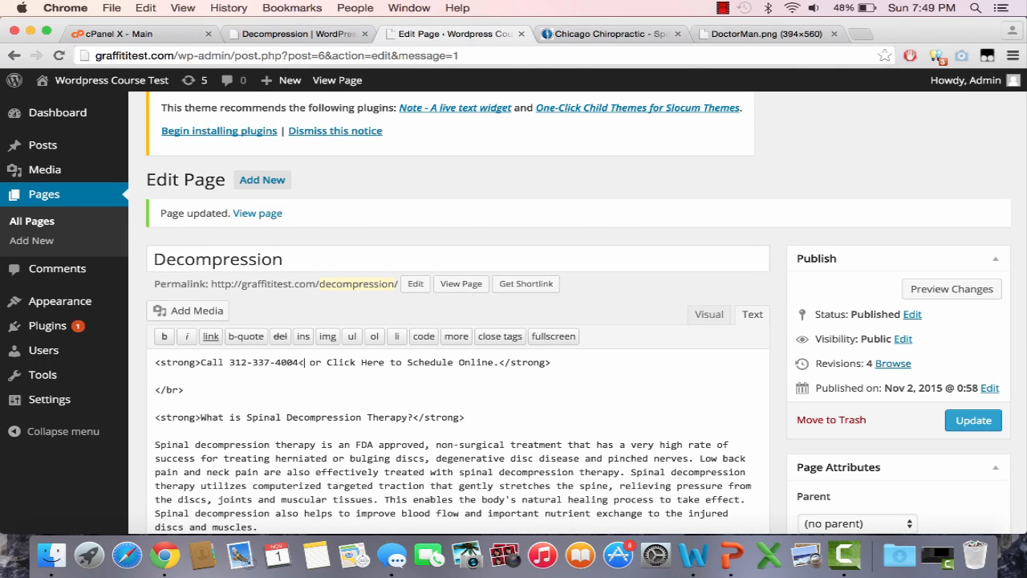
text(/h1)
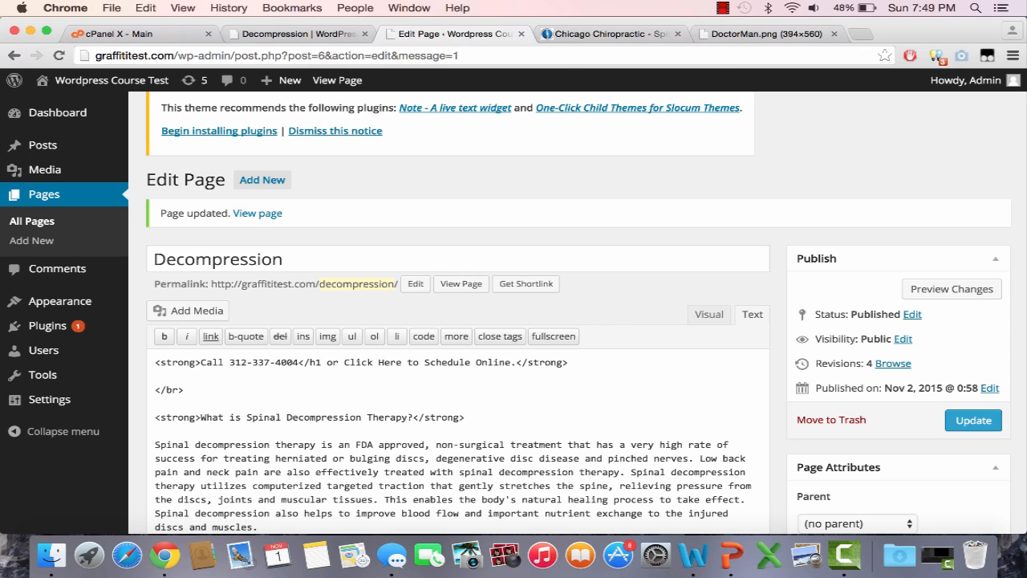
text(>)
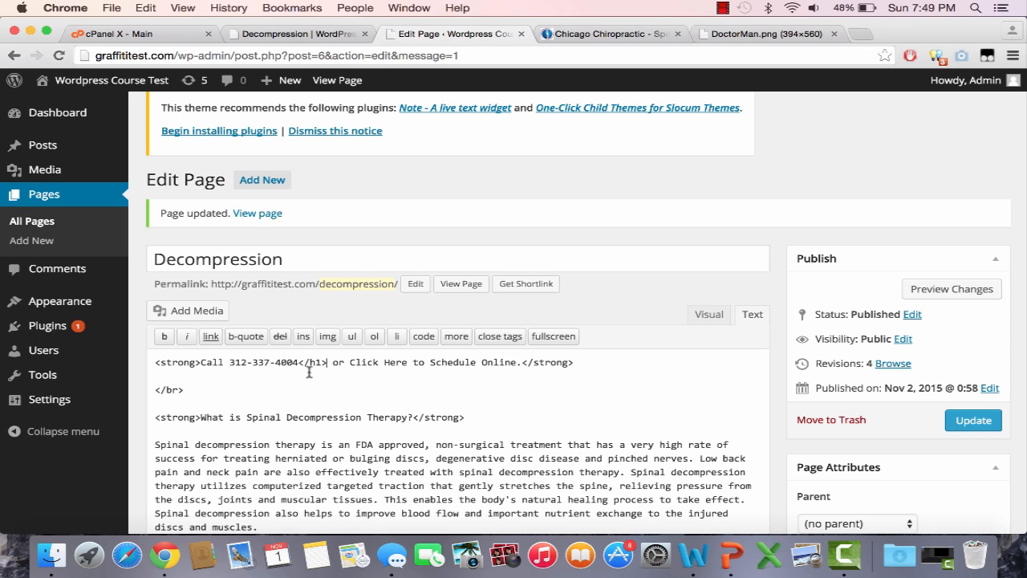
click(230, 362)
text(<h1>)
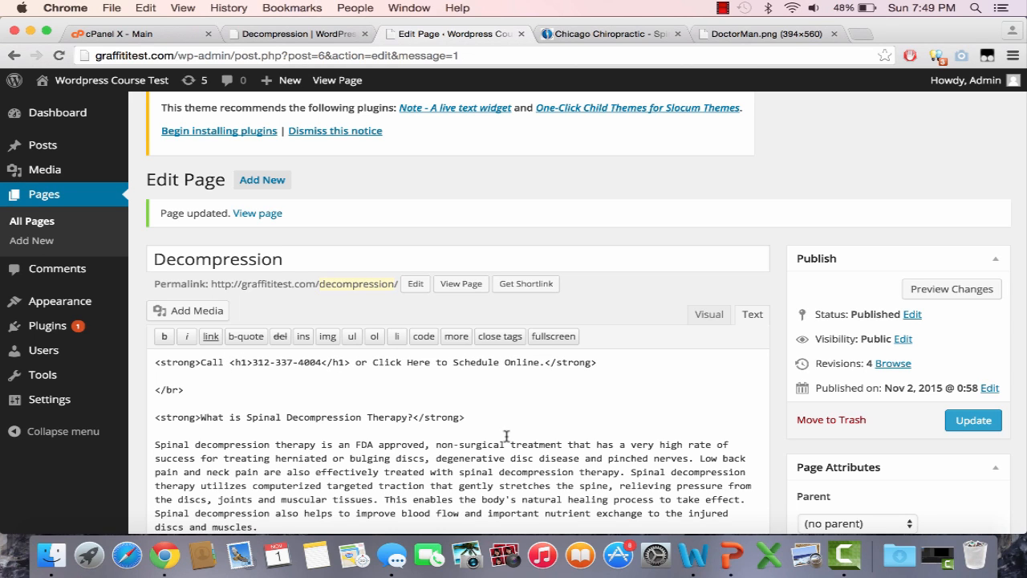
click(972, 420)
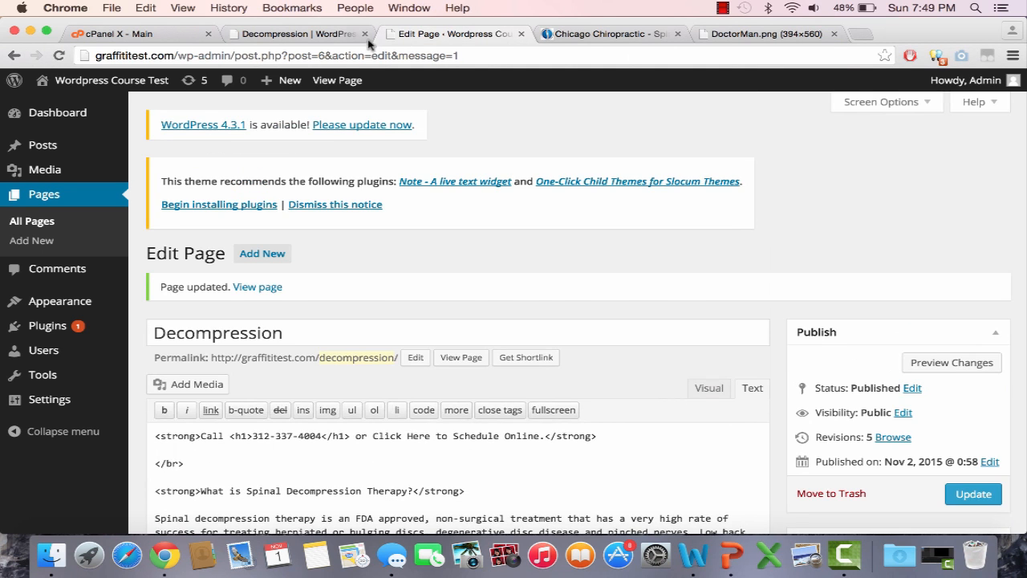
click(298, 34)
click(313, 53)
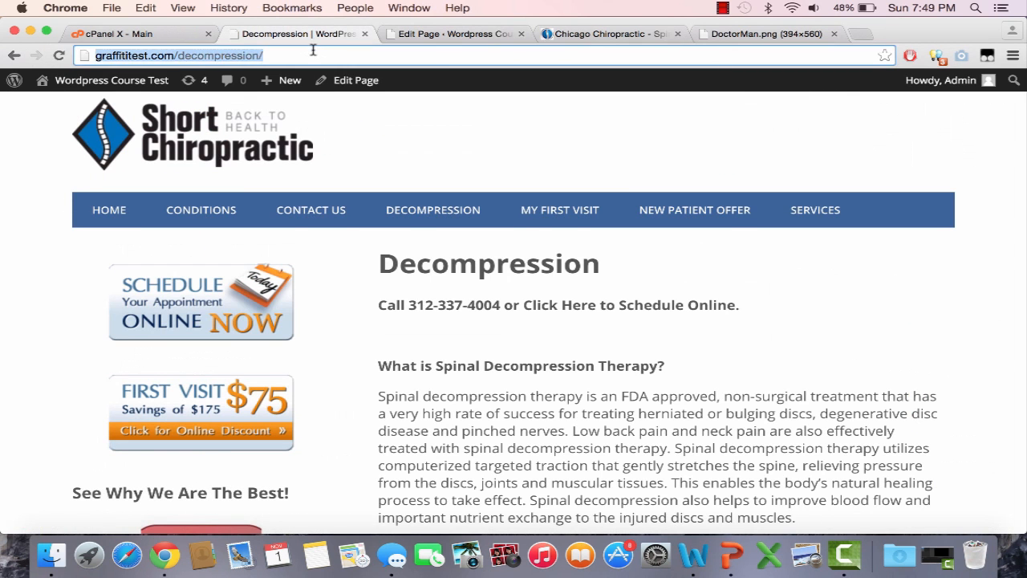
key(Return)
scroll(522, 313, down, 1)
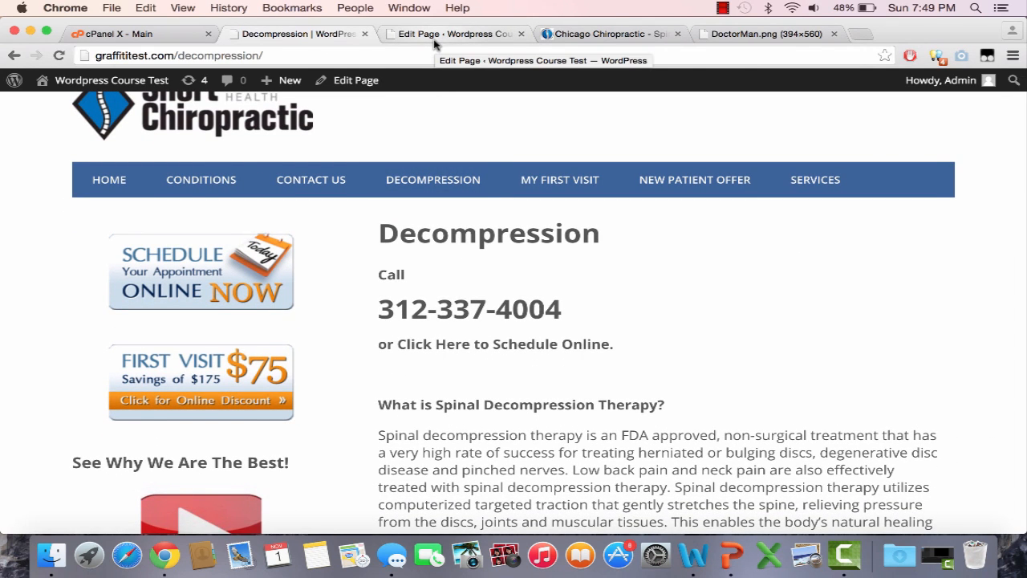
scroll(509, 291, down, 15)
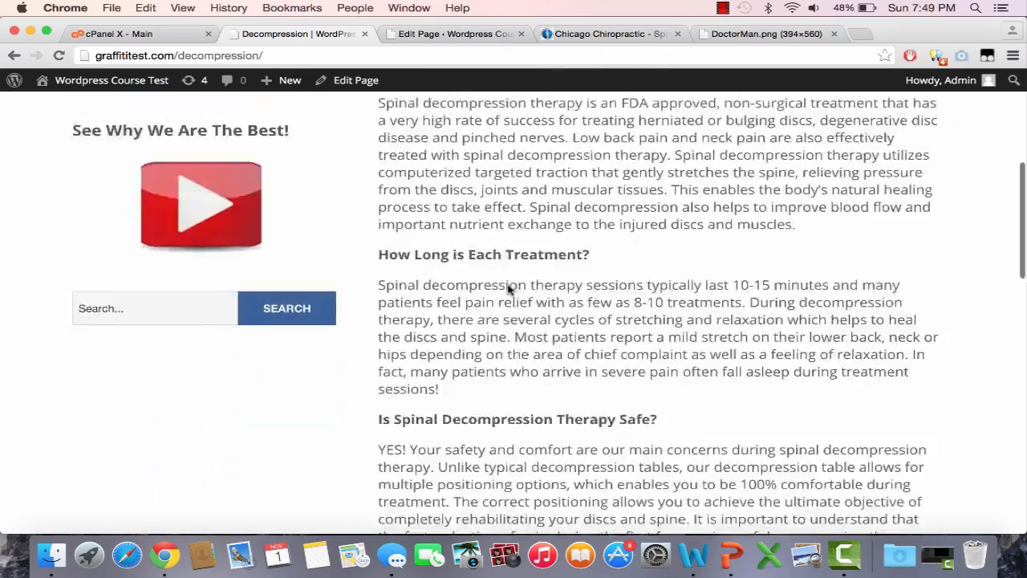
scroll(509, 291, up, 15)
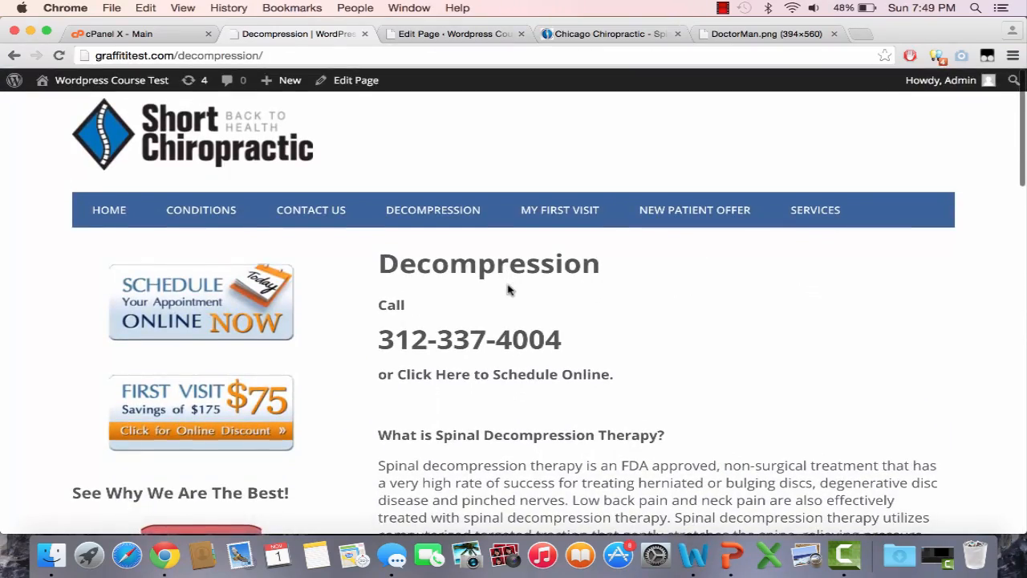
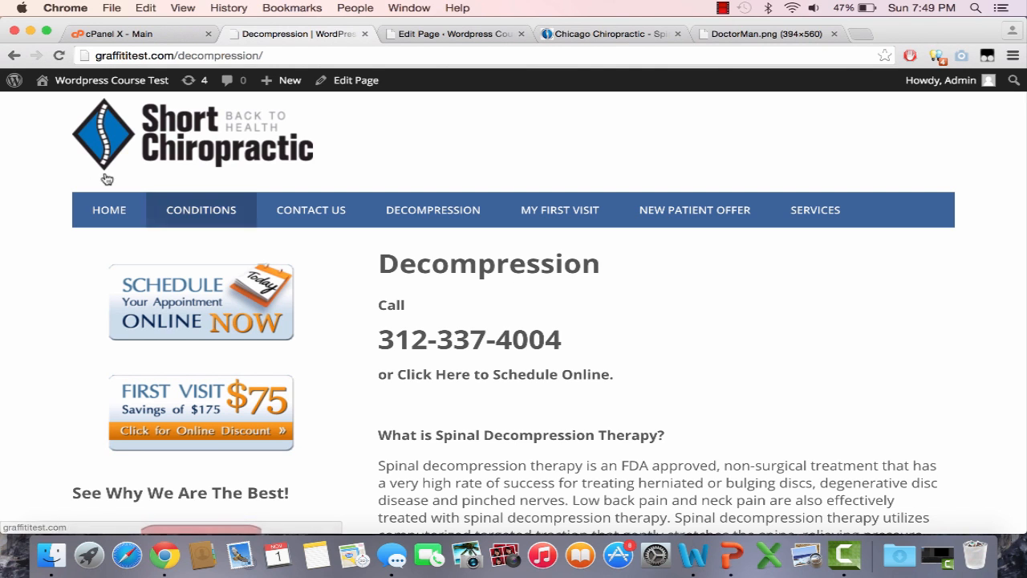
Step: Open the test site's Home page and compare it with the original Chicago Chiropractic site
click(104, 210)
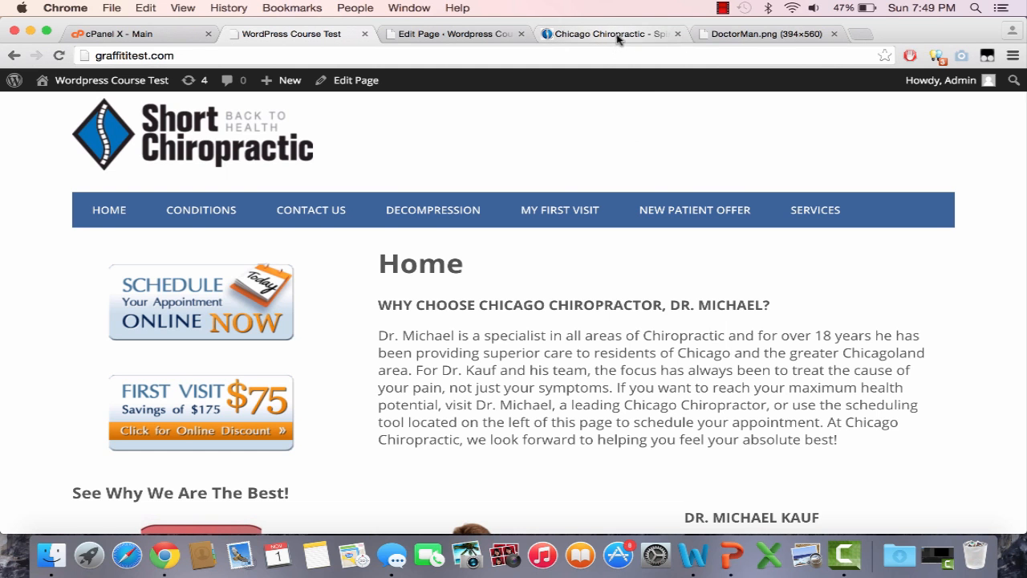
click(585, 34)
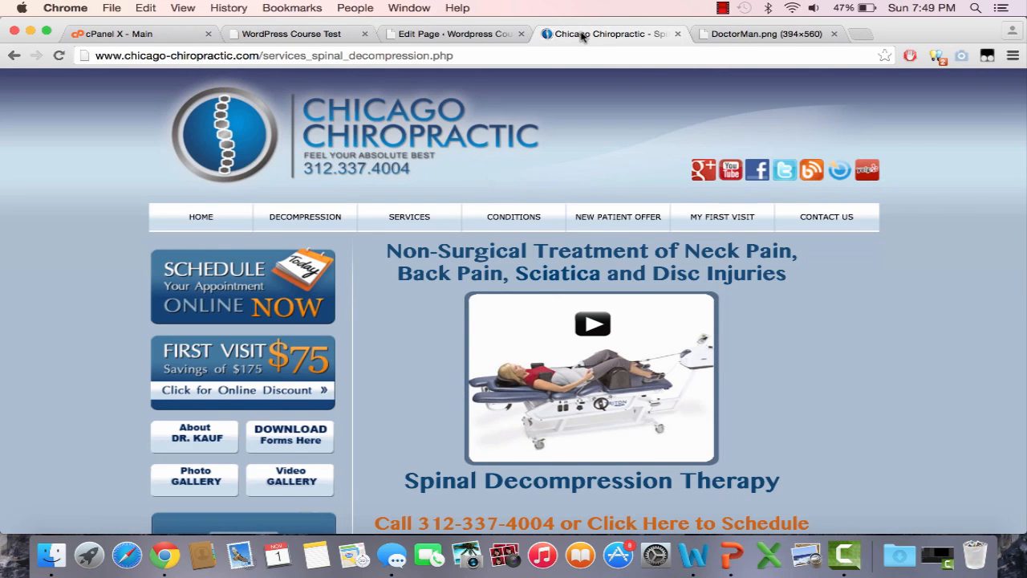
click(281, 34)
scroll(490, 299, down, 3)
scroll(490, 299, down, 5)
scroll(488, 295, up, 5)
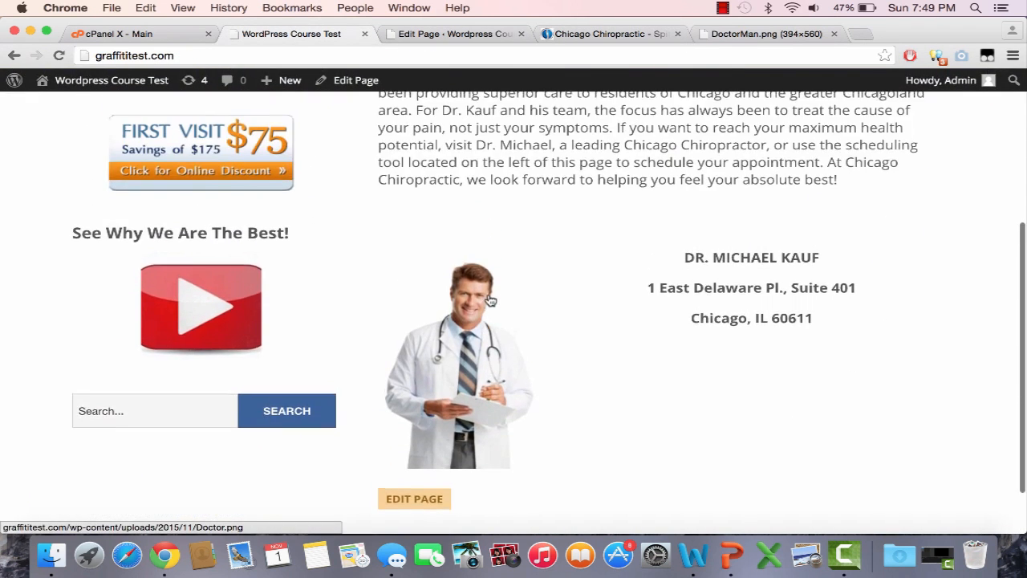
scroll(488, 294, up, 3)
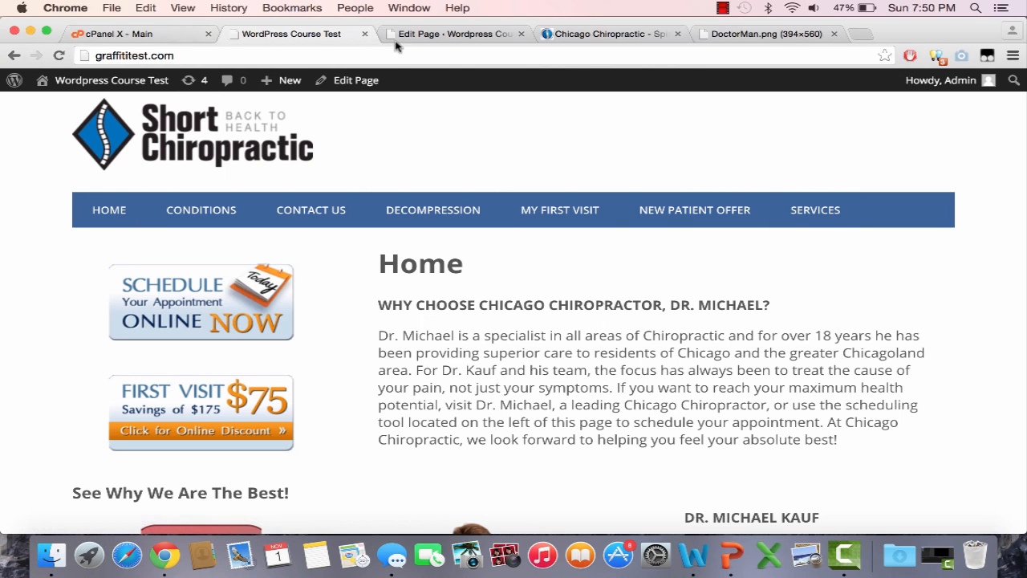
Step: Go to Appearance > Menus in the WordPress admin
click(426, 34)
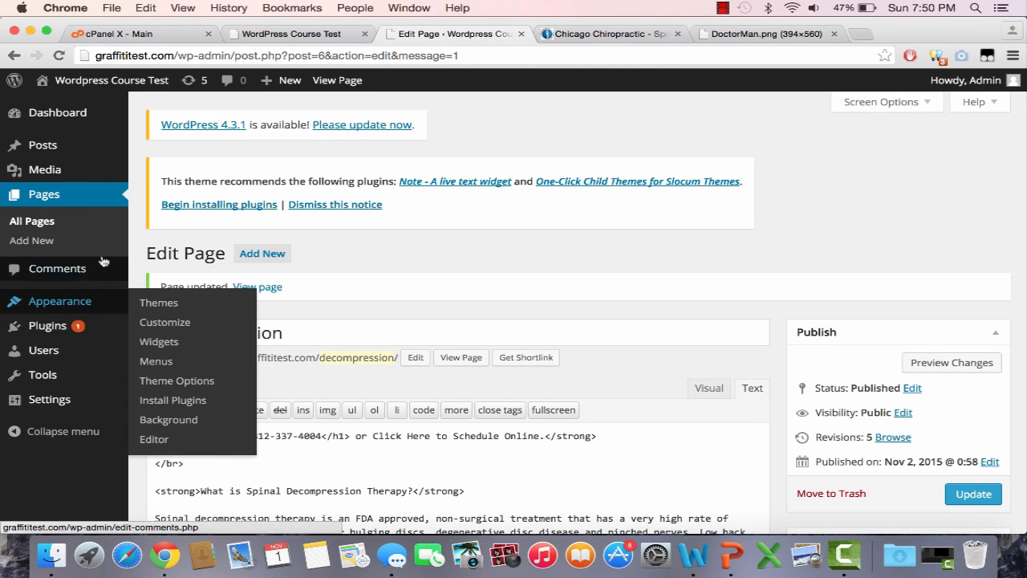
mouse_move(96, 313)
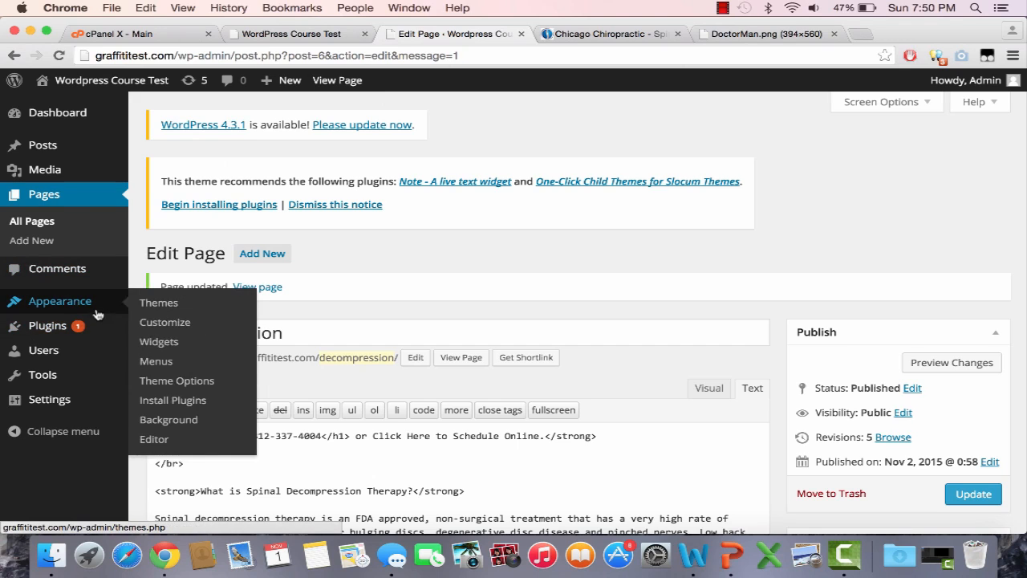
click(151, 362)
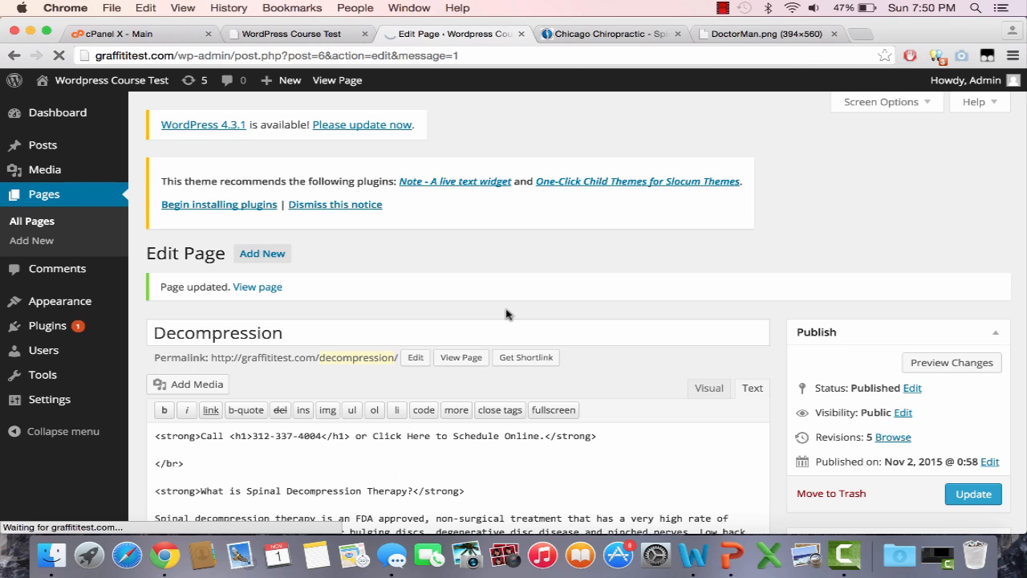
scroll(506, 314, down, 2)
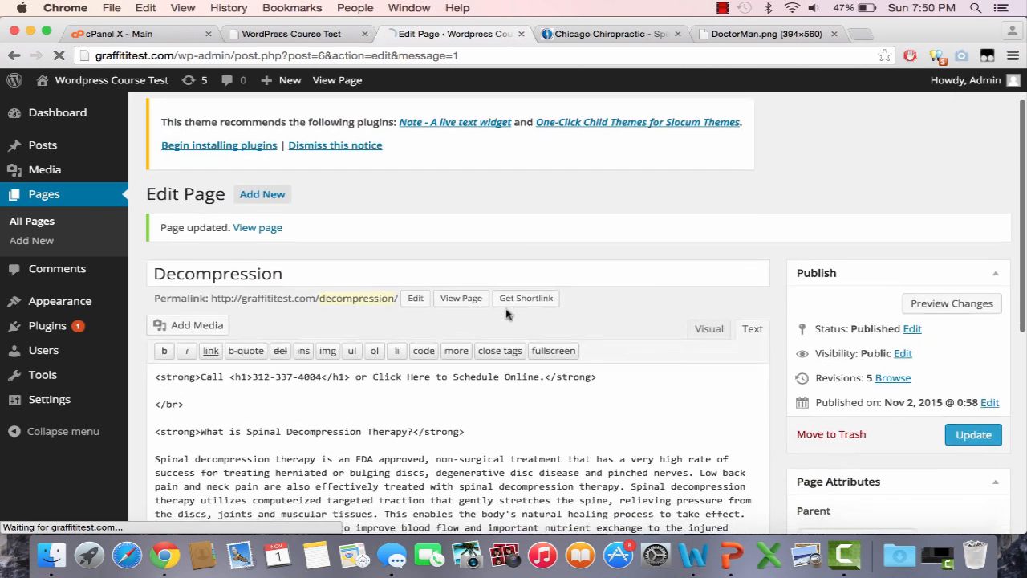
click(724, 7)
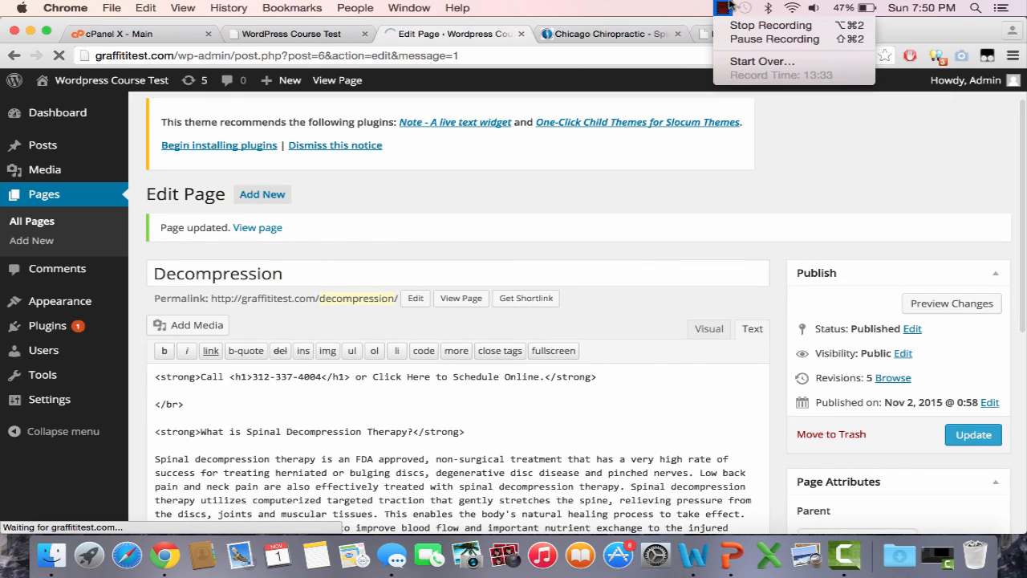
click(752, 42)
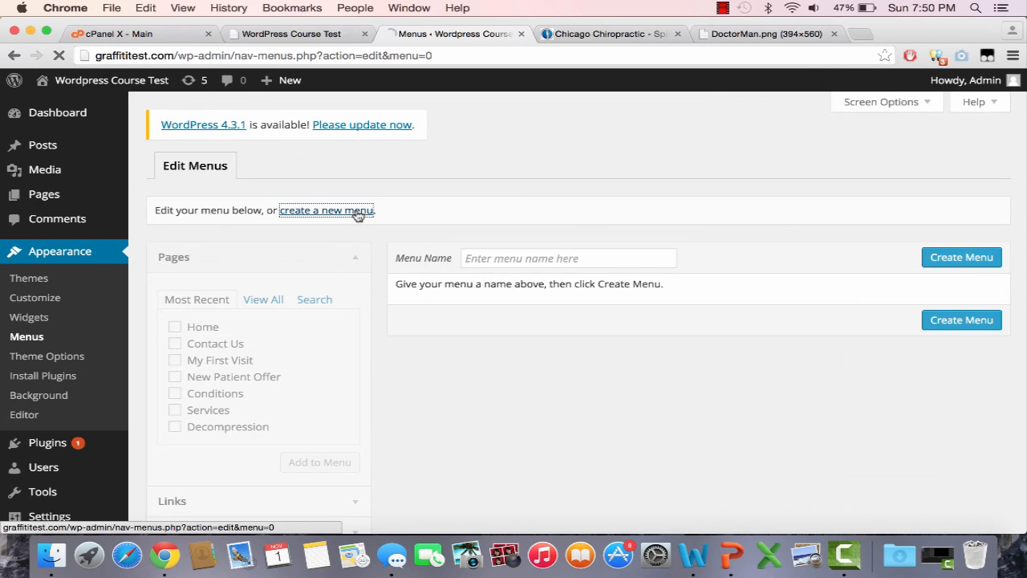
Step: Create a new menu named 'Main Menu'
click(516, 259)
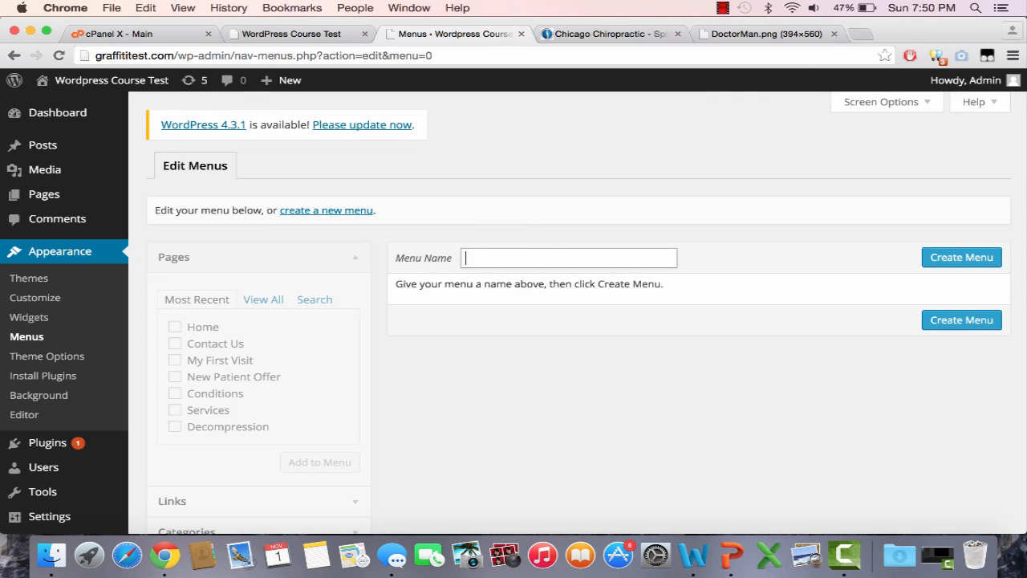
text(Mai)
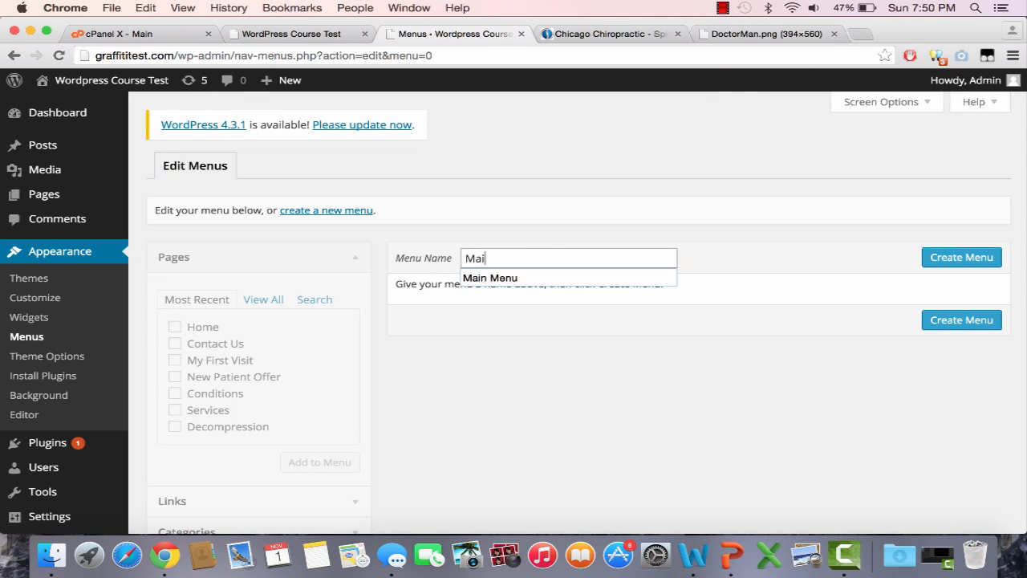
text(n)
key(Down)
key(Return)
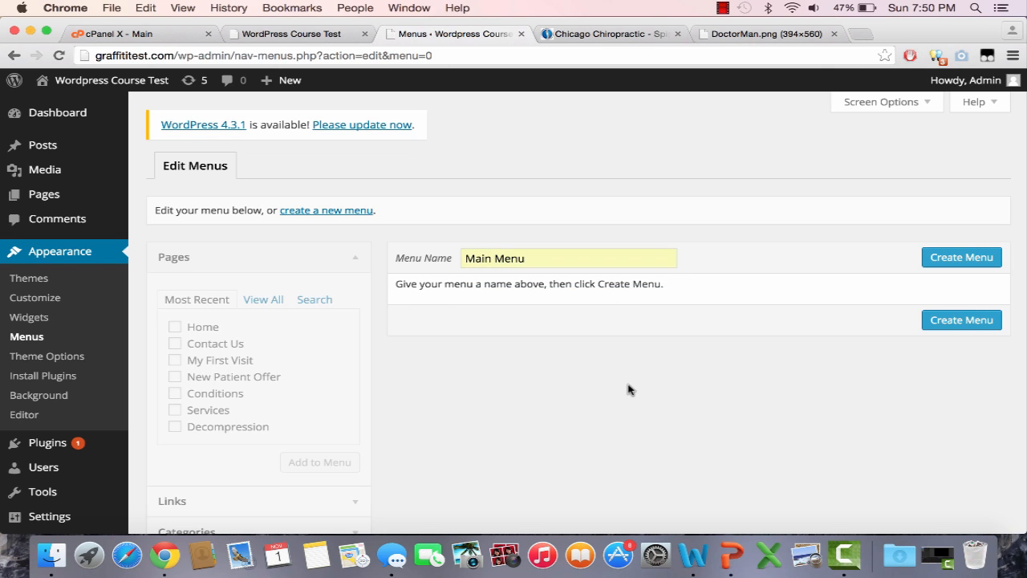
scroll(629, 389, down, 1)
scroll(629, 389, down, 1)
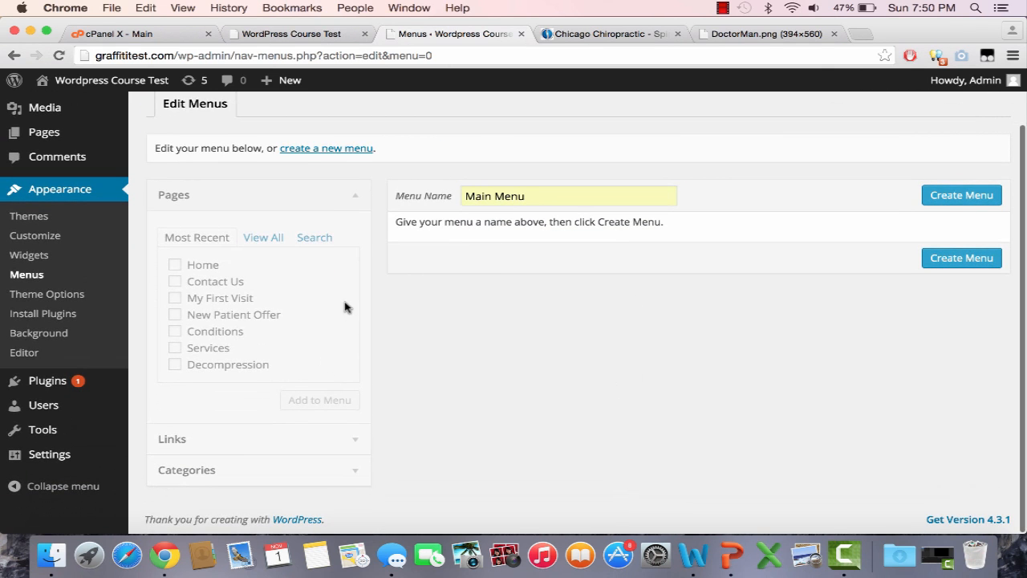
click(958, 261)
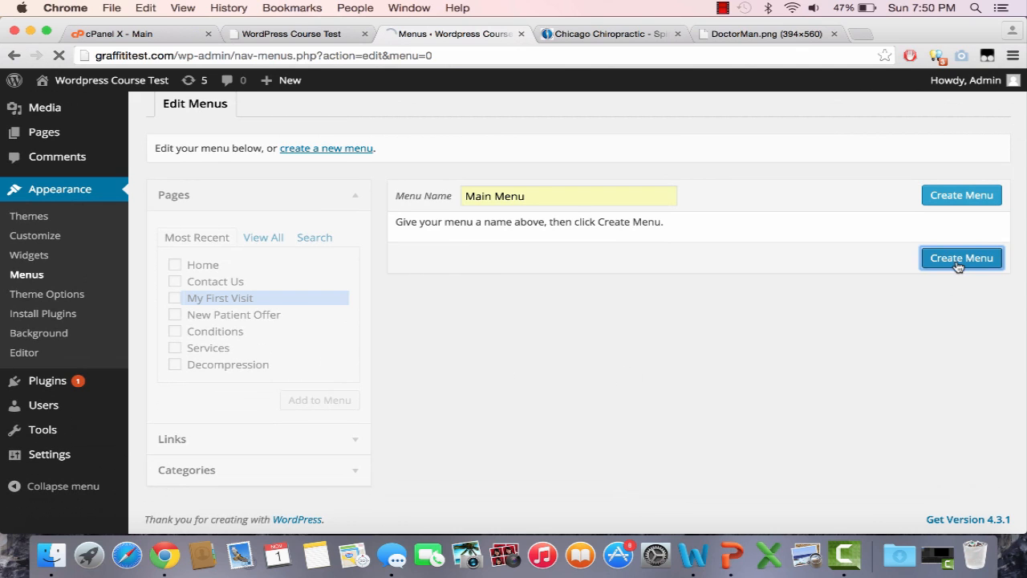
Step: Save Main Menu to Top, Primary and Footer Navigation, then tick the pages to add
scroll(827, 355, down, 1)
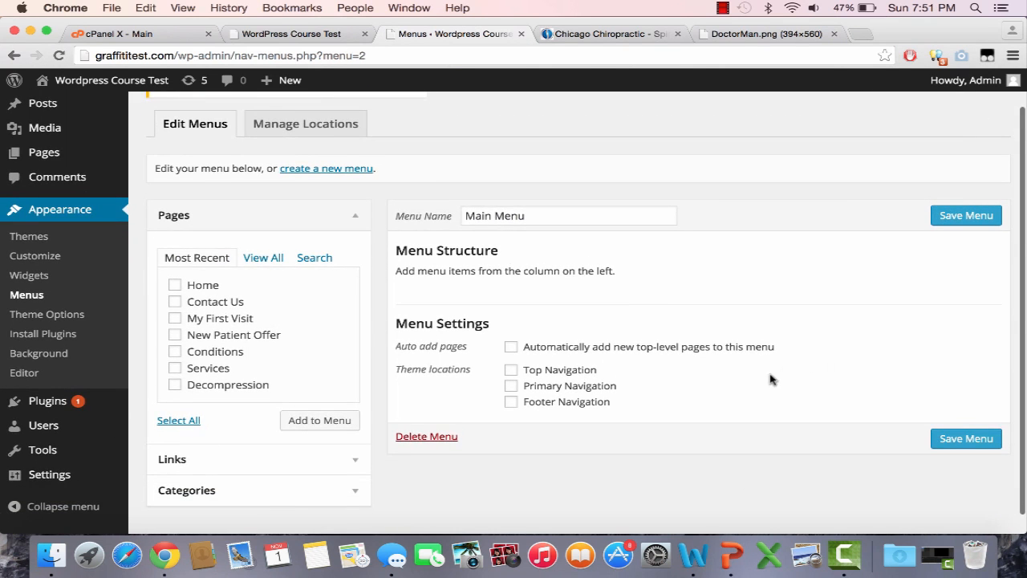
scroll(759, 387, down, 1)
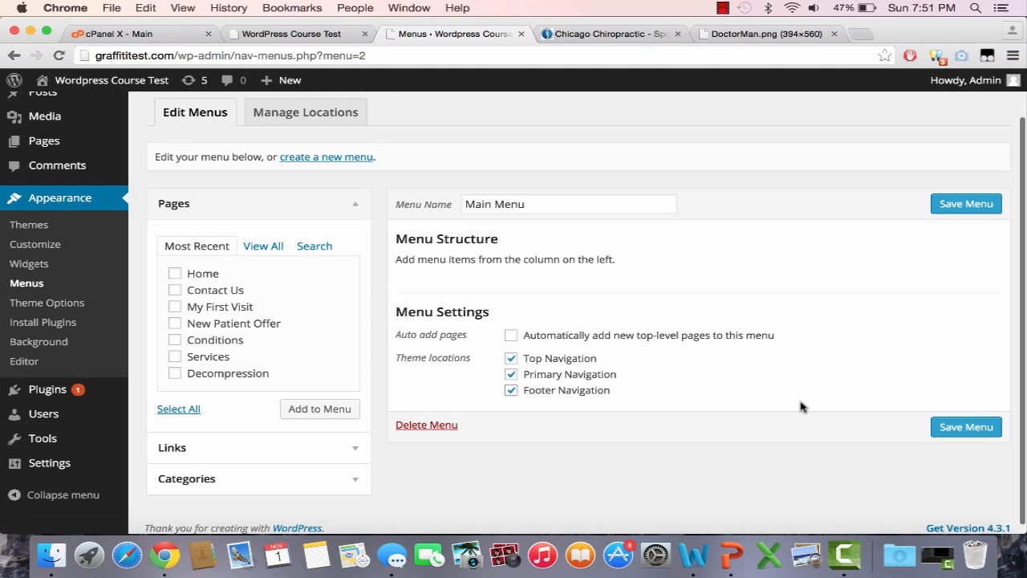
click(959, 428)
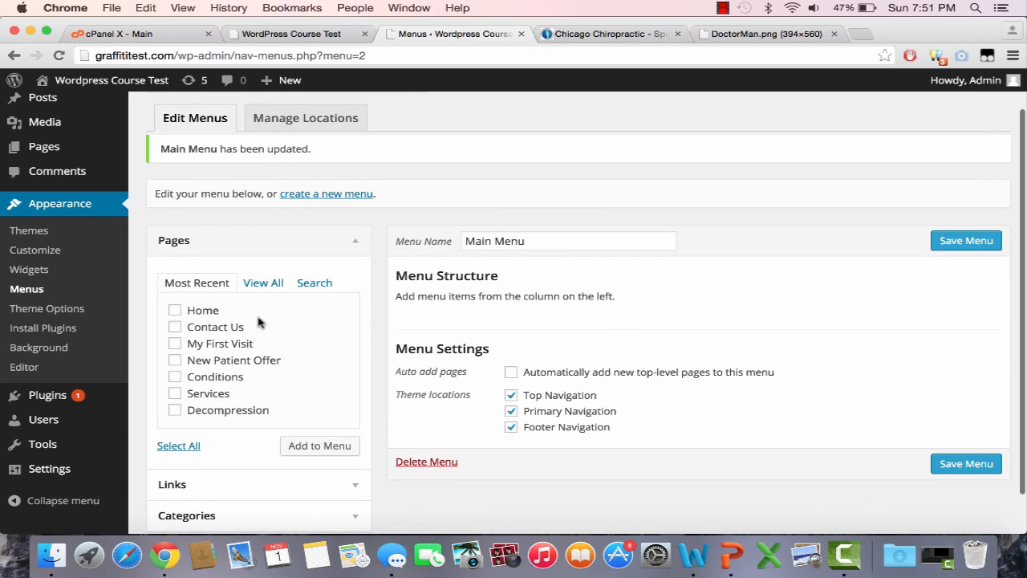
click(208, 313)
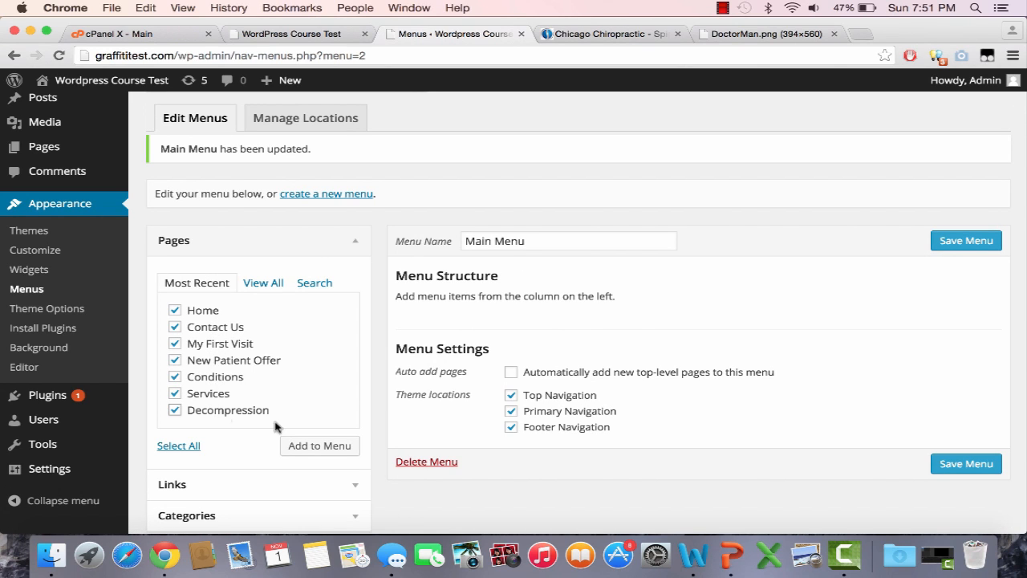
Step: Add the pages and order them Home, Services, Decompression, My First Visit, New Patient Offer, Contact Us, Conditions; save
click(339, 448)
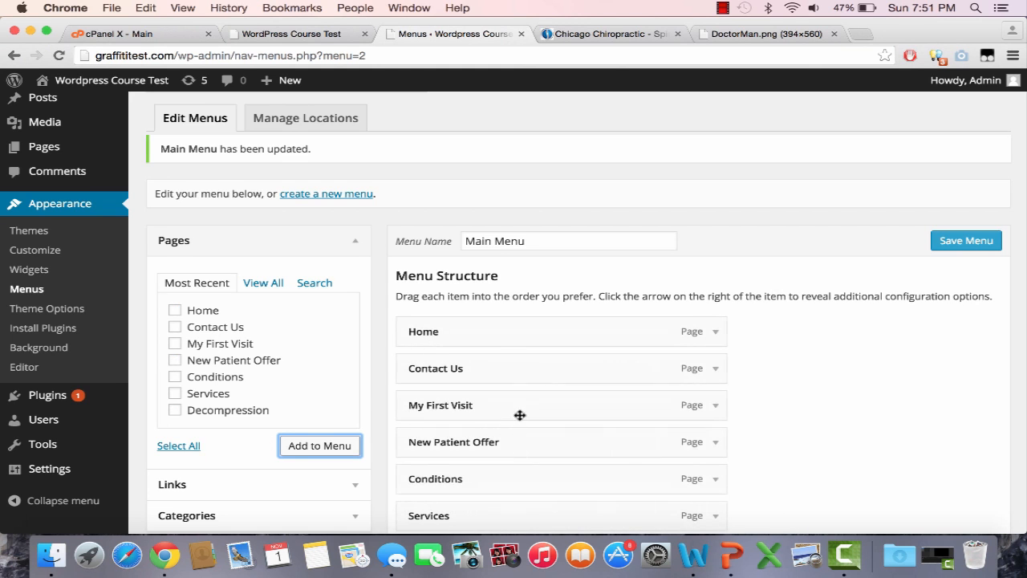
scroll(649, 355, down, 3)
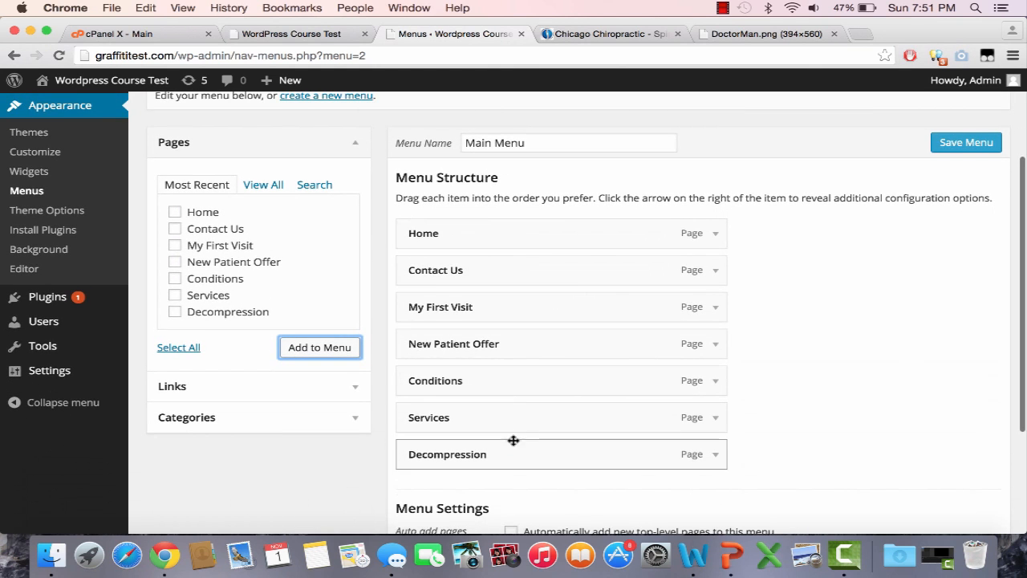
drag(541, 280, 541, 466)
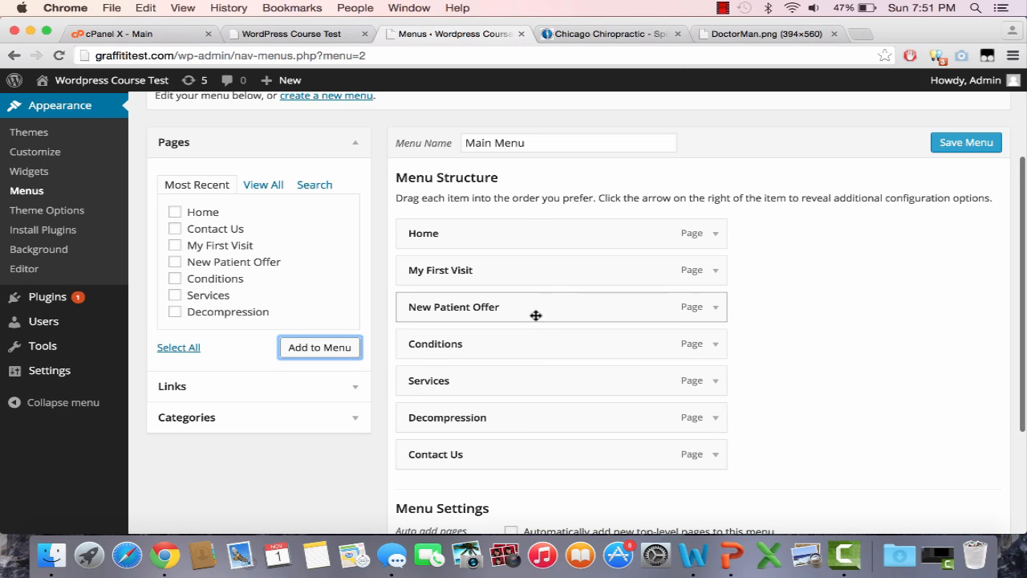
drag(536, 316, 530, 423)
drag(530, 275, 530, 399)
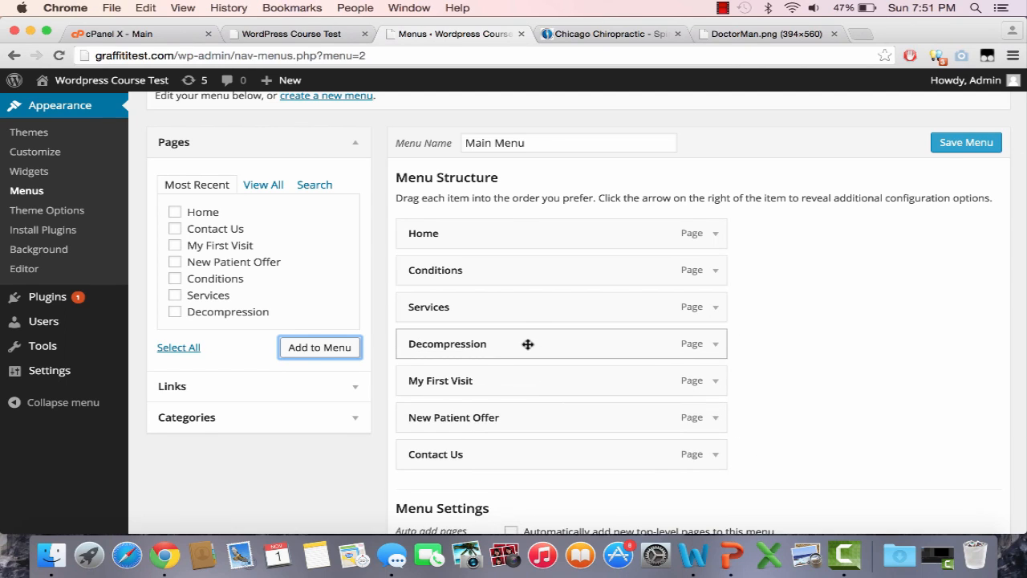
drag(521, 278, 522, 475)
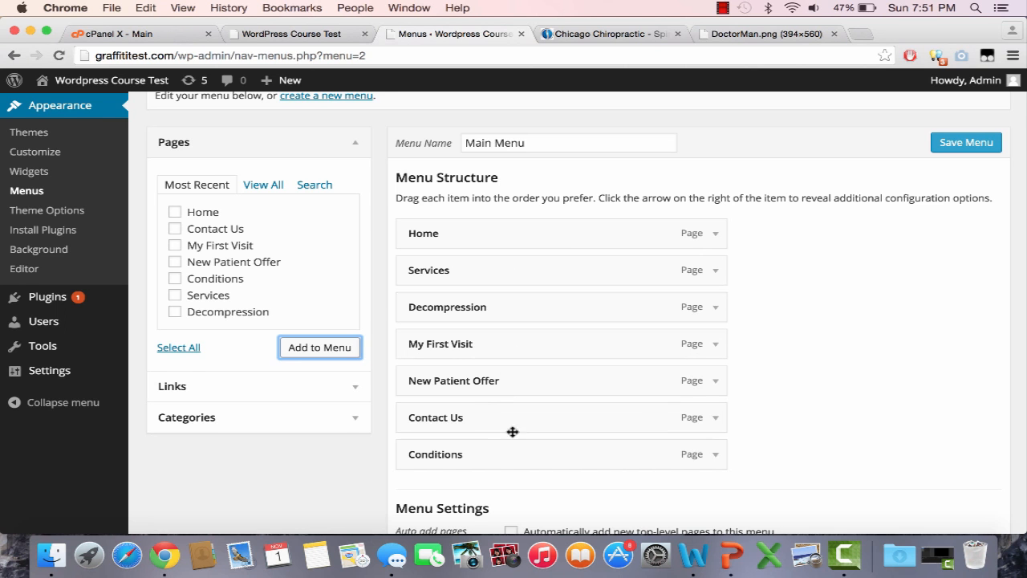
scroll(846, 284, down, 3)
click(966, 474)
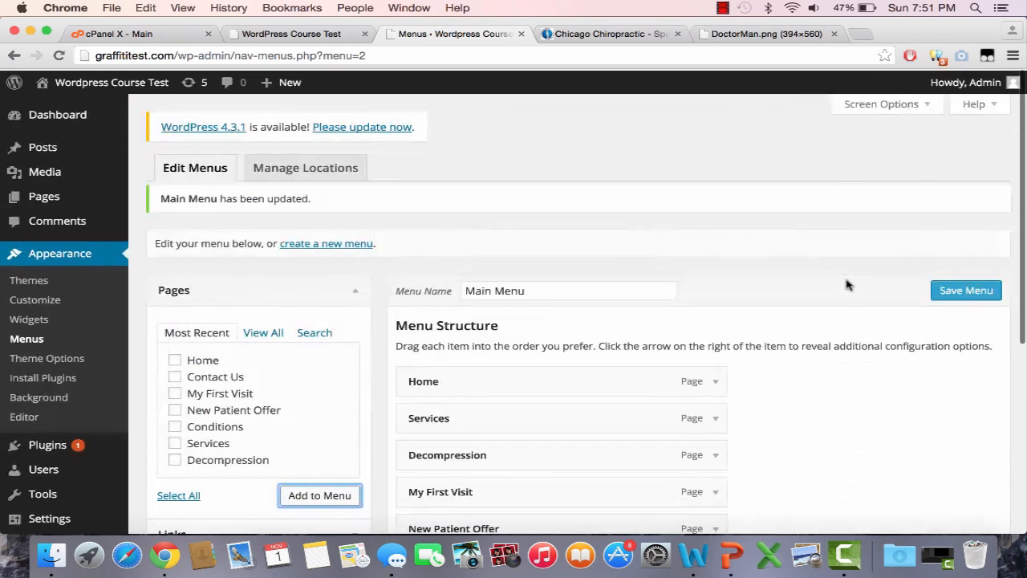
click(945, 286)
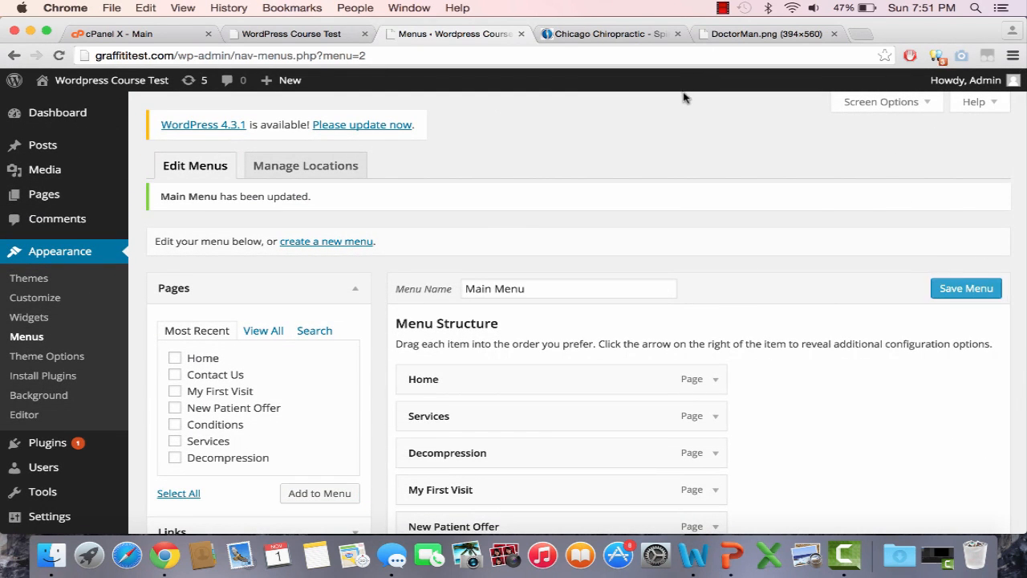
Step: Reload the live test site to check Main Menu's new order, then return to Menus
click(606, 34)
click(281, 34)
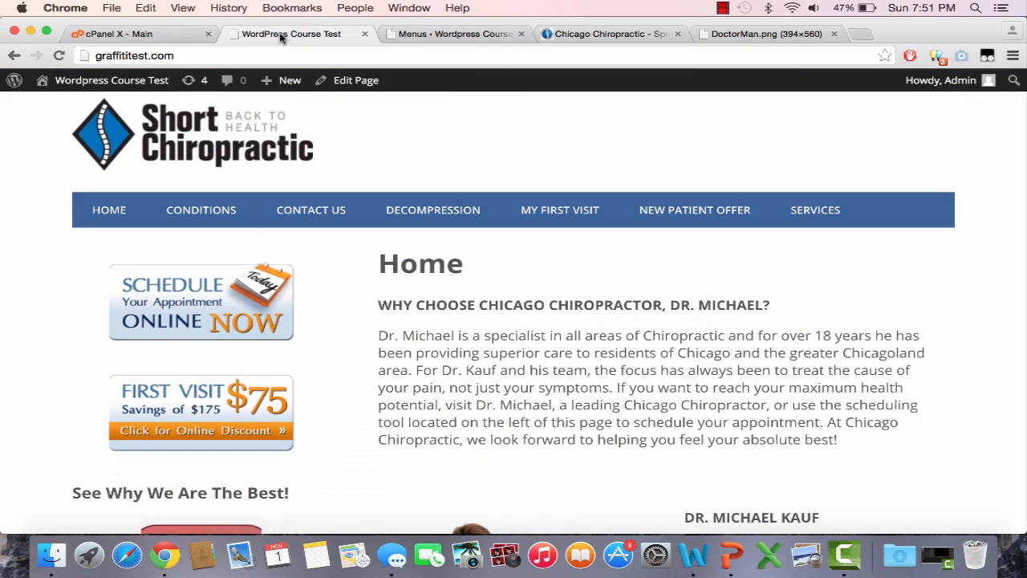
click(281, 56)
key(Return)
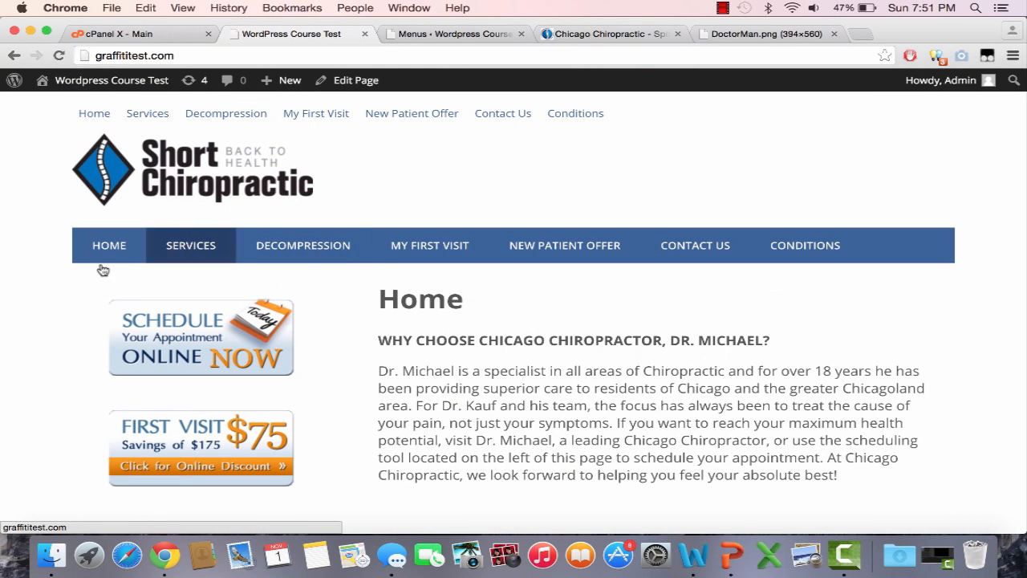
scroll(814, 260, down, 6)
scroll(817, 255, up, 6)
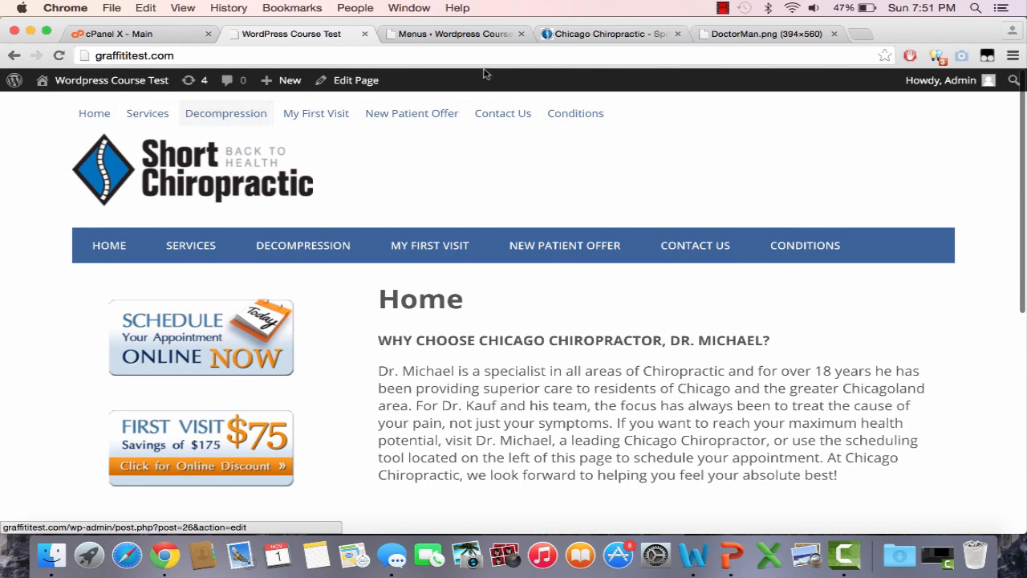
click(467, 36)
scroll(486, 250, down, 5)
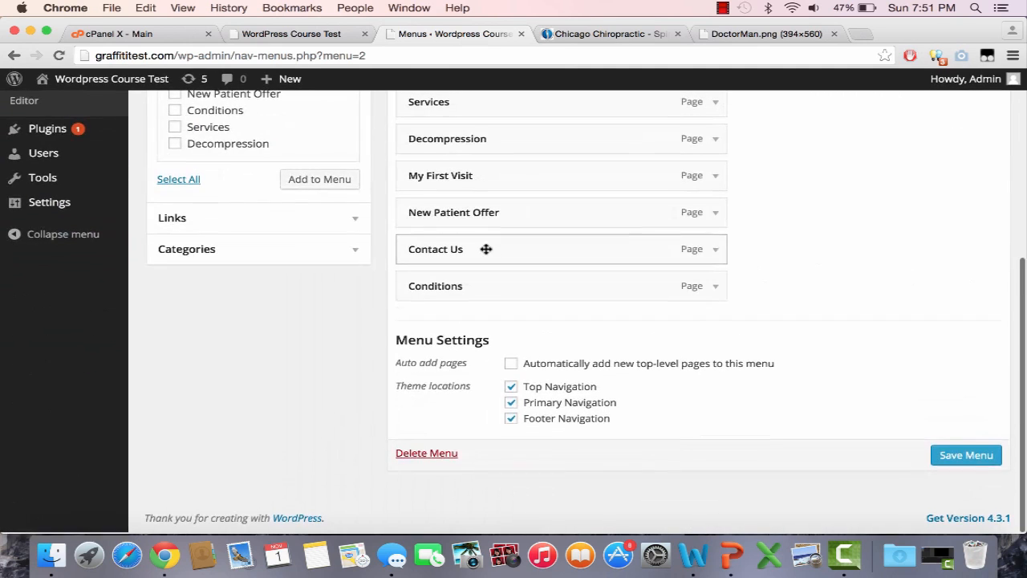
Step: Unassign Main Menu from Top Navigation, save, and reload the live site to confirm
click(510, 388)
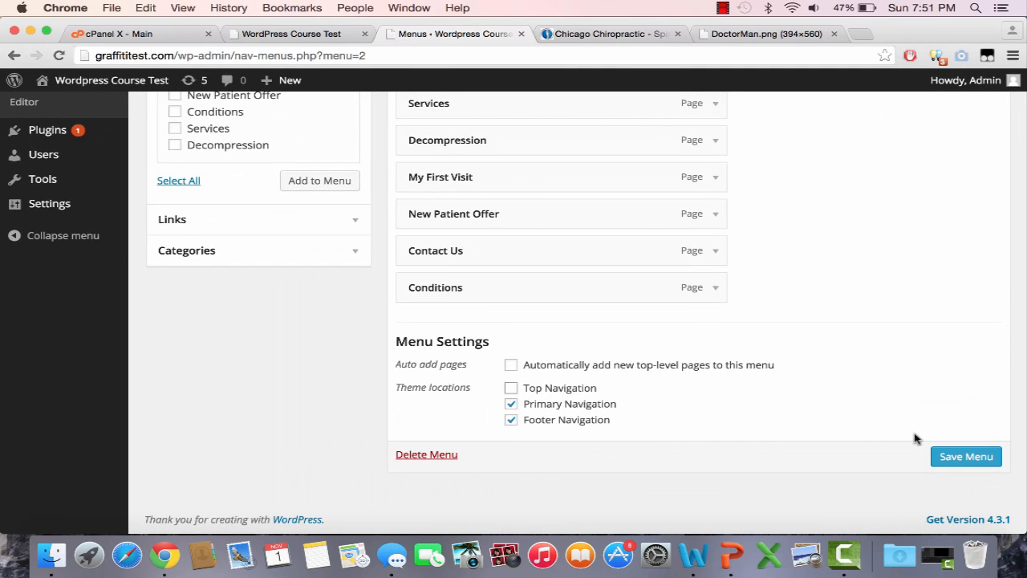
click(949, 455)
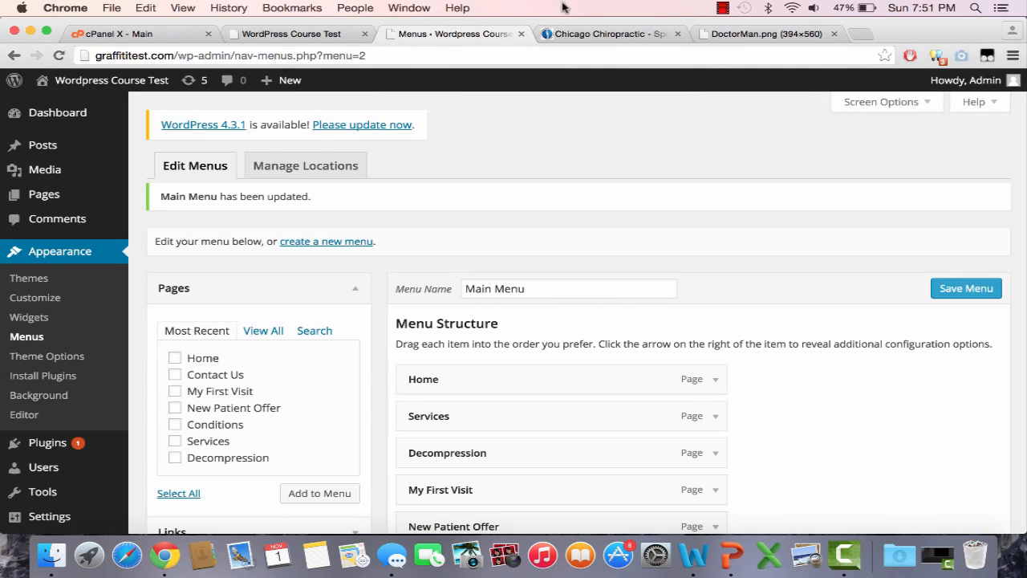
click(573, 36)
click(265, 34)
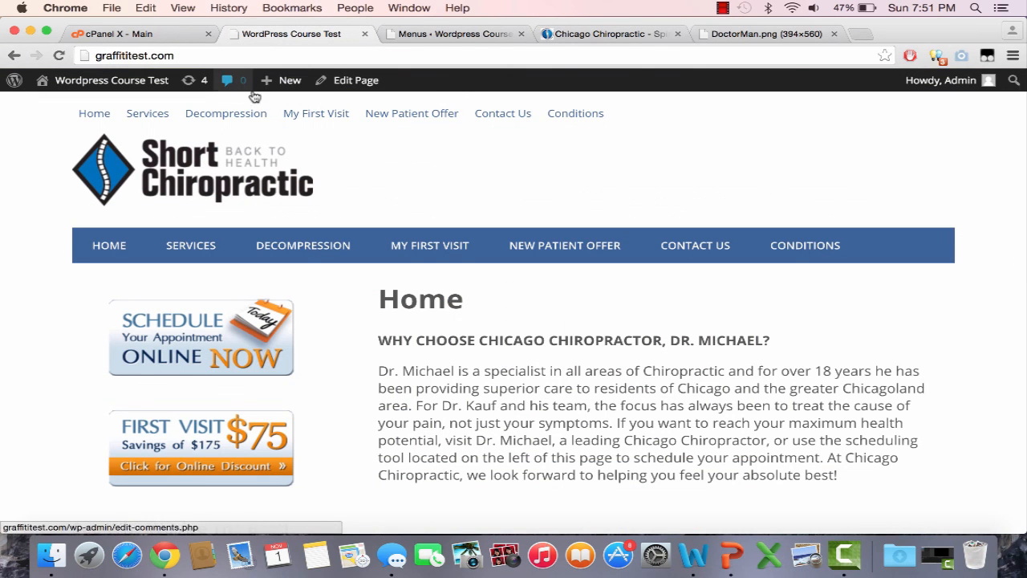
click(452, 56)
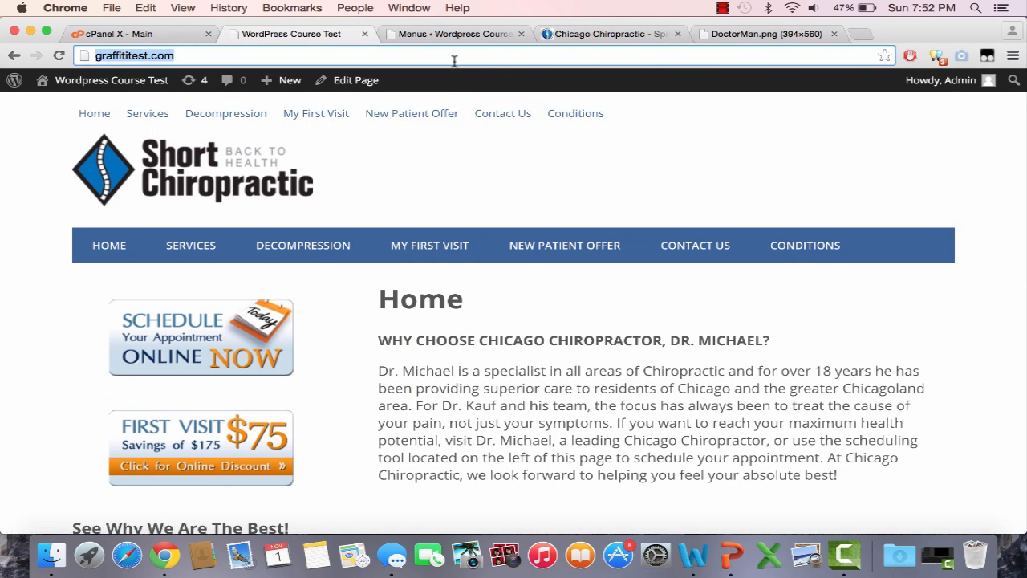
key(Return)
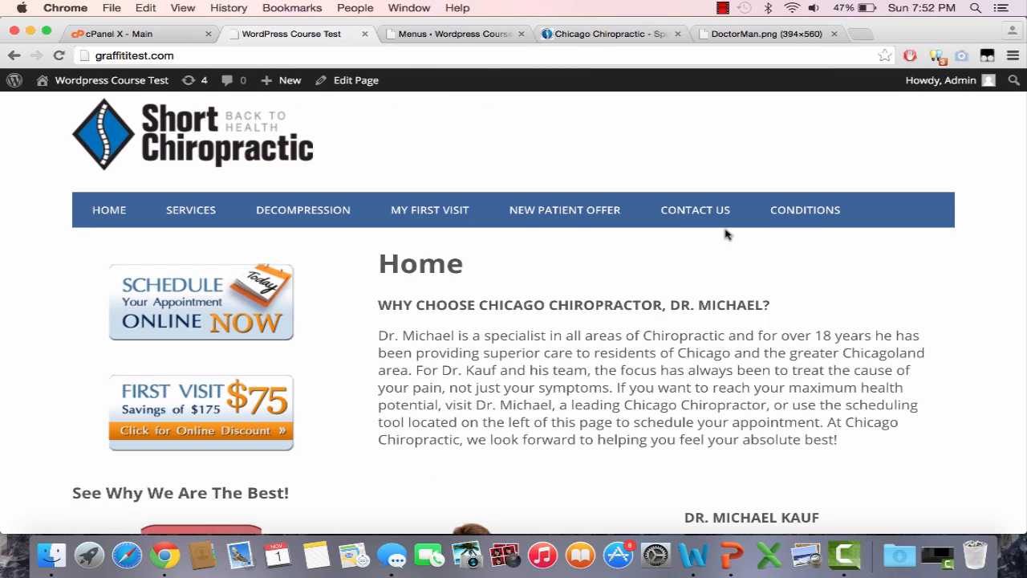
scroll(725, 233, down, 10)
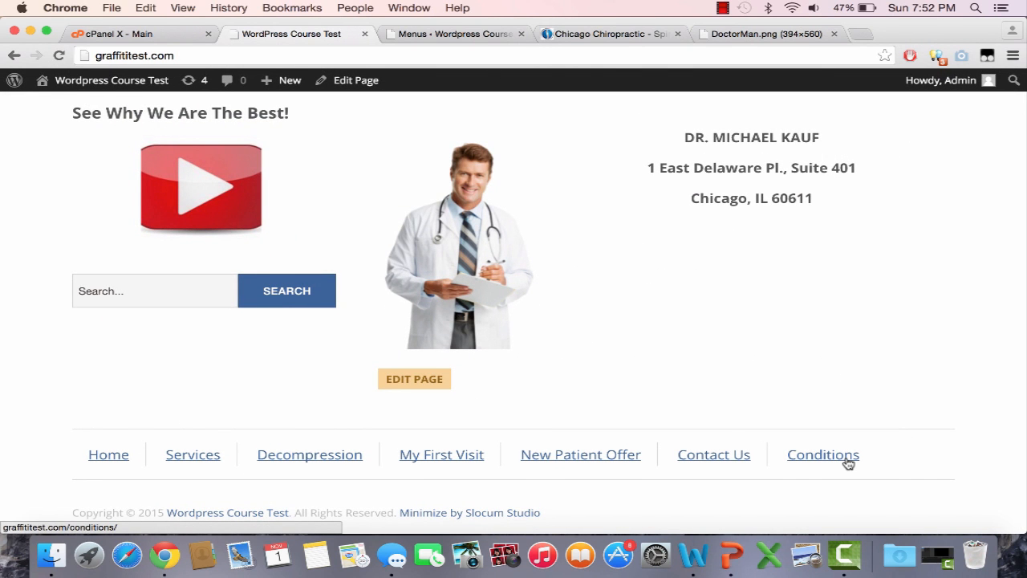
scroll(848, 463, up, 10)
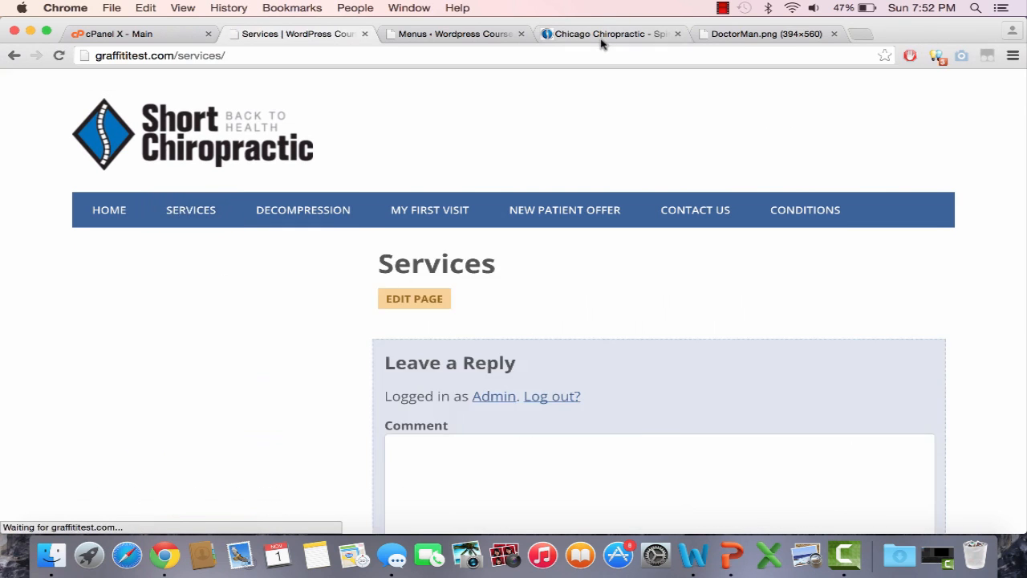
Step: Copy the Services page text from the original Chicago Chiropractic site
click(602, 34)
click(427, 229)
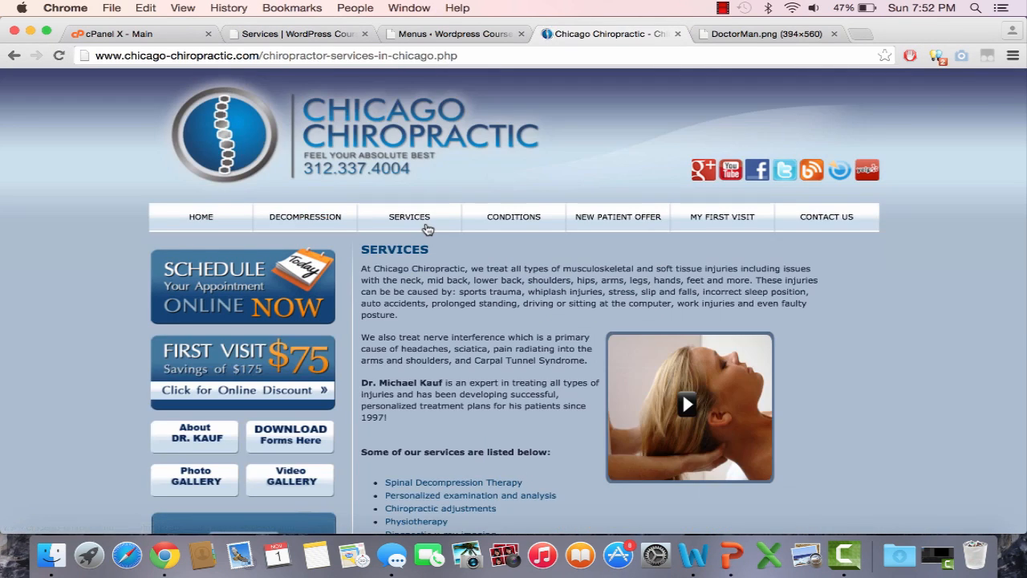
drag(426, 382, 596, 459)
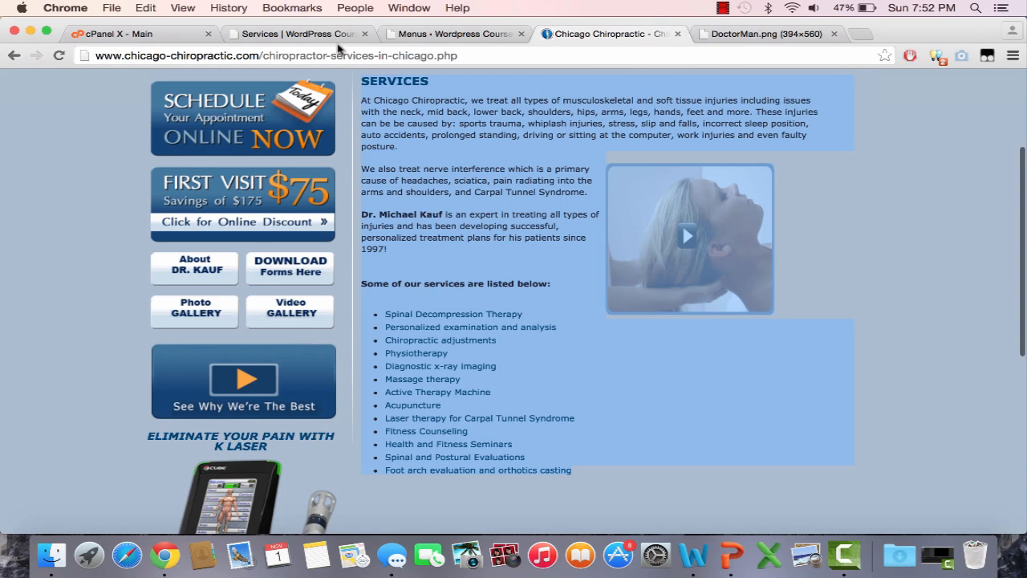
click(309, 34)
click(433, 33)
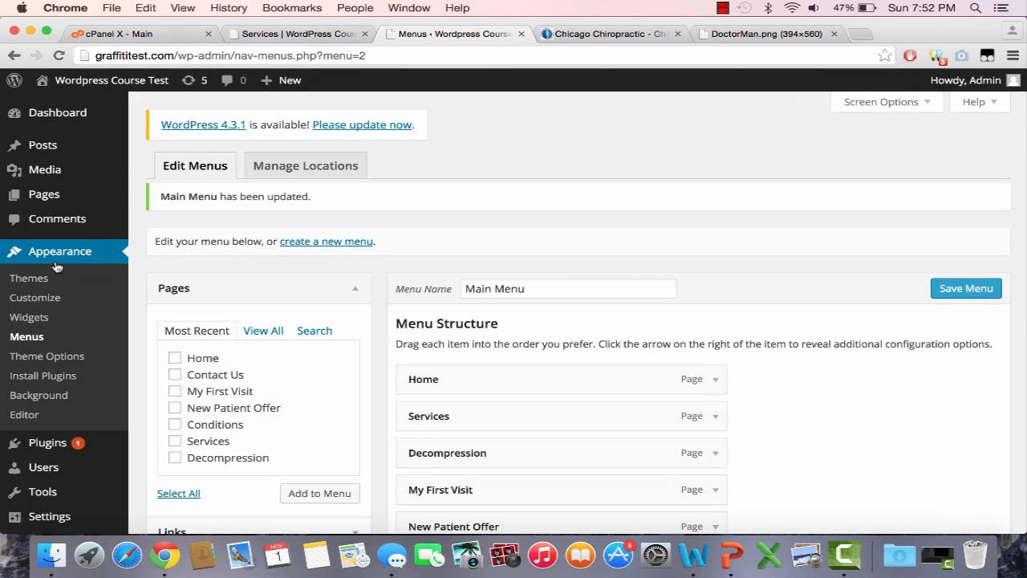
mouse_move(82, 197)
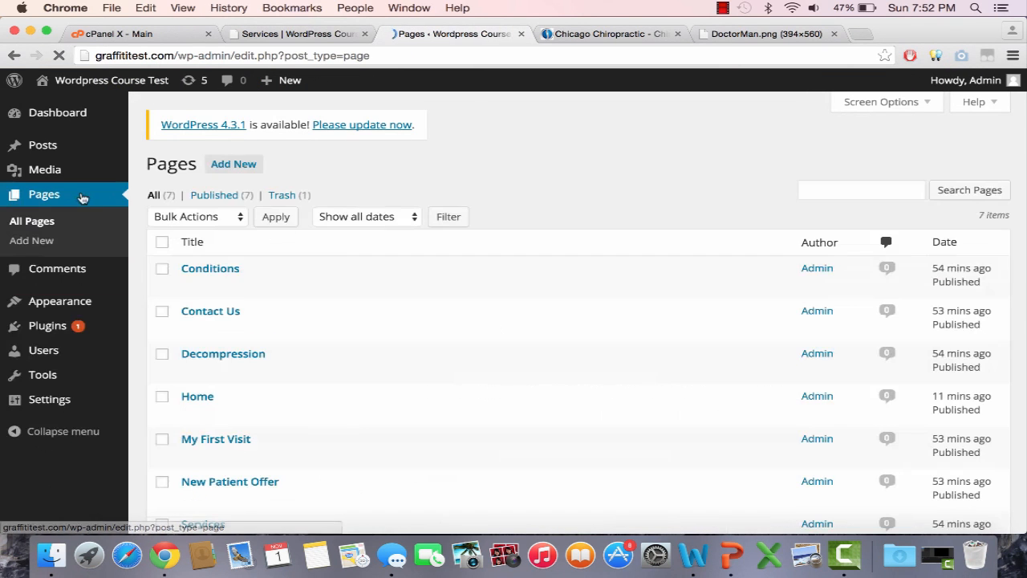
Step: Paste the services text into the Services page, bold the SERVICES heading, and update
scroll(195, 400, down, 3)
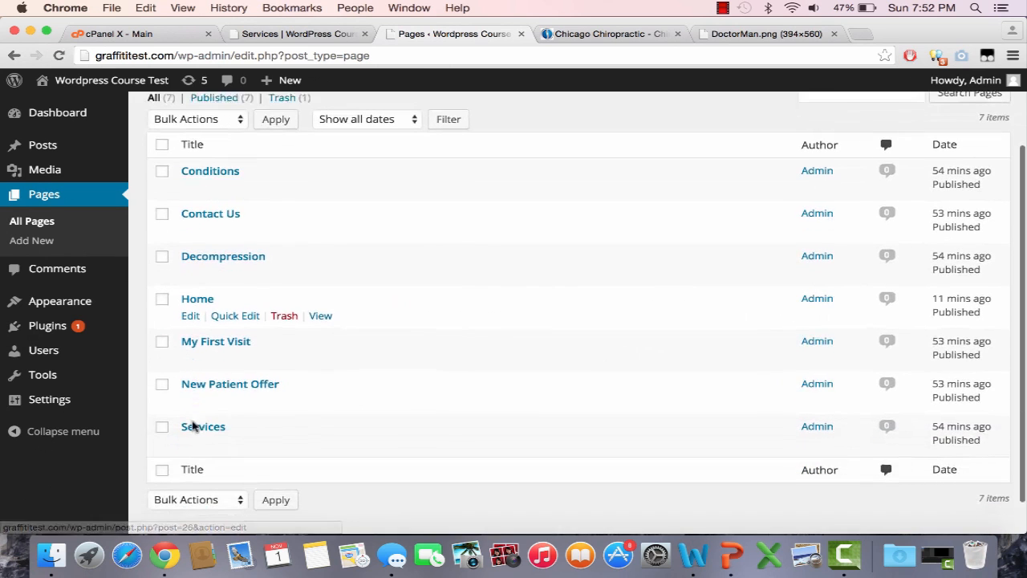
click(190, 440)
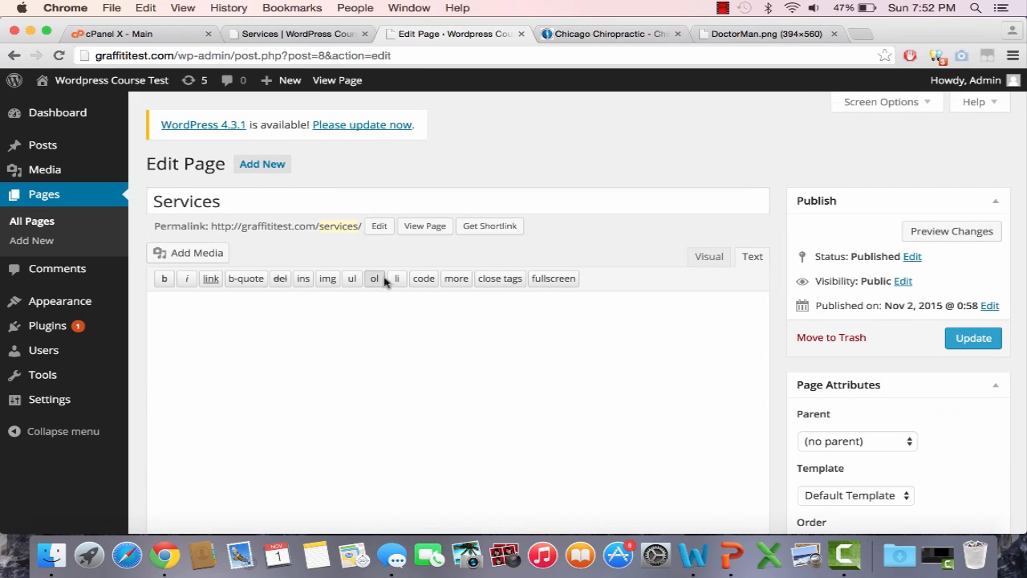
key(super+v)
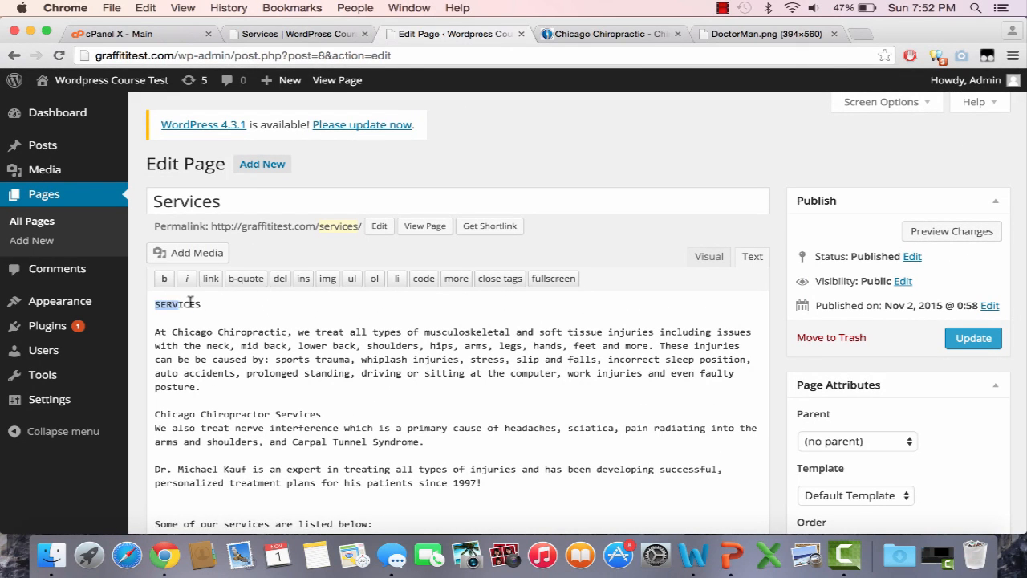
click(164, 279)
scroll(257, 386, down, 10)
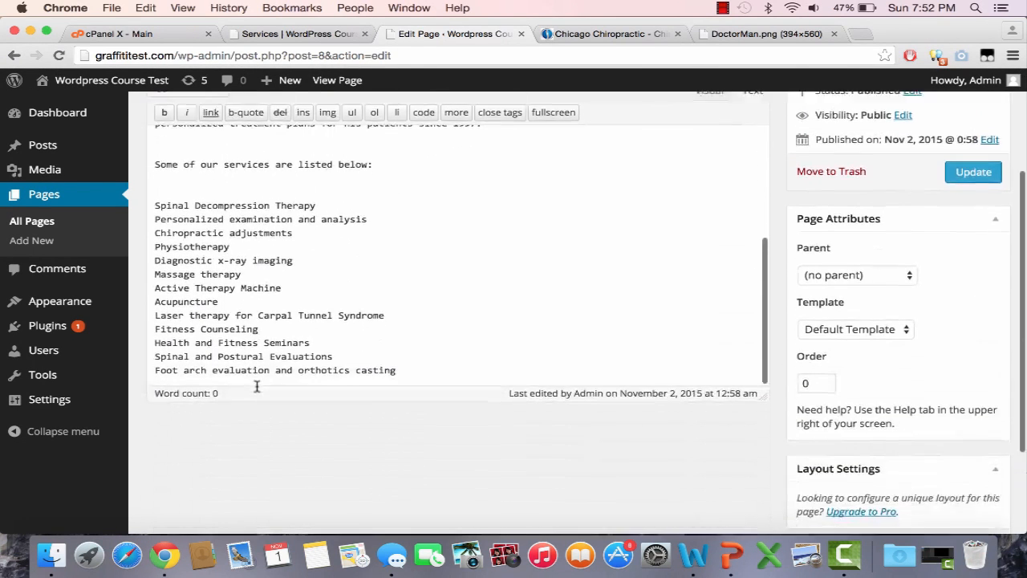
scroll(257, 386, down, 3)
click(978, 109)
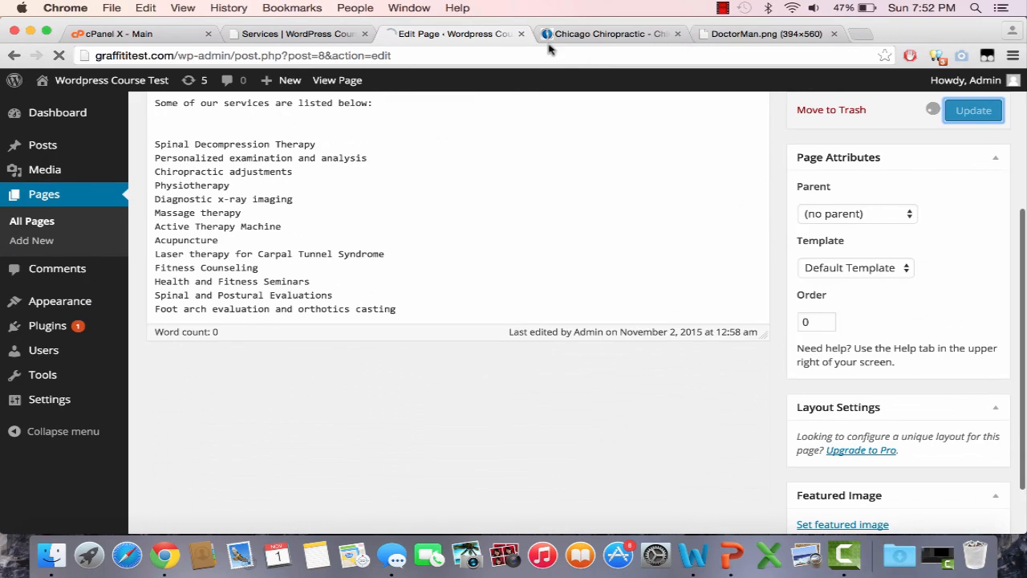
Step: Reload the live Services page to check the new content
click(616, 33)
click(550, 130)
scroll(493, 195, up, 3)
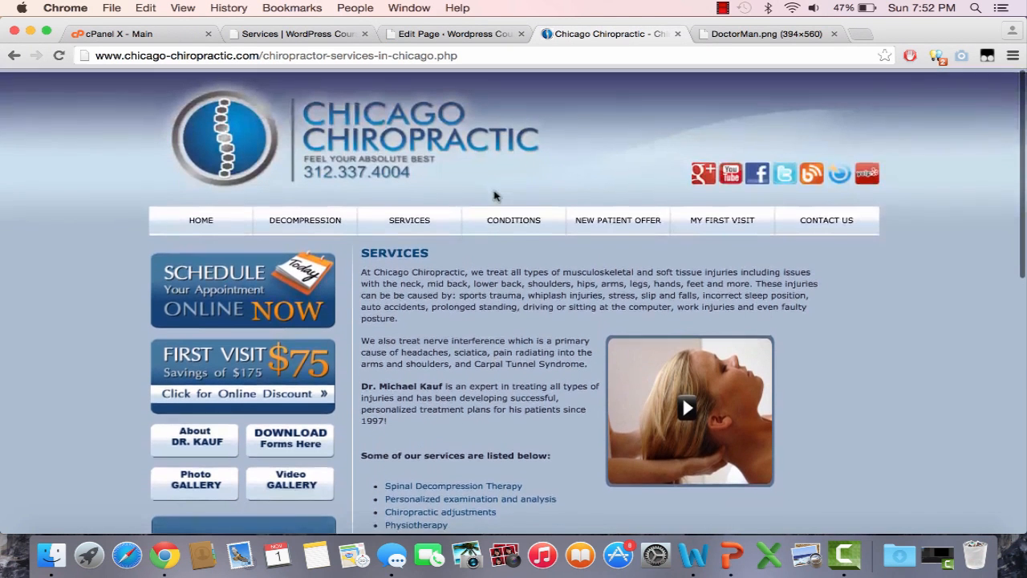
click(314, 35)
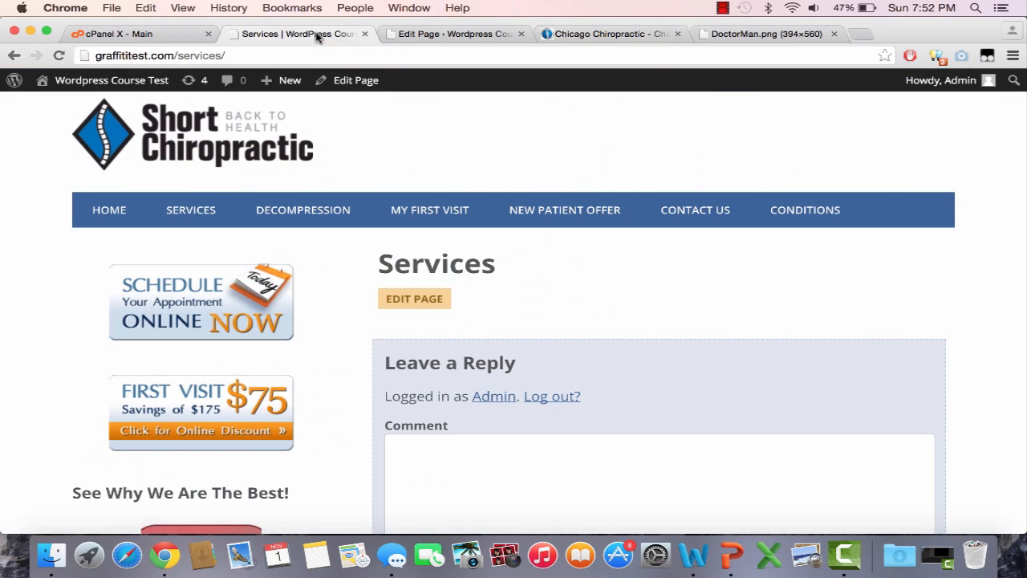
click(201, 213)
scroll(449, 347, down, 10)
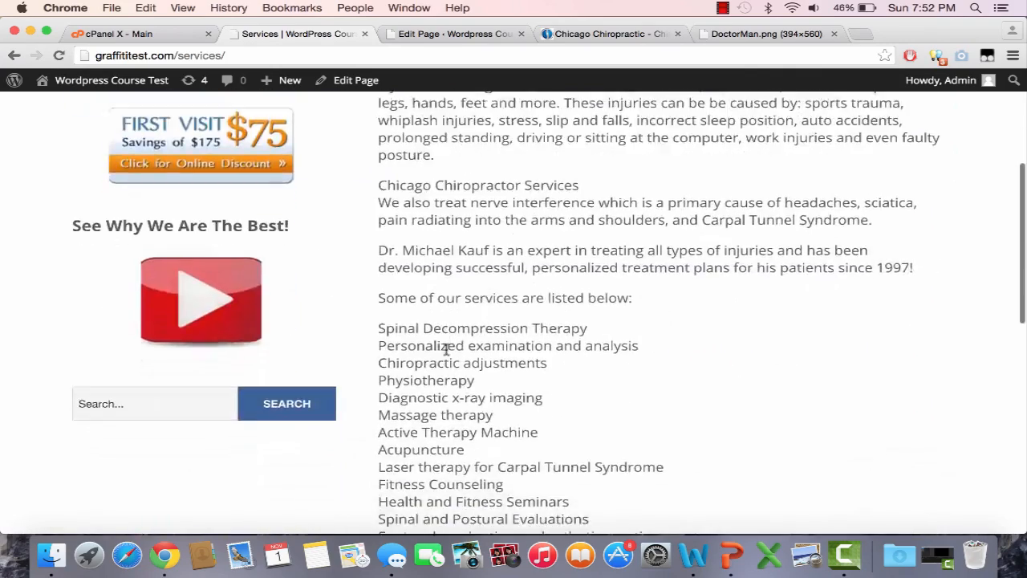
scroll(447, 349, up, 10)
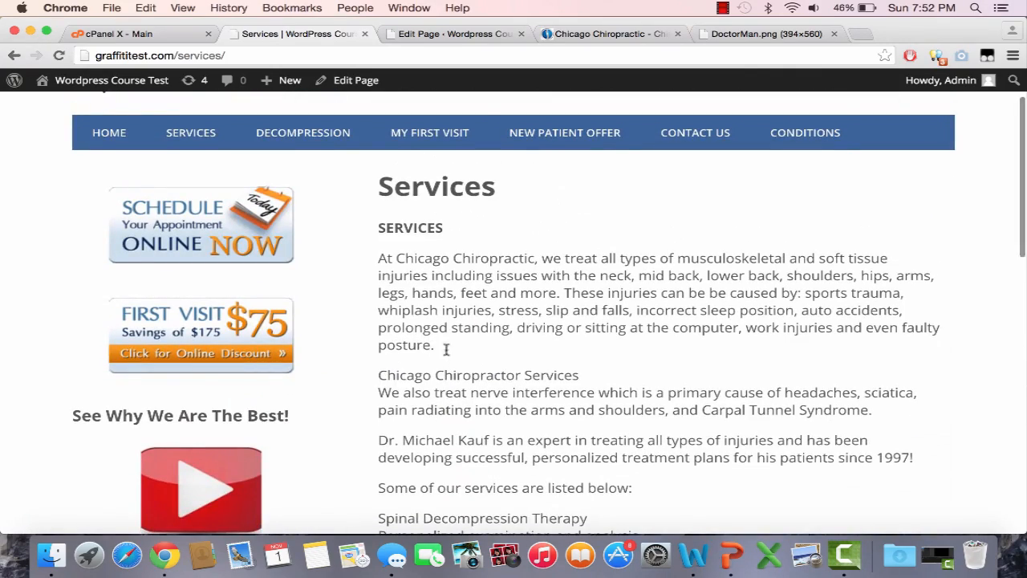
click(476, 33)
Step: Bold the services-list intro line and the 'Chicago Chiropractor Services' line, then update the page
scroll(409, 367, up, 10)
scroll(409, 365, down, 5)
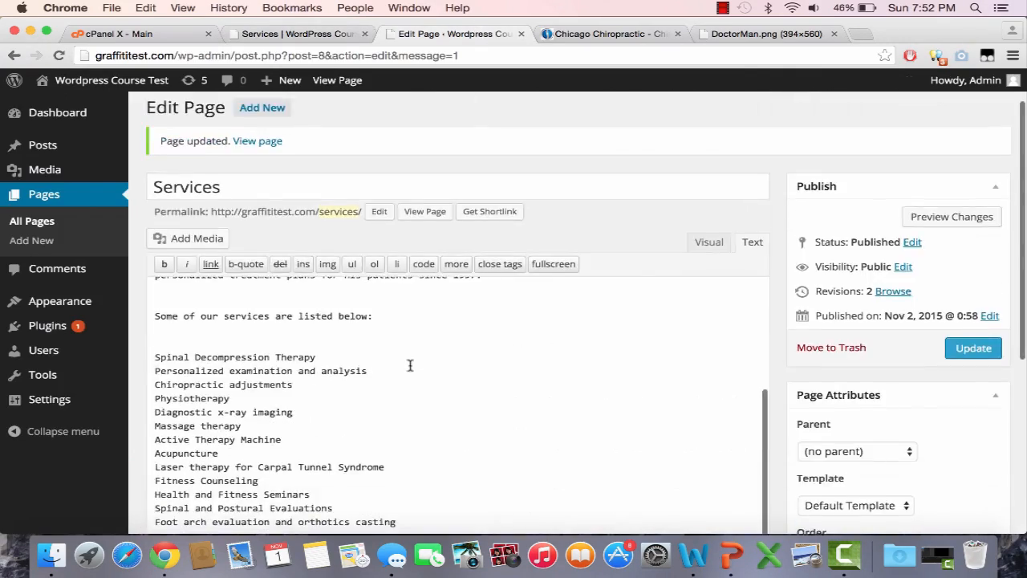
drag(384, 309, 131, 313)
click(163, 264)
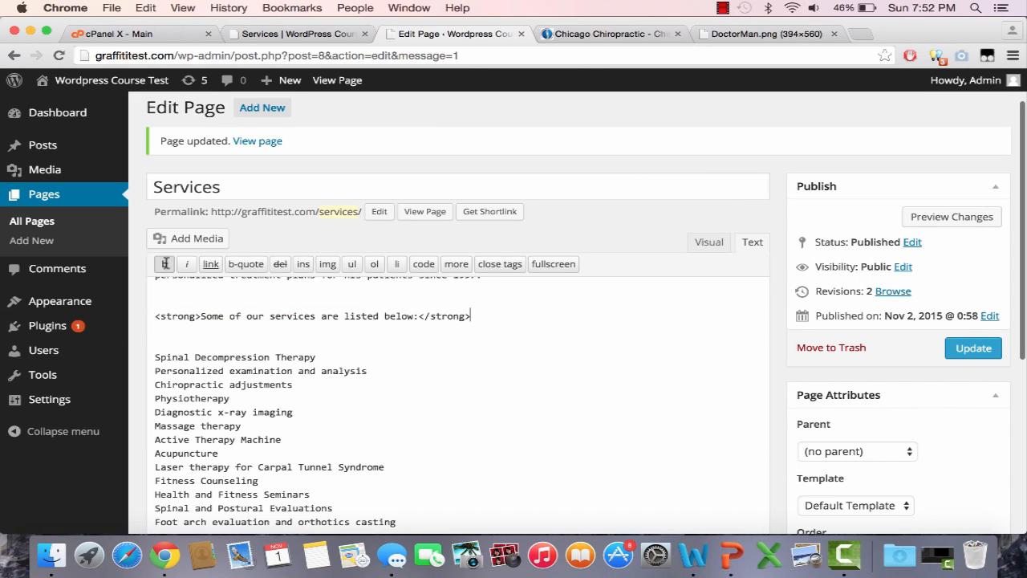
scroll(343, 384, up, 3)
scroll(342, 383, up, 2)
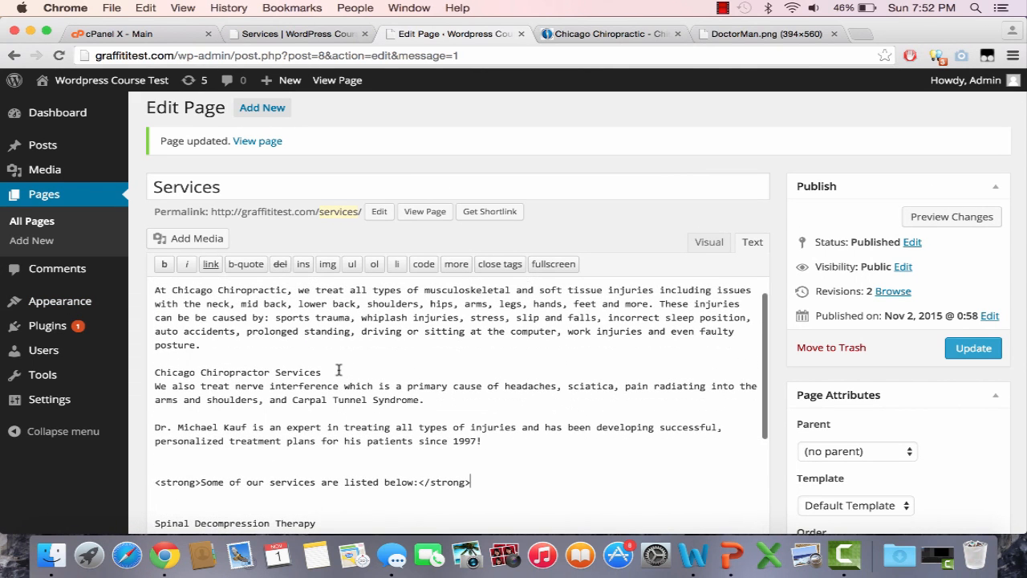
drag(275, 371, 147, 371)
click(163, 264)
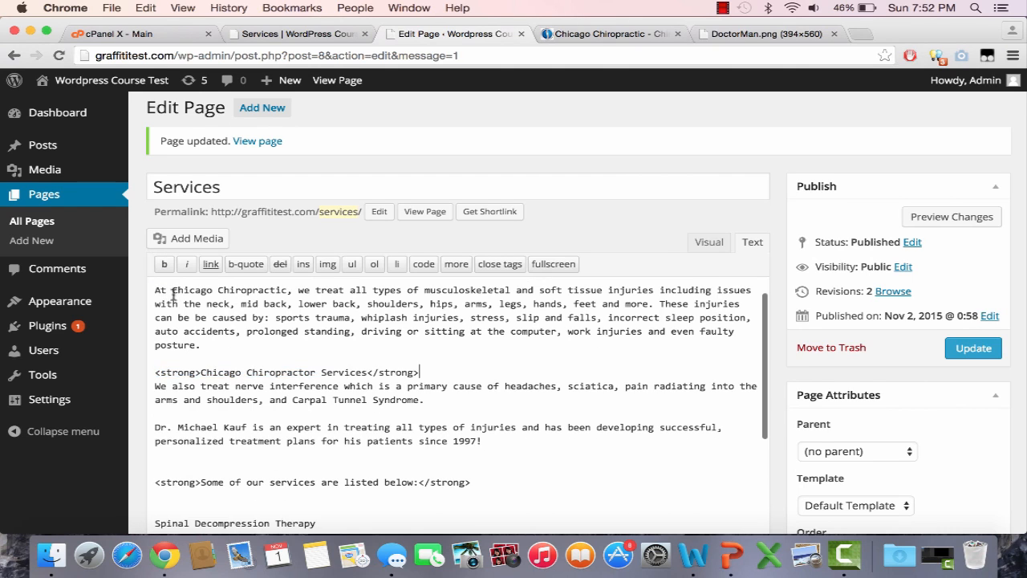
scroll(216, 360, up, 3)
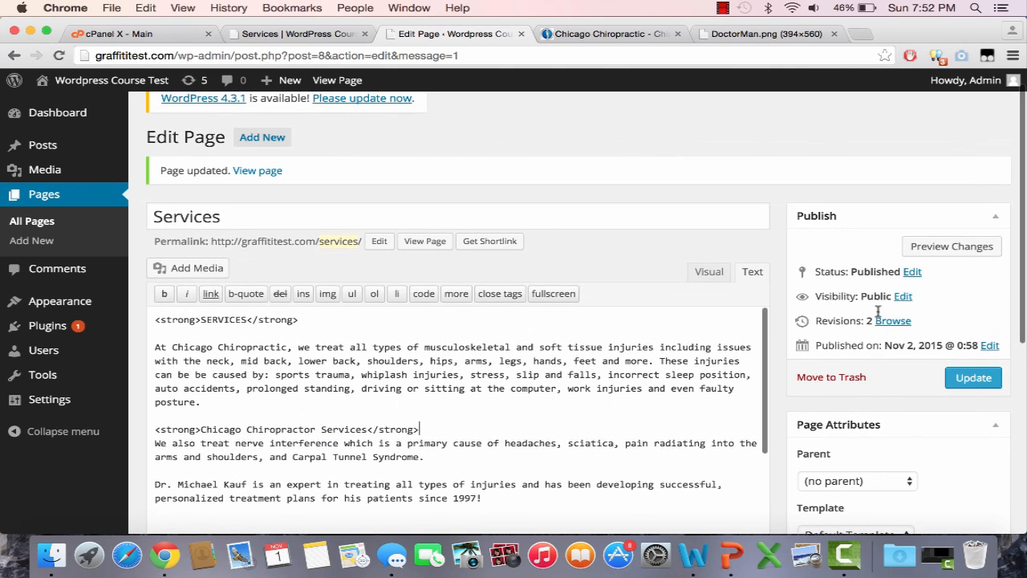
click(973, 378)
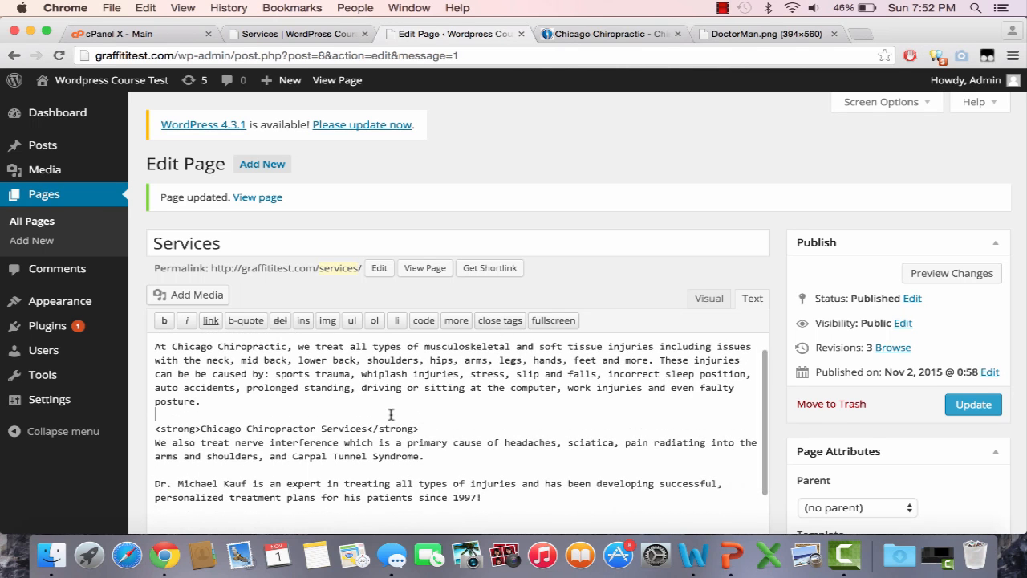
scroll(391, 414, down, 2)
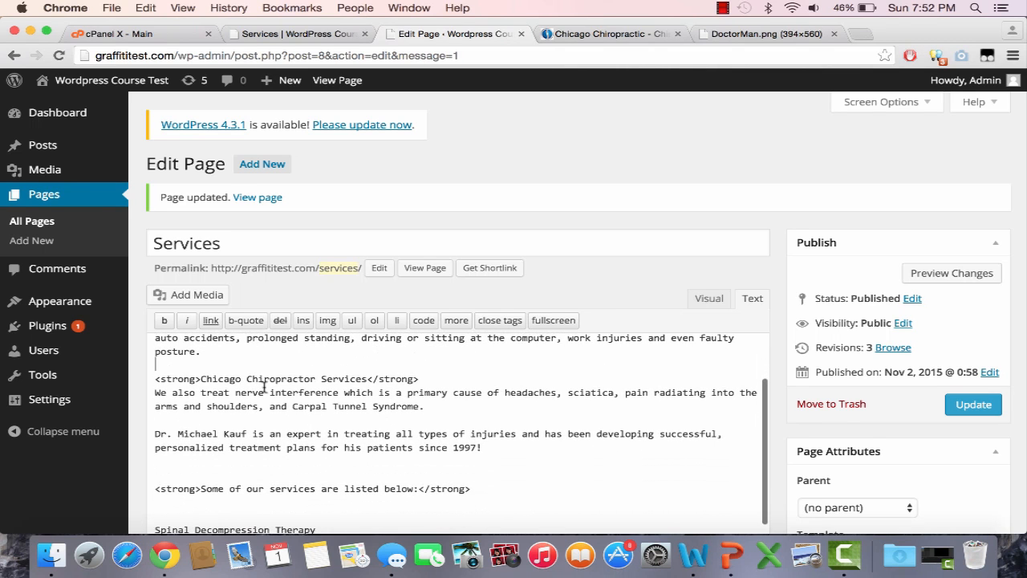
click(297, 34)
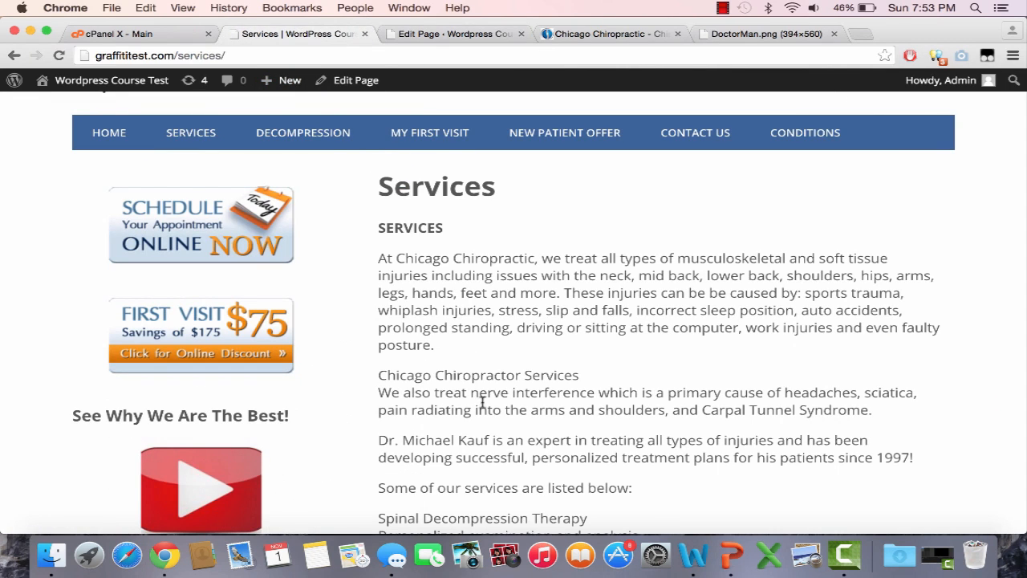
Step: Reload the live Services page to check the bold subheadings
key(super+r)
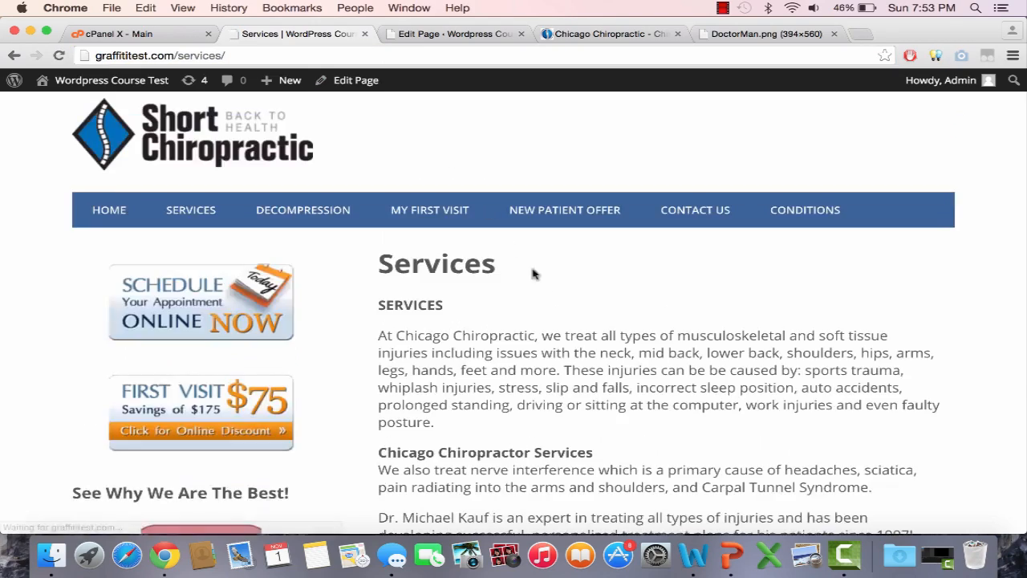
scroll(532, 273, down, 5)
scroll(548, 298, down, 4)
scroll(548, 298, up, 10)
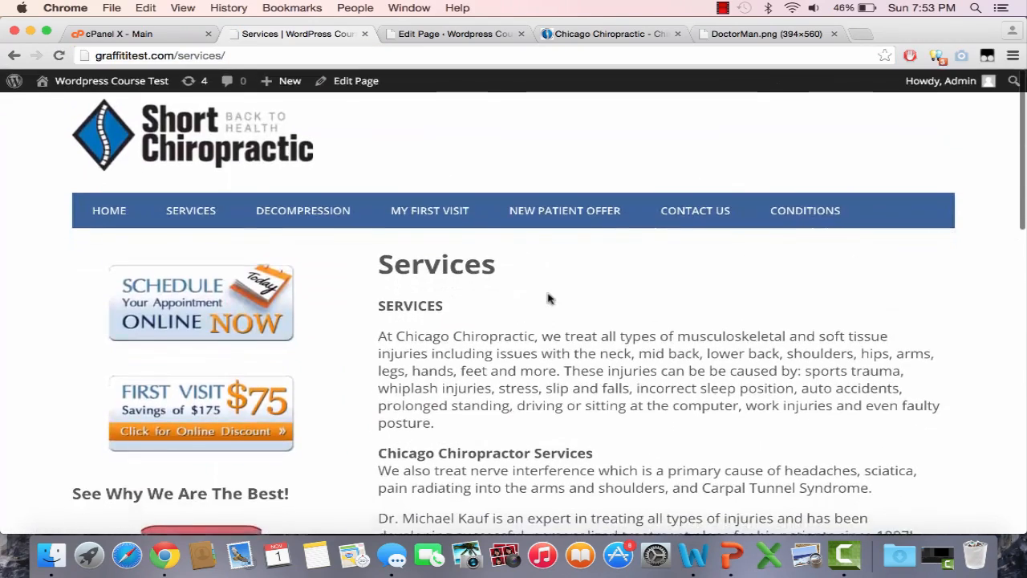
scroll(548, 298, down, 2)
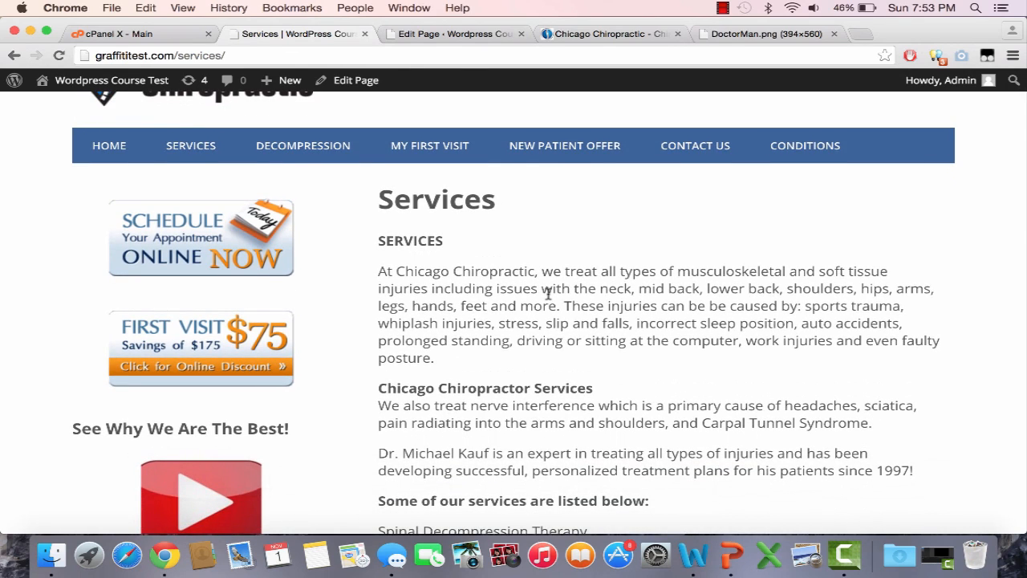
scroll(548, 293, down, 5)
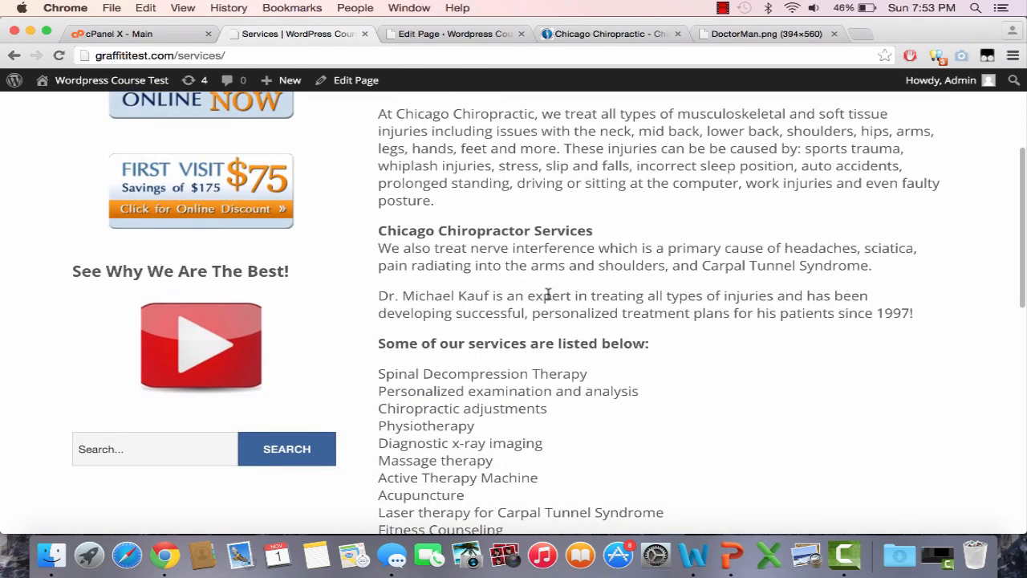
scroll(548, 294, up, 7)
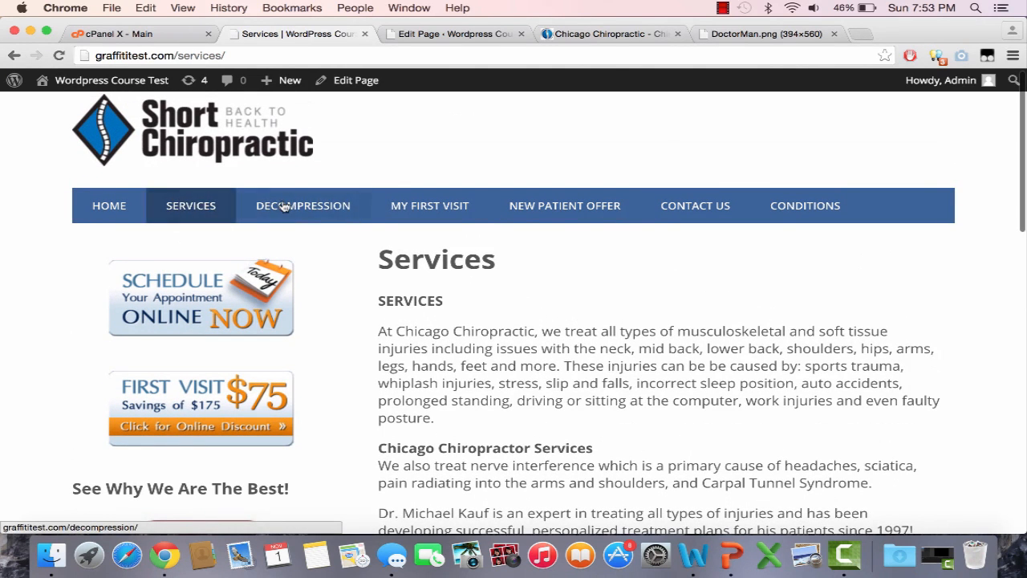
Step: Copy the 'Your First Visit to the Chiropractor' text from the original site's My First Visit page
click(585, 34)
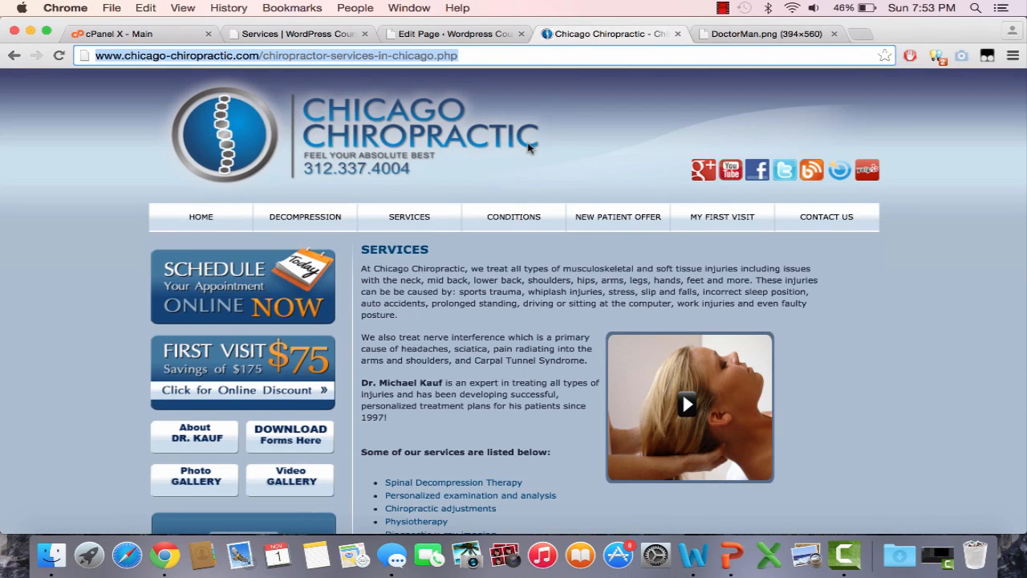
click(722, 218)
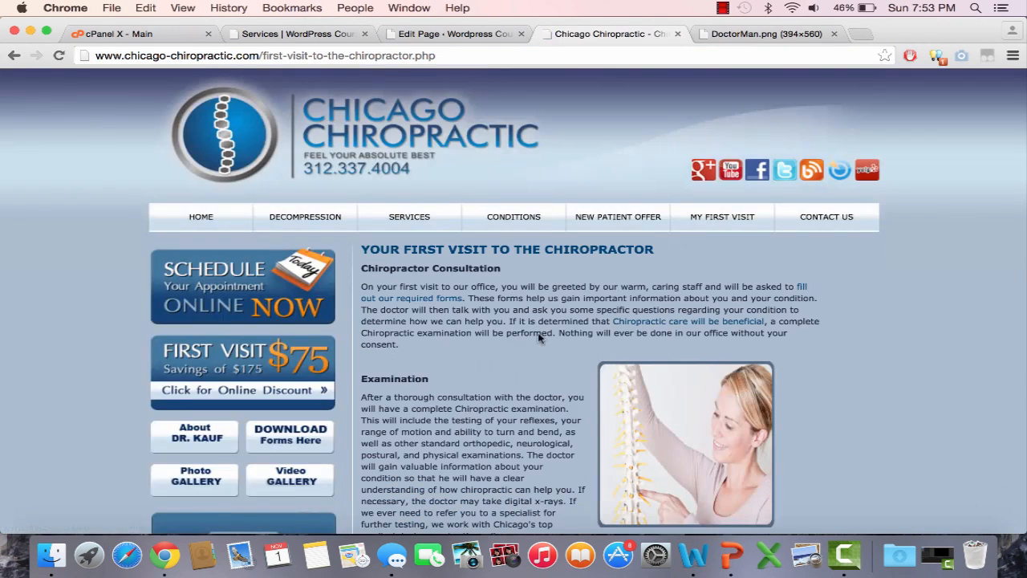
scroll(538, 333, down, 12)
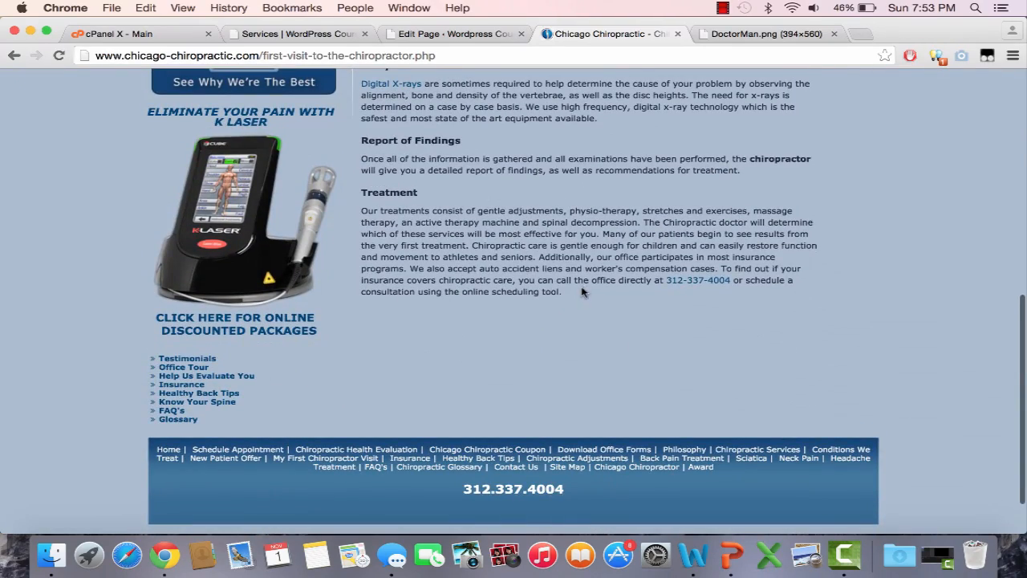
drag(475, 184, 374, 241)
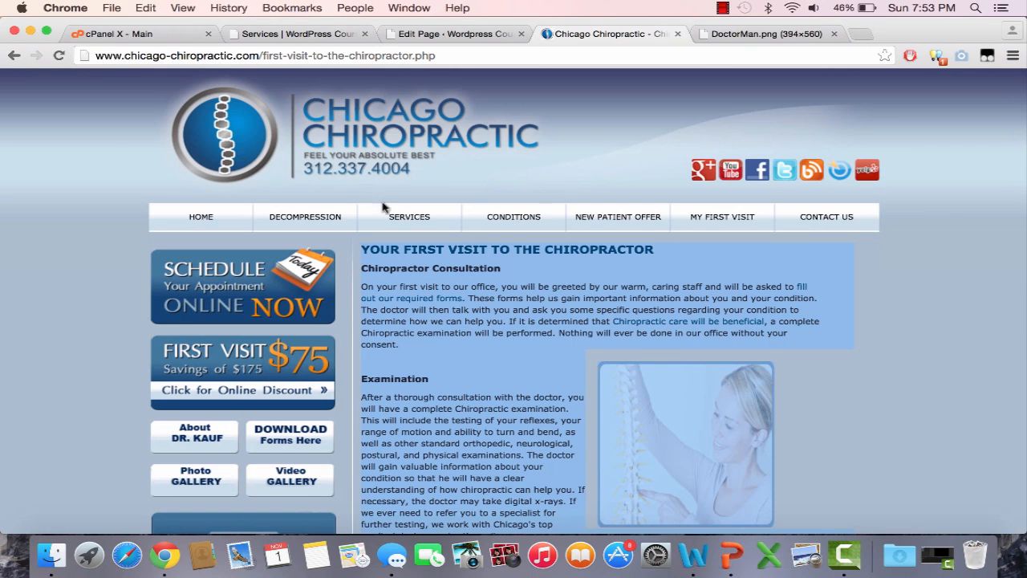
click(314, 36)
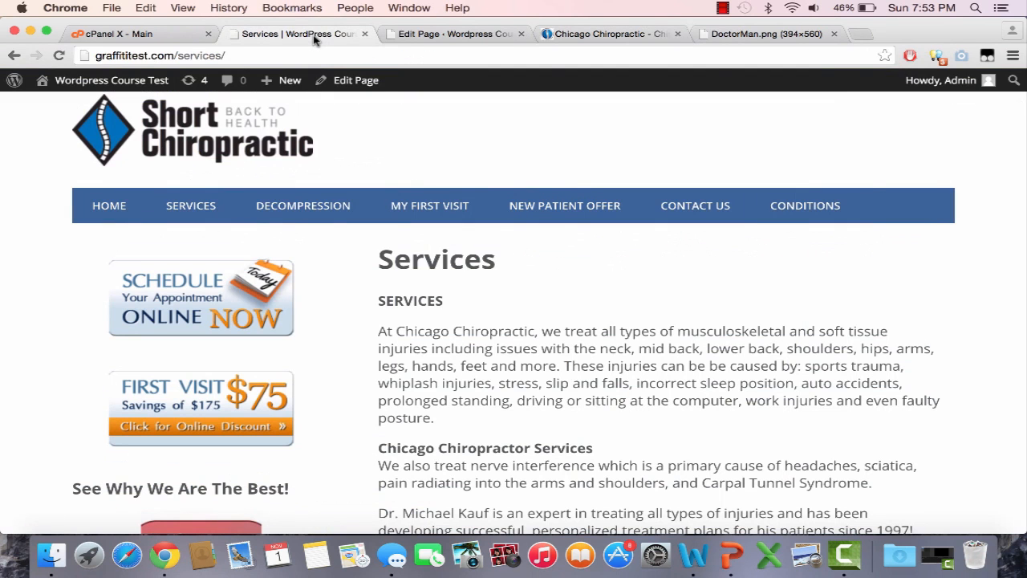
click(420, 34)
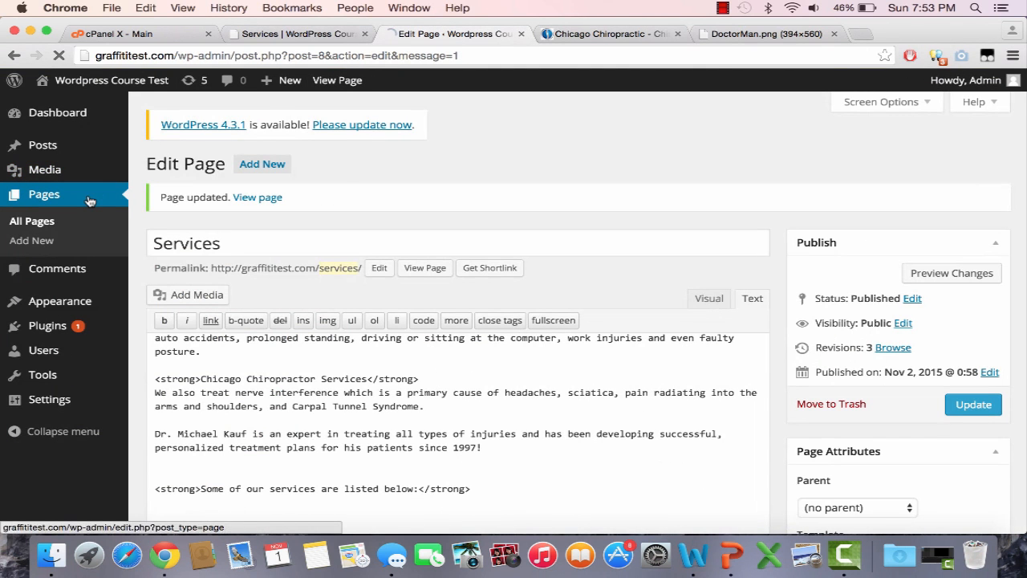
Step: Paste the copied first-visit text into My First Visit and wrap its title in an h1 tag
scroll(365, 362, down, 2)
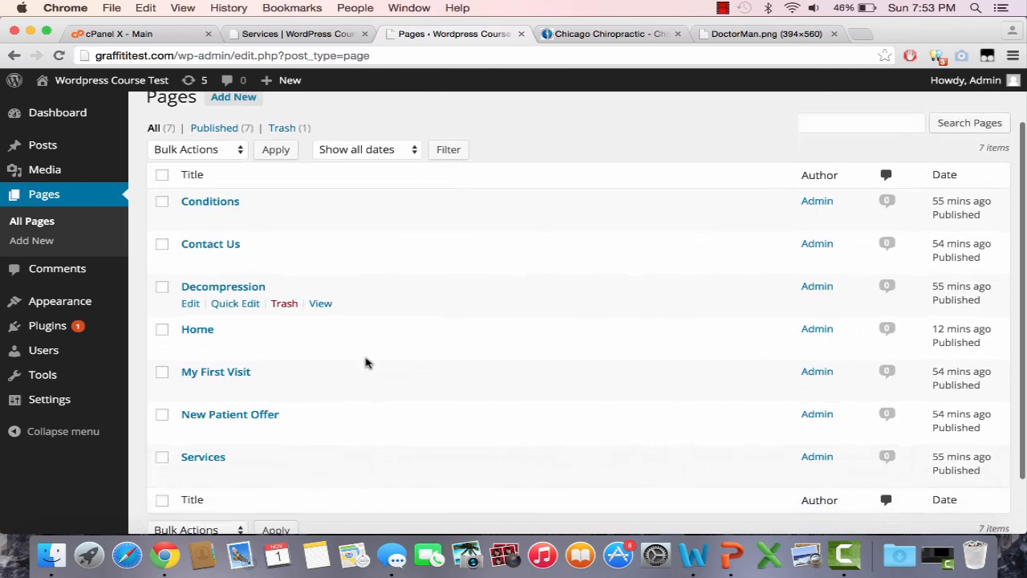
click(190, 391)
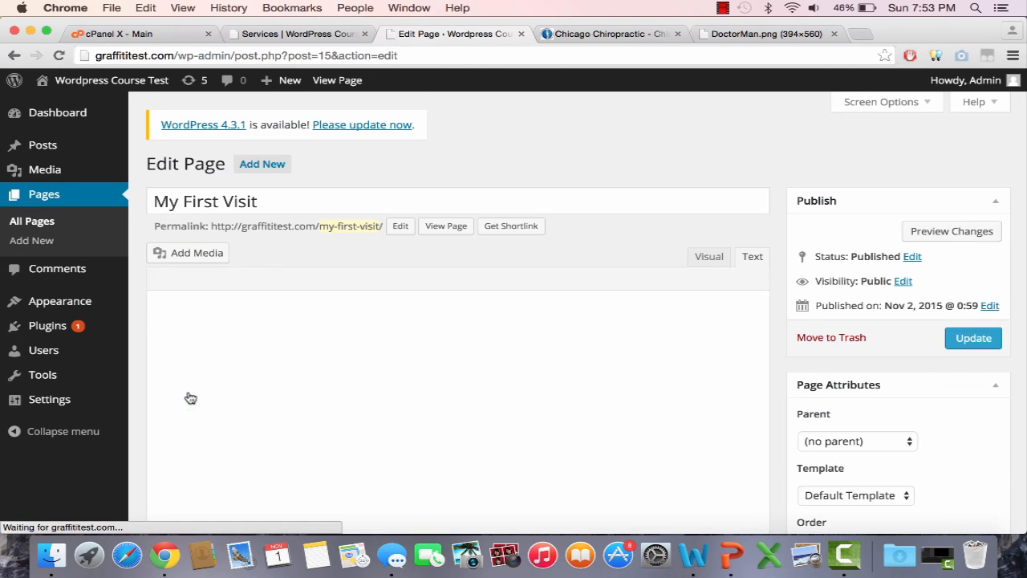
key(super+v)
scroll(305, 353, up, 10)
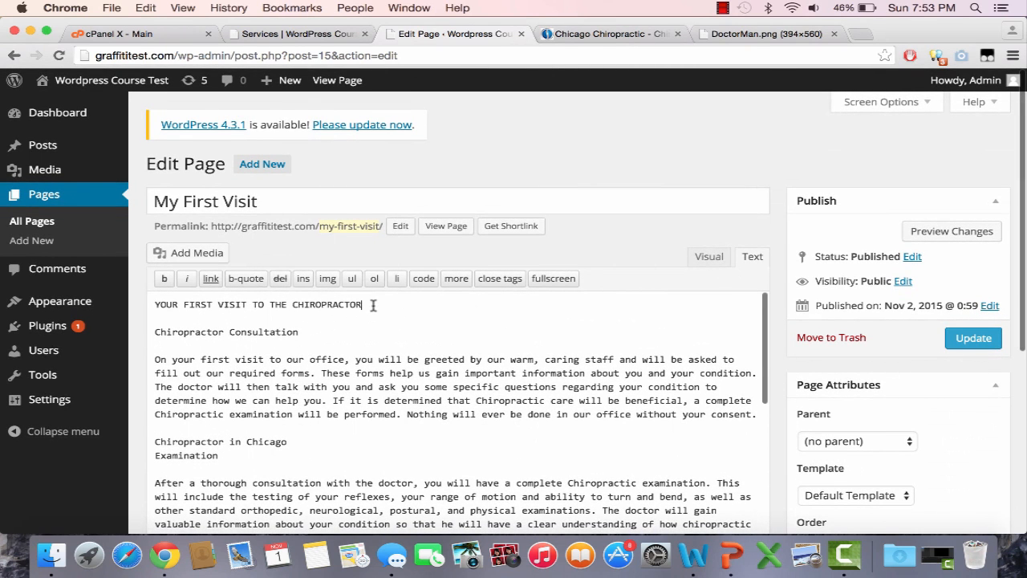
text(</h1>)
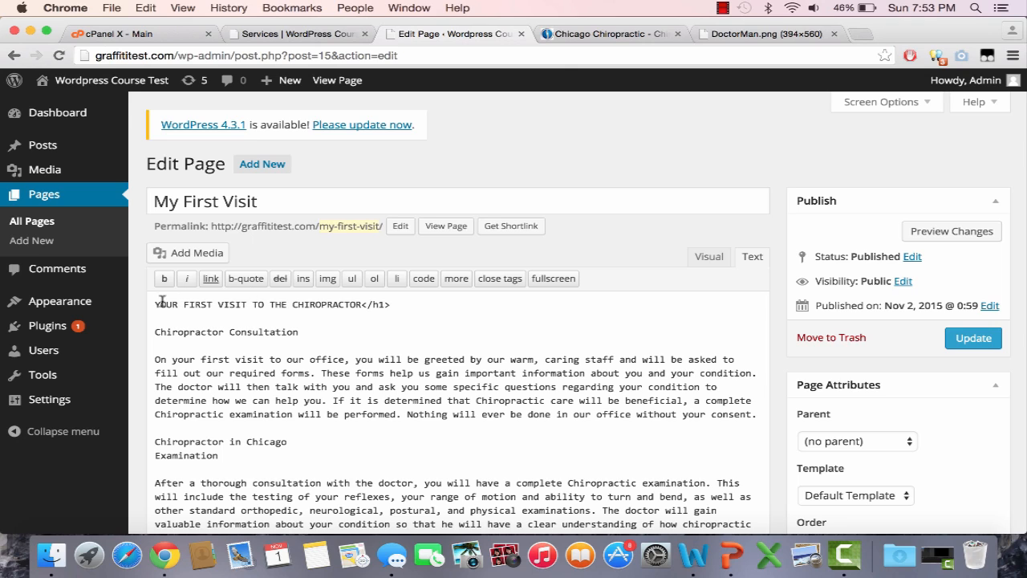
text(<)
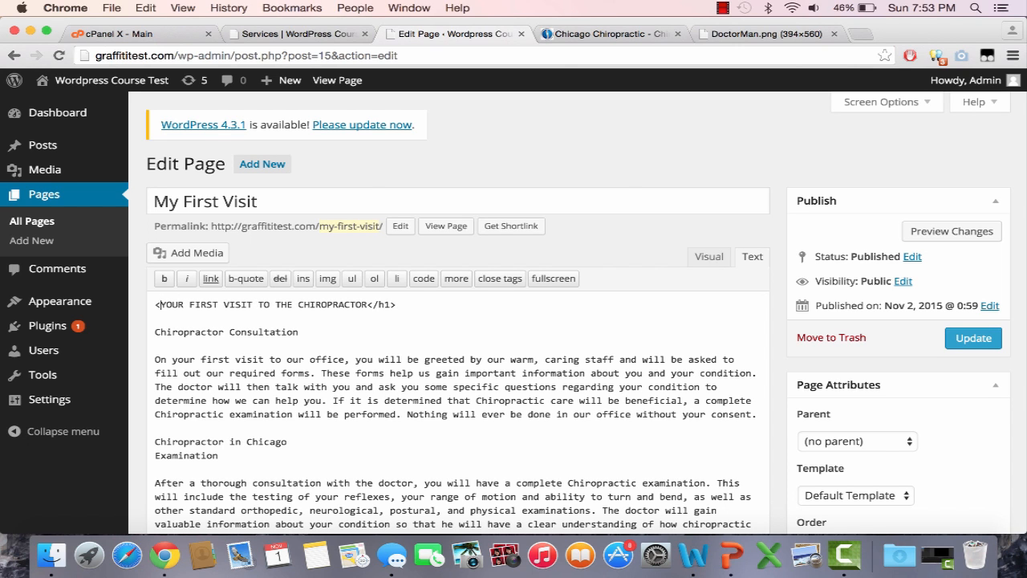
text(h1>)
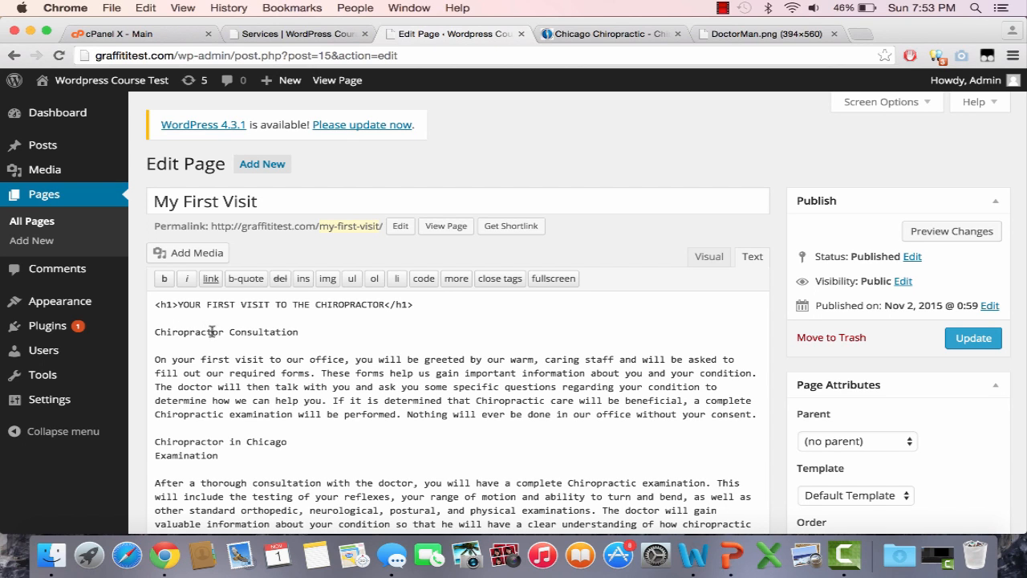
Step: Bold the Chiropractor Consultation and X-ray subheadings
drag(317, 334, 158, 331)
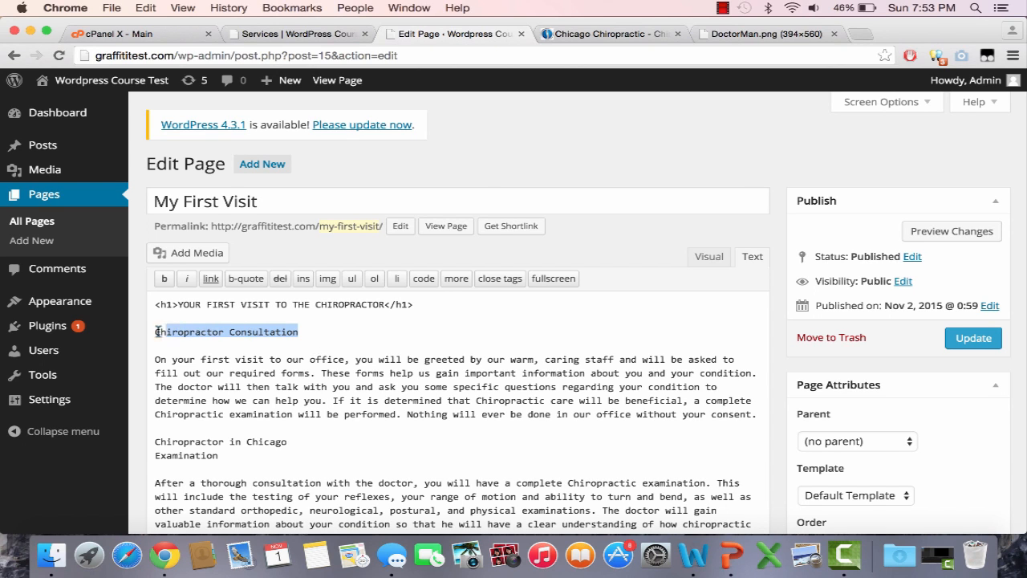
click(160, 292)
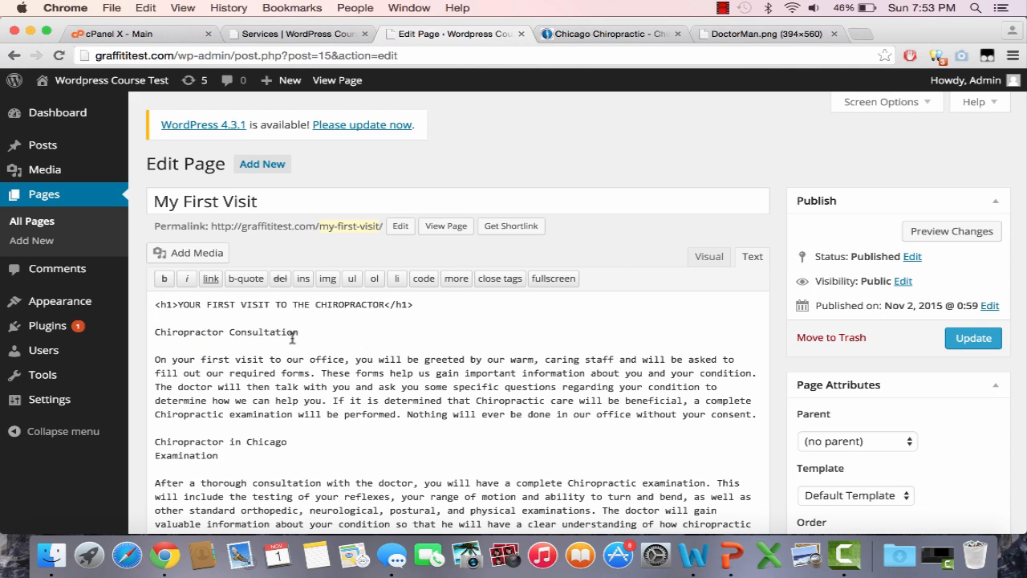
drag(293, 338, 142, 332)
click(164, 278)
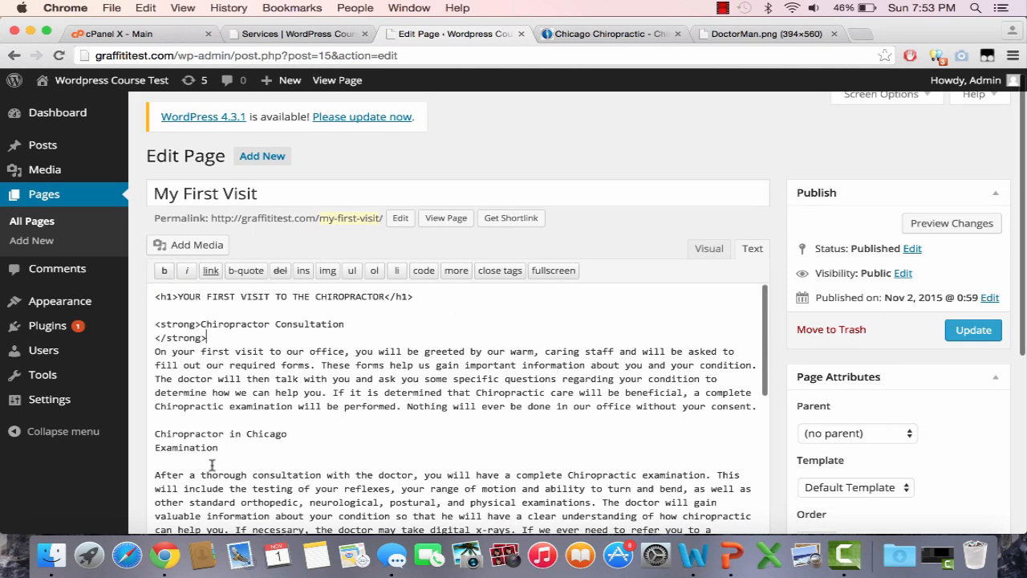
scroll(205, 468, down, 5)
drag(157, 472, 147, 458)
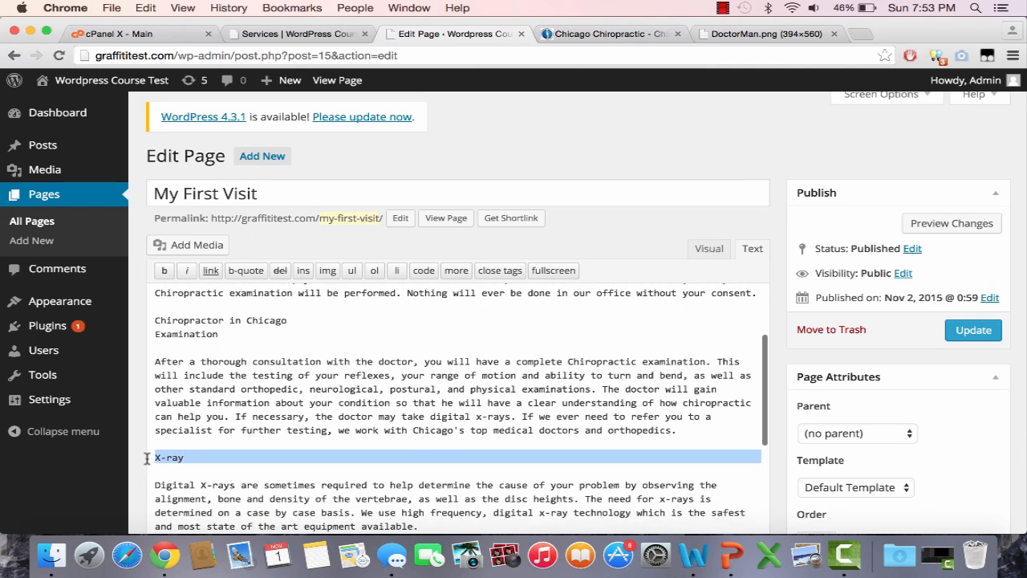
click(164, 275)
Step: Bold the Report of Findings and Treatment subheadings
scroll(263, 400, down, 6)
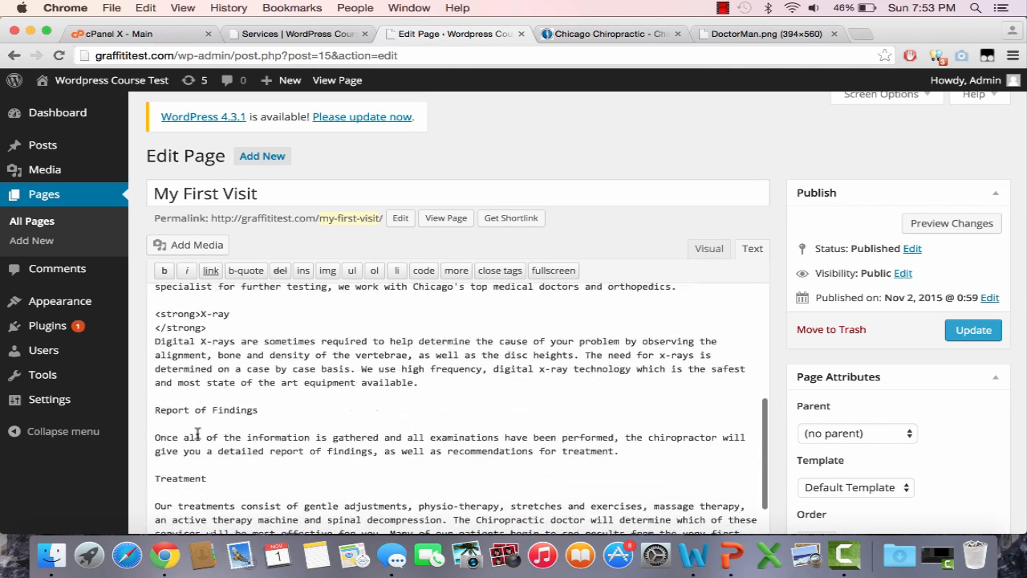
drag(228, 405, 158, 405)
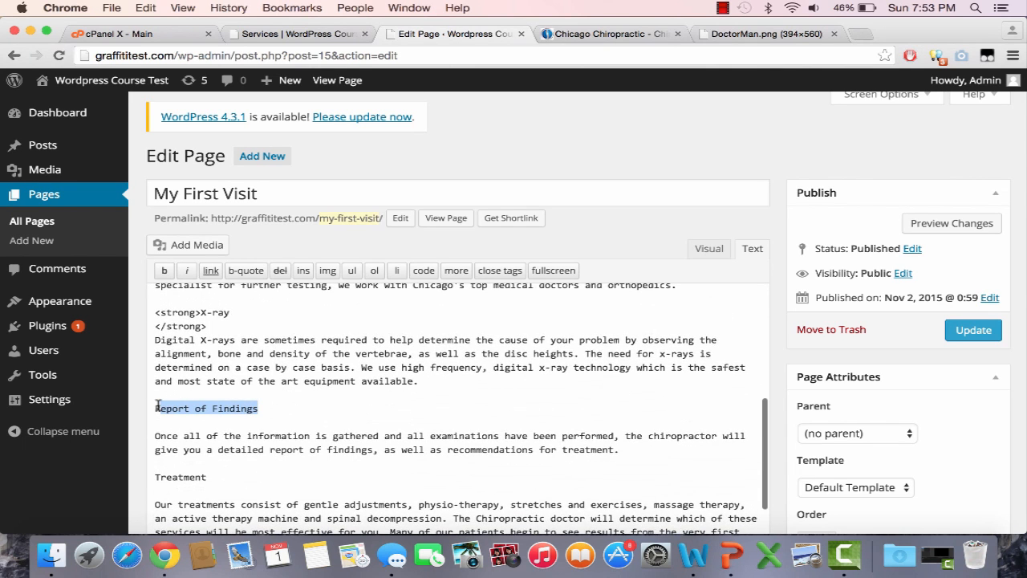
click(163, 272)
drag(206, 477, 164, 477)
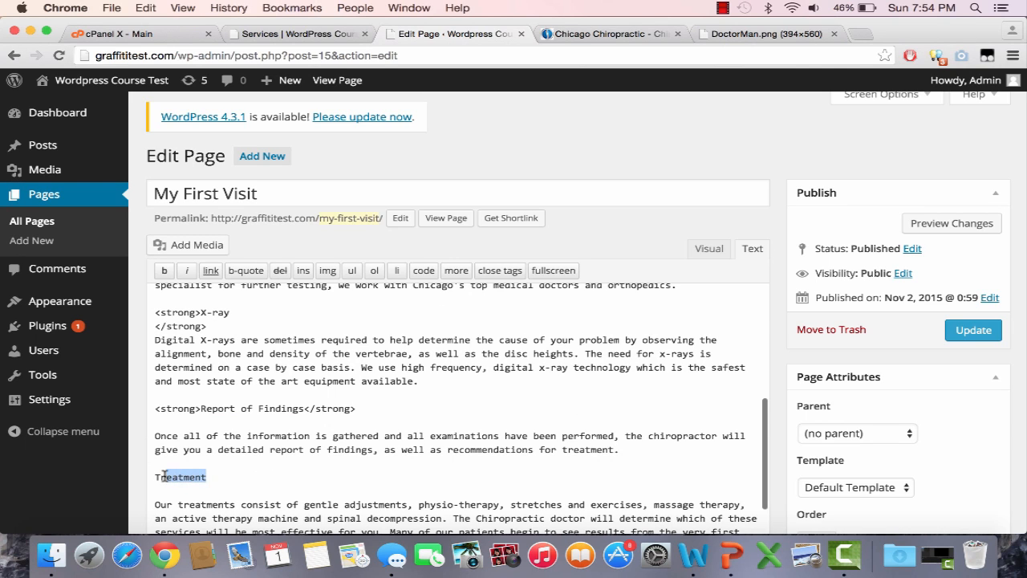
click(164, 285)
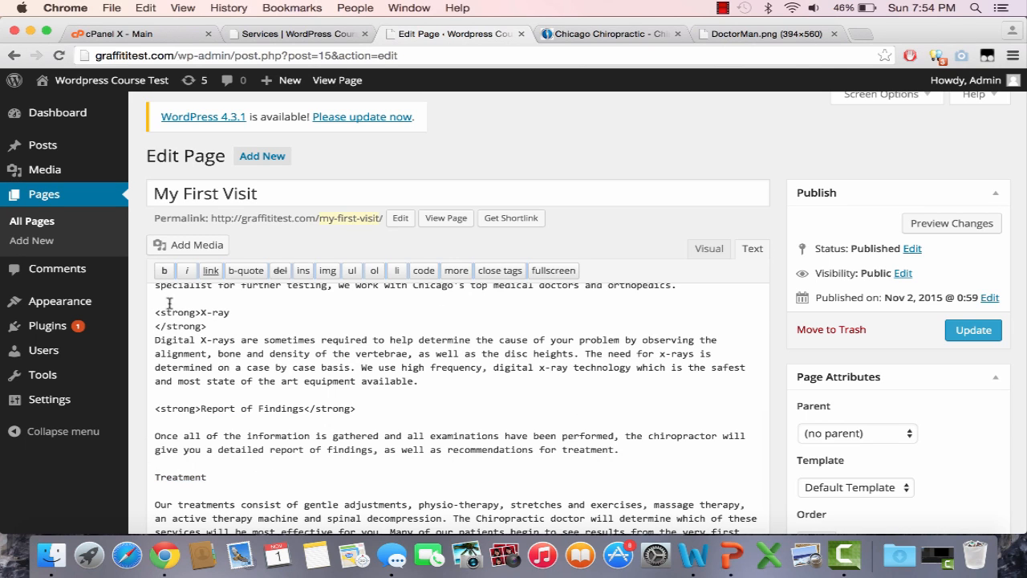
drag(207, 477, 158, 476)
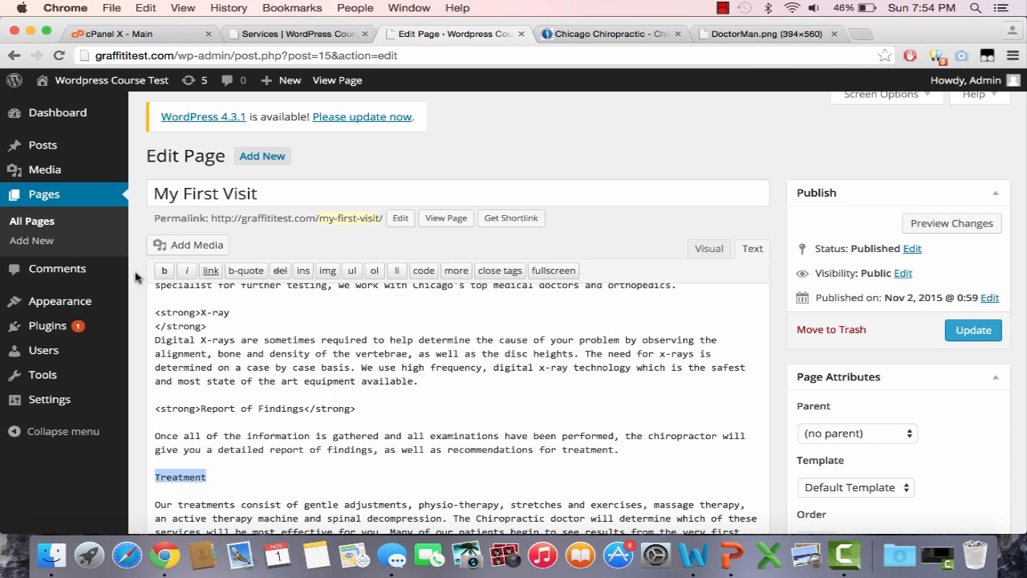
click(163, 271)
scroll(249, 426, down, 5)
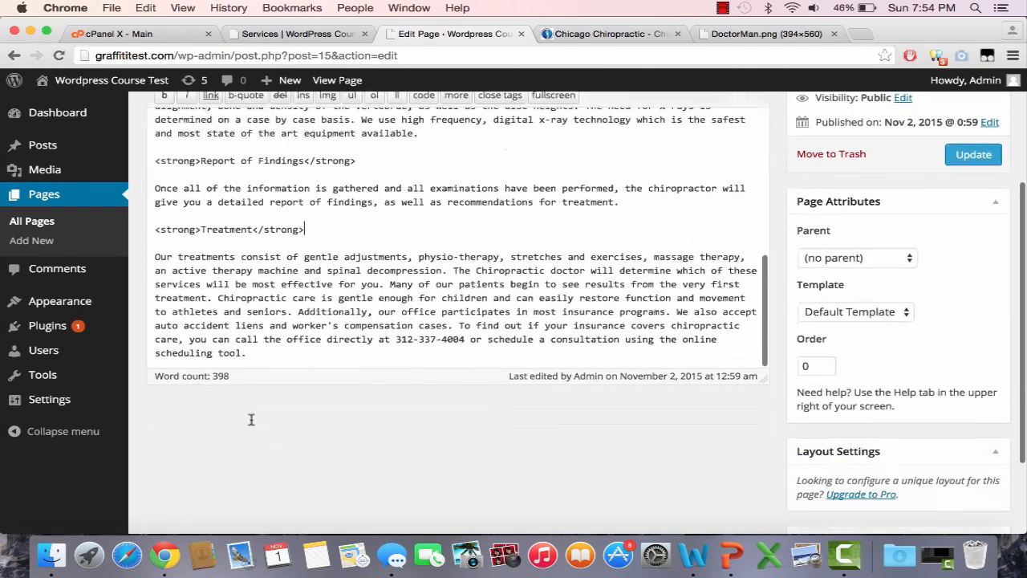
Step: Update the My First Visit page and check it on the live site
click(973, 154)
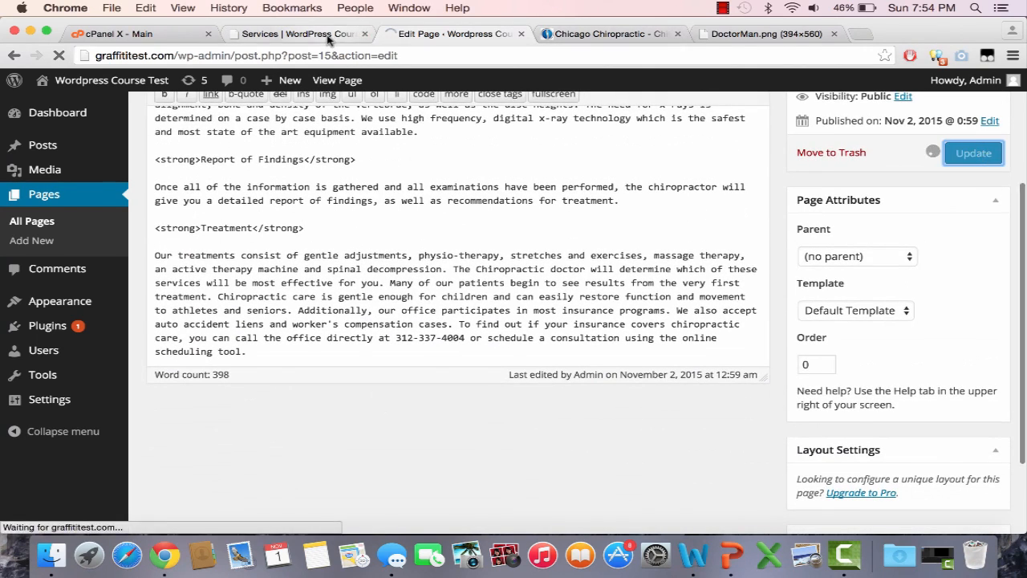
click(327, 37)
click(337, 56)
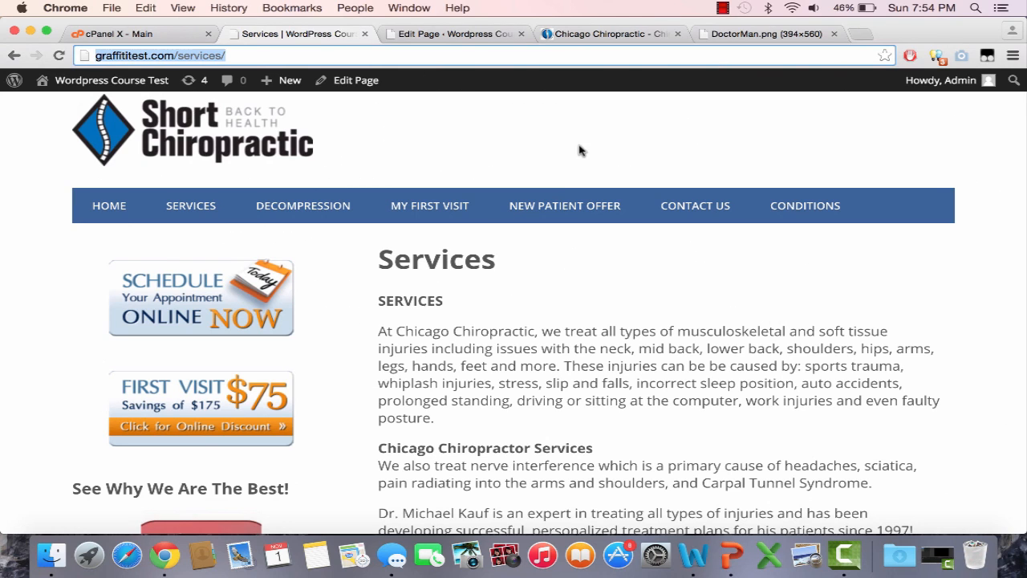
click(449, 207)
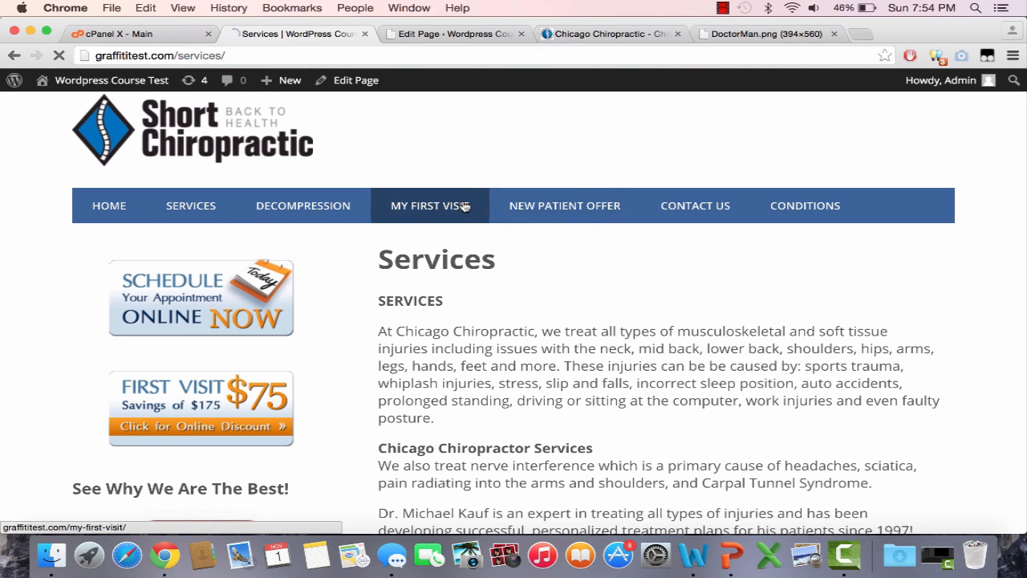
scroll(574, 316, down, 1)
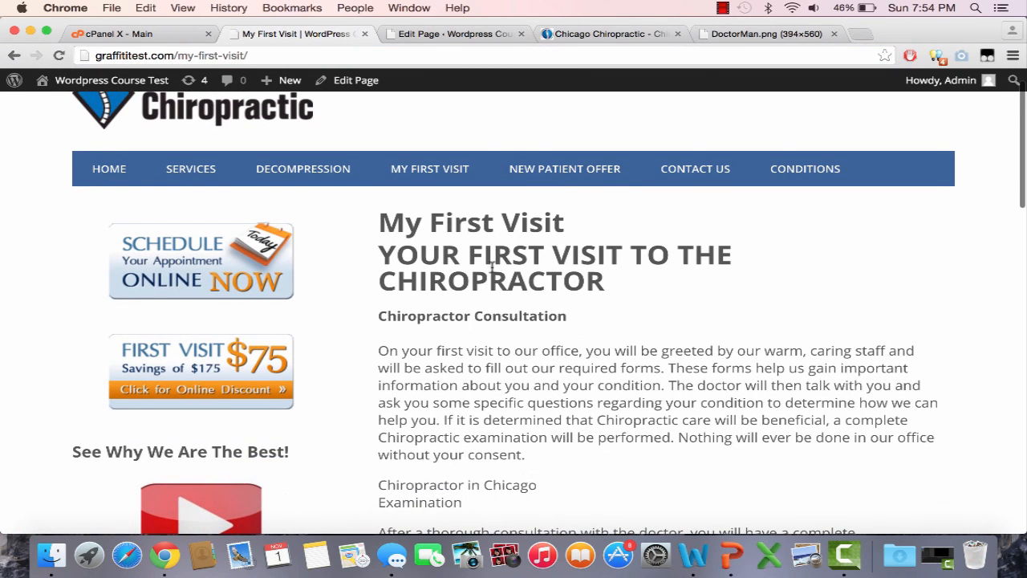
click(442, 34)
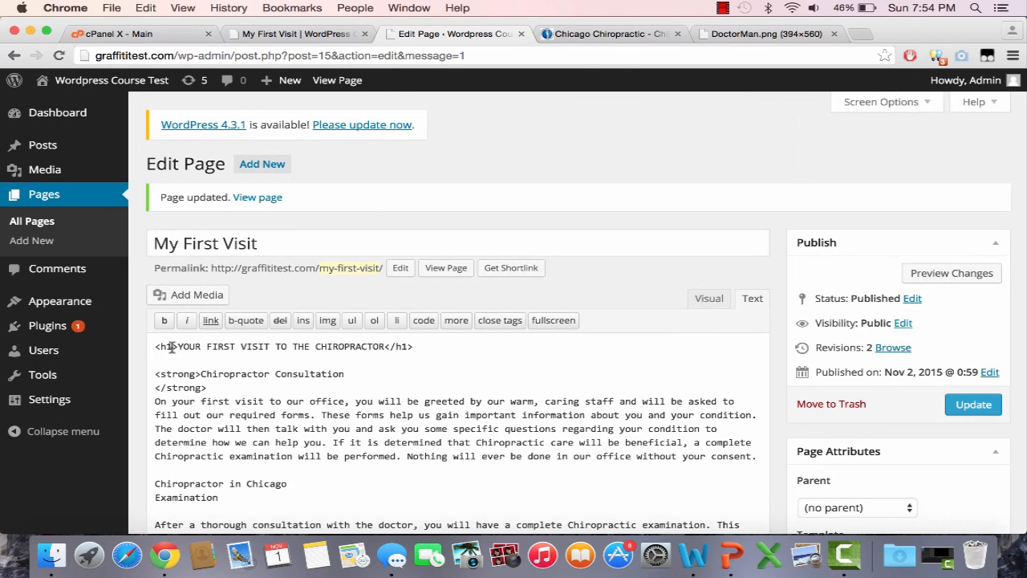
Step: Change the title heading from h1 to h2 and update the page
key(BackSpace)
key(BackSpace)
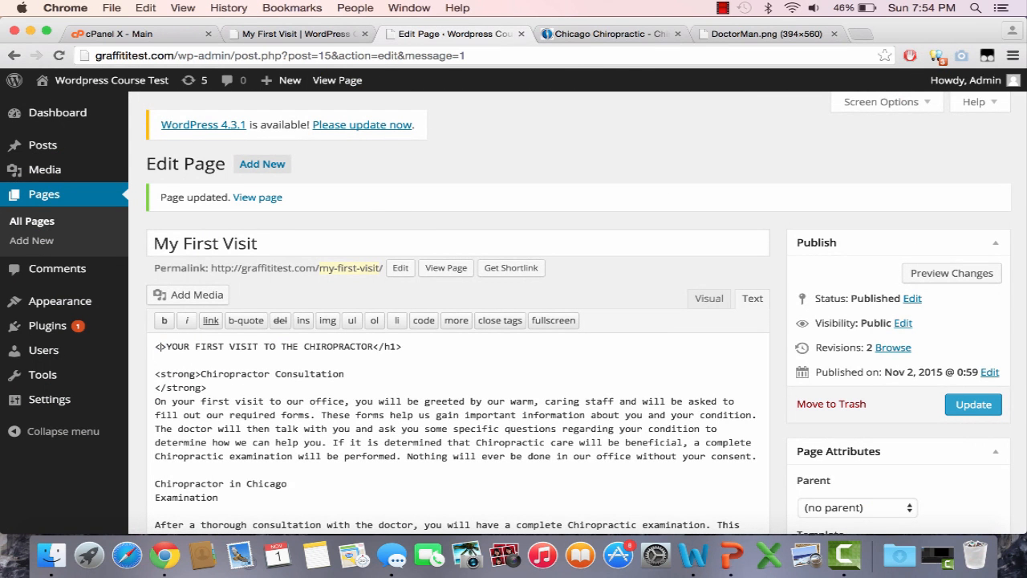
text(h2>)
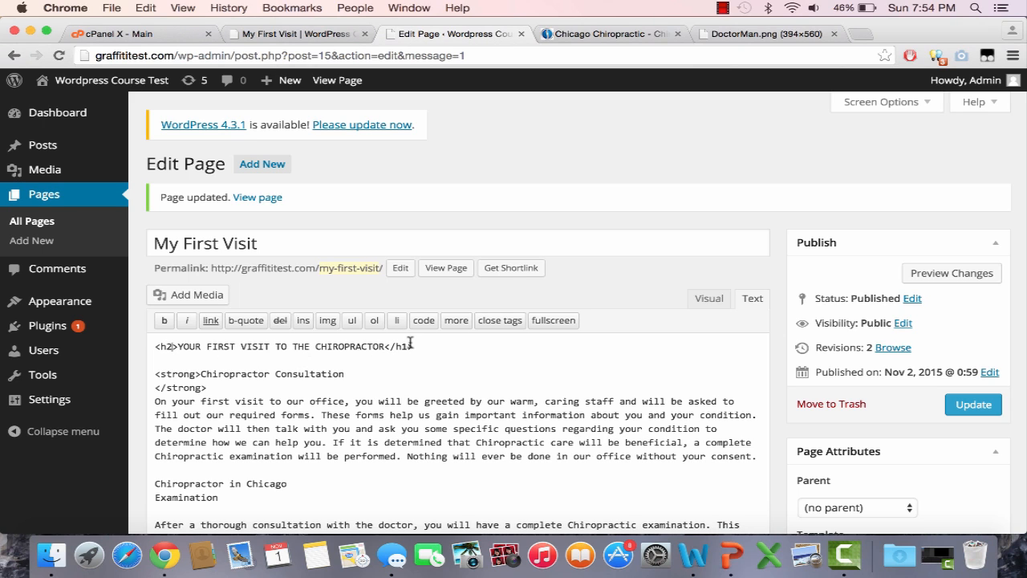
click(967, 405)
Step: Reload the live My First Visit page to review the smaller one-line heading
click(315, 33)
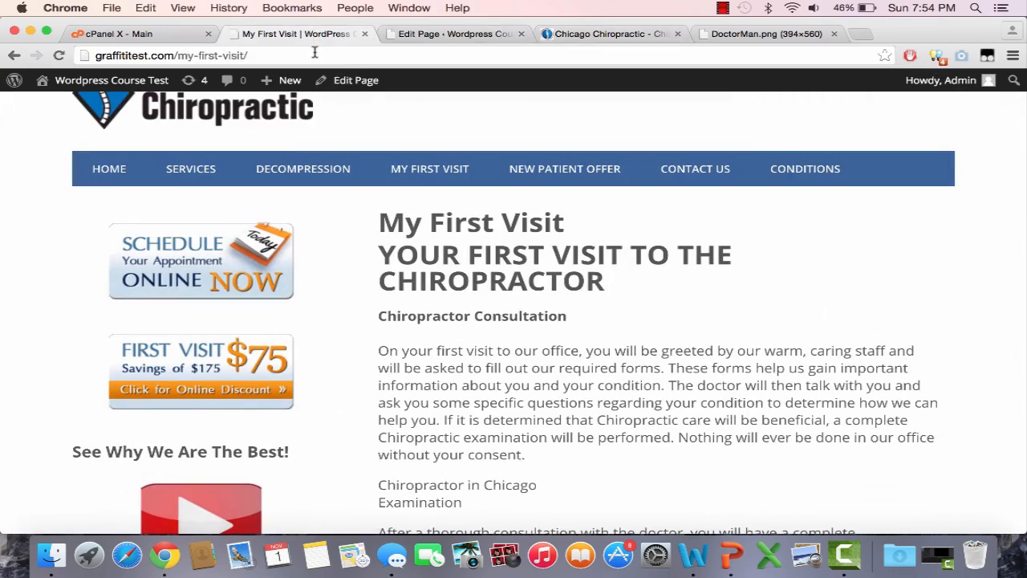
key(super+r)
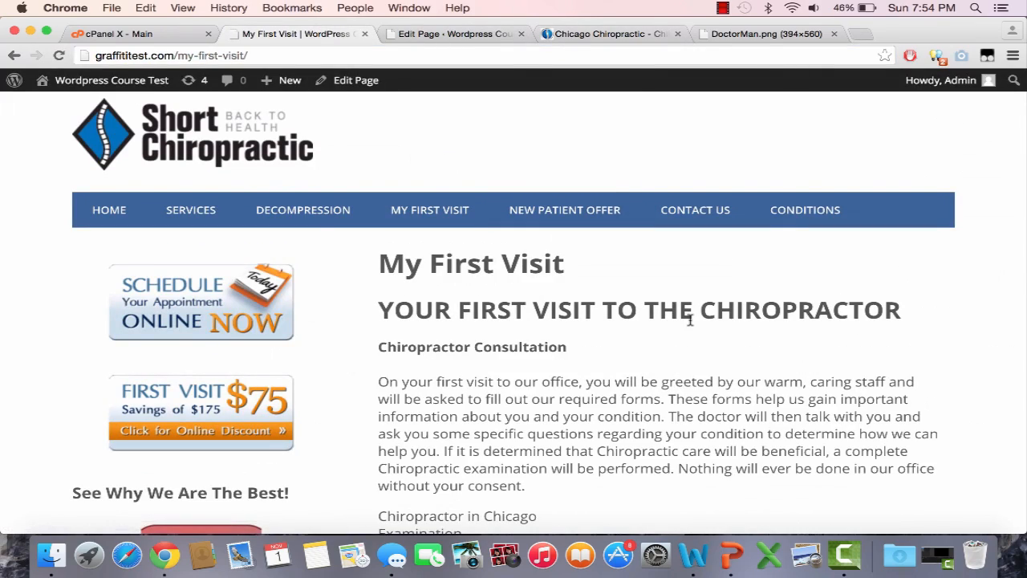
scroll(690, 319, down, 6)
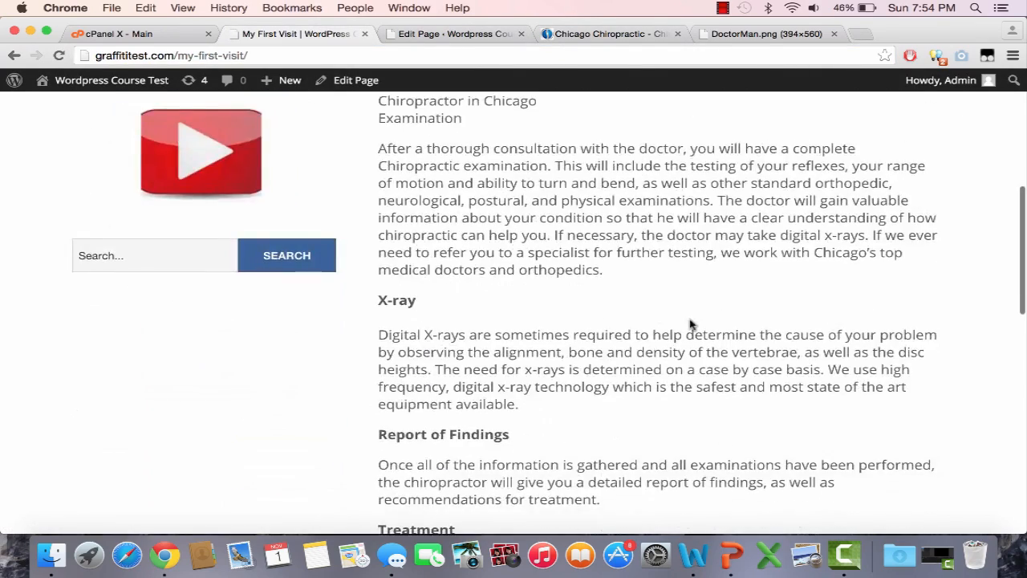
scroll(691, 320, up, 2)
scroll(690, 320, down, 3)
scroll(690, 320, down, 4)
scroll(642, 313, up, 15)
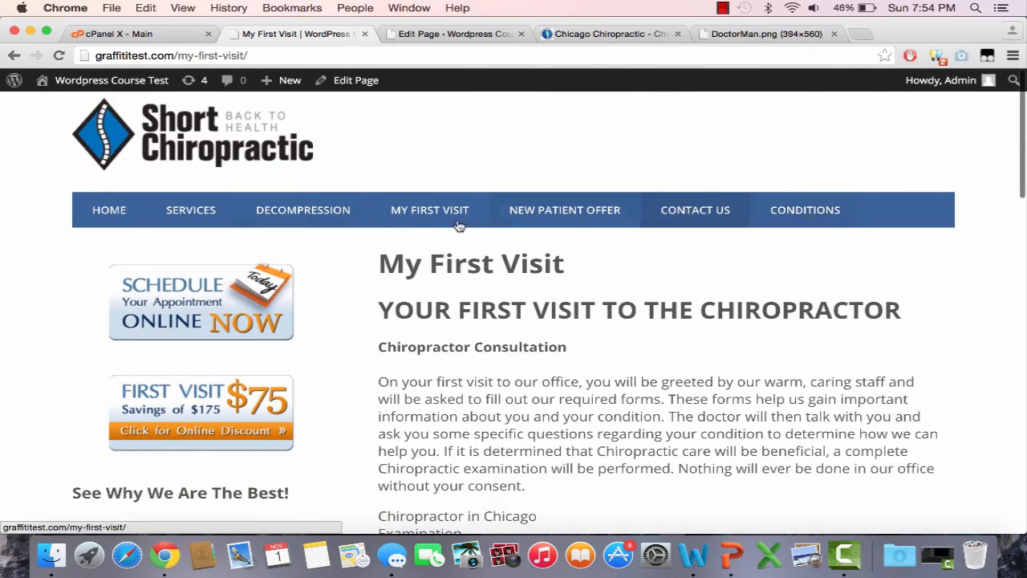
click(584, 225)
Step: Open the old Chicago Chiropractic site's New Patient Offer page and view its printable coupon
click(476, 32)
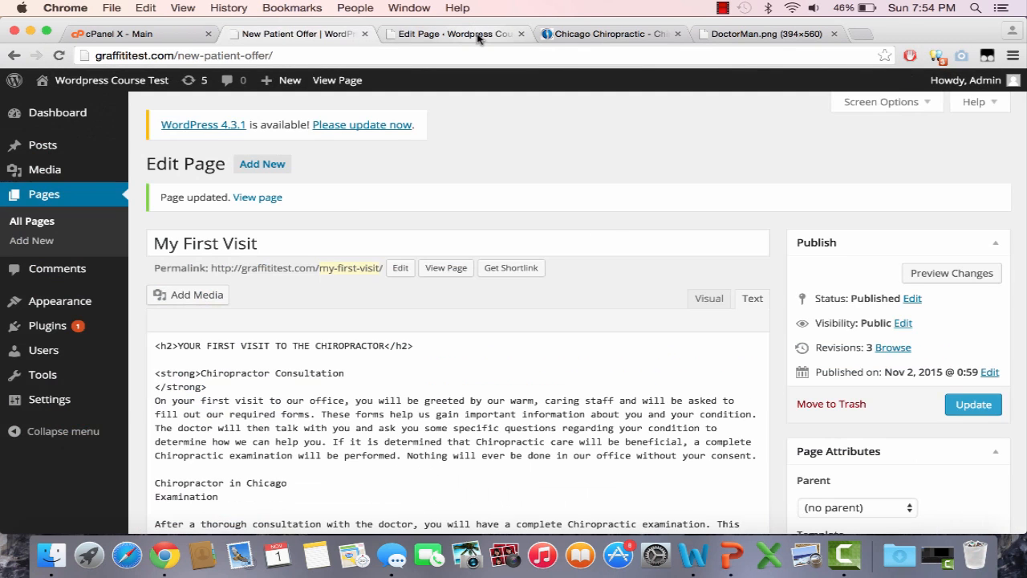
click(604, 32)
click(630, 221)
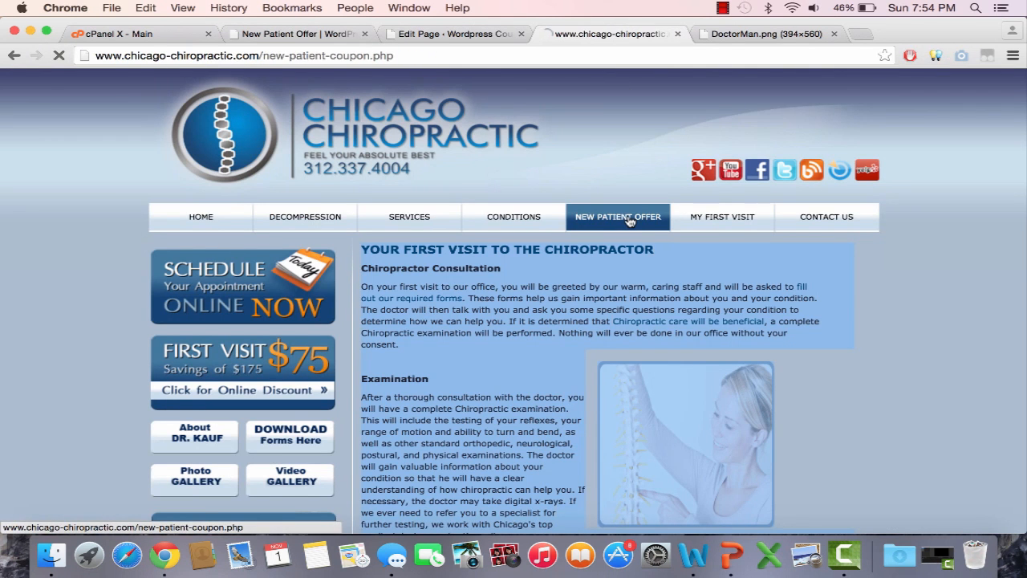
scroll(527, 352, down, 2)
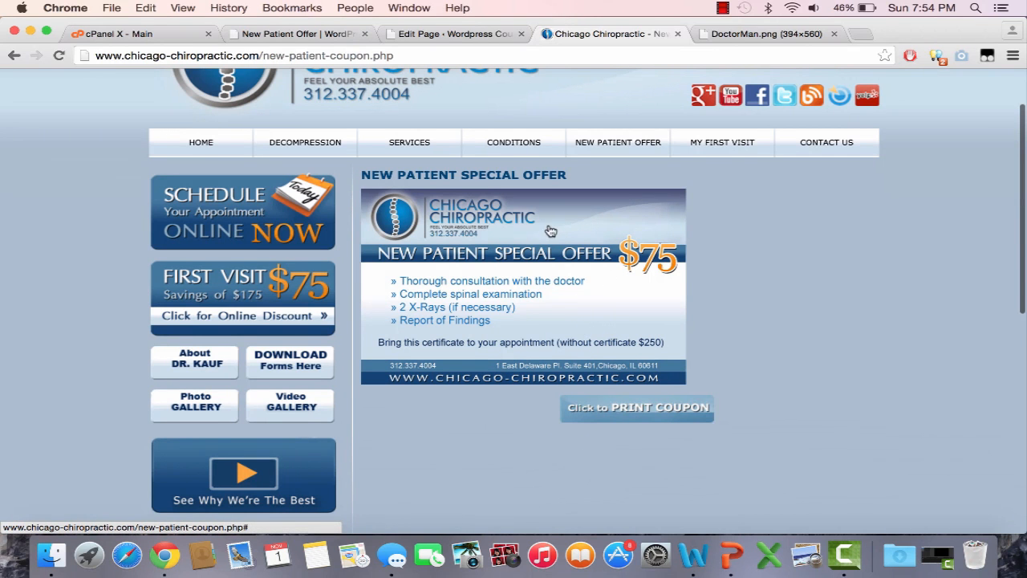
click(480, 343)
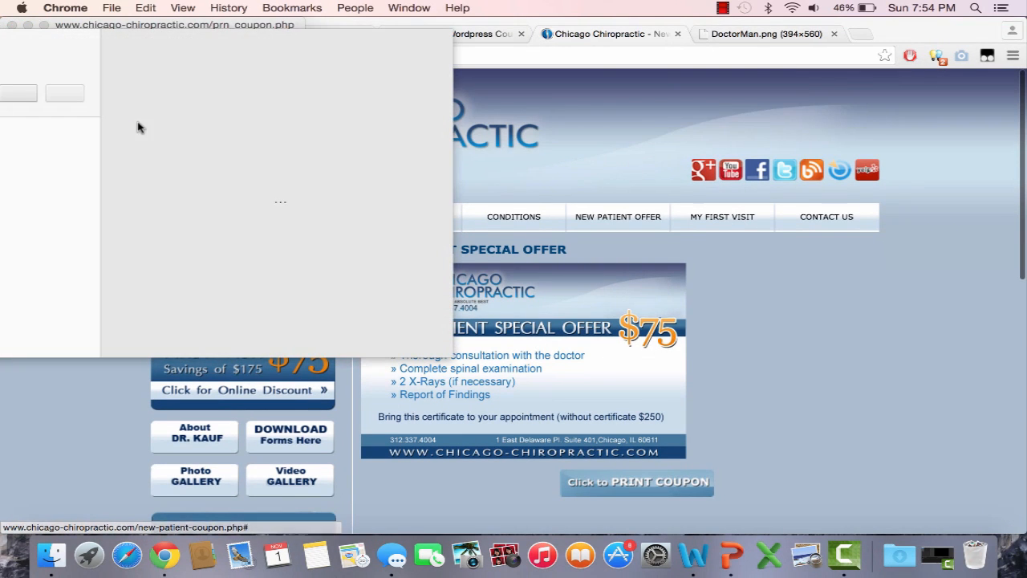
click(13, 24)
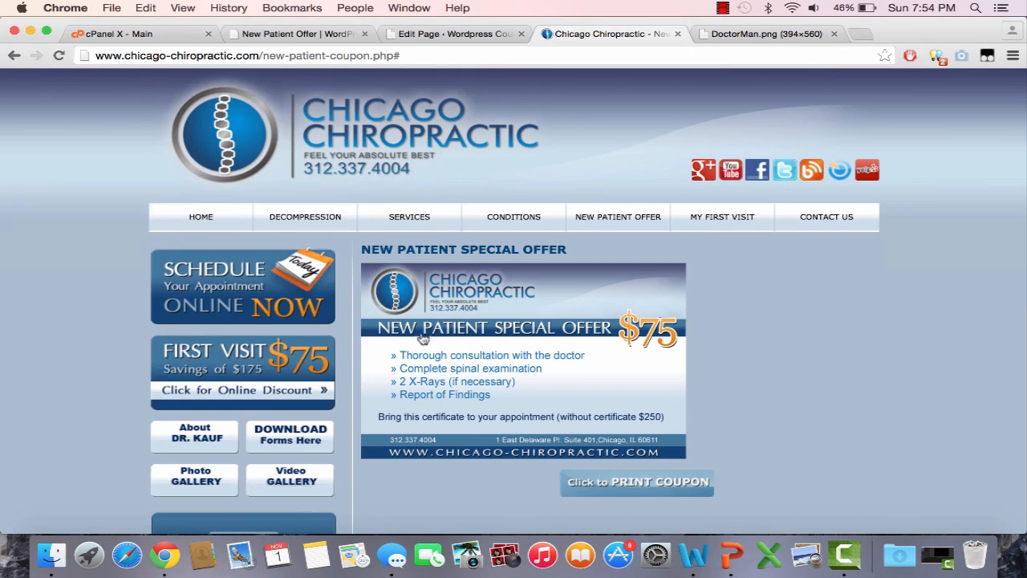
Step: Save the coupon image to the Desktop as Coupon2012.jpg
right_click(484, 382)
click(512, 368)
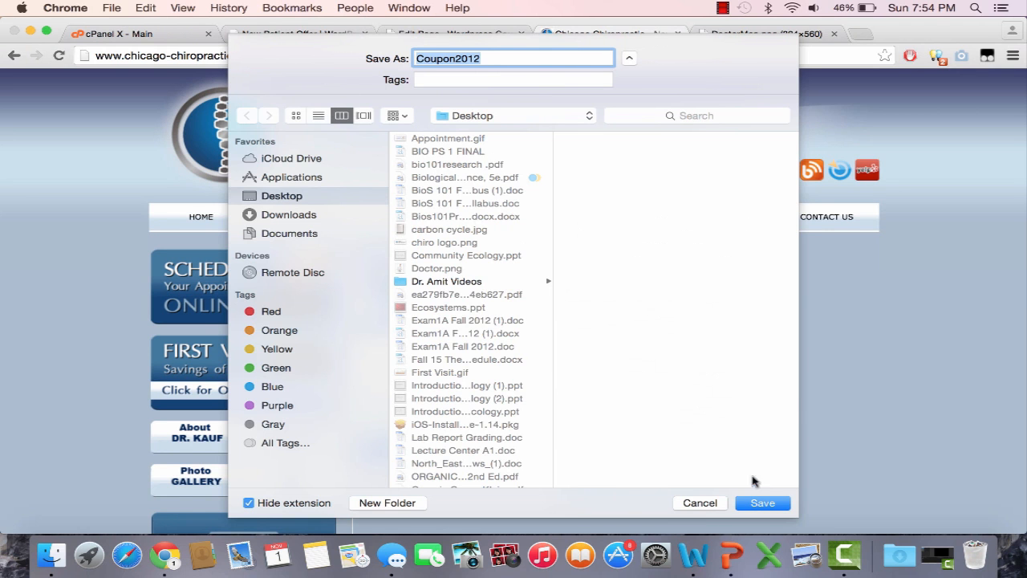
click(762, 502)
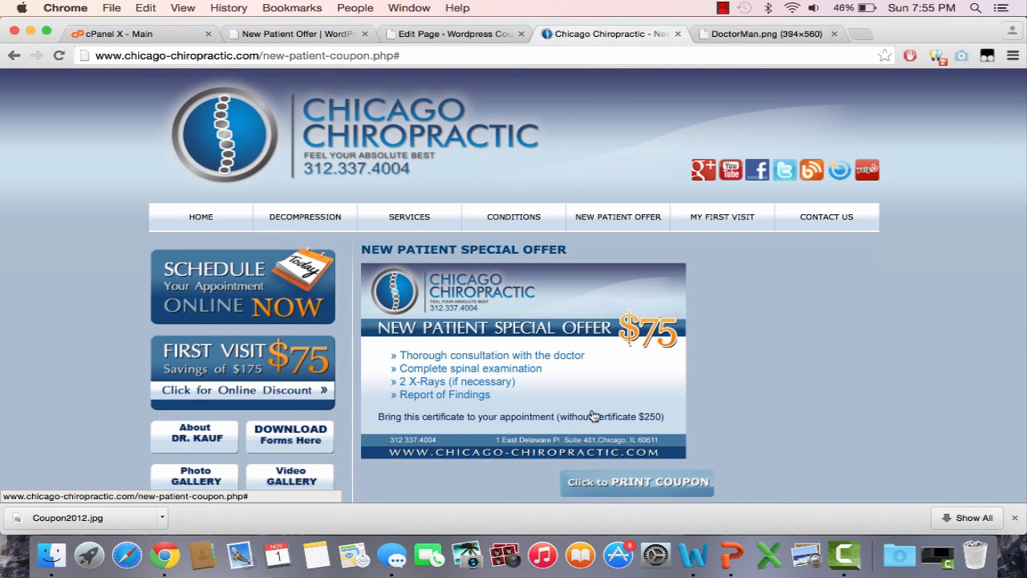
Step: Upload Coupon2012.jpg through Add Media on the New Patient Offer page
click(438, 33)
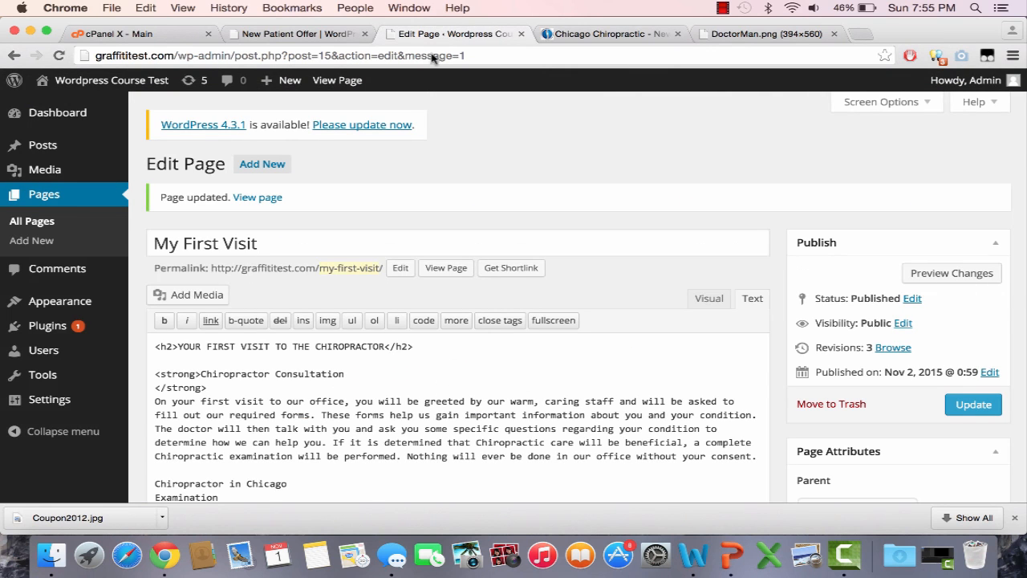
click(34, 221)
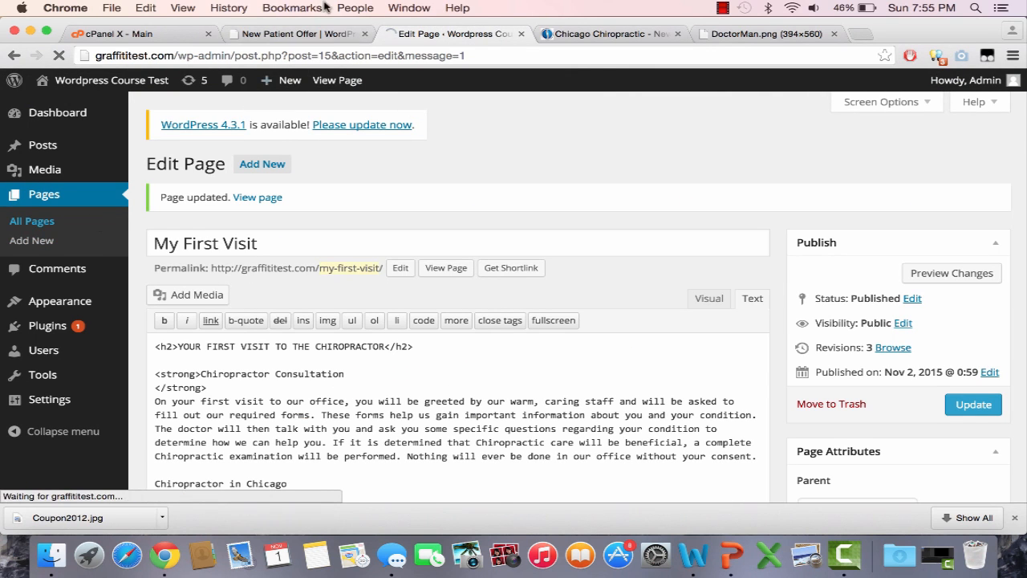
click(331, 36)
click(424, 33)
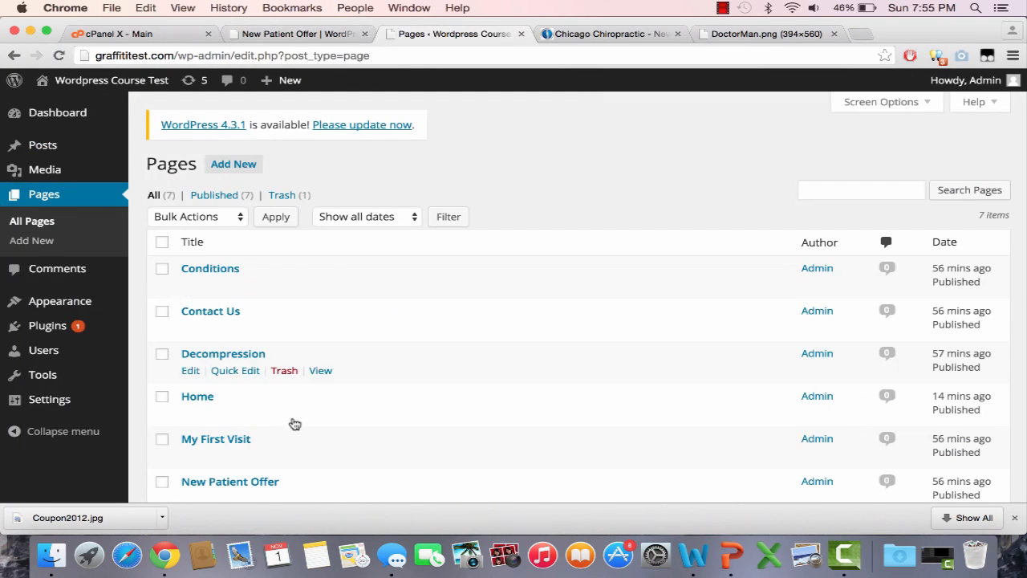
scroll(233, 414, down, 3)
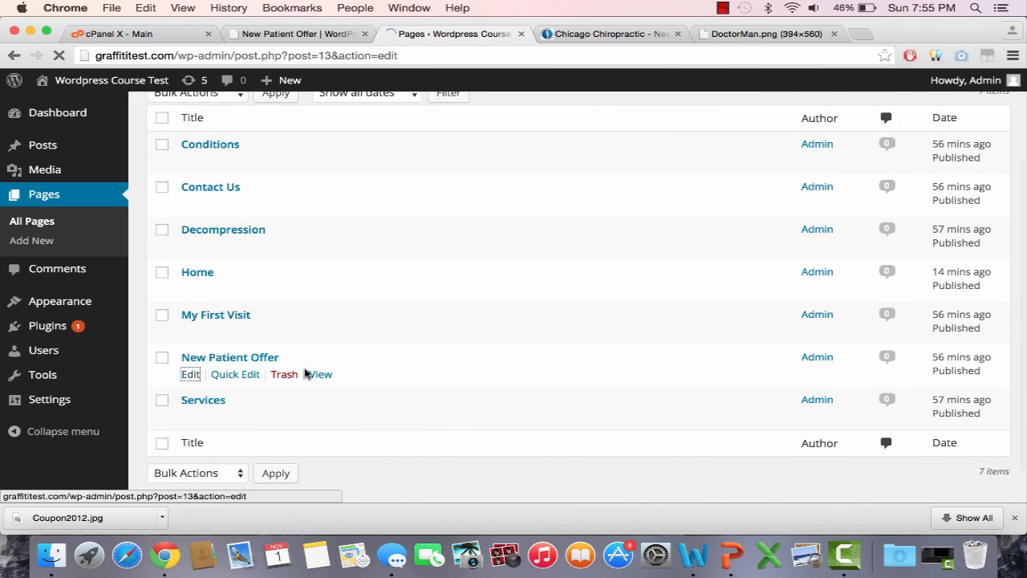
click(180, 253)
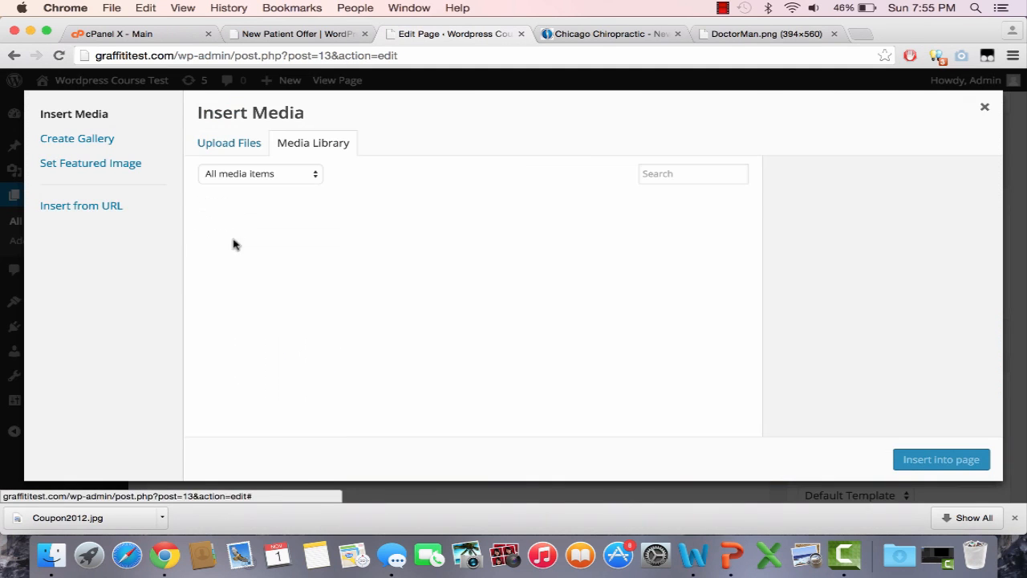
click(242, 145)
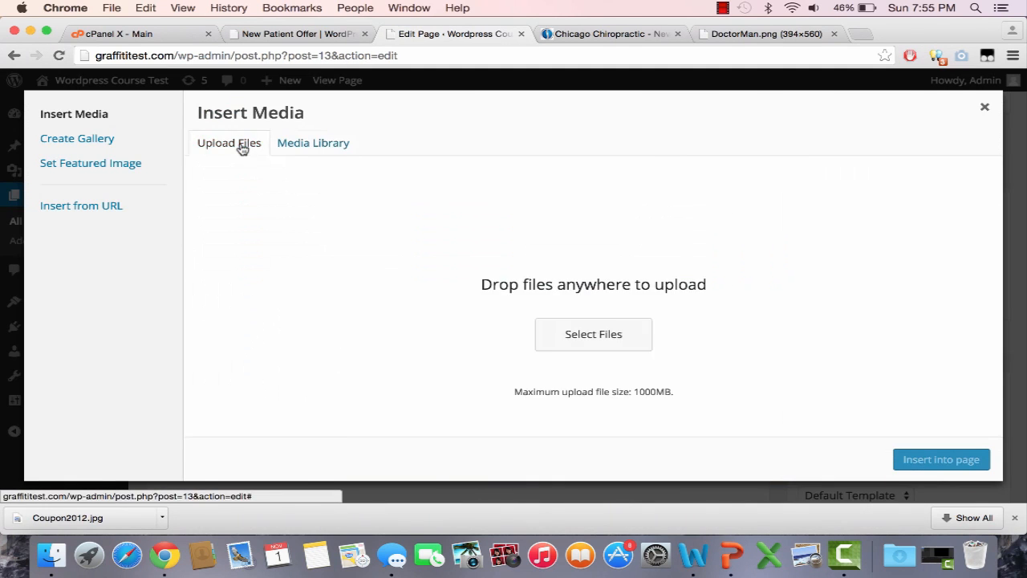
click(561, 338)
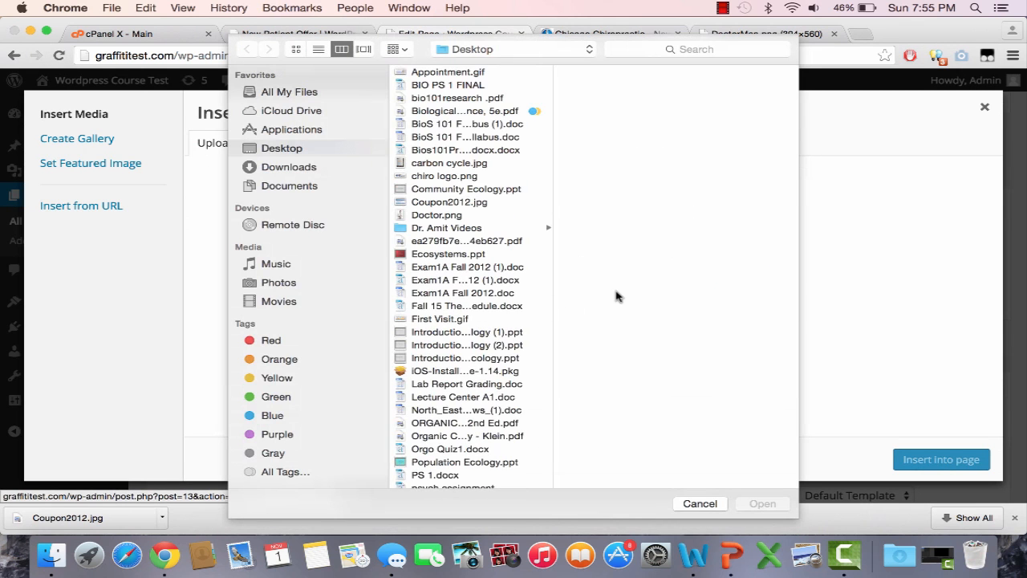
click(484, 206)
click(759, 503)
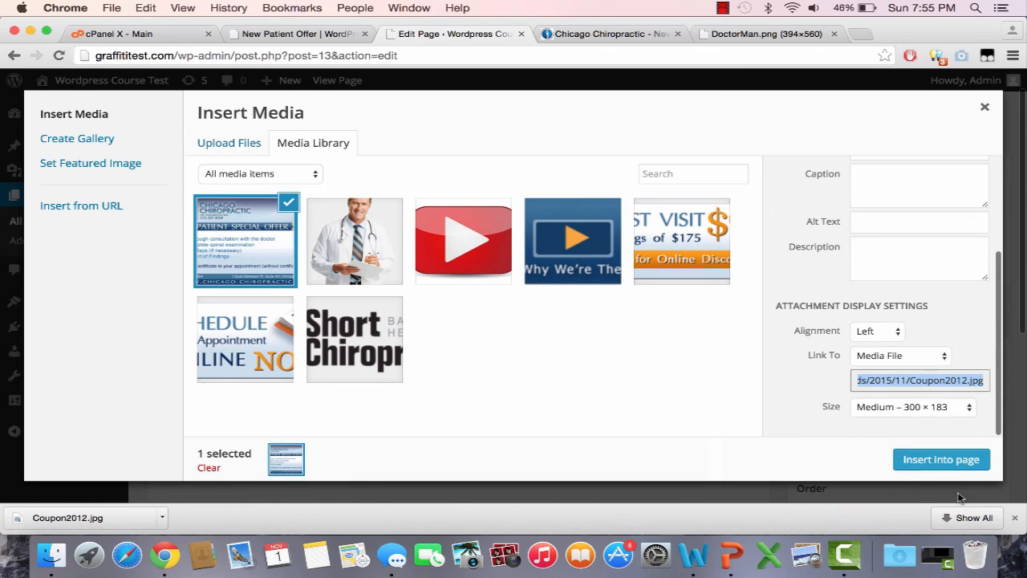
Step: Insert the coupon centred at Large 715 × 437 size and update the page
click(878, 331)
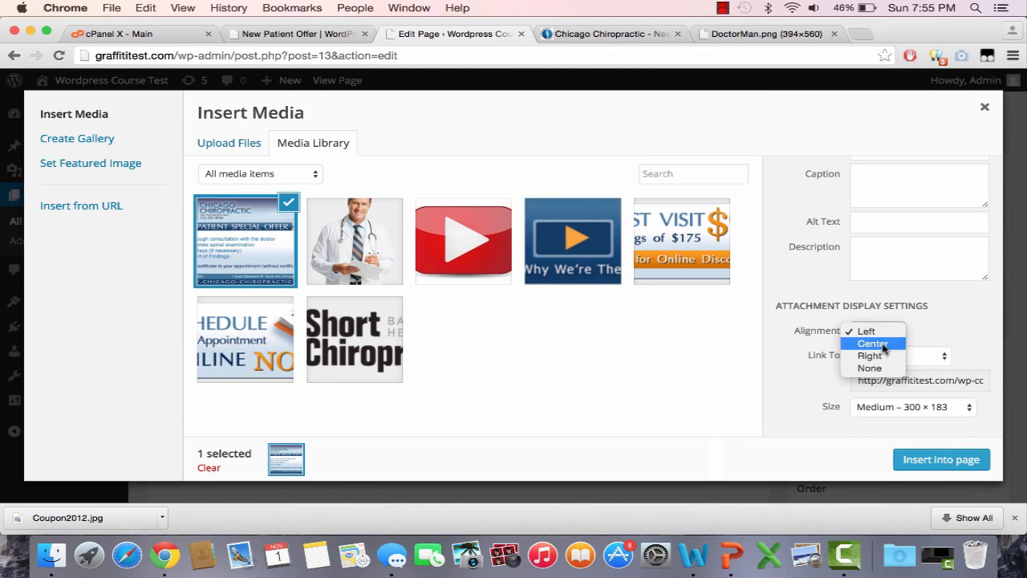
click(866, 329)
click(947, 408)
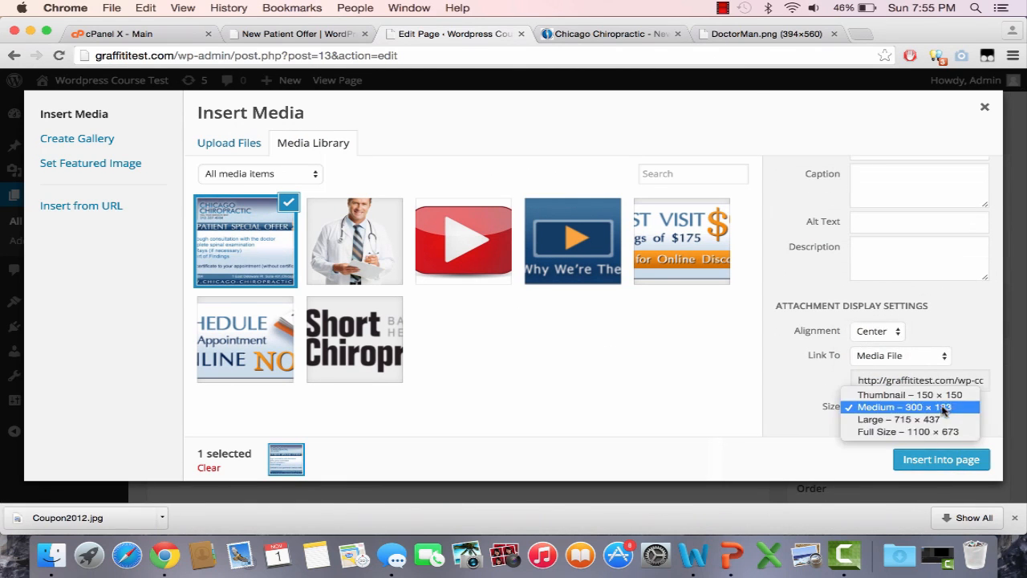
click(936, 435)
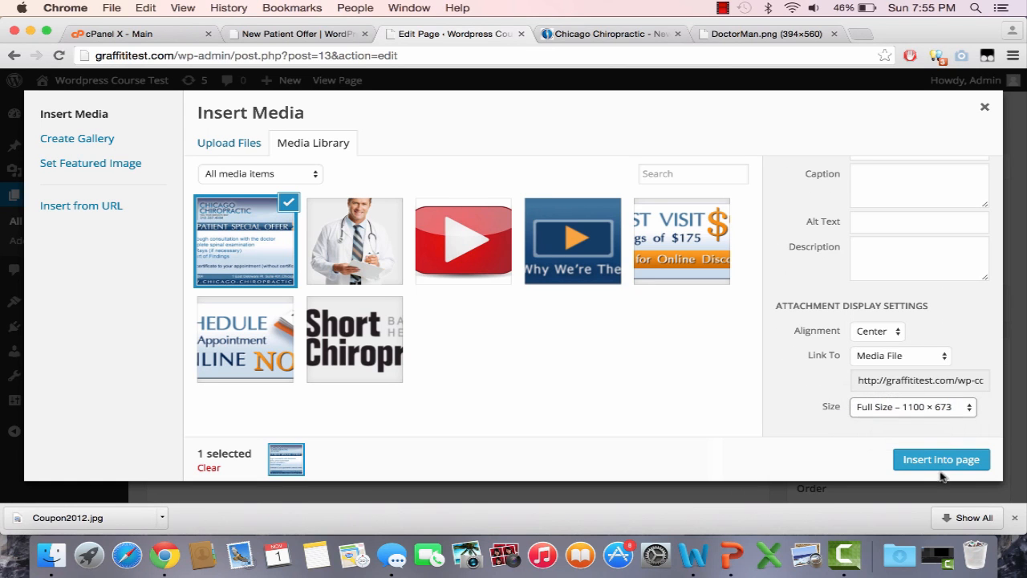
click(941, 406)
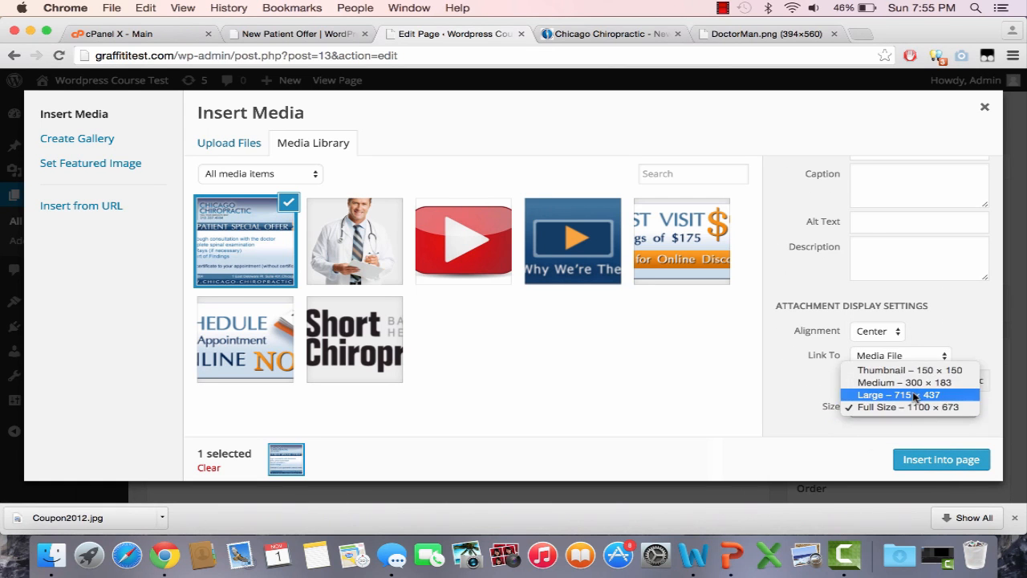
click(923, 407)
click(925, 456)
click(973, 341)
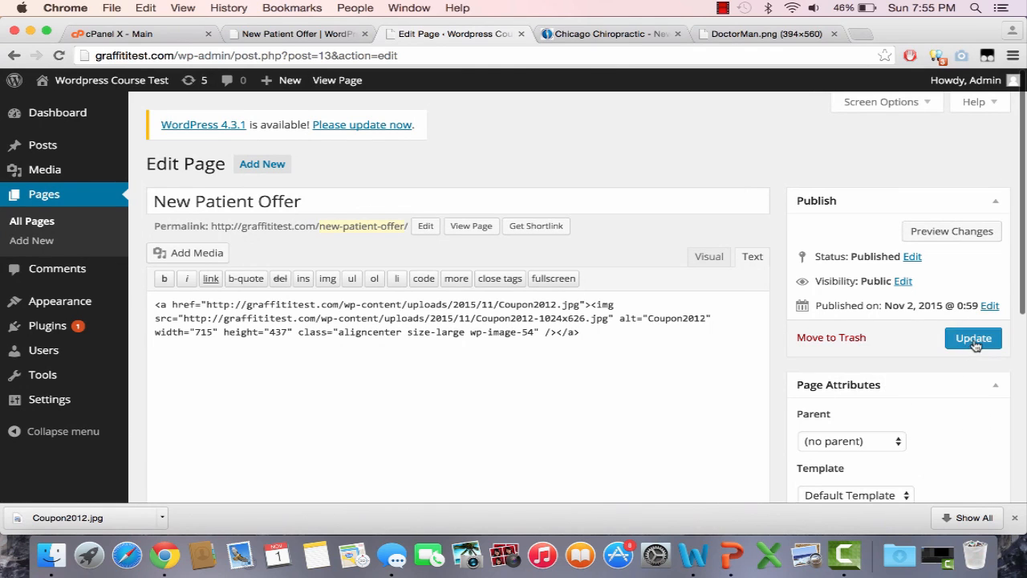
Step: Reload the live New Patient Offer page to confirm the coupon shows
click(331, 34)
click(339, 62)
key(Return)
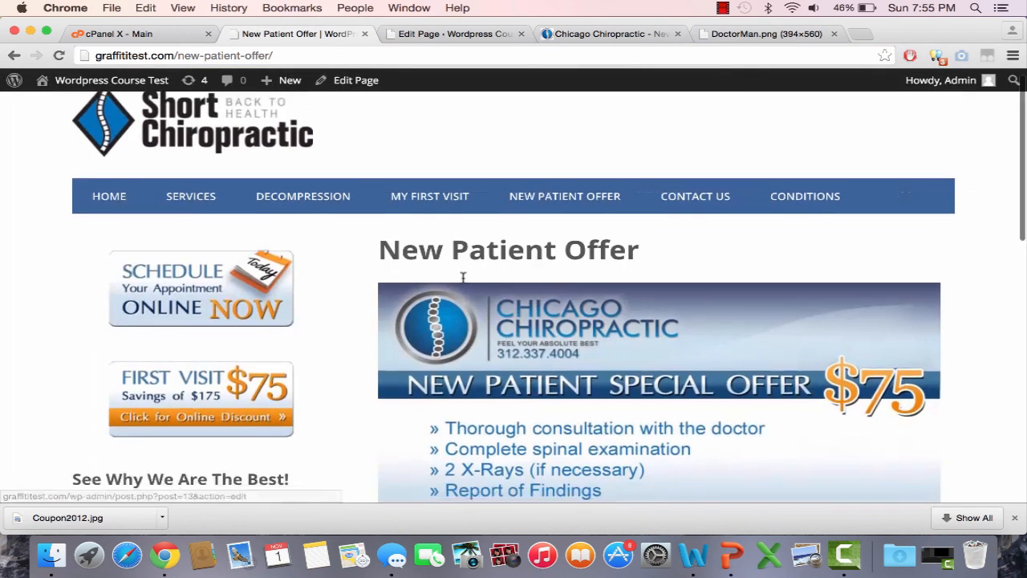
scroll(462, 280, down, 3)
scroll(463, 283, up, 2)
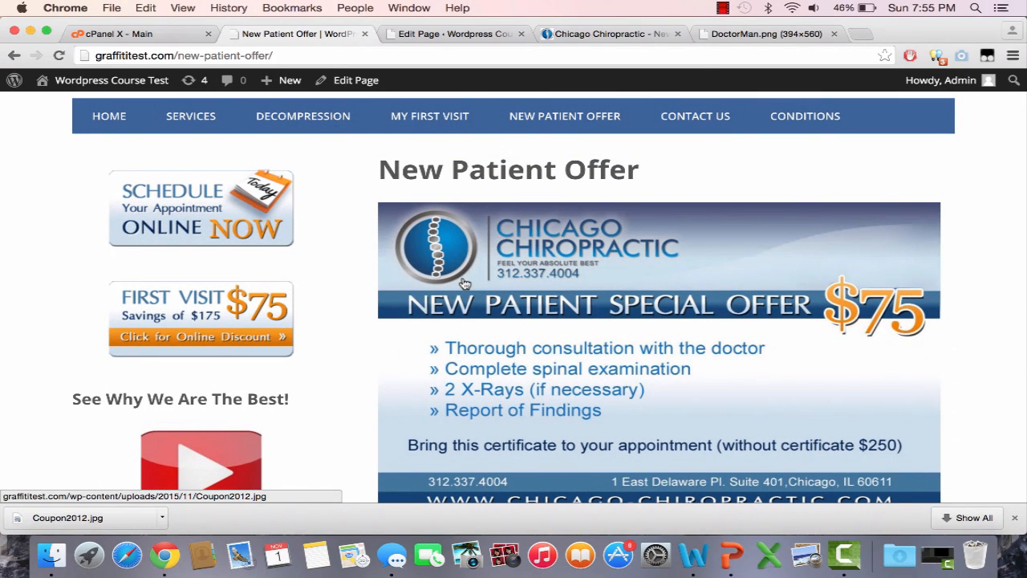
click(676, 115)
Step: Select the contact details and office hours on the old site's Contact Us page
click(623, 33)
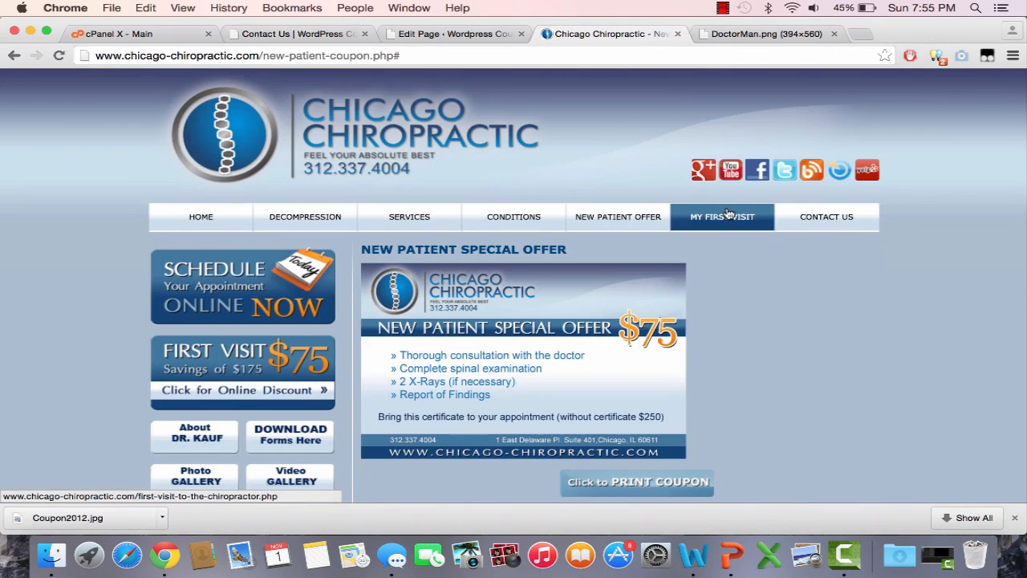
click(799, 217)
scroll(798, 216, down, 5)
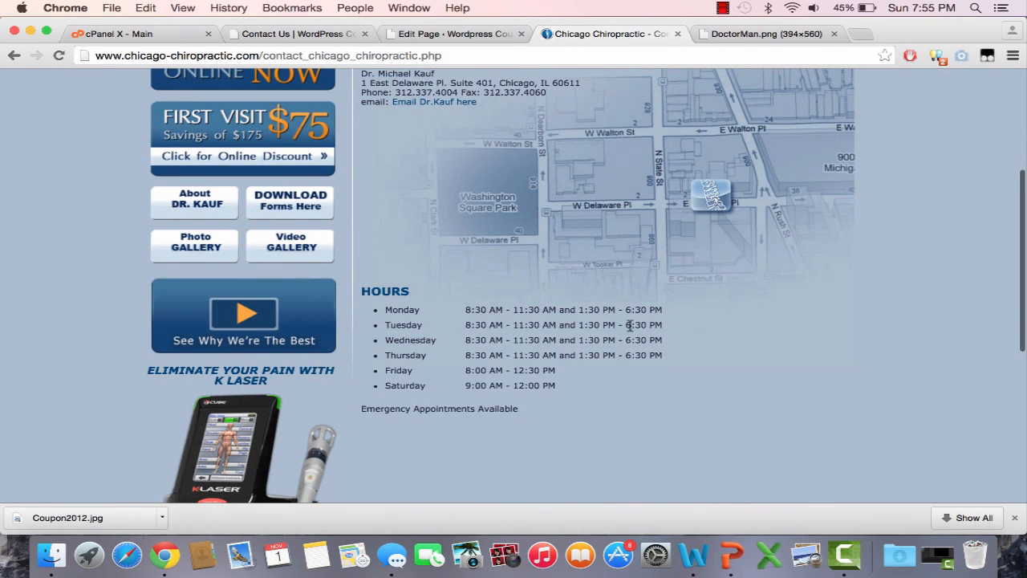
scroll(589, 390, up, 5)
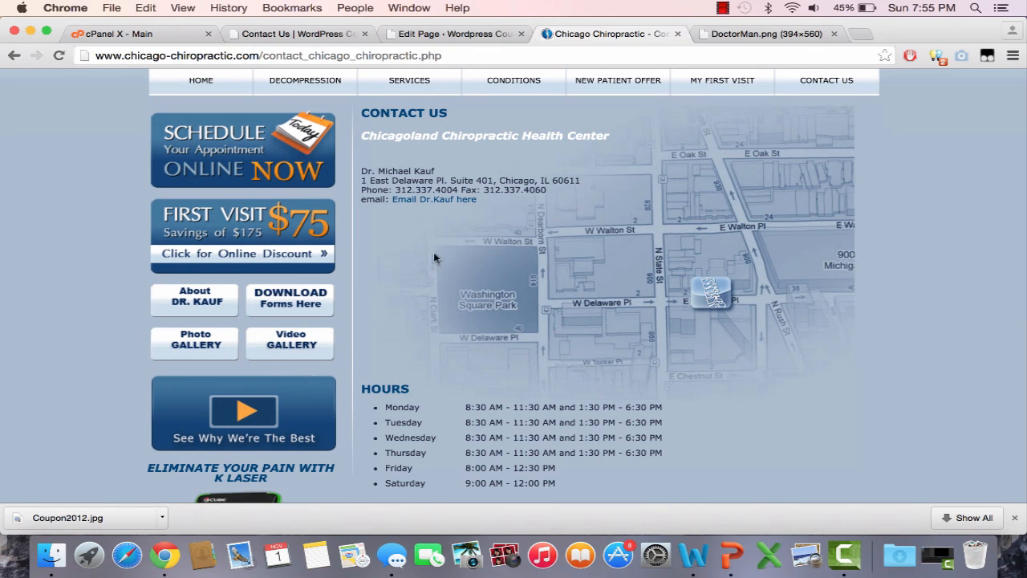
drag(367, 120, 561, 393)
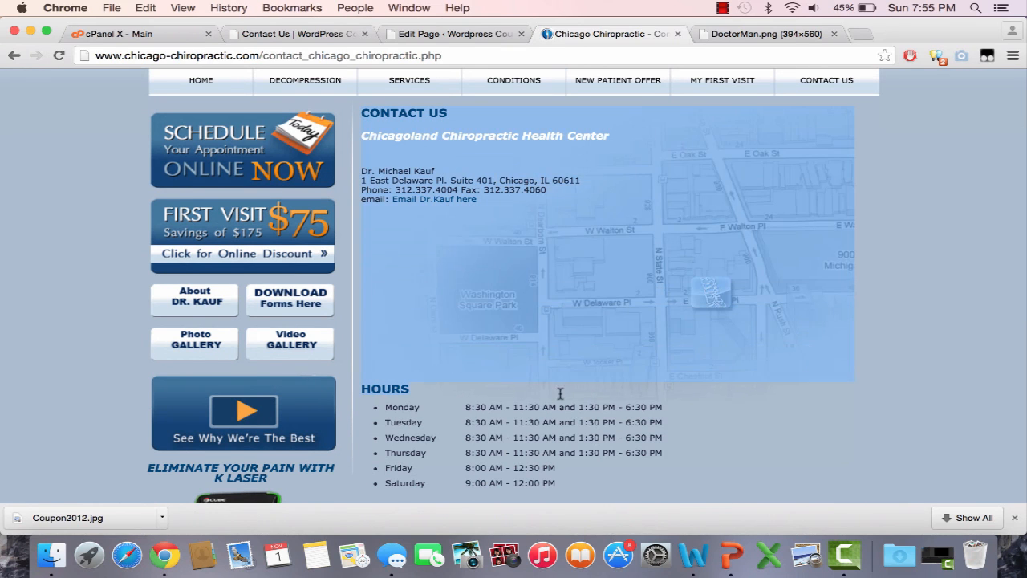
click(585, 476)
right_click(585, 476)
click(584, 479)
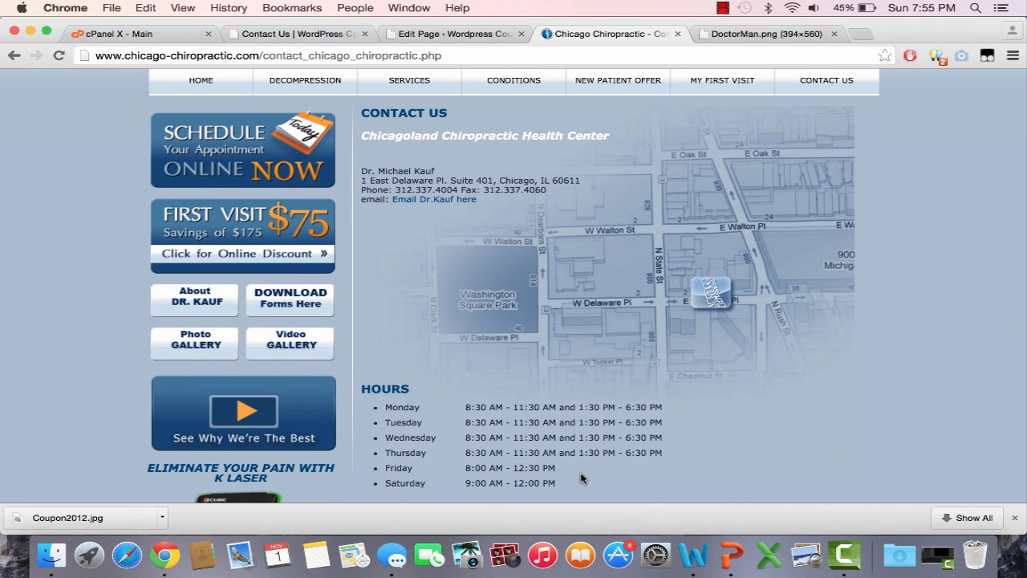
drag(386, 256, 370, 113)
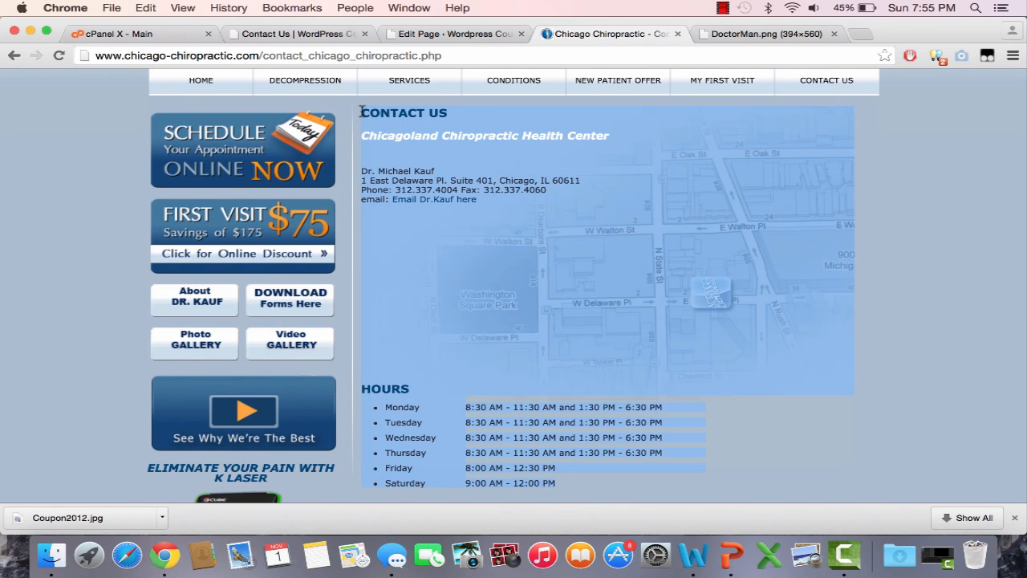
click(427, 35)
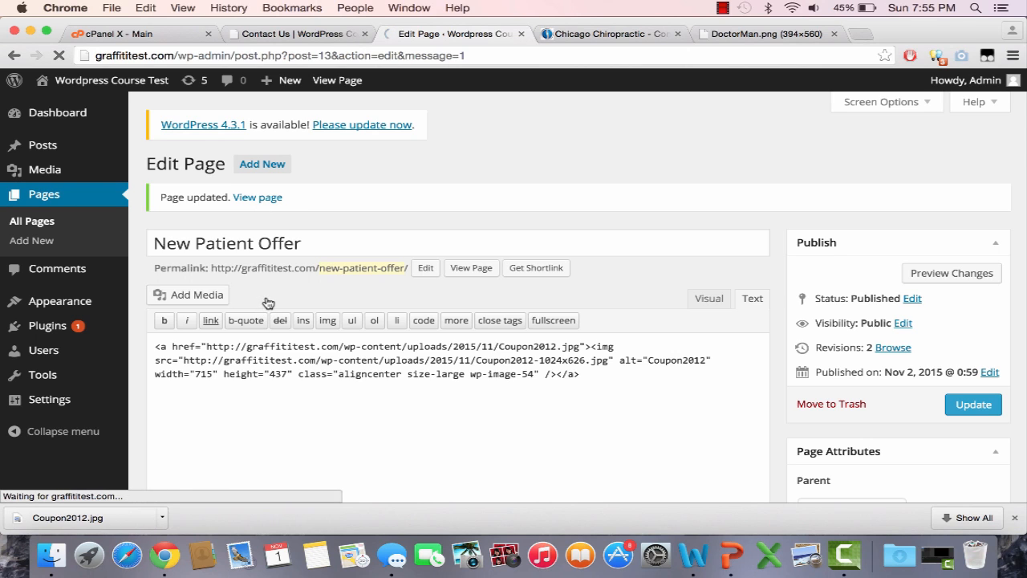
Step: Paste the copied contact details and hours into the Contact Us page
click(1015, 518)
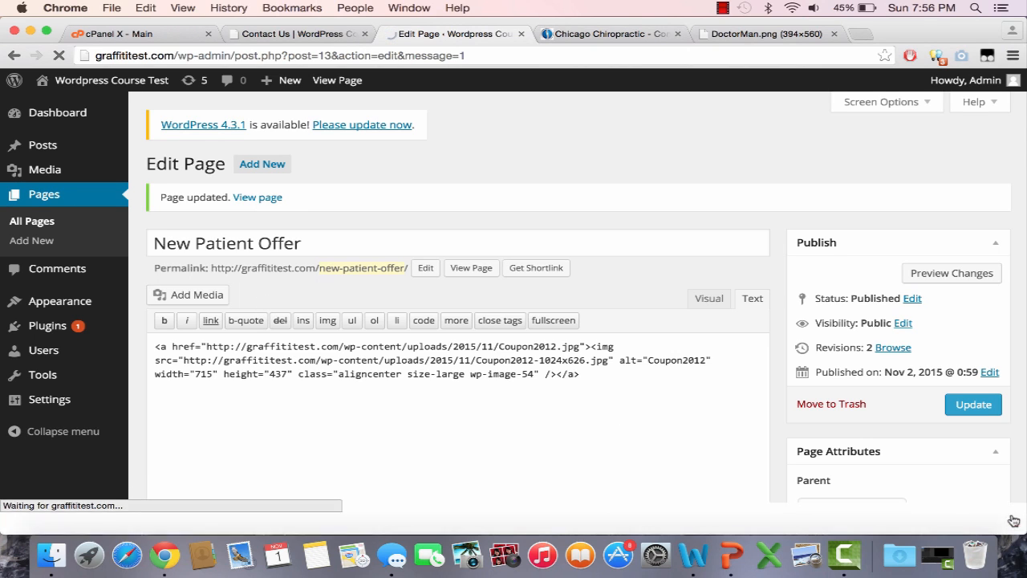
click(722, 7)
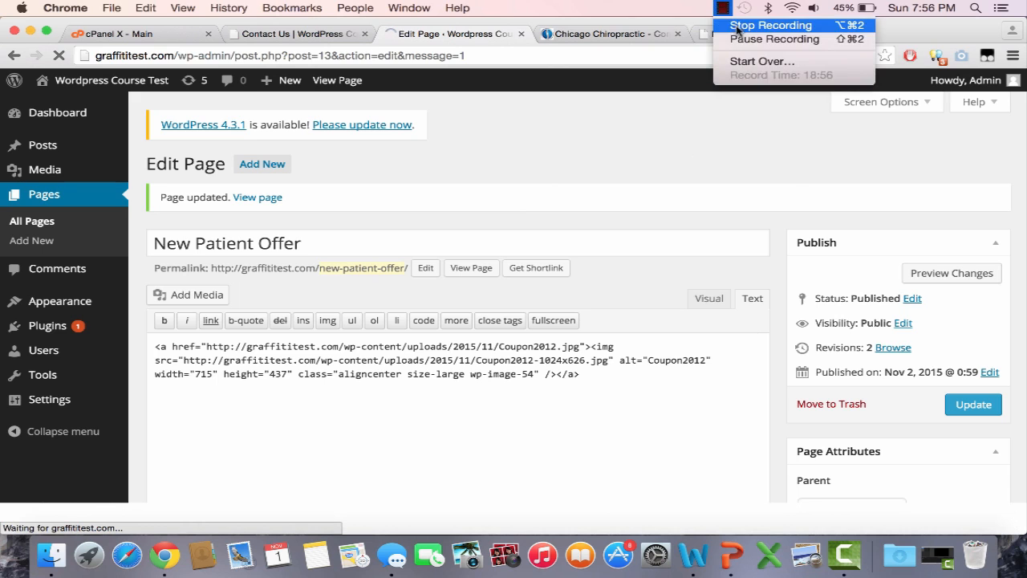
click(770, 37)
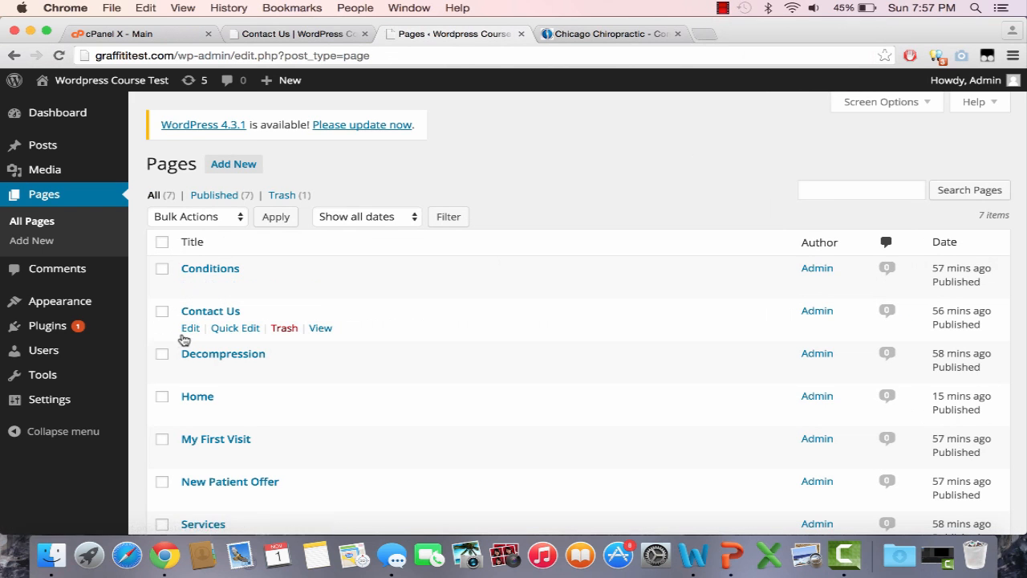
click(190, 329)
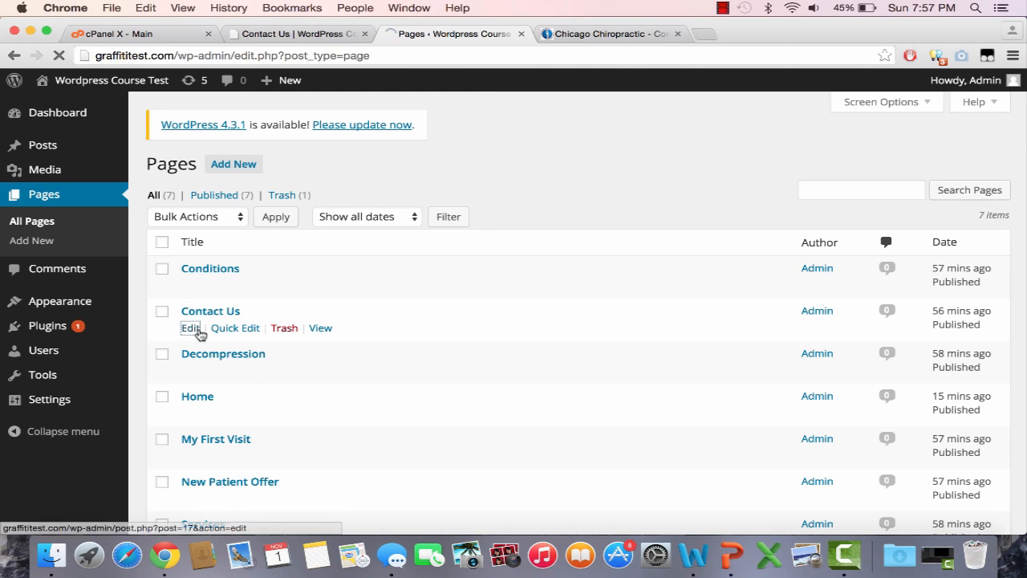
click(196, 331)
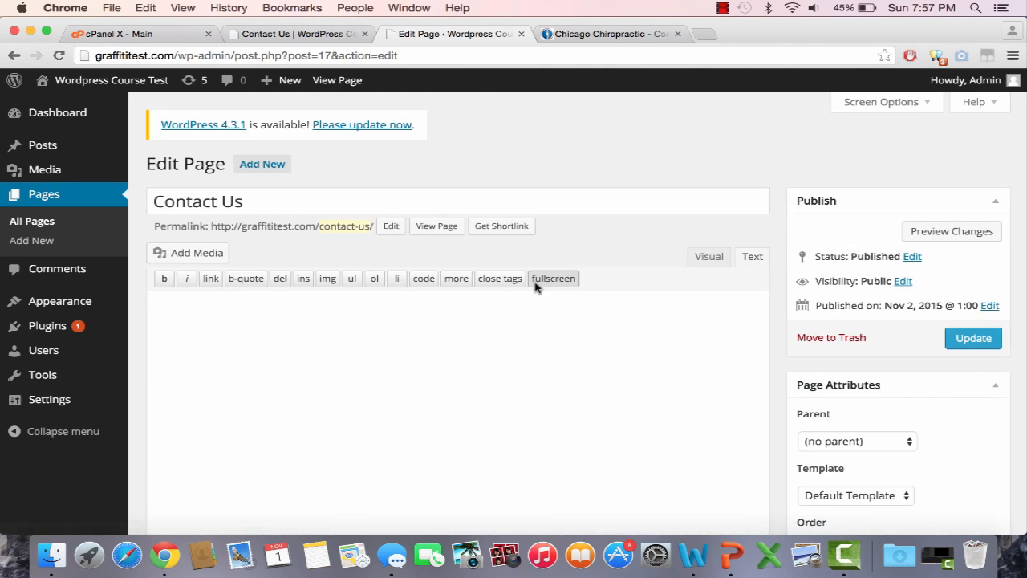
key(super+v)
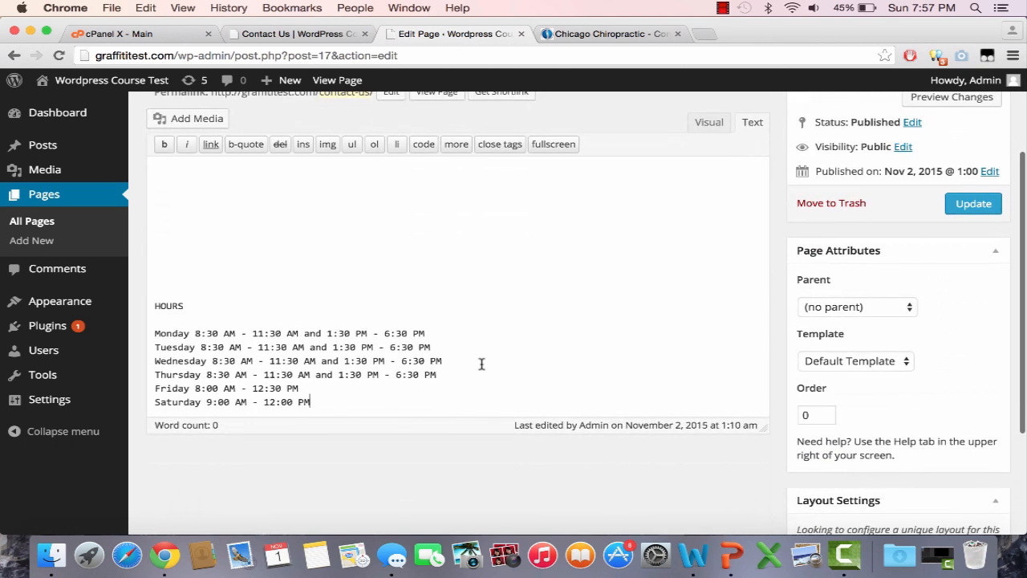
Step: Delete 'Chicagoland' from the center name and remove the email line
scroll(481, 364, up, 5)
scroll(481, 364, up, 1)
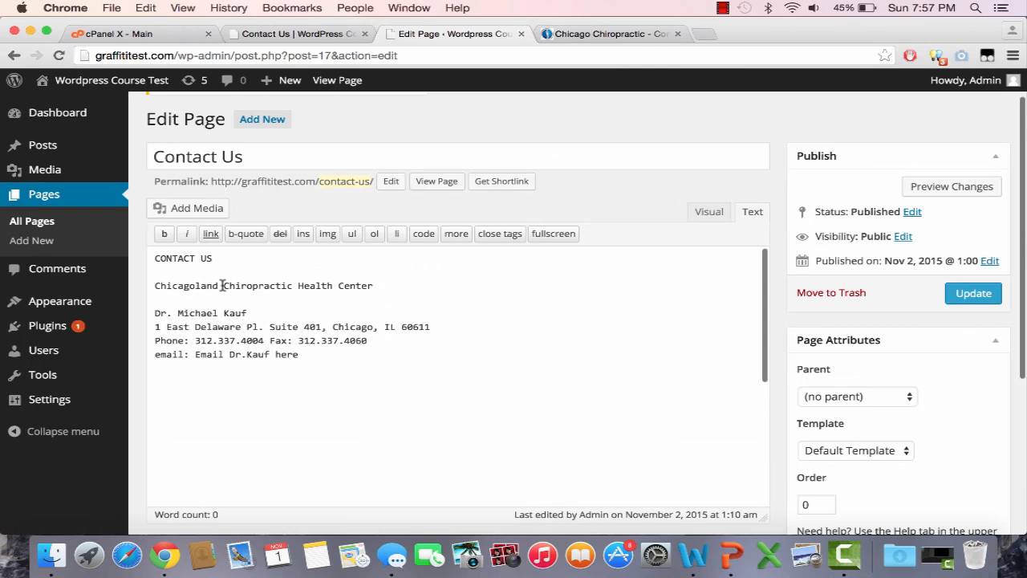
drag(222, 286, 155, 286)
key(BackSpace)
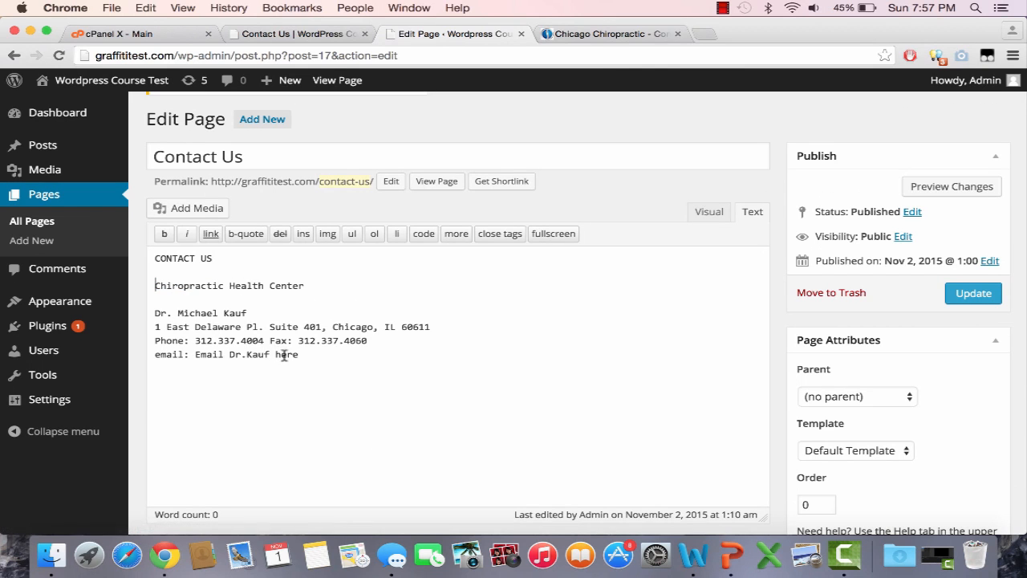
drag(299, 354, 155, 354)
key(BackSpace)
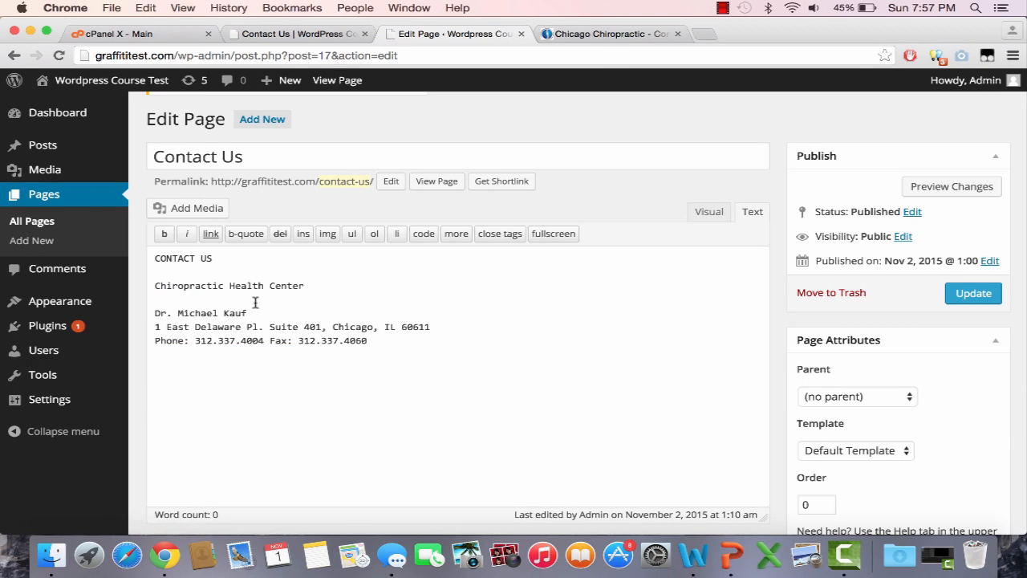
Step: Bold the CONTACT US heading and update the page
drag(226, 257, 155, 258)
click(164, 233)
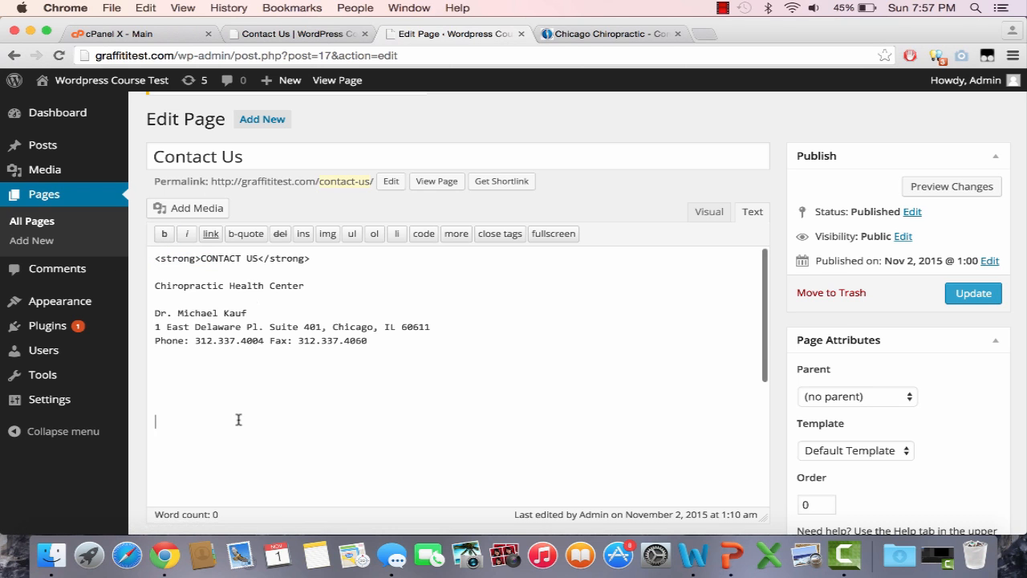
scroll(283, 525, down, 5)
scroll(302, 314, down, 5)
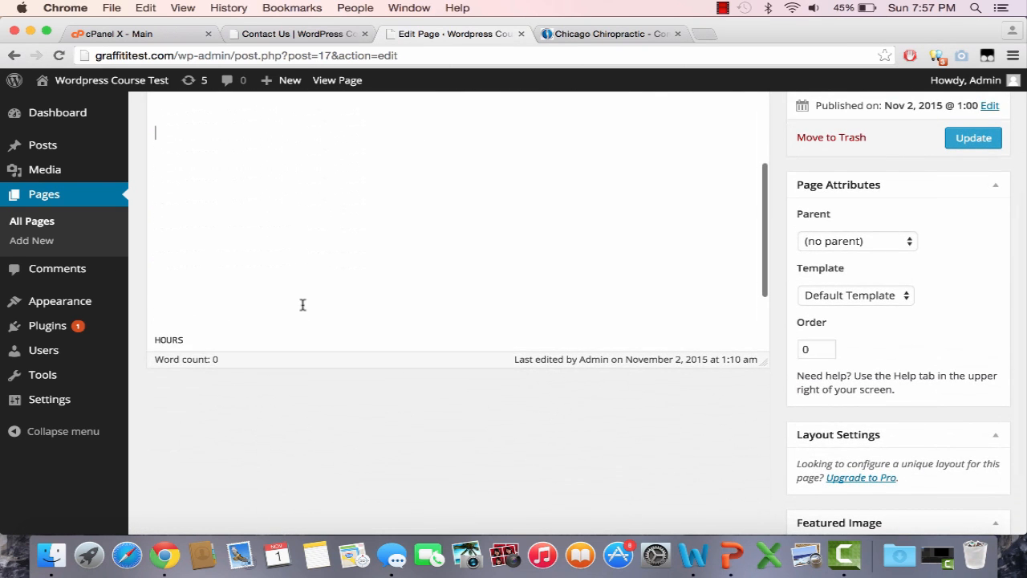
triple_click(207, 307)
click(179, 307)
scroll(179, 308, down, 5)
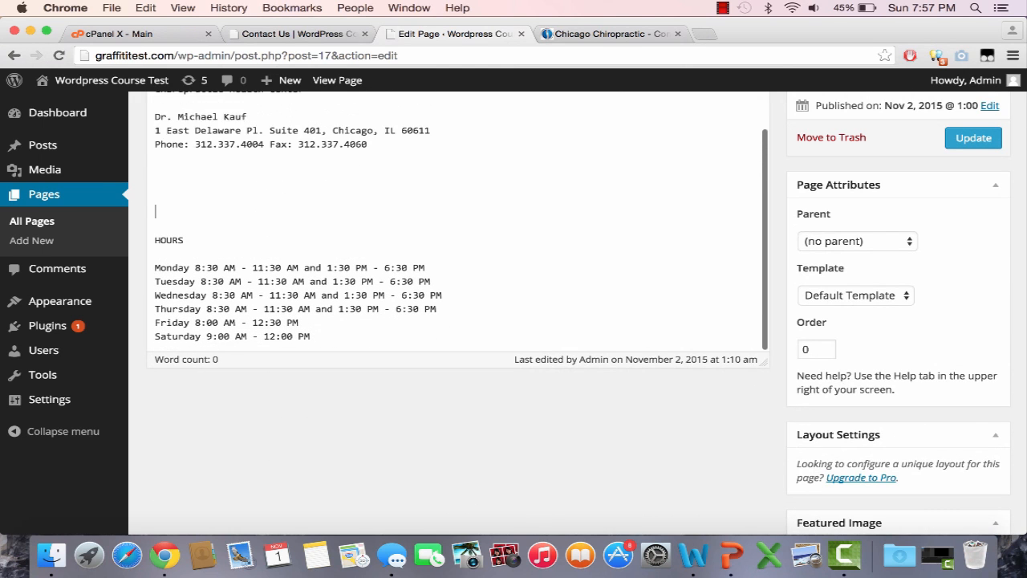
scroll(401, 456, up, 3)
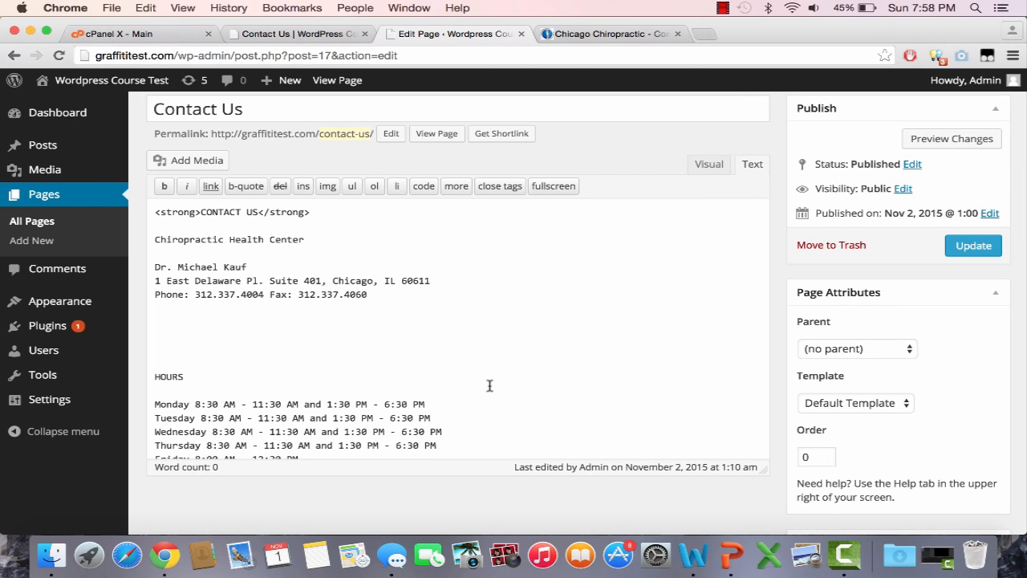
click(961, 245)
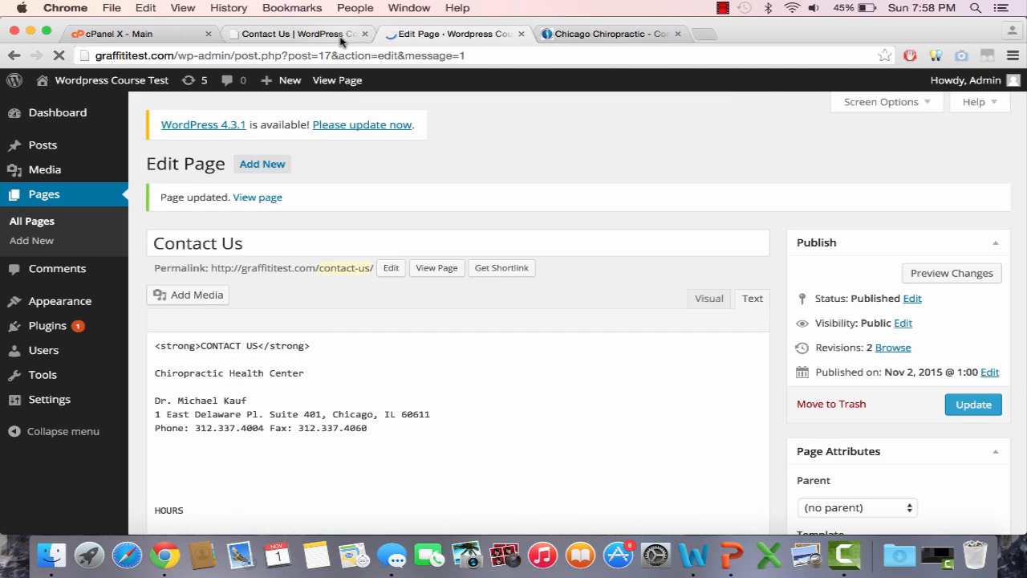
Step: Reload the live Contact Us page to review the new content
click(337, 34)
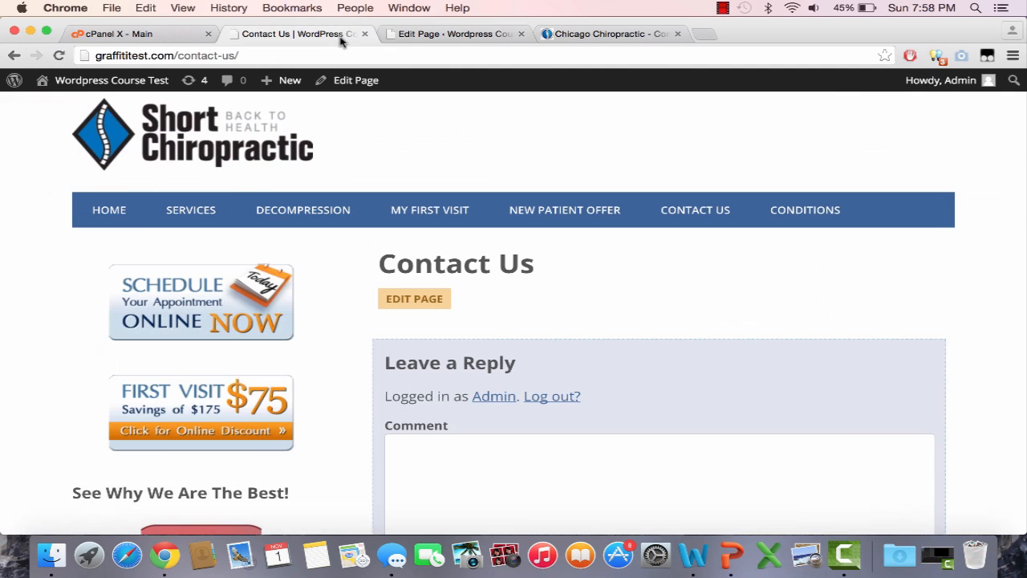
click(344, 55)
key(Return)
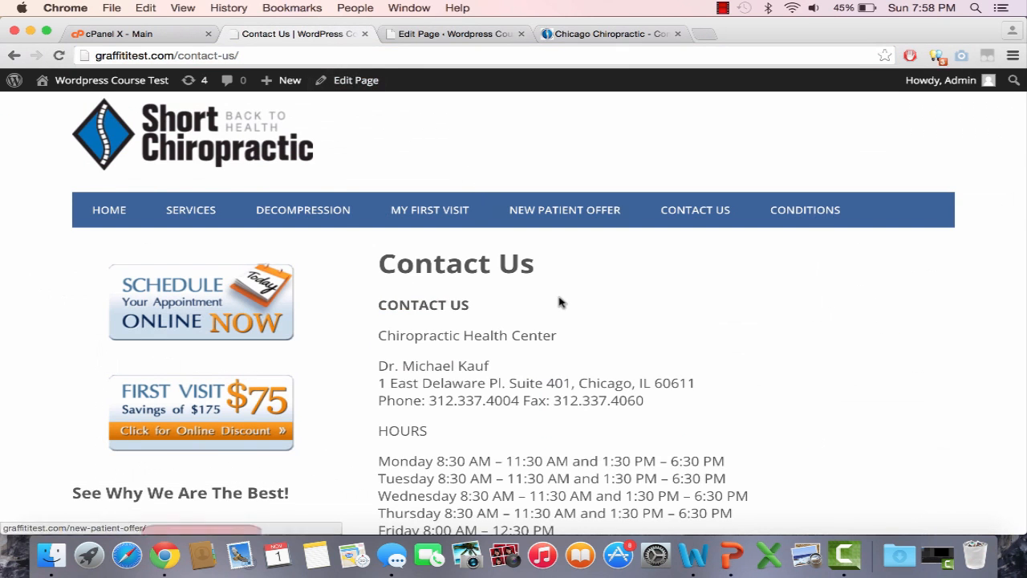
scroll(567, 305, down, 5)
click(440, 35)
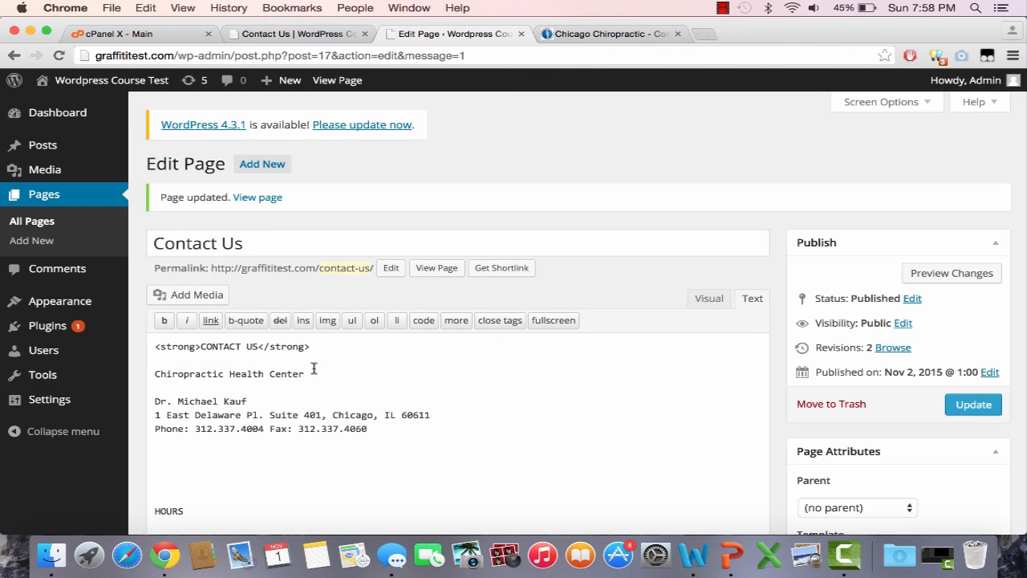
Step: Bold Chiropractic Health Center and HOURS, then update the page
drag(310, 374, 137, 372)
click(164, 319)
scroll(193, 409, down, 10)
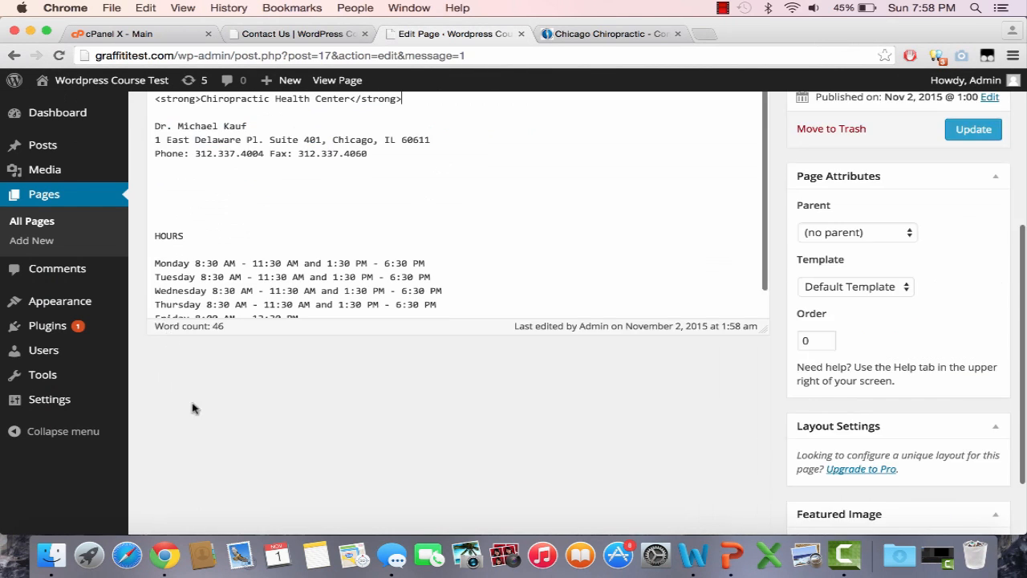
scroll(200, 423, up, 3)
drag(200, 280, 133, 286)
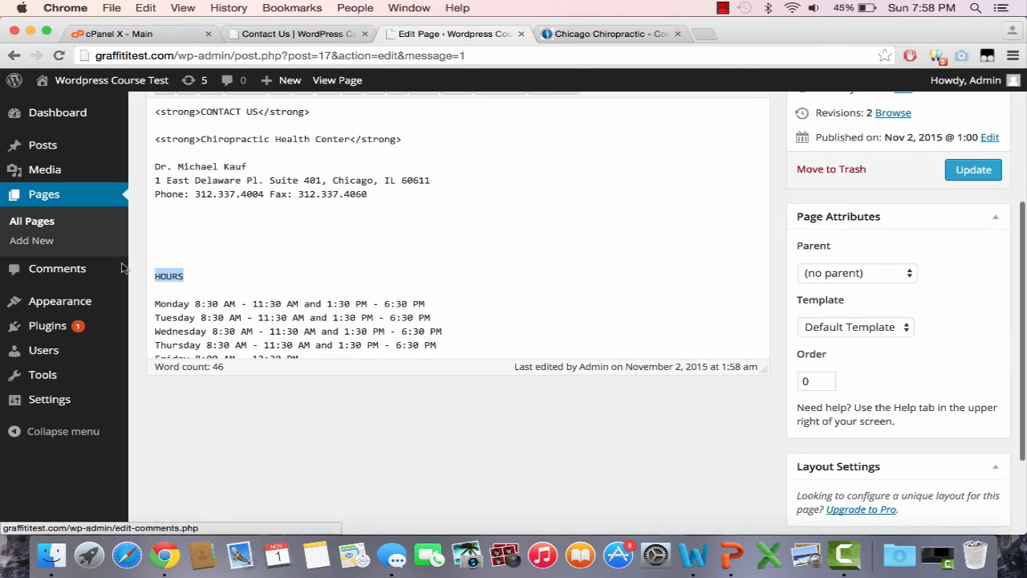
scroll(126, 268, up, 2)
click(165, 178)
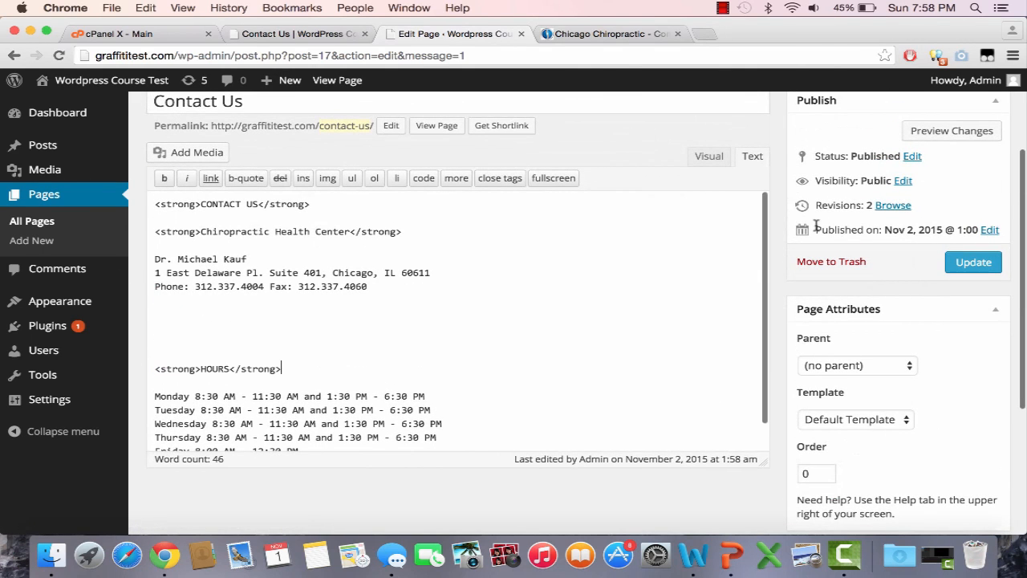
click(955, 267)
Step: Reload the live Contact Us page to see the bold text
click(346, 33)
key(super+l)
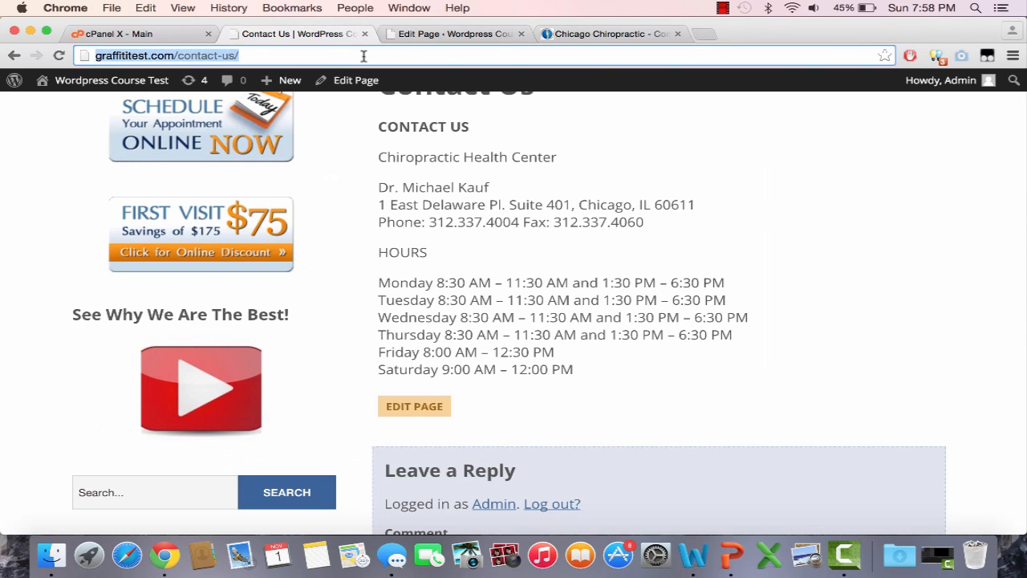
key(Return)
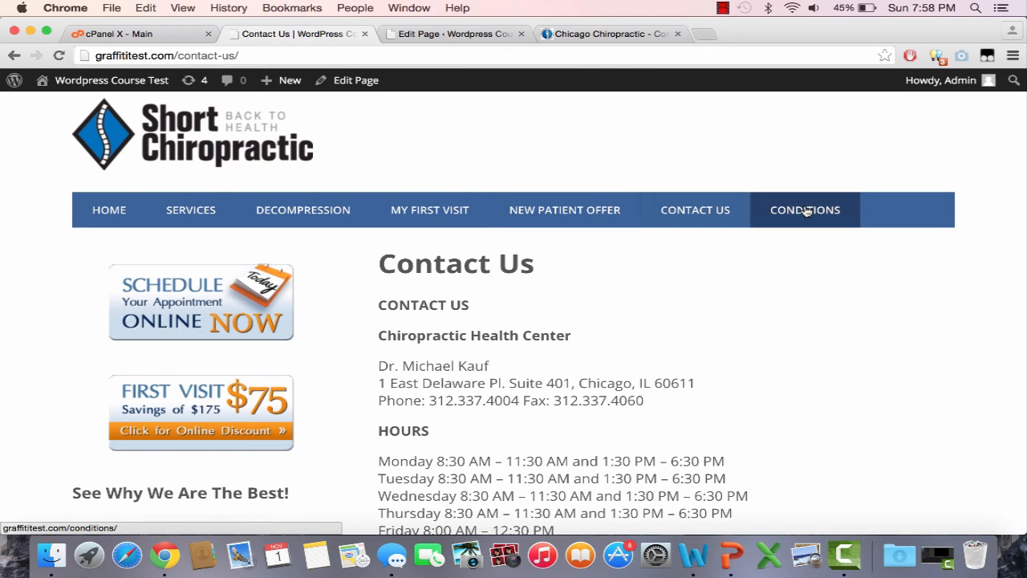
click(806, 210)
click(578, 37)
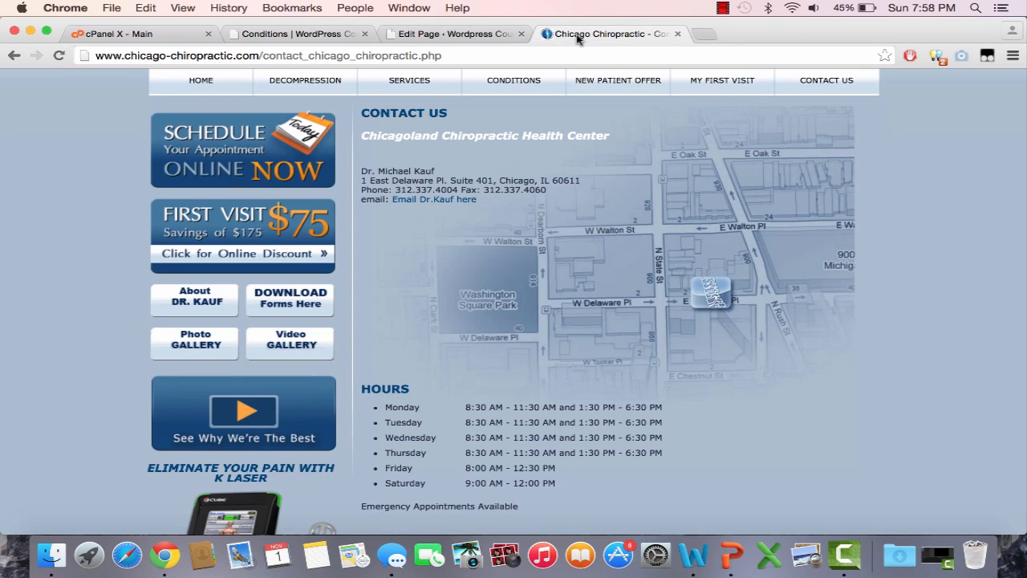
Step: Copy the old site's Conditions We Treat text through Subluxation, then open WordPress Pages
click(501, 85)
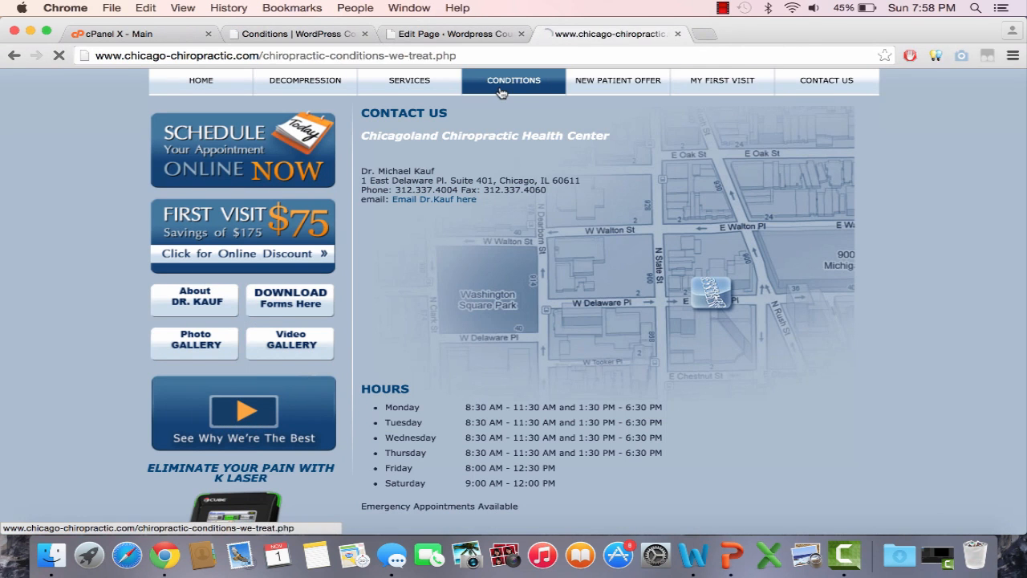
scroll(612, 286, down, 5)
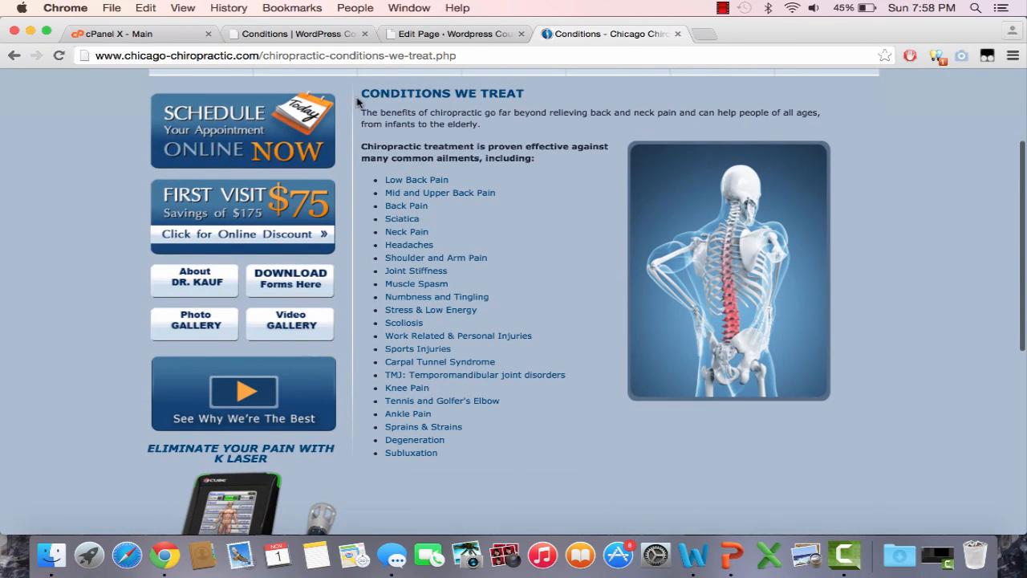
drag(365, 88, 470, 461)
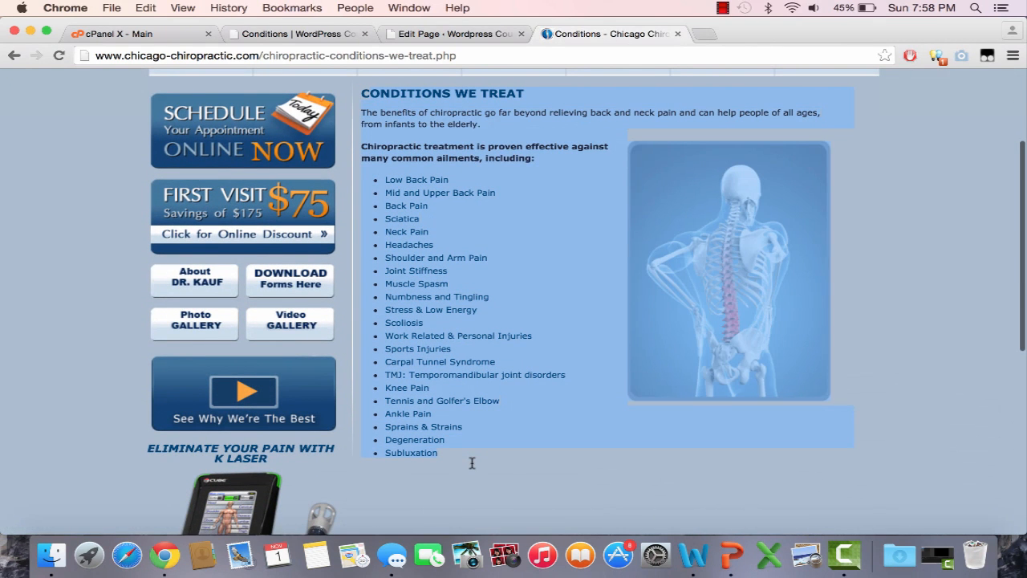
key(super+c)
click(408, 34)
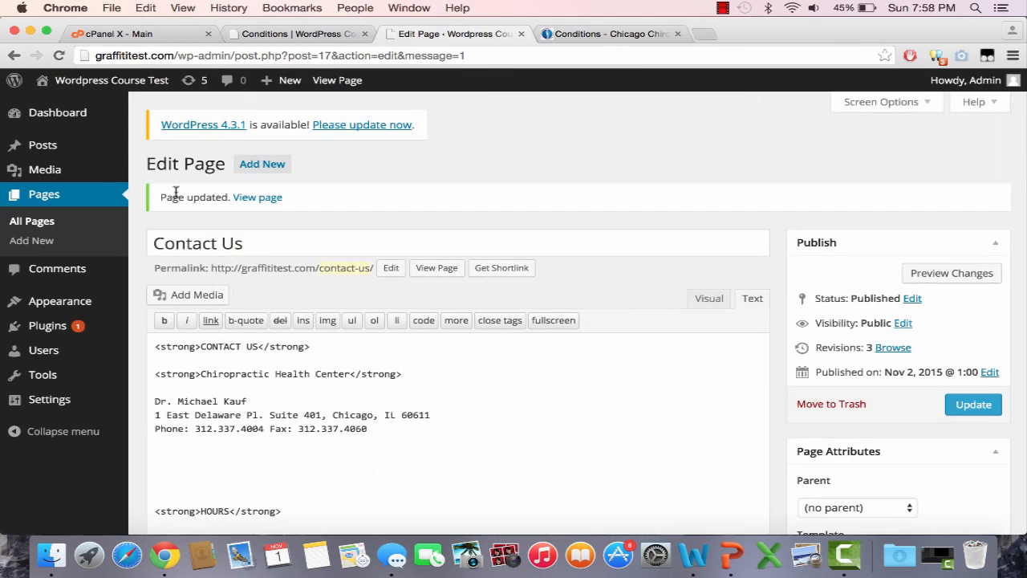
click(93, 201)
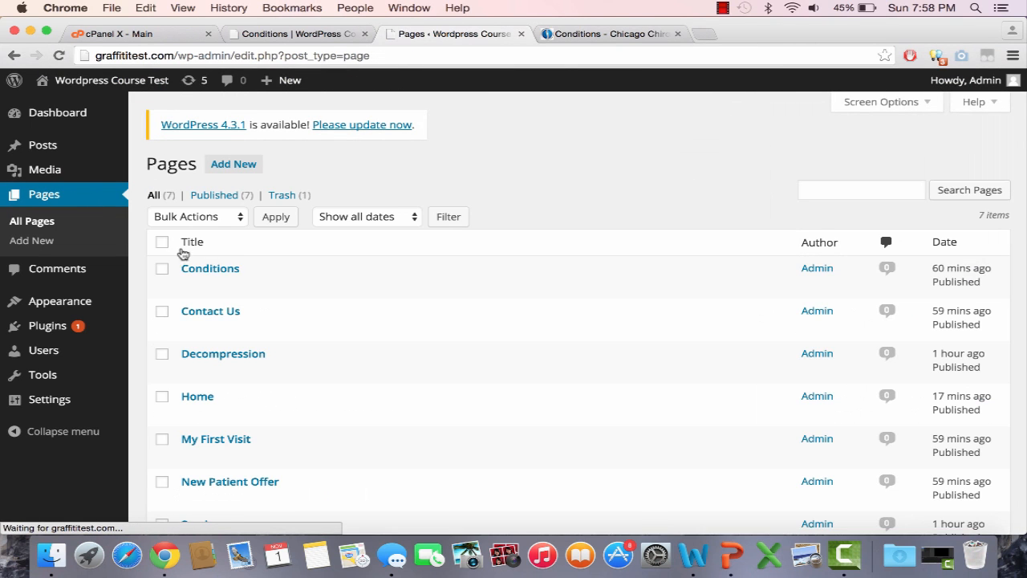
Step: Bold the CONDITIONS WE TREAT heading, update the Conditions page, and view it live
click(190, 288)
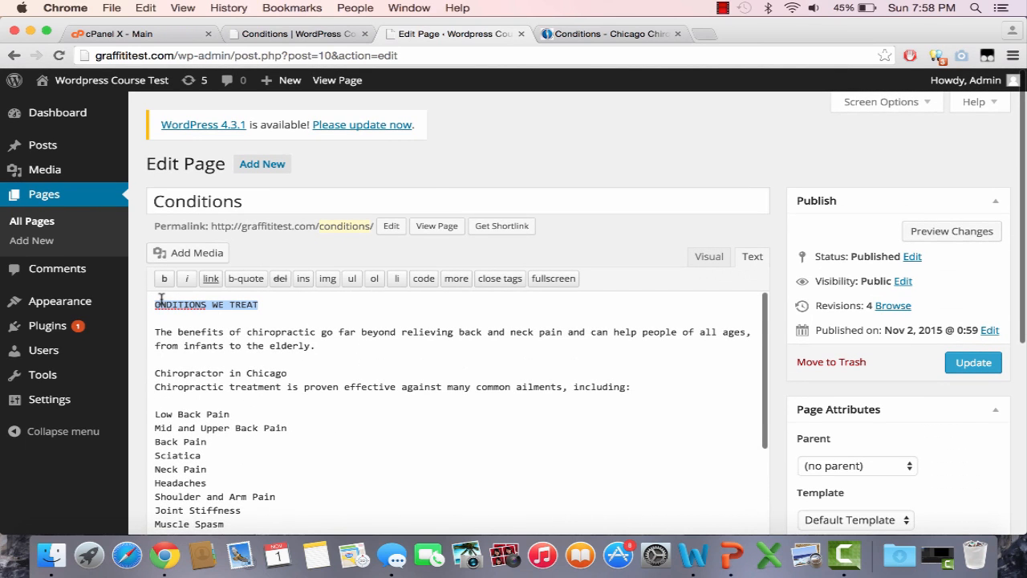
key(ctrl+alt+b)
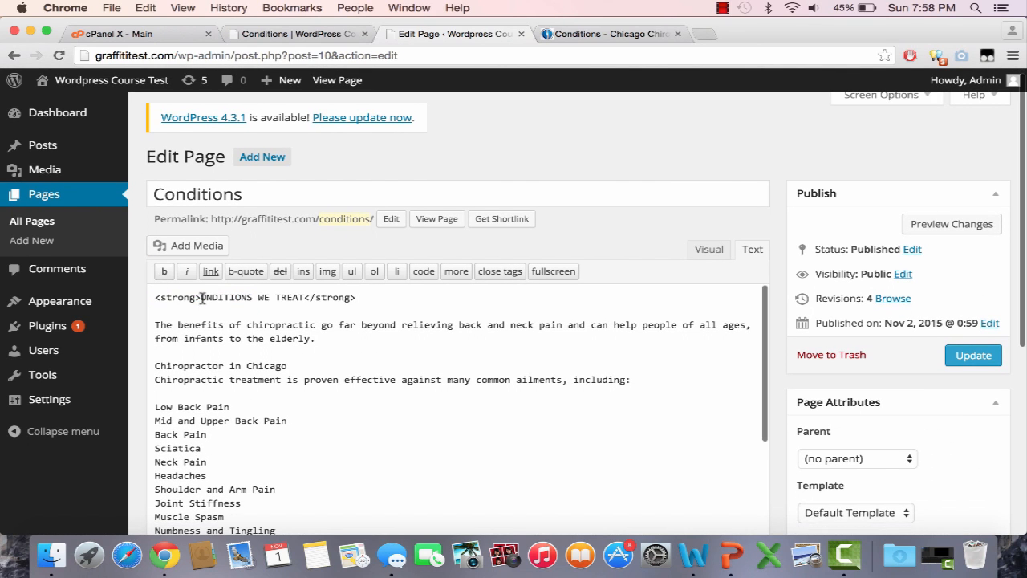
click(202, 298)
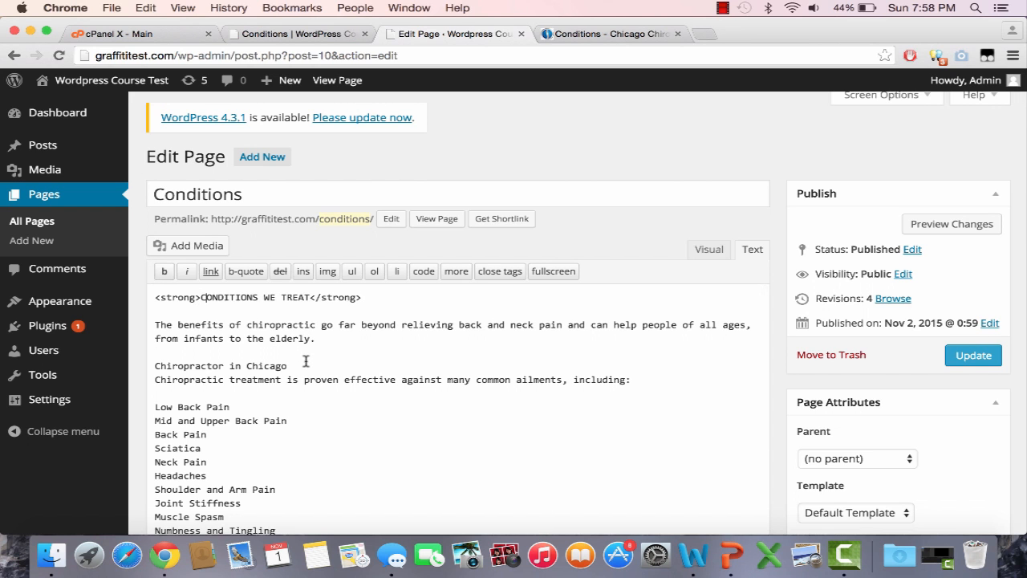
click(988, 355)
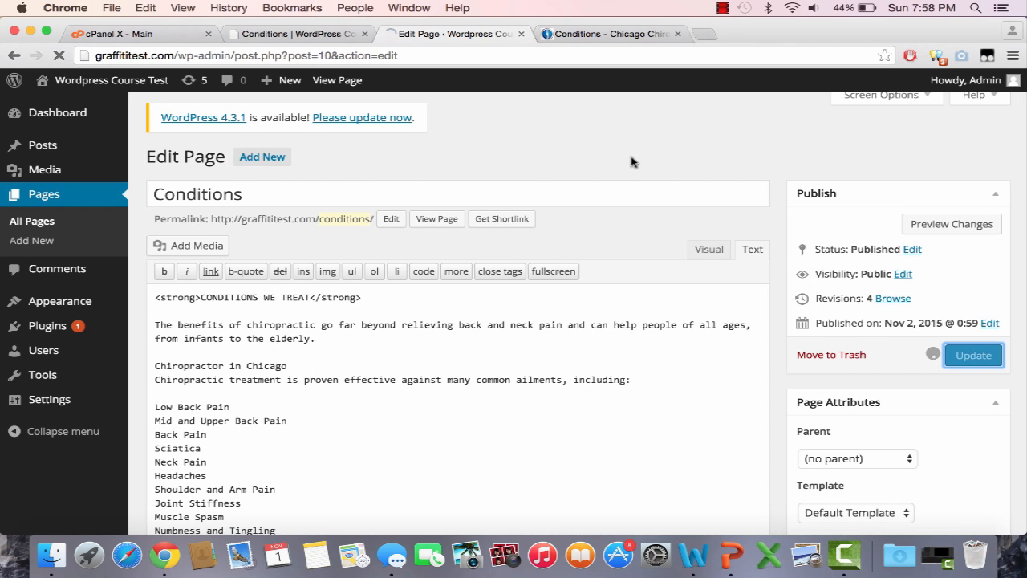
click(345, 34)
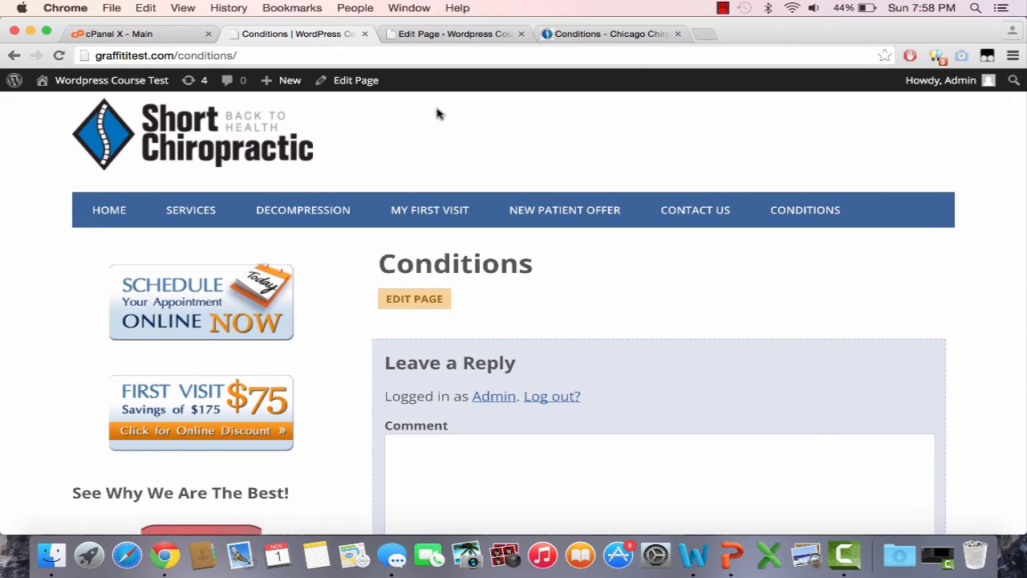
Step: Reload the live Conditions page to verify its conditions list, then revisit the original Conditions We Treat page
click(431, 55)
key(Return)
scroll(743, 241, down, 3)
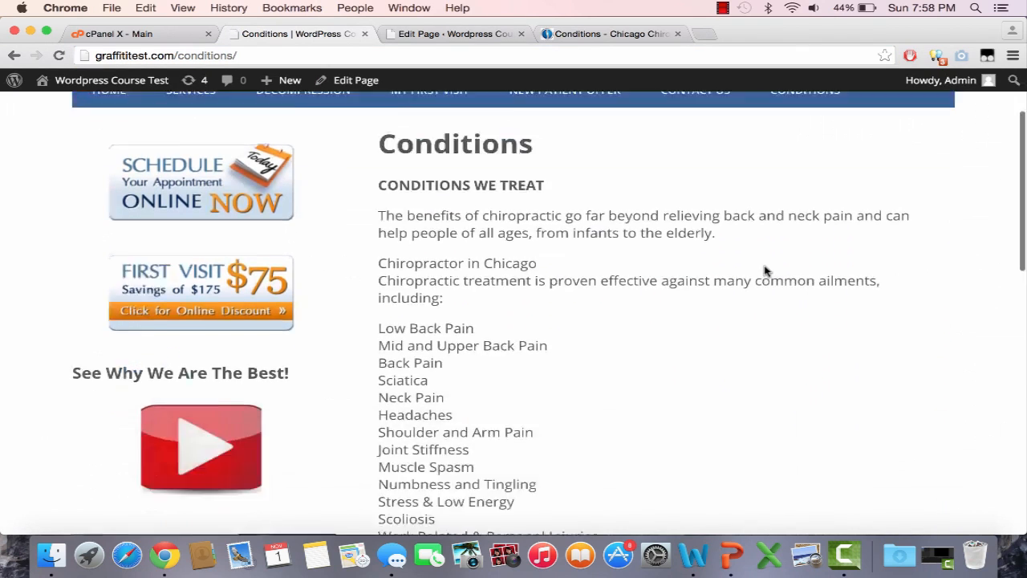
scroll(764, 271, down, 5)
scroll(764, 261, up, 7)
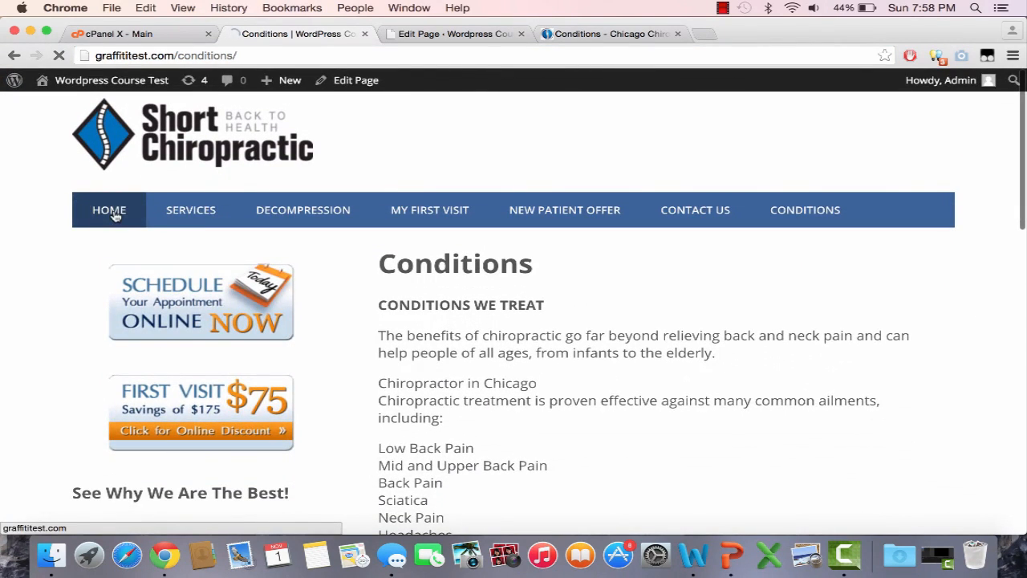
scroll(619, 264, down, 5)
scroll(619, 264, up, 6)
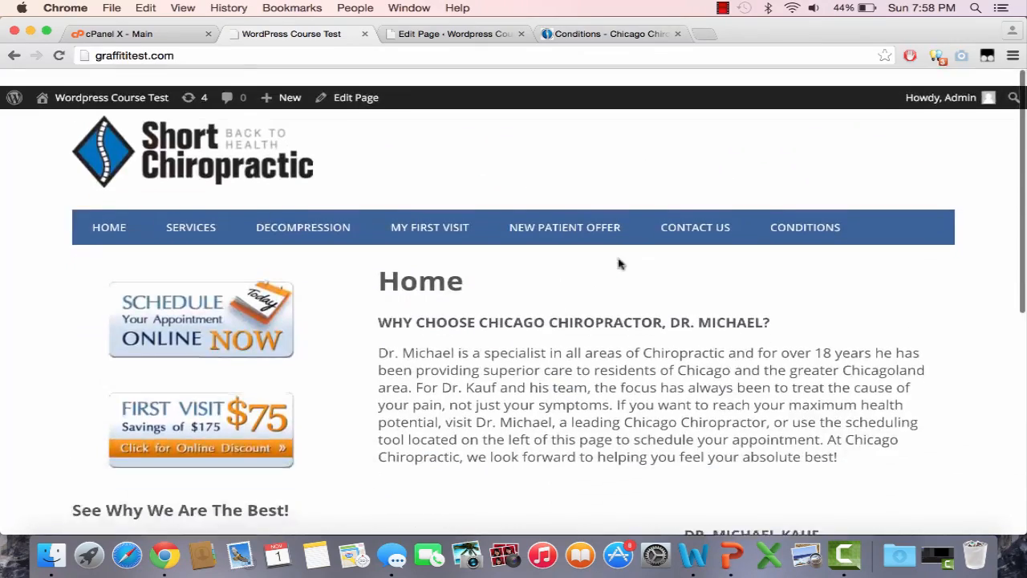
scroll(618, 264, down, 5)
scroll(619, 264, up, 6)
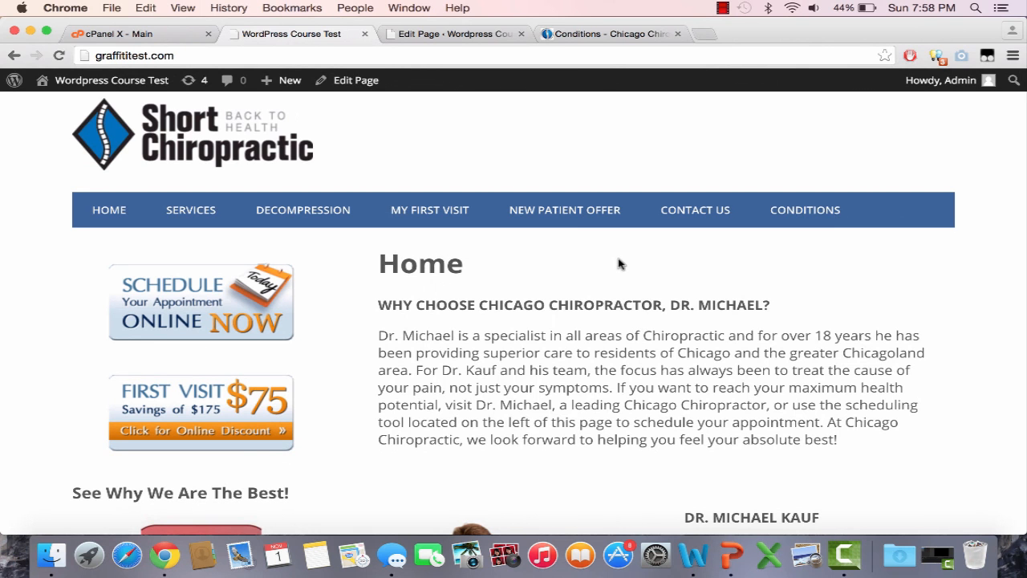
right_click(619, 264)
click(611, 34)
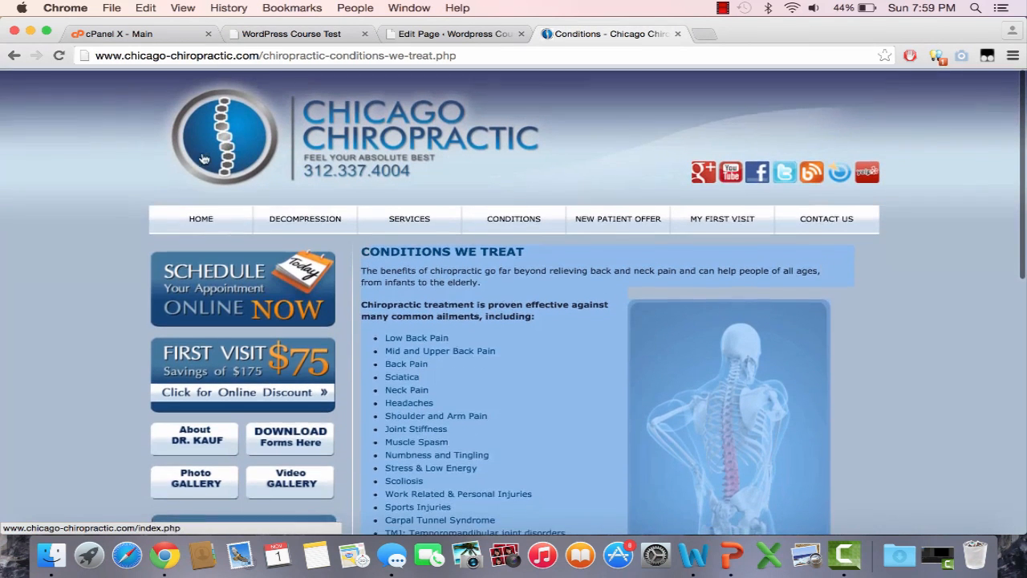
Step: Look over the original chicago-chiropractic.com home page, then go back to the Conditions page editor
click(205, 220)
scroll(207, 225, down, 10)
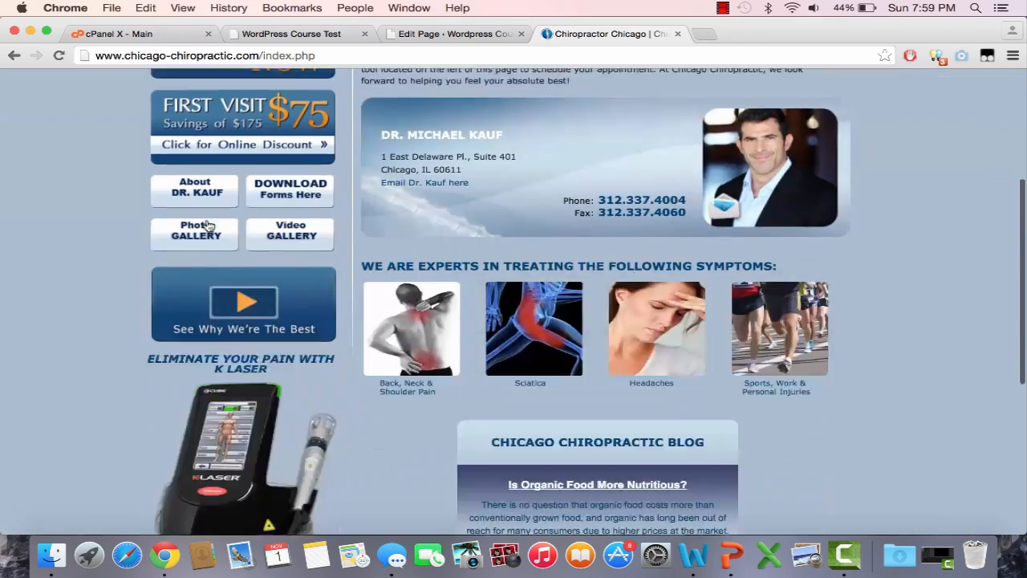
scroll(205, 224, up, 10)
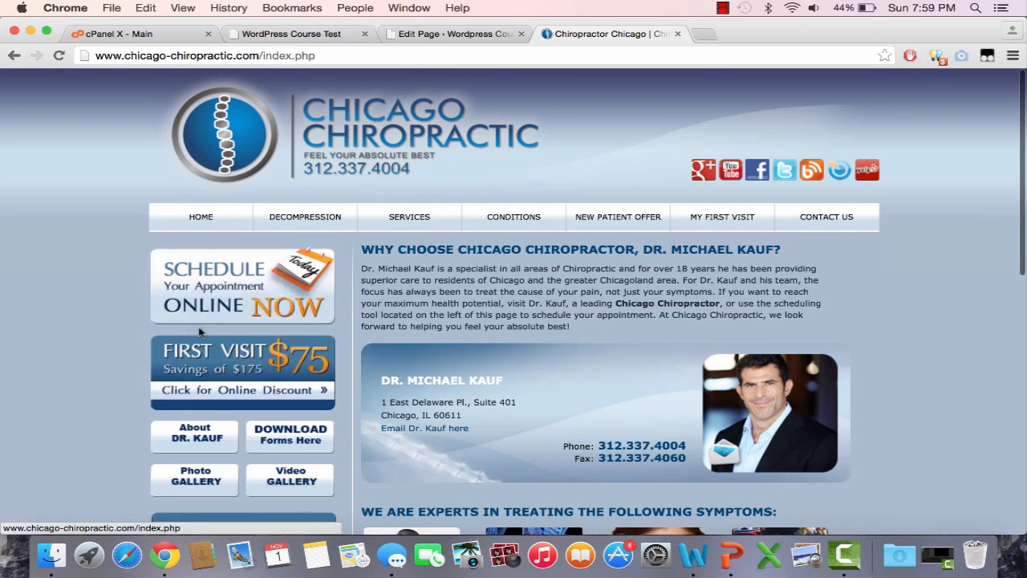
click(294, 33)
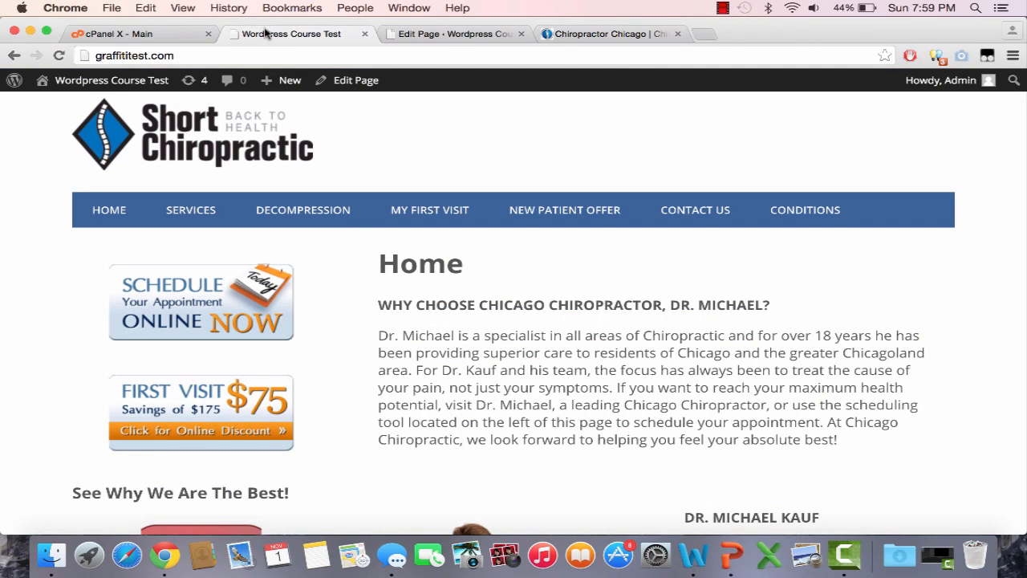
click(465, 34)
Step: In Appearance > Widgets, place the Social Media Widget in the sidebar above Search
mouse_move(106, 307)
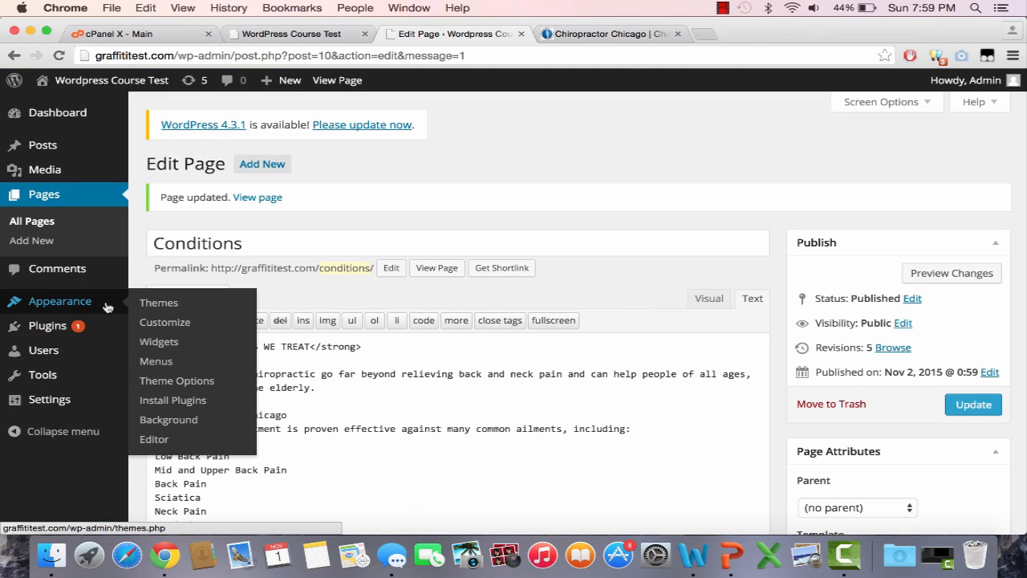
click(185, 350)
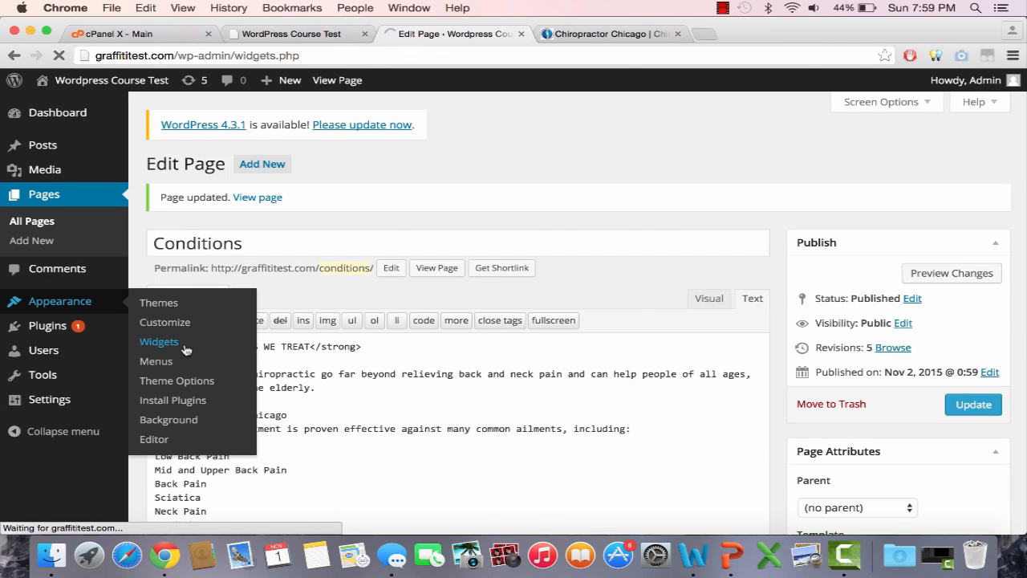
scroll(249, 355, down, 3)
scroll(250, 355, down, 5)
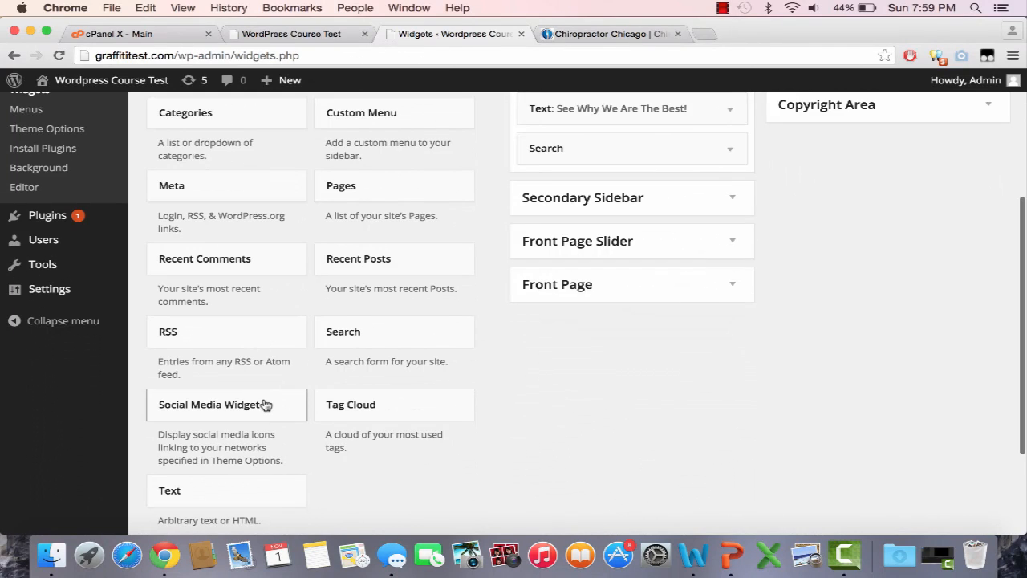
drag(265, 404, 650, 143)
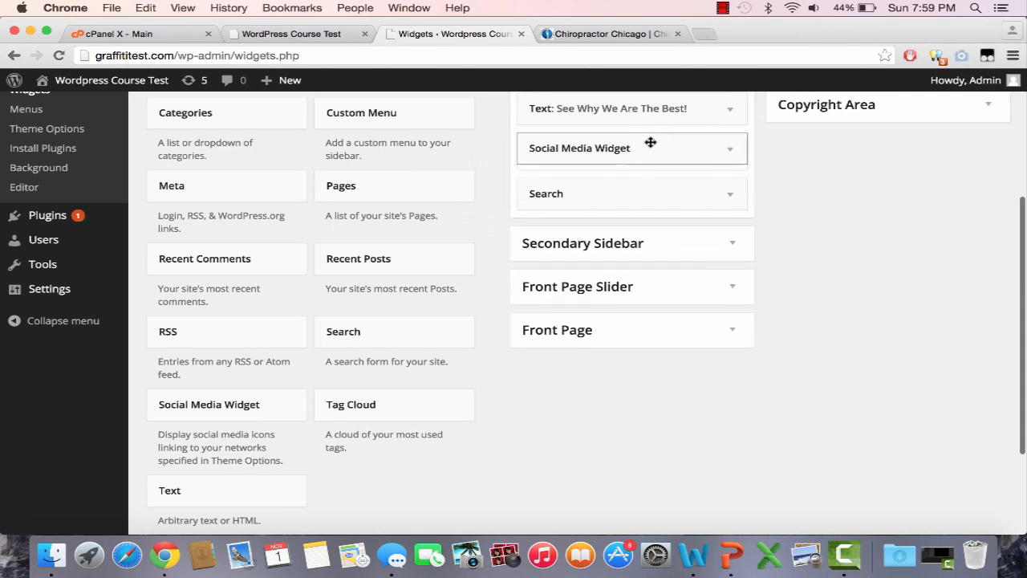
Step: Title the widget 'Find Us On Social Media' and save it
click(626, 197)
text(Find Us On Social Medi)
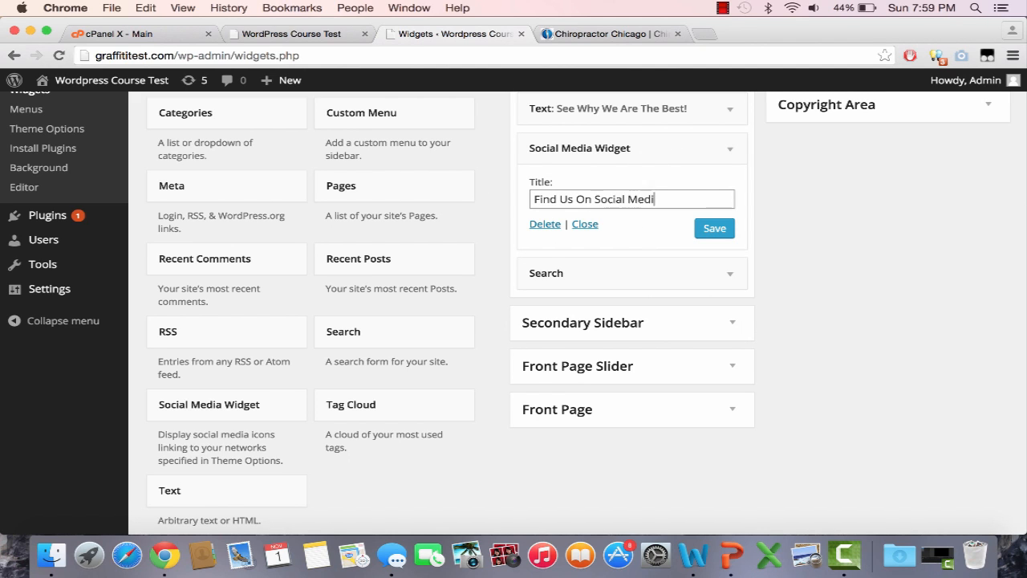
text(a)
click(715, 228)
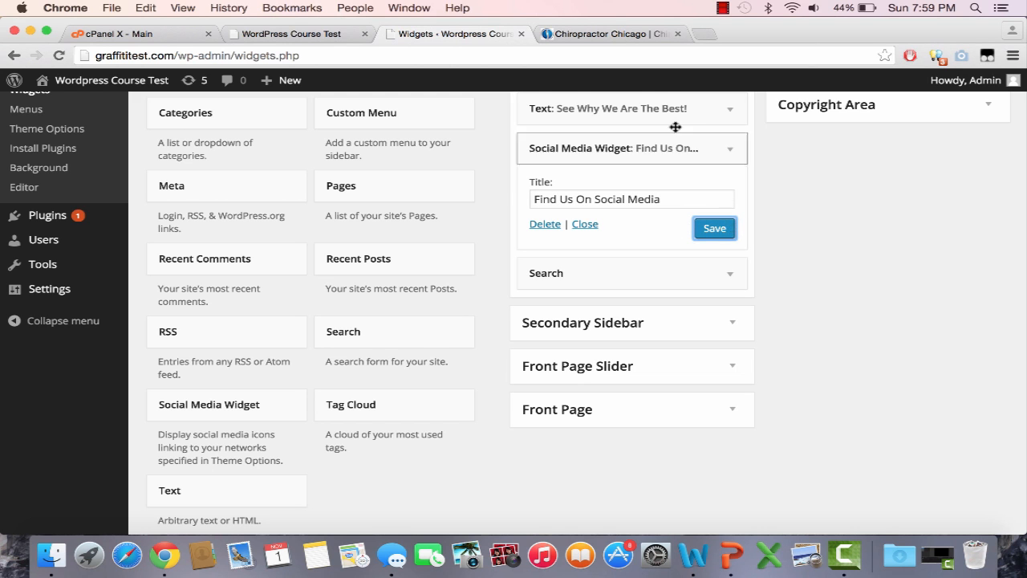
click(257, 35)
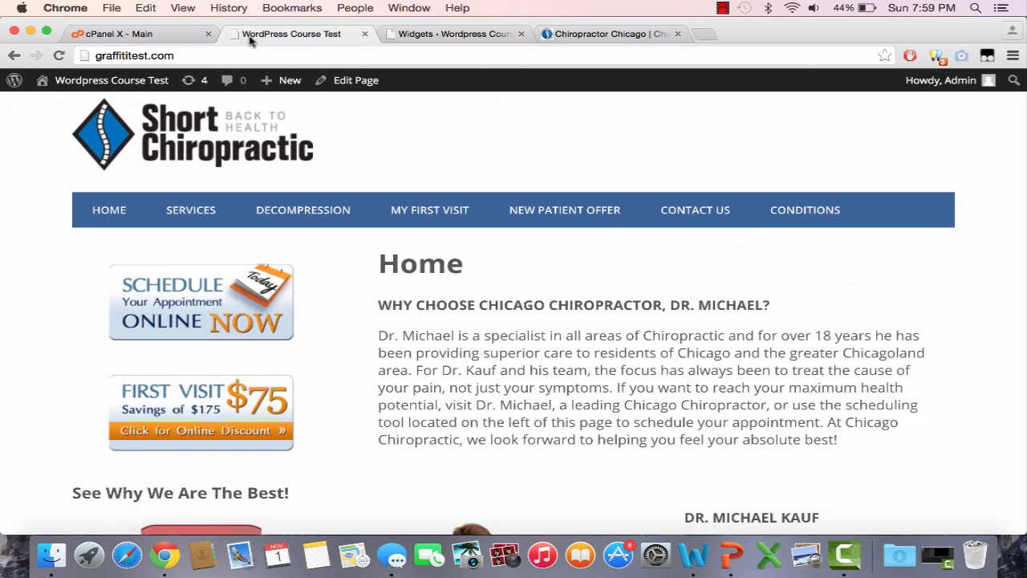
Step: Reload the homepage and test the footer's LinkedIn social icon, closing the LinkedIn tab afterwards
click(257, 56)
key(Return)
scroll(356, 225, down, 5)
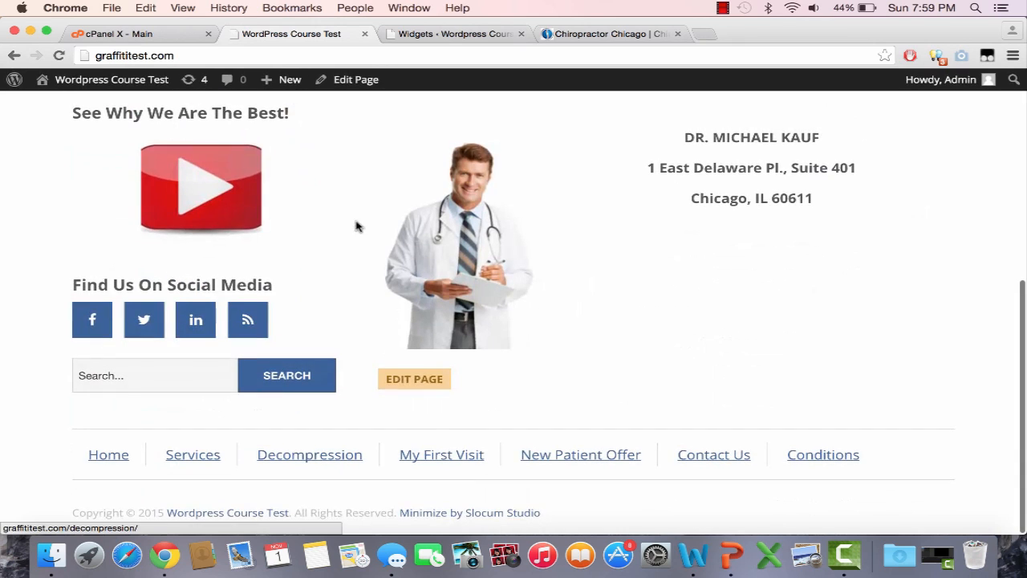
click(185, 337)
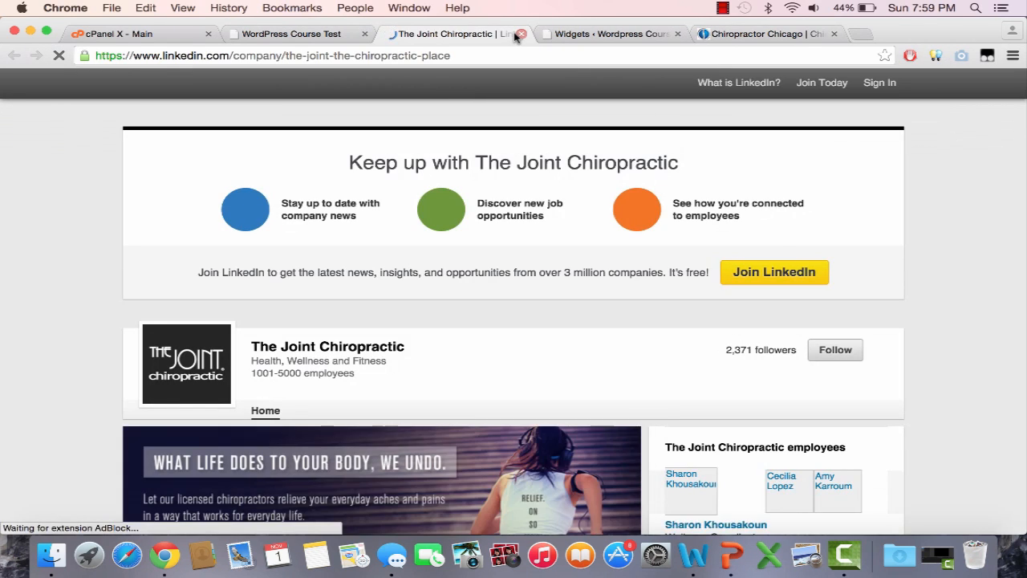
key(super+w)
Step: Go to the My First Visit page and copy its address
scroll(468, 166, up, 8)
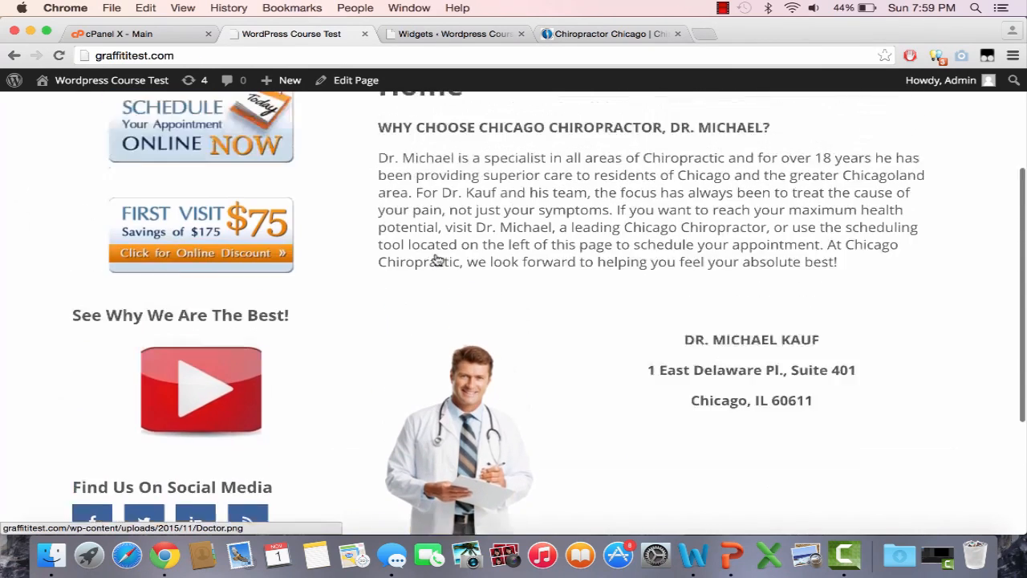
scroll(436, 253, up, 1)
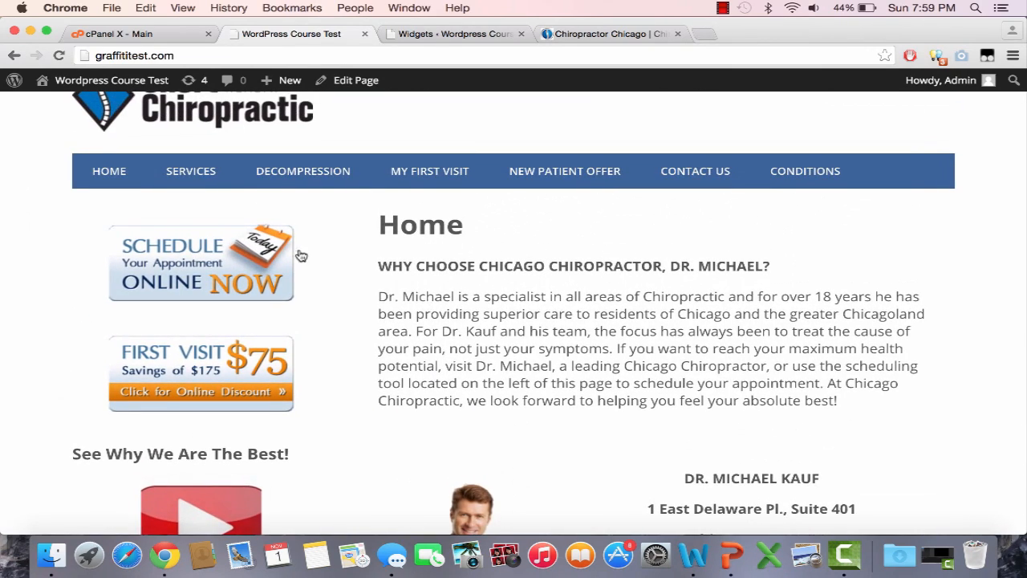
scroll(355, 374, up, 2)
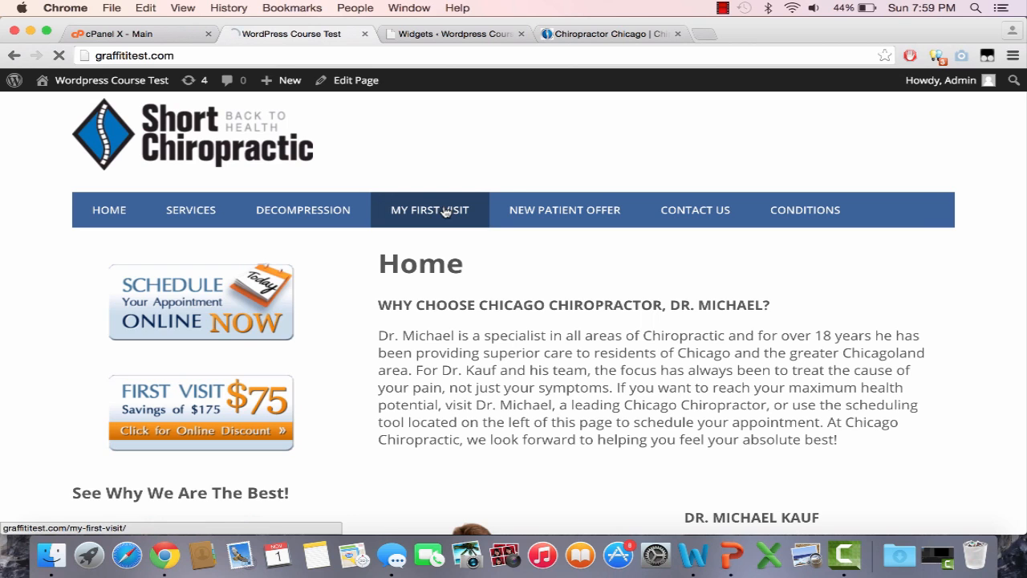
click(311, 56)
key(super+c)
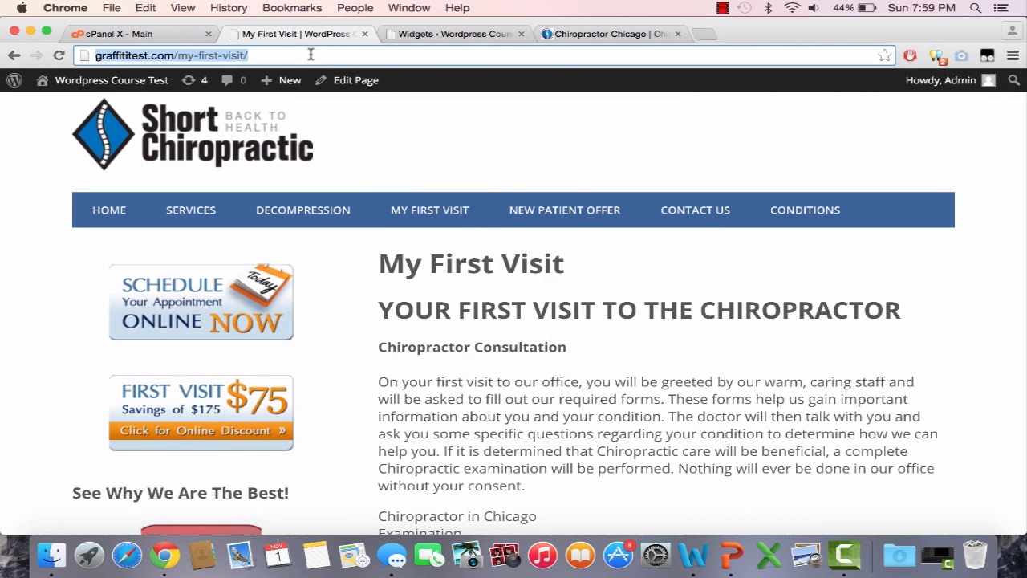
Step: Replace the First Visit Text widget's link with the My First Visit URL, save, and reload the live page
click(441, 41)
scroll(811, 314, up, 5)
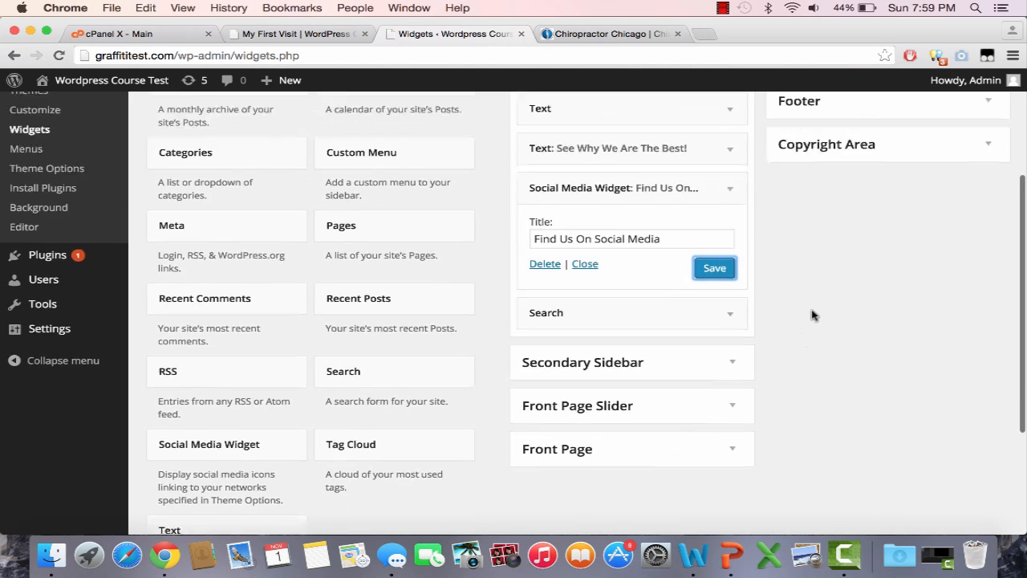
click(682, 235)
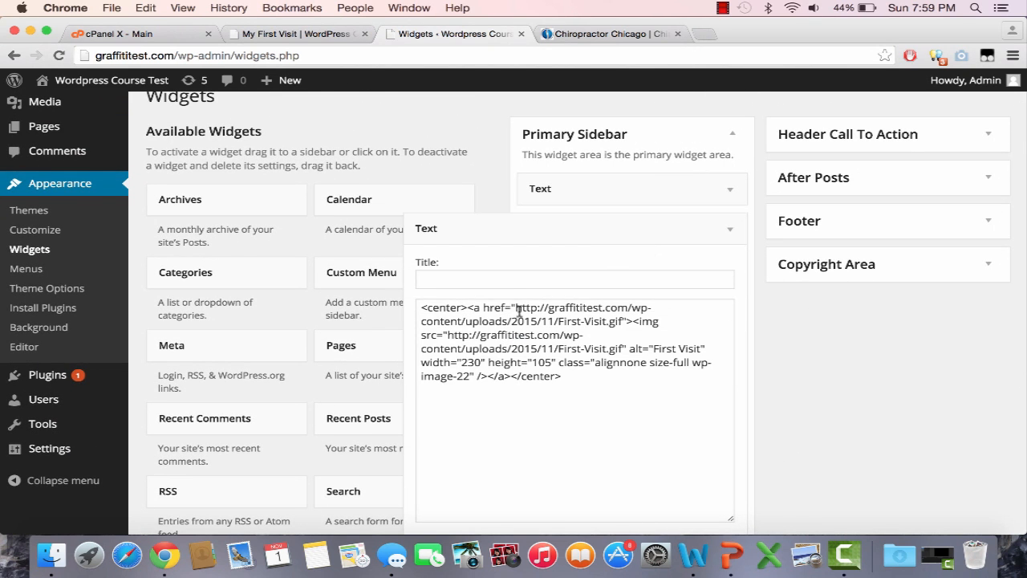
drag(516, 307, 621, 321)
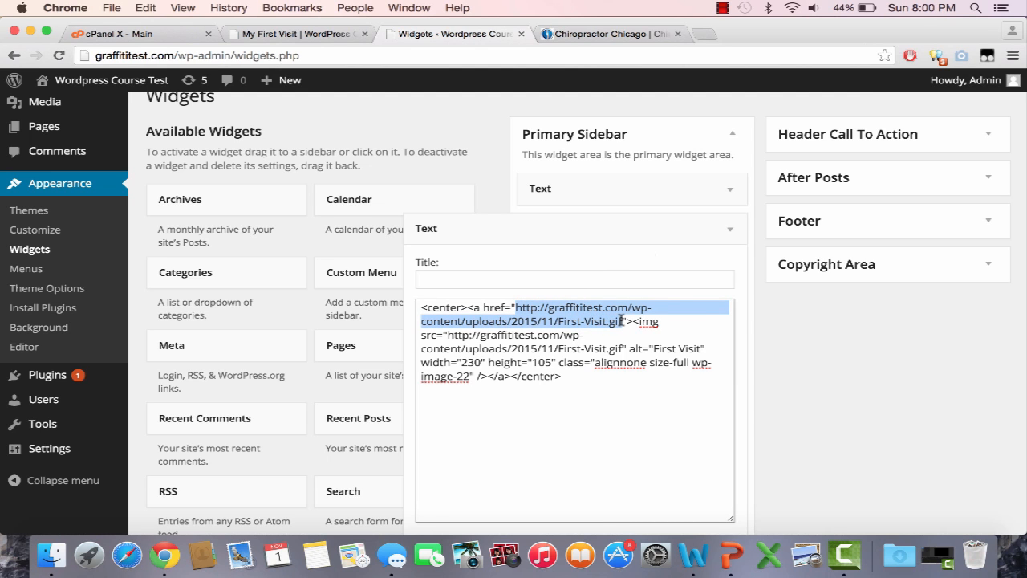
key(super+v)
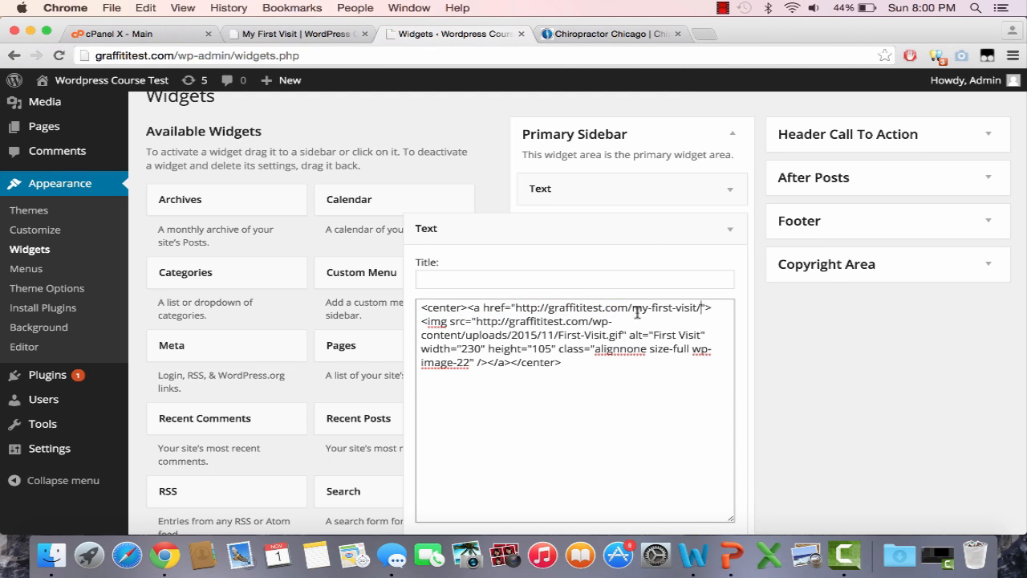
scroll(562, 345, down, 3)
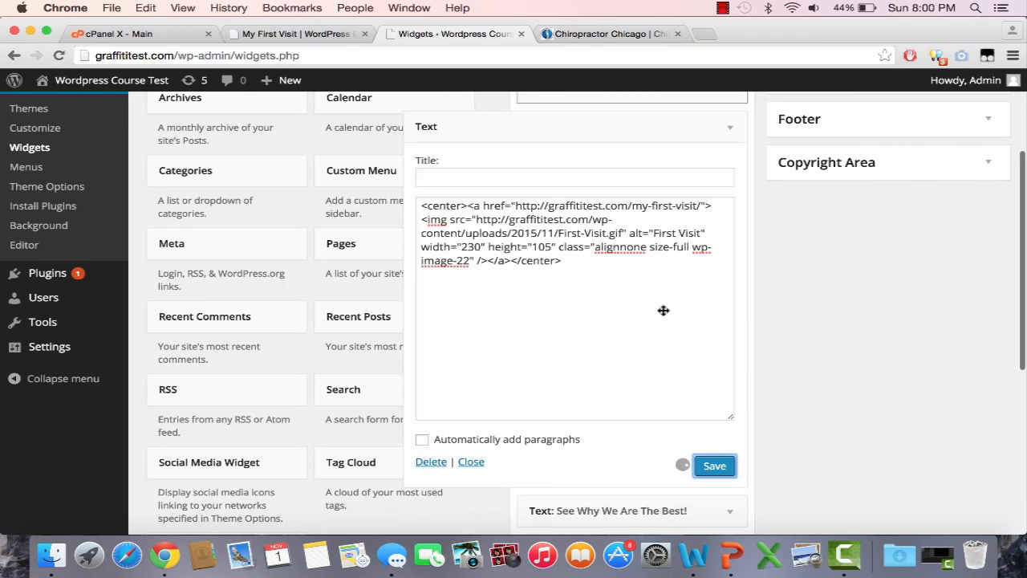
click(325, 34)
click(332, 54)
key(Return)
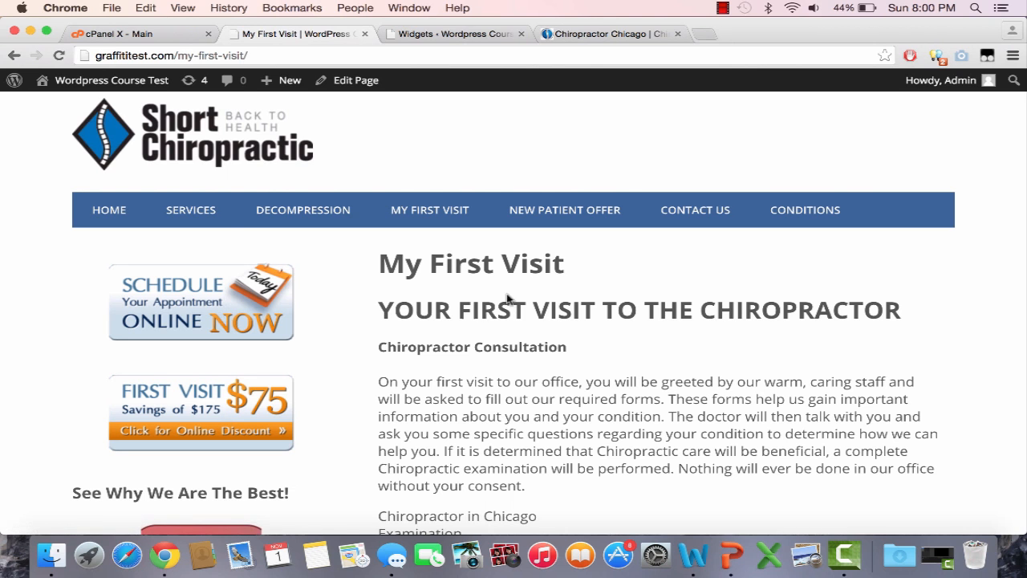
Step: Check that the $75 sidebar banner opens the My First Visit page
click(118, 215)
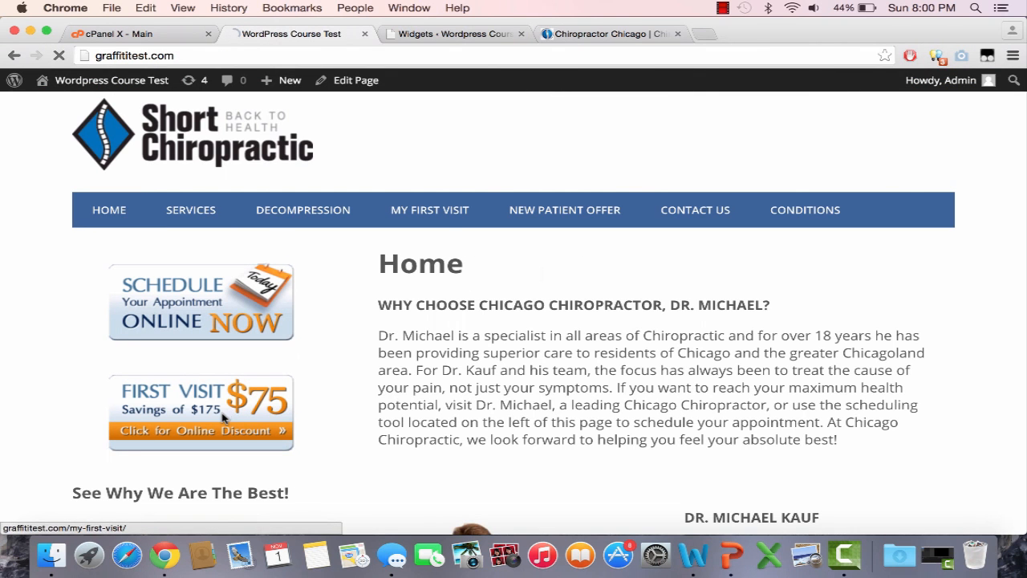
click(224, 417)
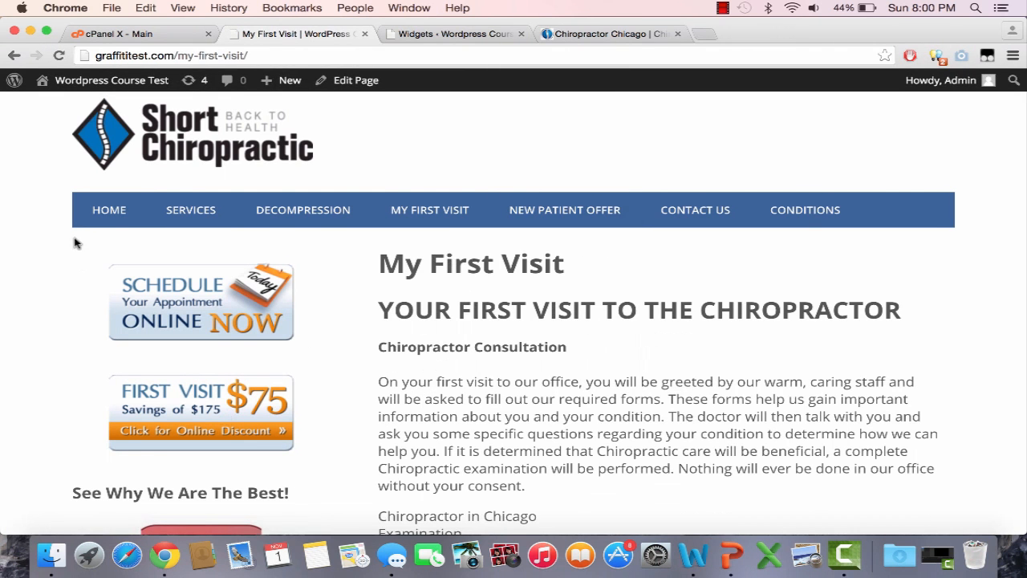
click(107, 212)
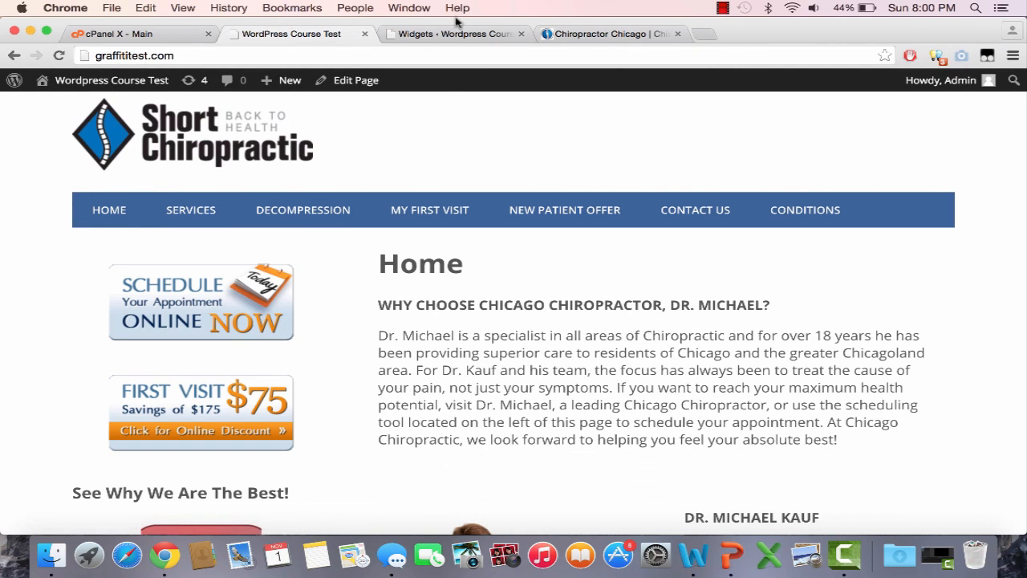
Step: Collapse the Text widget and open the theme's Install Required Plugins screen
click(454, 34)
click(730, 127)
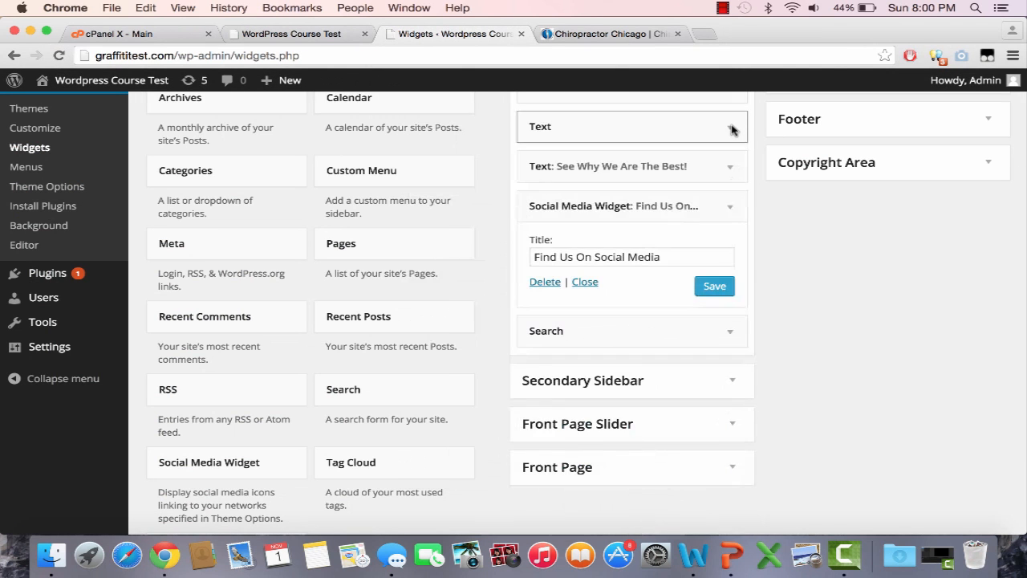
click(76, 209)
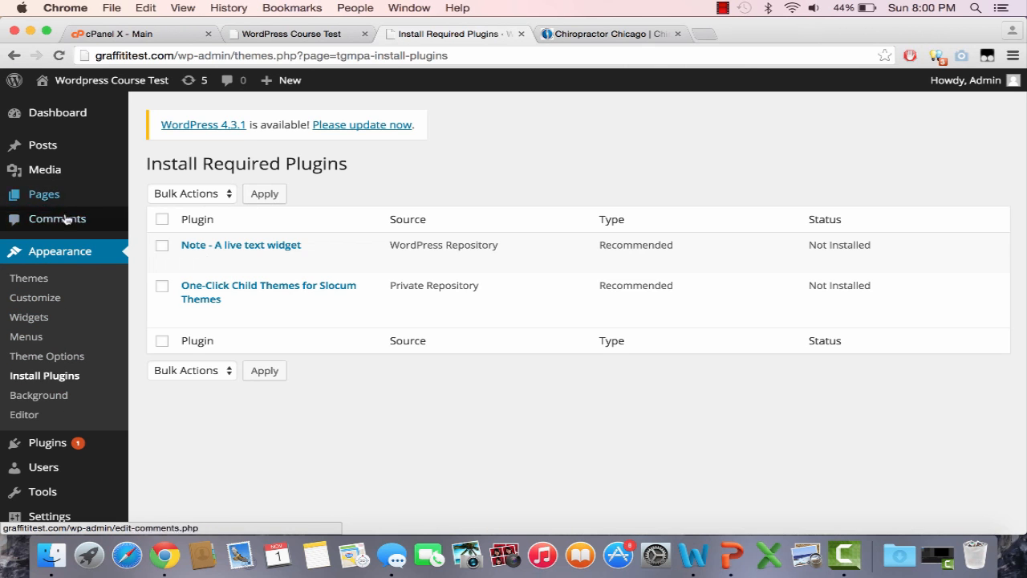
Step: Search the plugin directory for 'appointment' under Plugins > Add New
scroll(67, 426, down, 1)
click(64, 421)
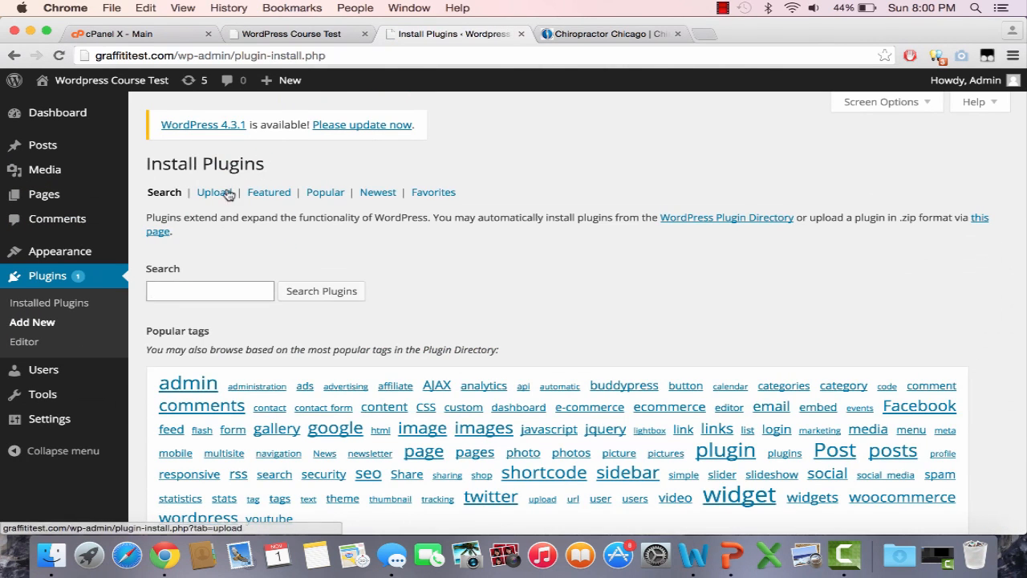
text(appo)
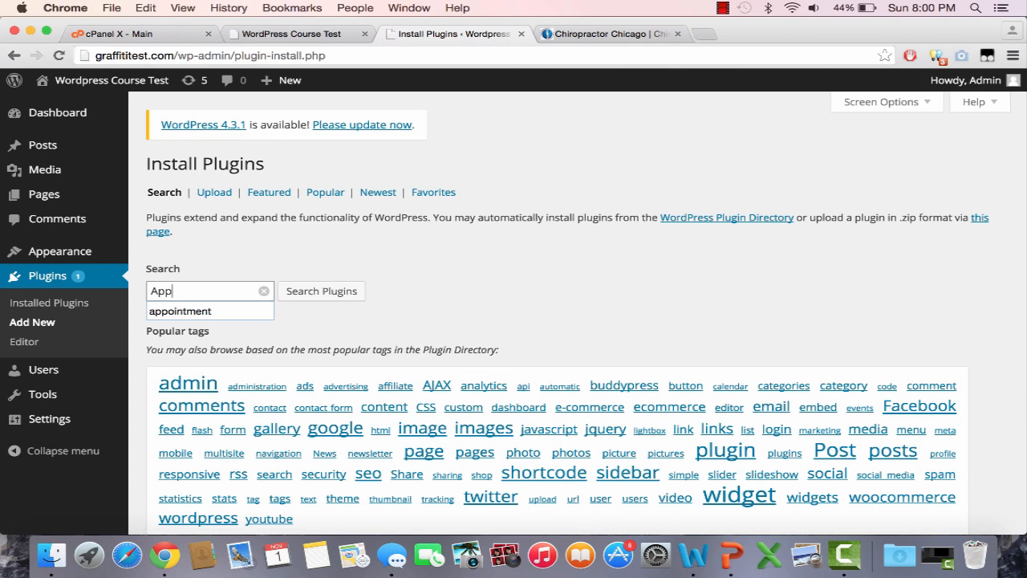
key(Down)
key(Return)
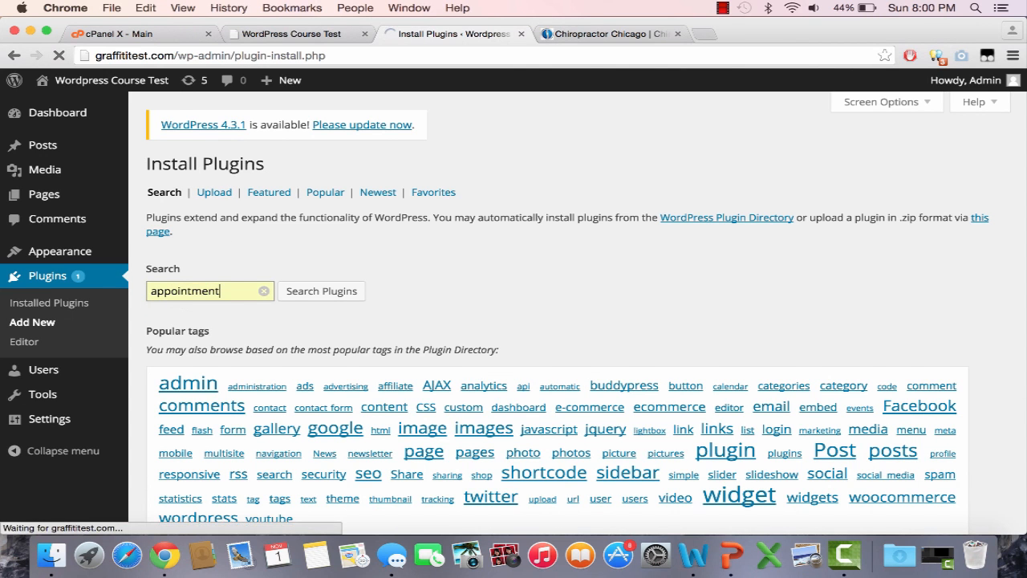
Step: Install Appointment Calendar 2.7.4, confirm the installation, and activate it
scroll(420, 367, down, 3)
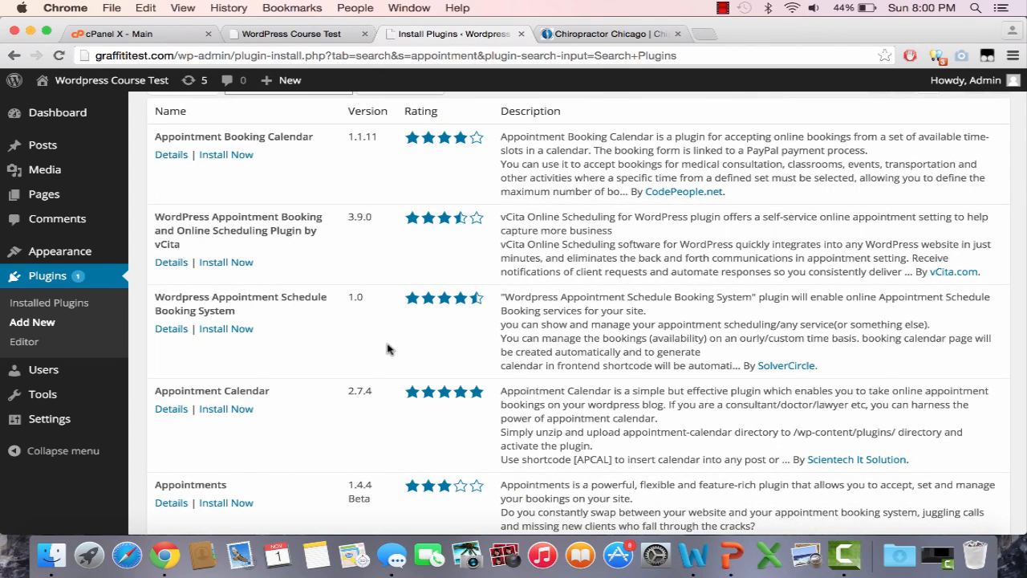
scroll(387, 349, down, 1)
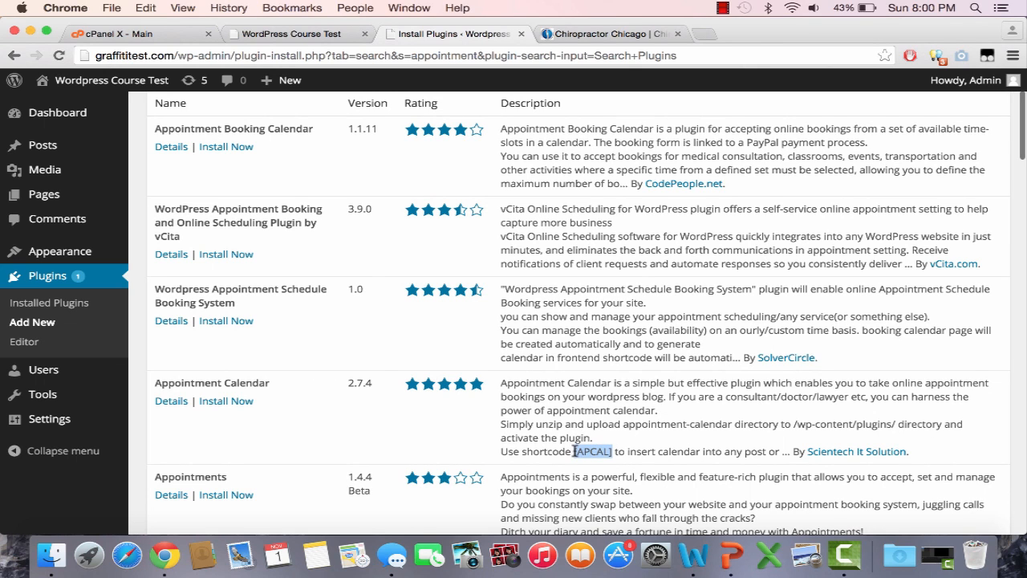
click(215, 406)
click(631, 209)
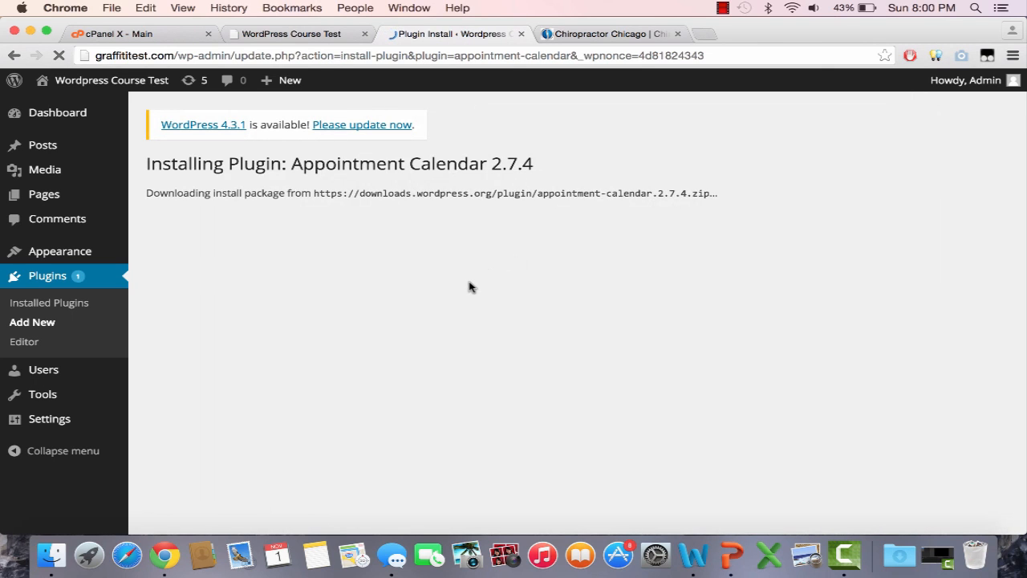
click(180, 289)
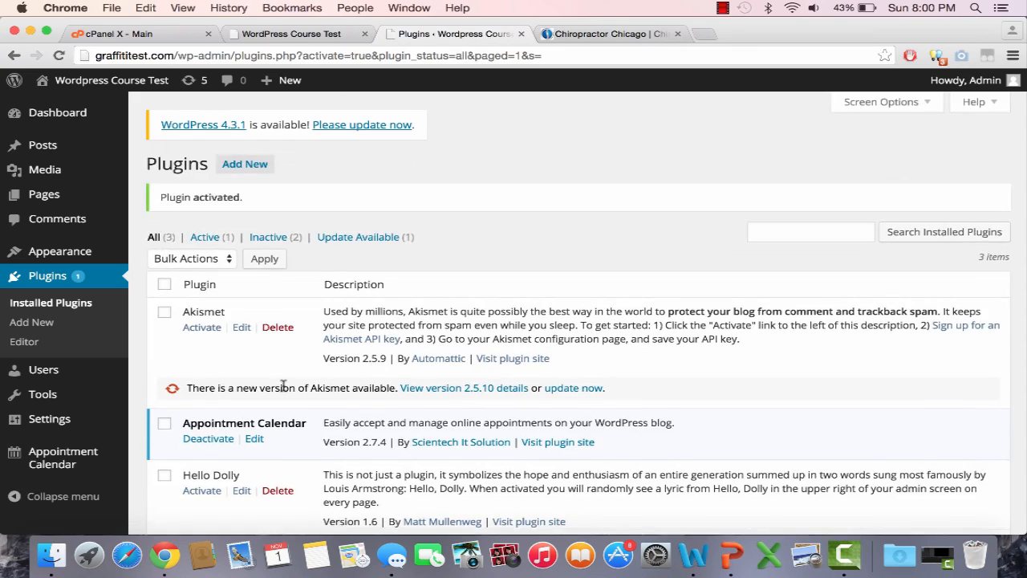
Step: Inspect the Appointment Calendar plugin's code in the editor, then return to the Plugins list
scroll(283, 391, down, 2)
click(254, 388)
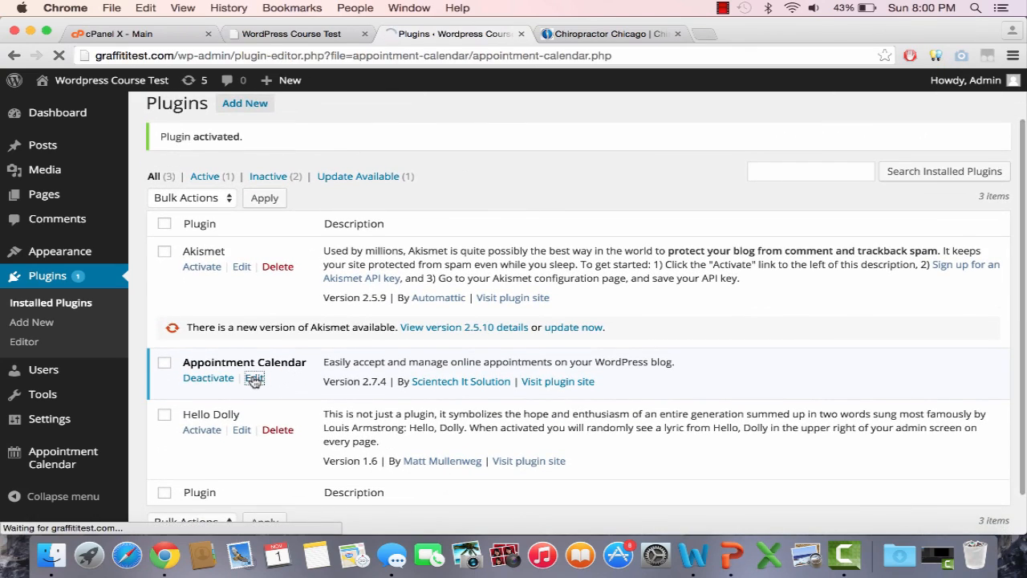
scroll(441, 372, down, 5)
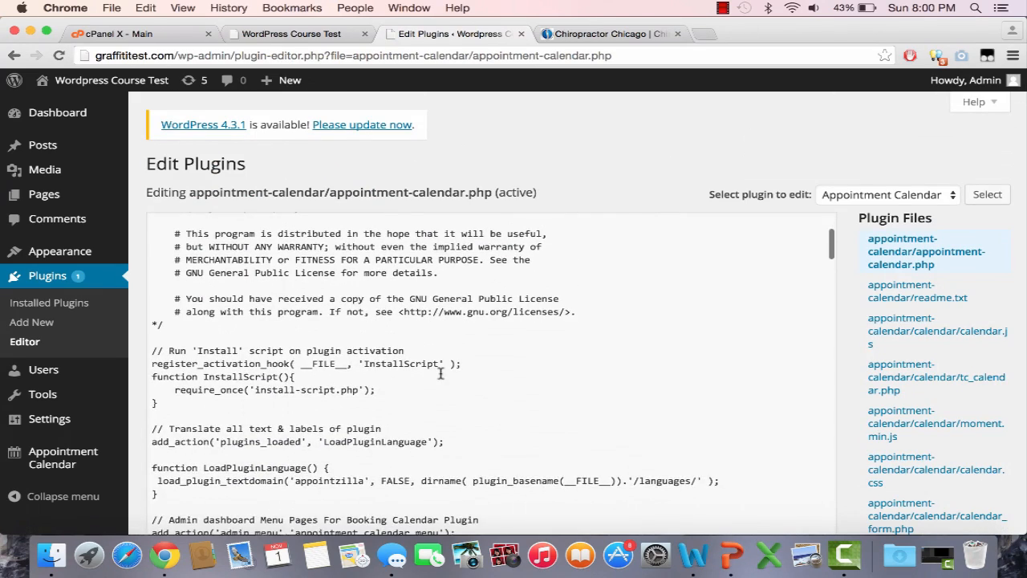
scroll(440, 373, down, 1)
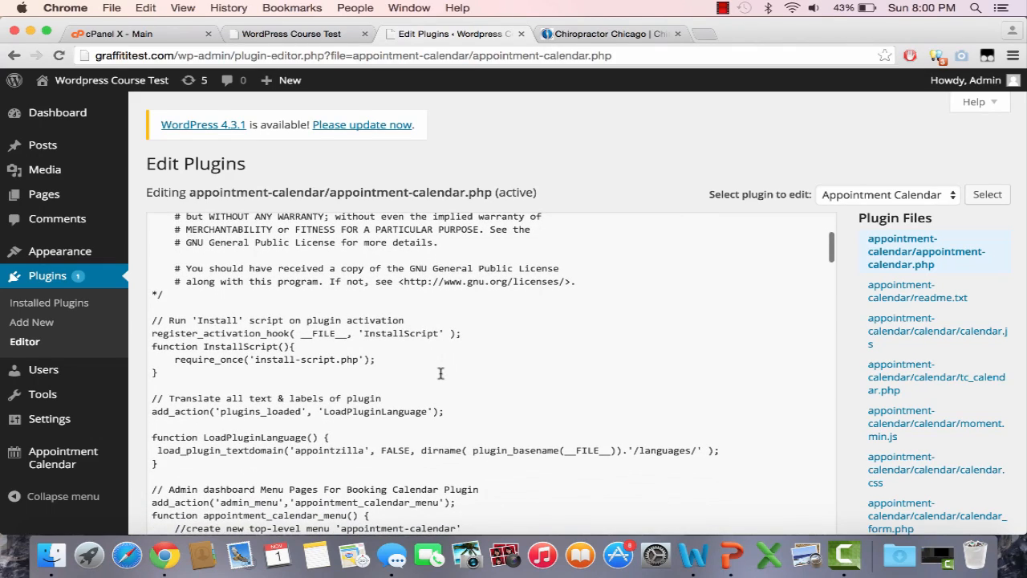
scroll(441, 373, down, 15)
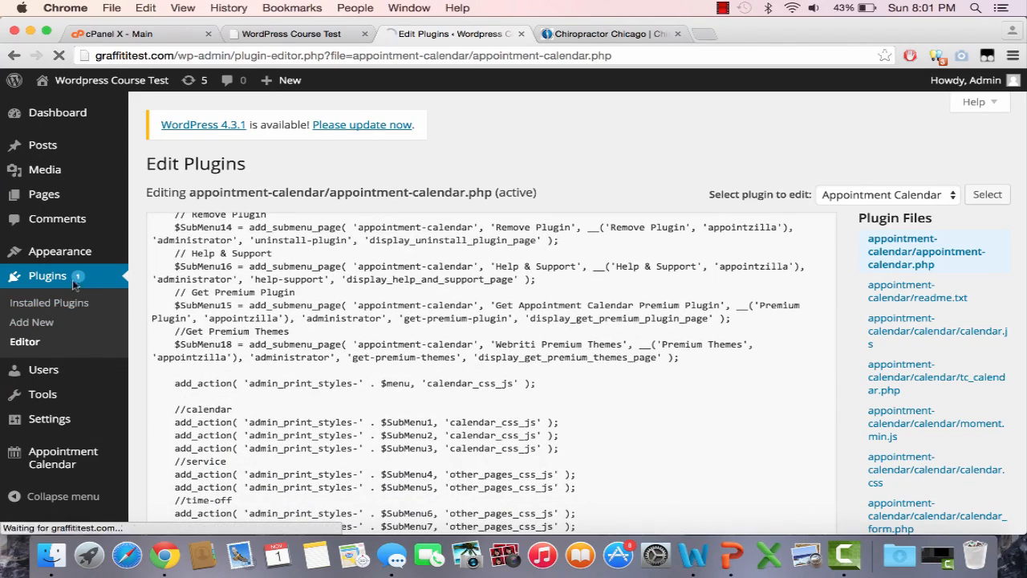
scroll(293, 404, down, 2)
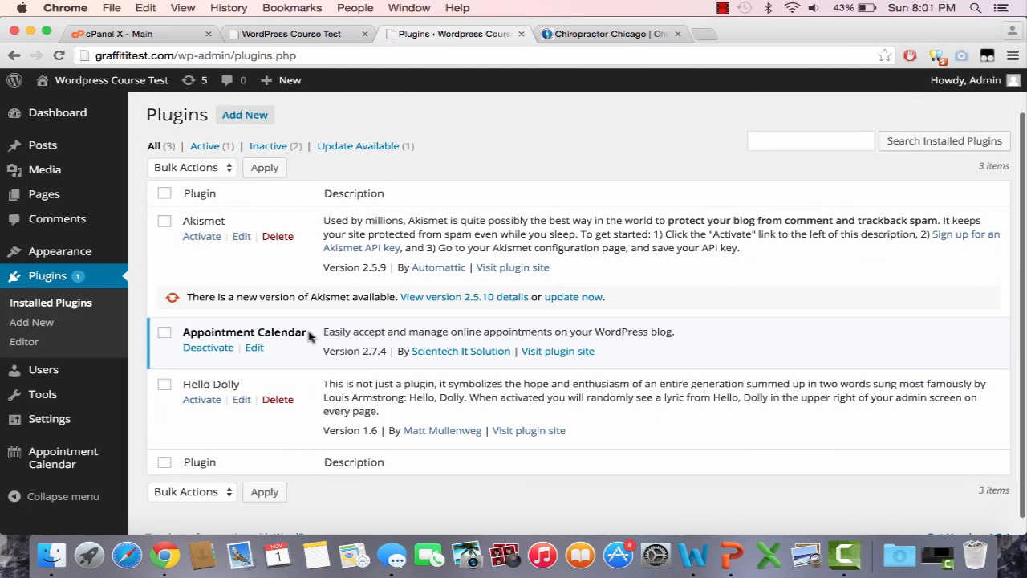
click(17, 55)
click(36, 55)
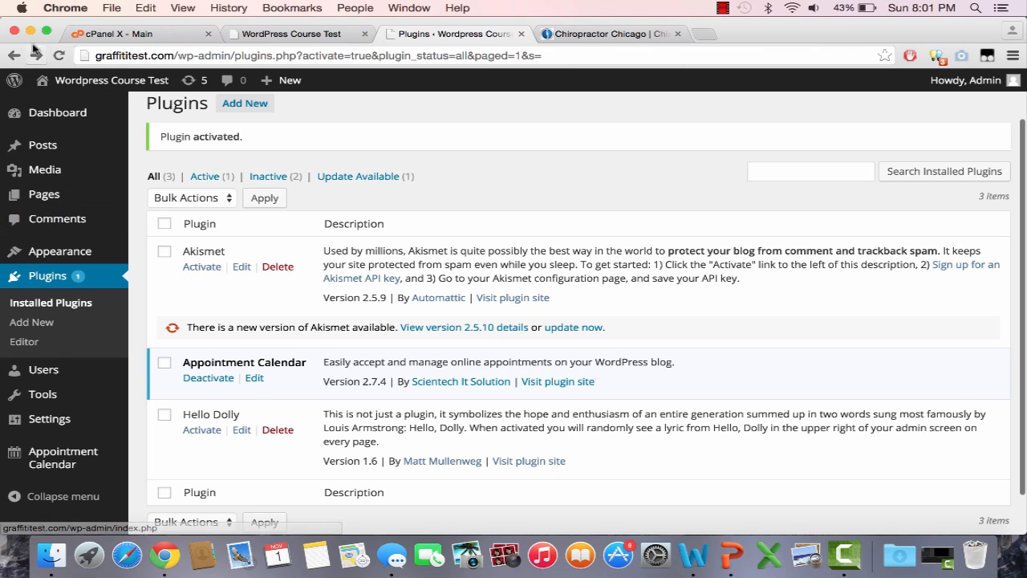
Step: Search plugins for 'appointment' to see Appointment Calendar 2.7.4 marked Installed
click(63, 329)
text(a)
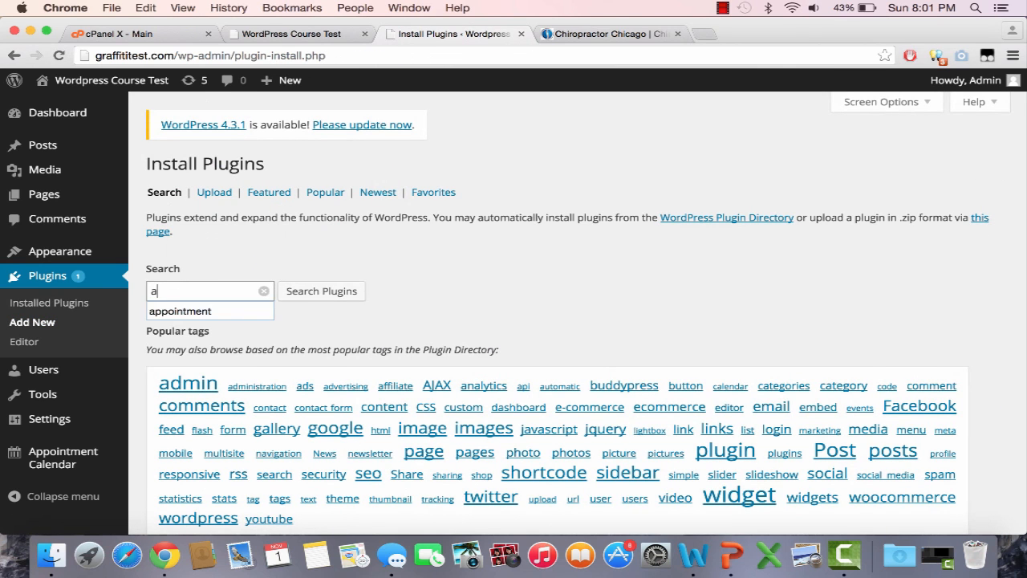
key(Down)
key(Return)
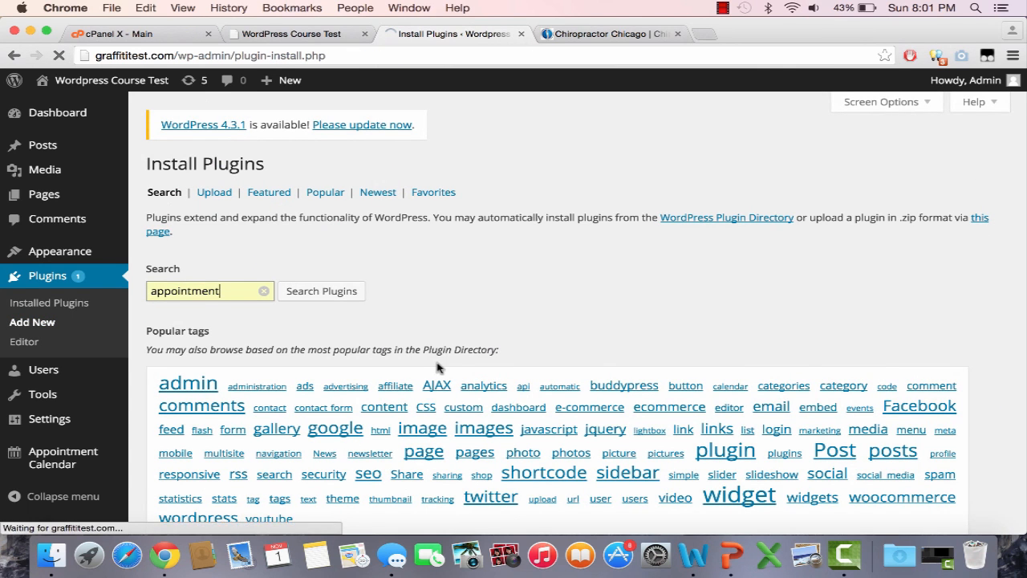
scroll(525, 315, down, 3)
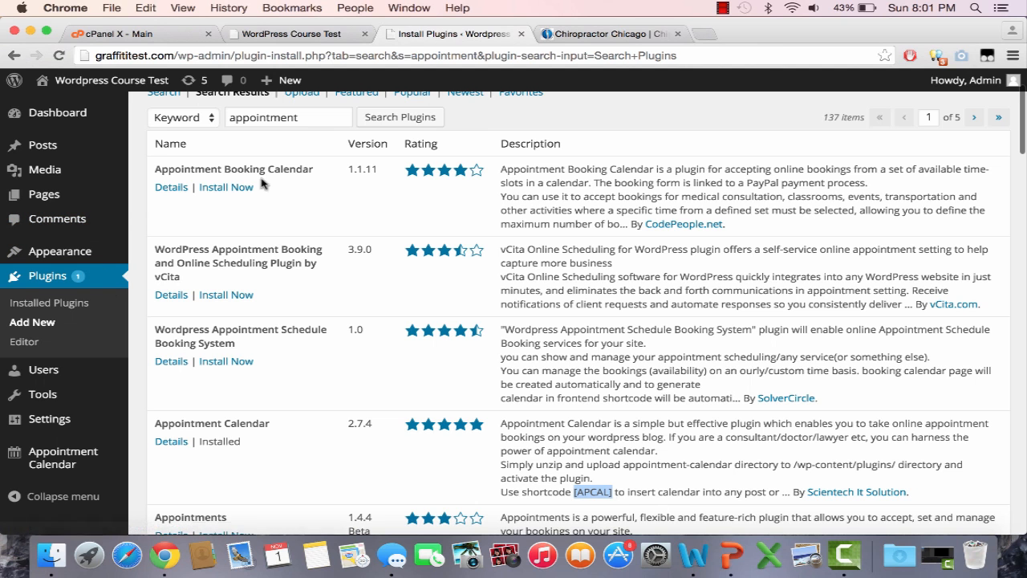
Step: Glance at the live site, then return to the search results and go to Pages
click(314, 37)
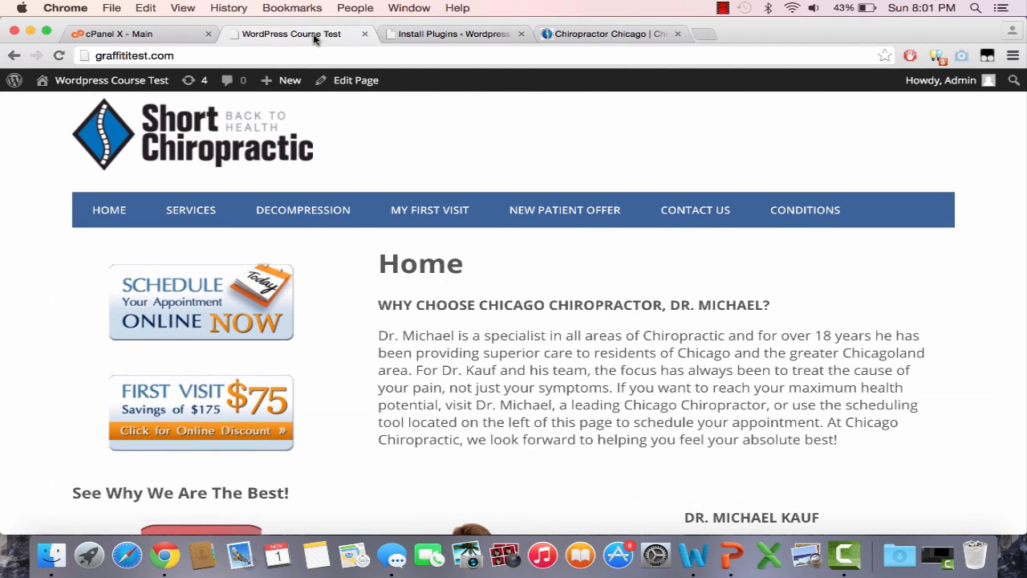
click(445, 36)
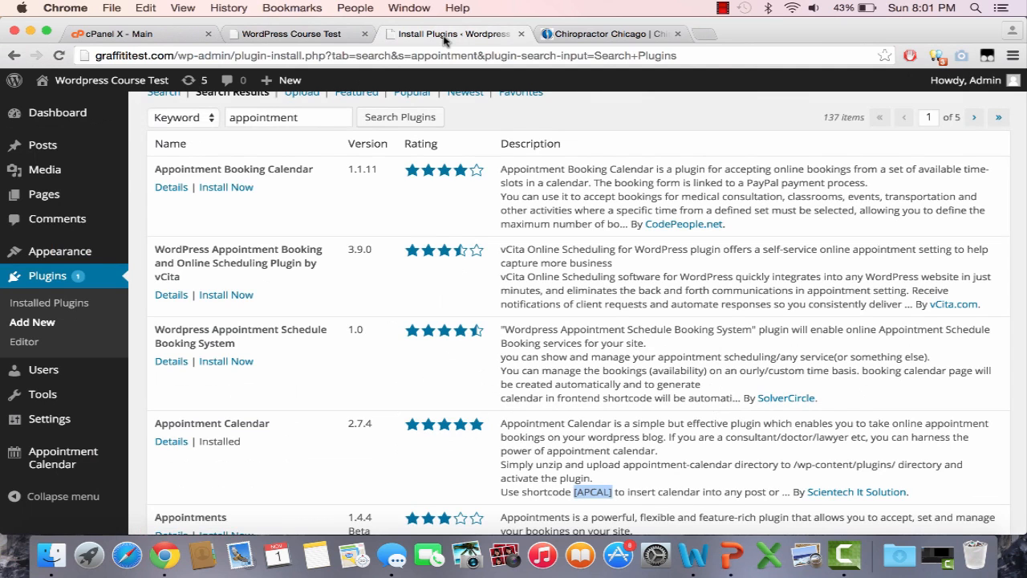
scroll(78, 194, up, 1)
click(77, 195)
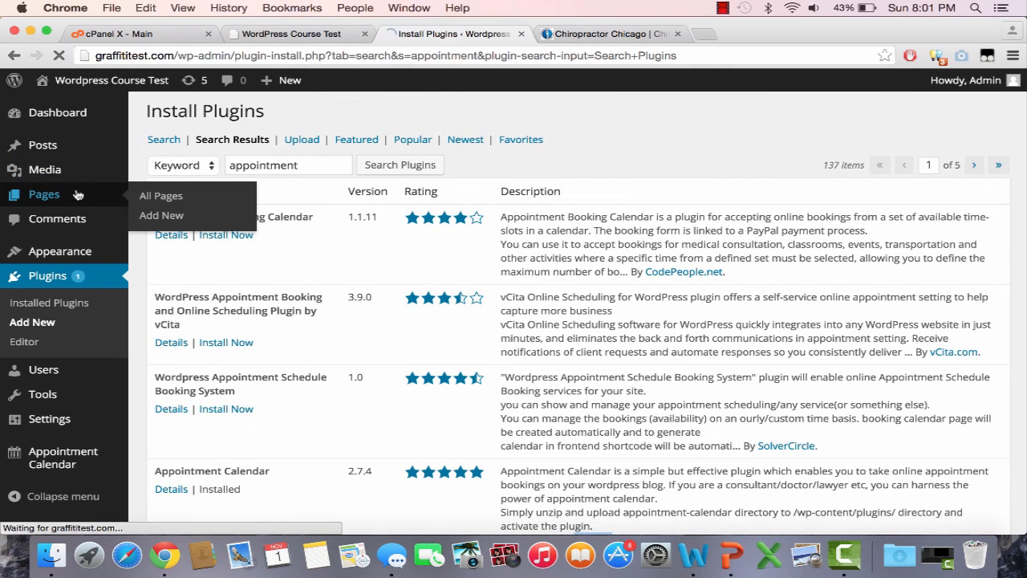
Step: Create a page titled 'Appointment' containing the [APCAL] shortcode and publish it
click(243, 166)
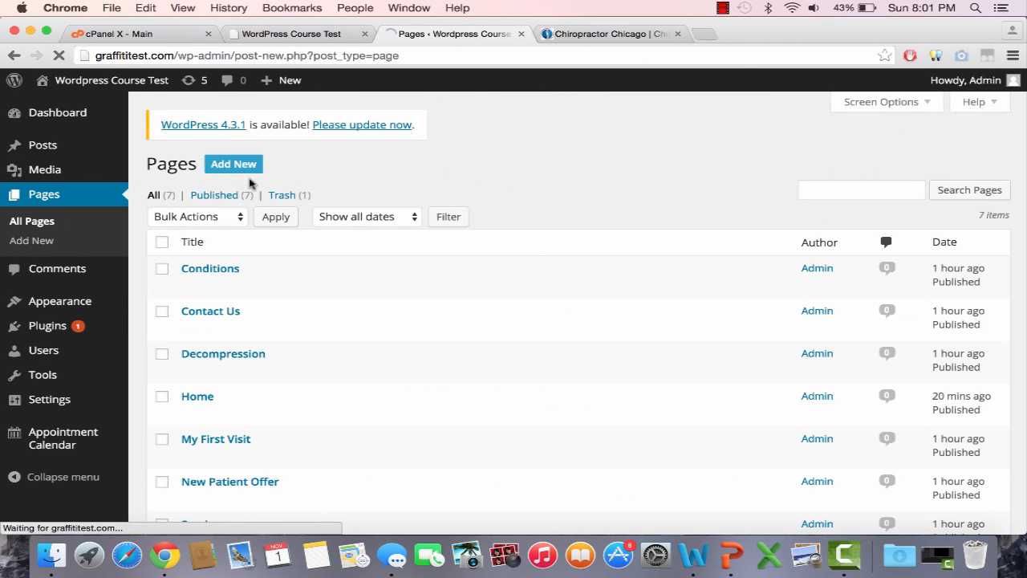
text(Appointment)
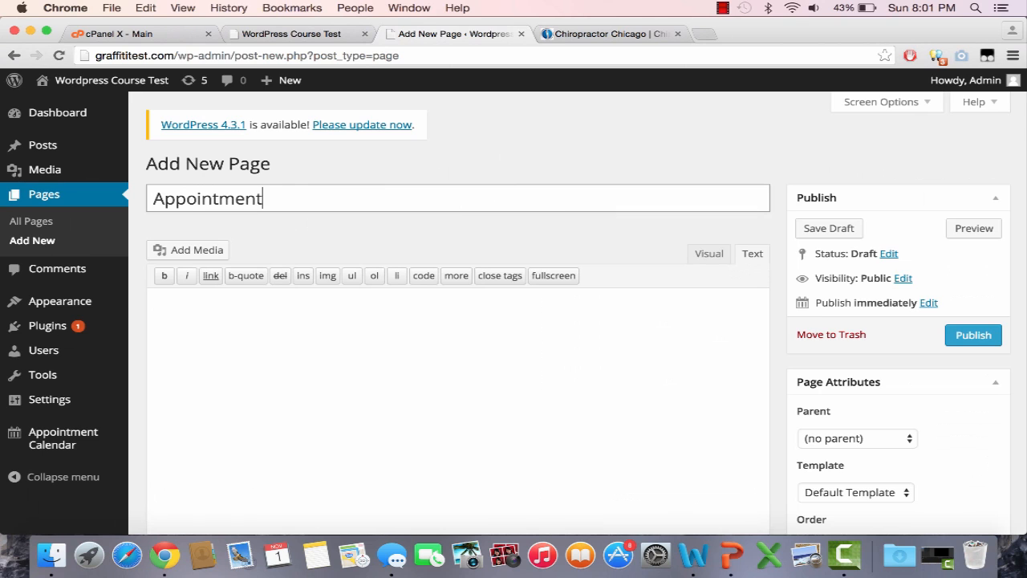
click(343, 315)
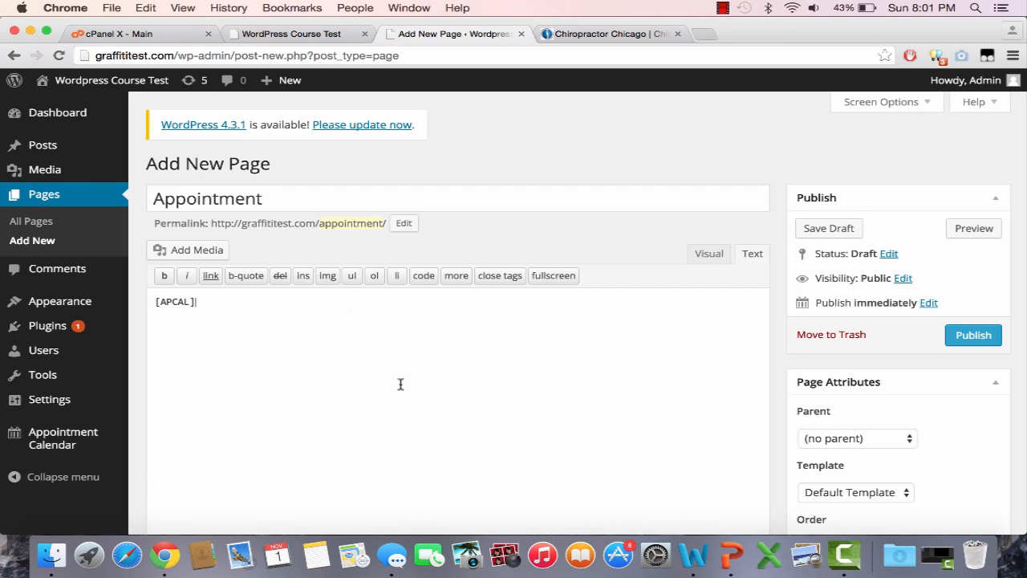
scroll(400, 384, down, 3)
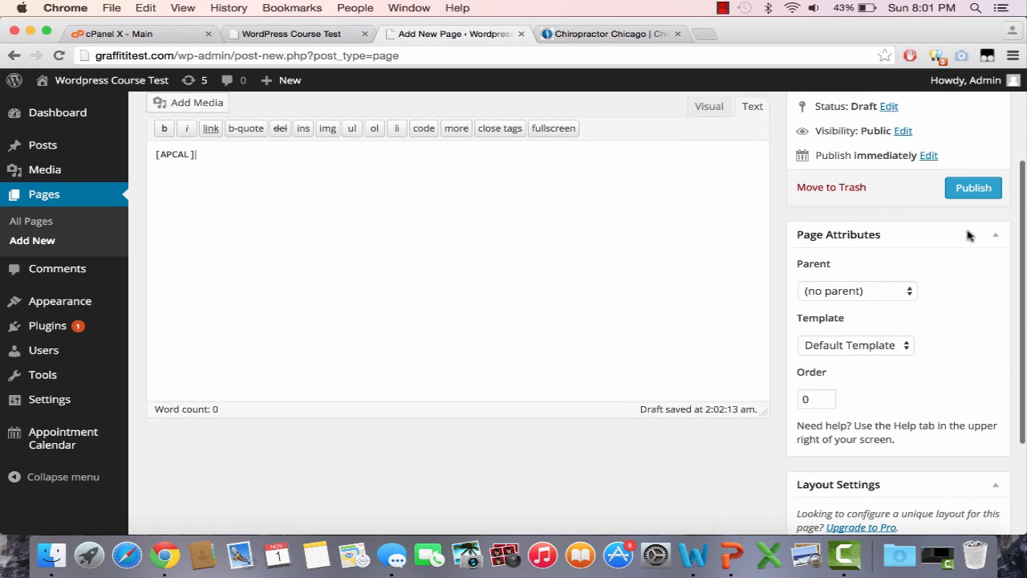
click(980, 196)
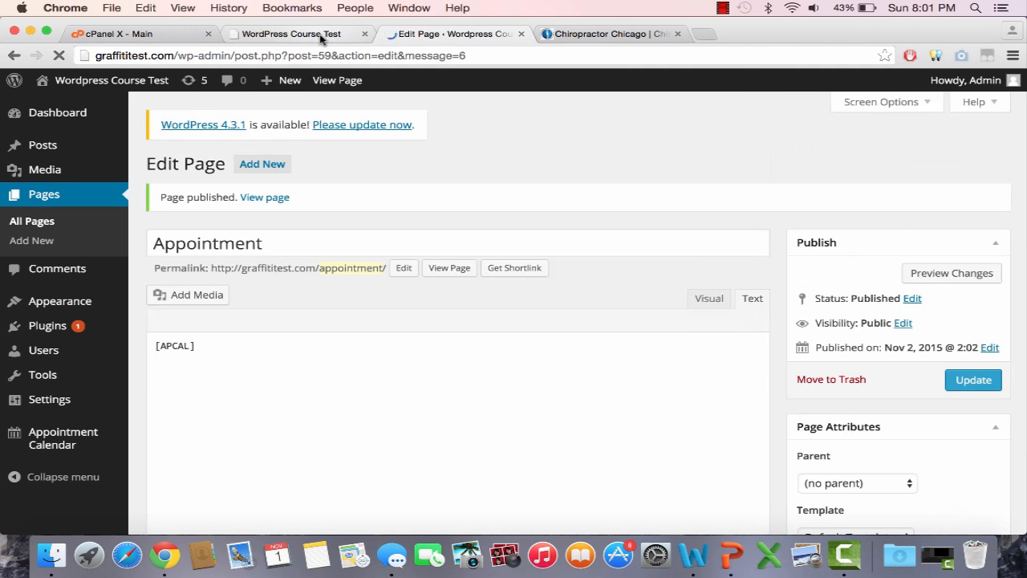
Step: Refresh the live site's home page, then return to the page editor
click(321, 36)
key(Return)
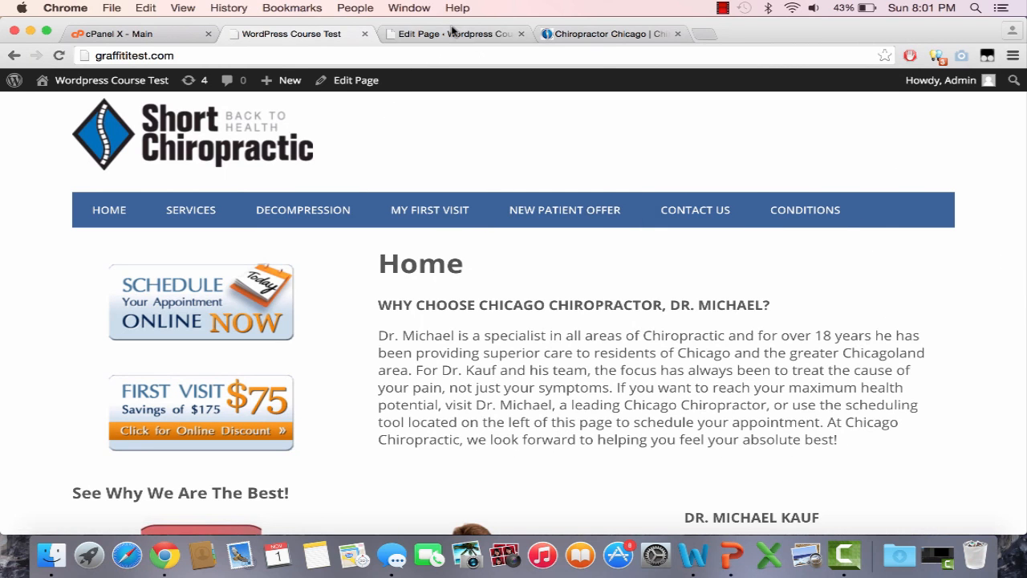
click(452, 36)
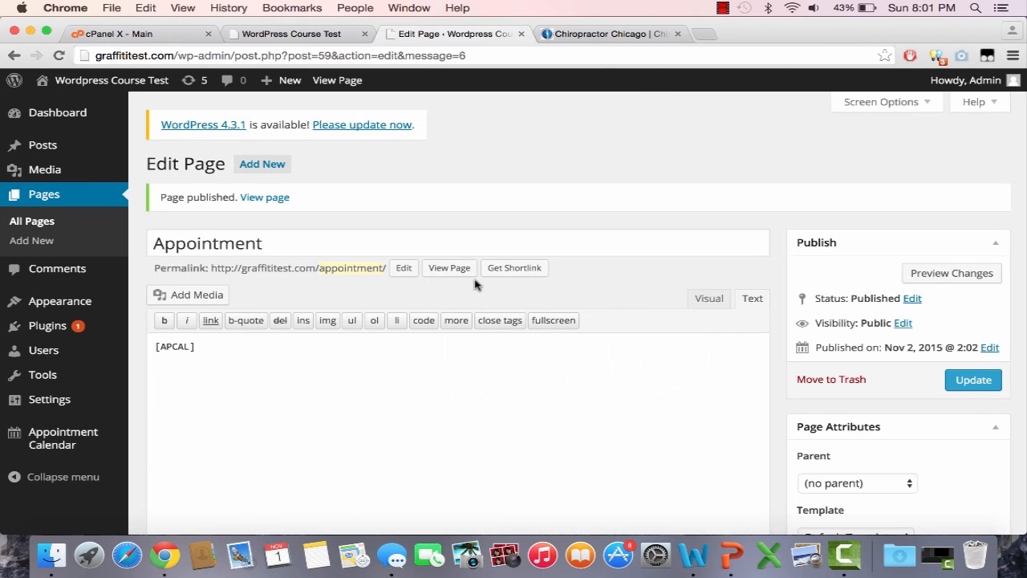
Step: View the live Appointment page and test the Schedule An Appointment booking form
click(437, 269)
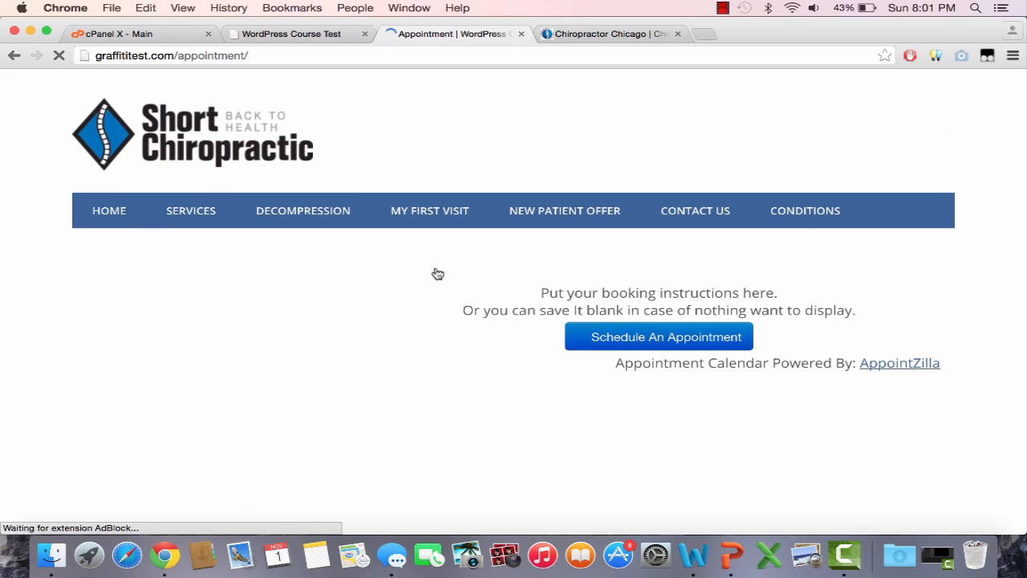
scroll(438, 274, down, 1)
scroll(927, 350, down, 5)
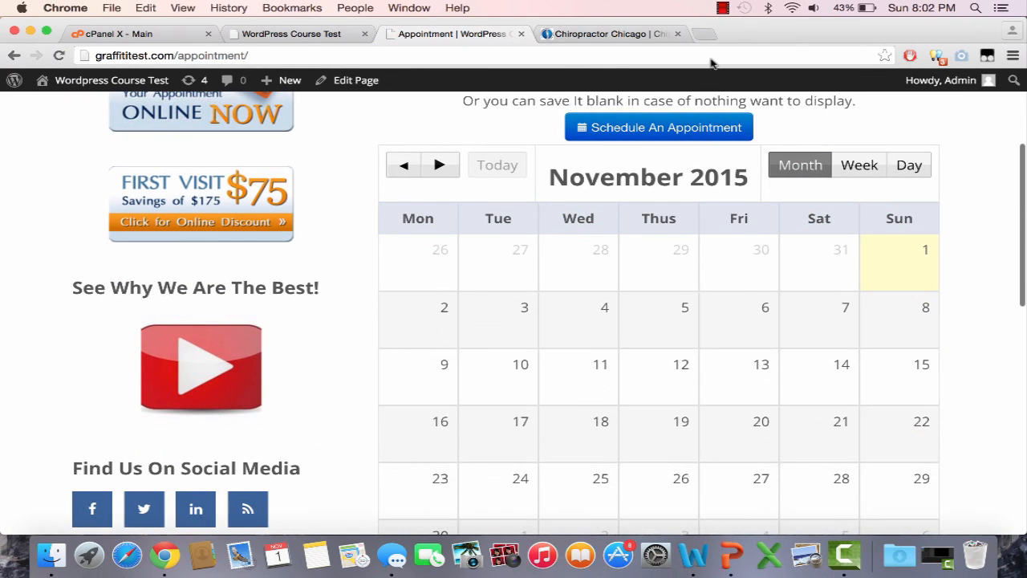
click(698, 127)
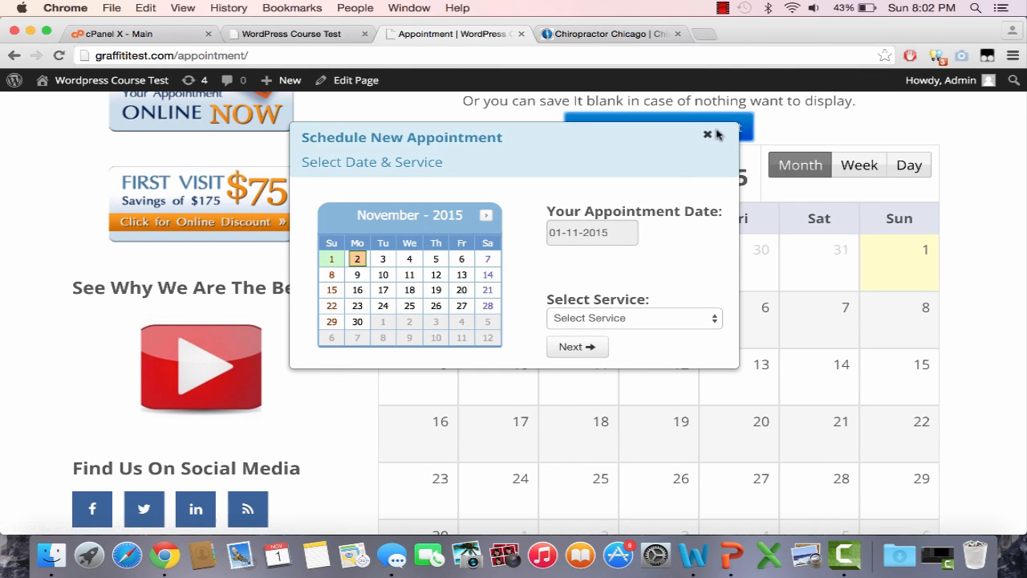
click(707, 134)
Step: Compare against the home page, then reload the Appointment page without the trailing #
click(313, 34)
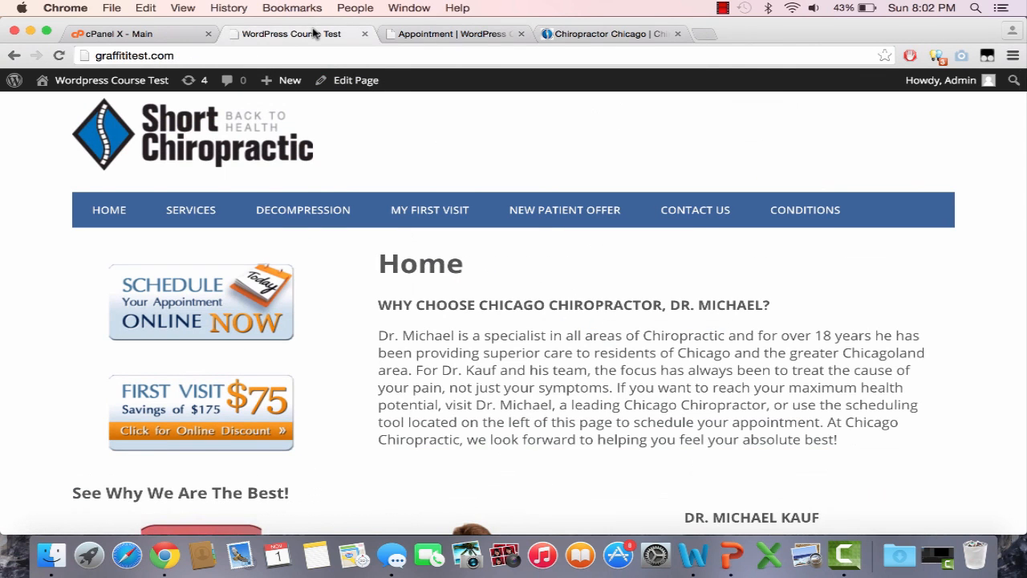
click(394, 36)
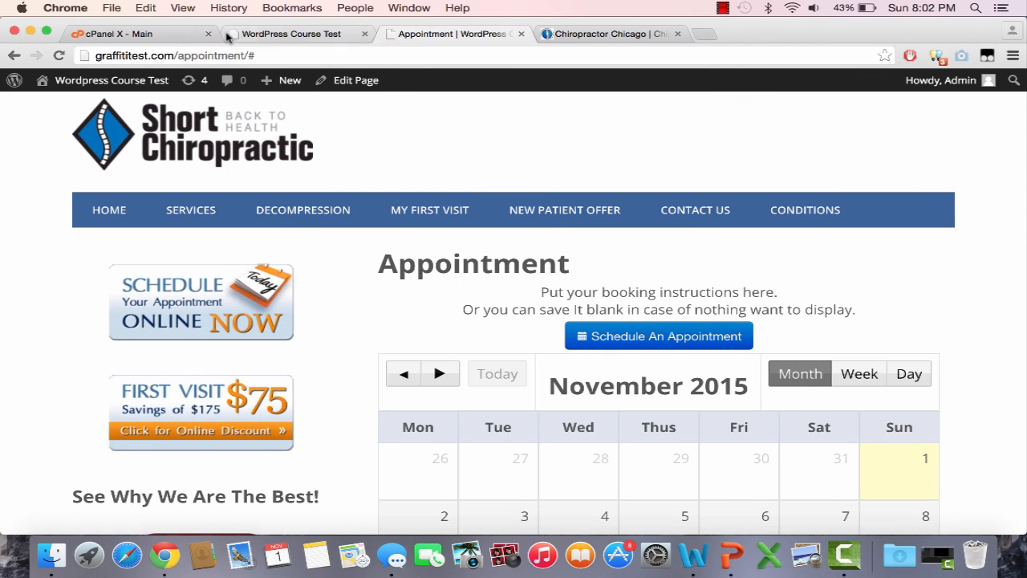
click(261, 36)
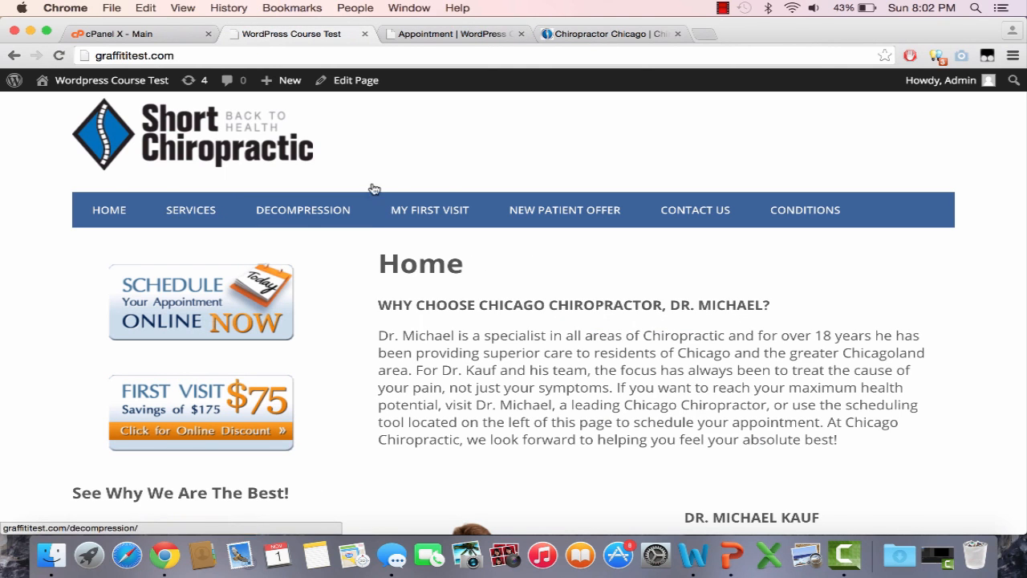
click(463, 34)
click(434, 49)
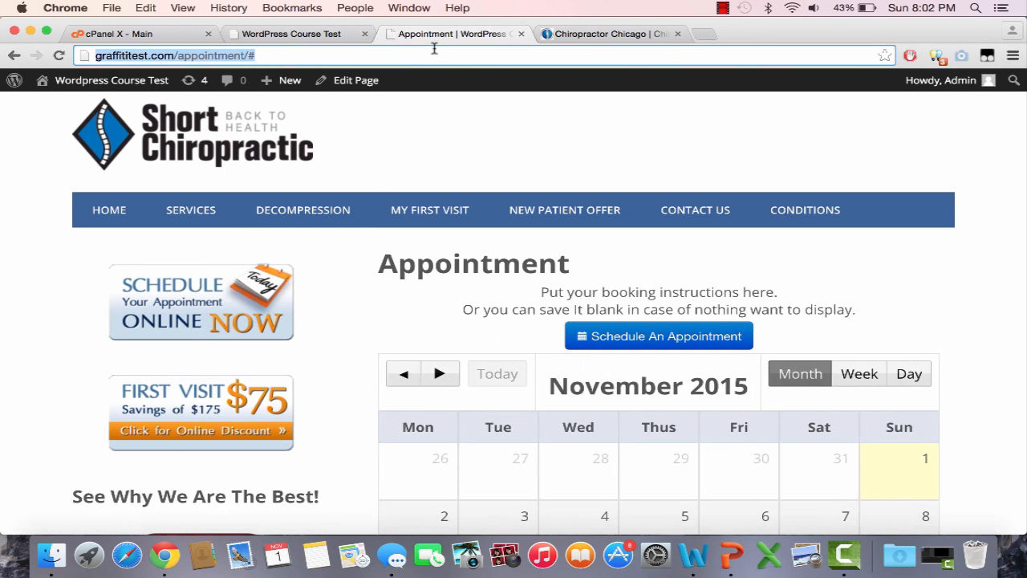
key(Right)
key(BackSpace)
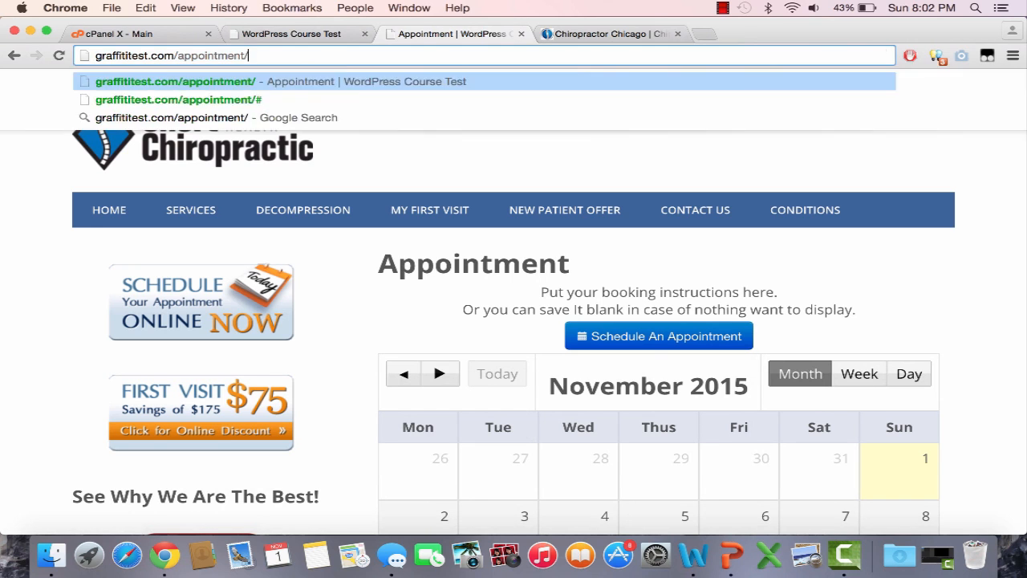
key(Return)
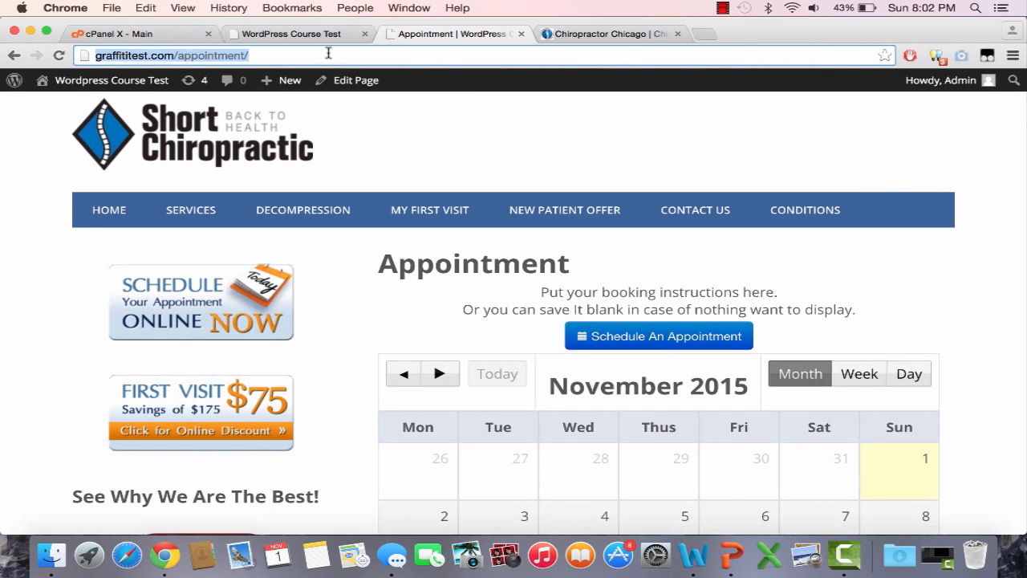
Step: Check the home page once more and return to the Appointment page's Edit Page screen
click(333, 36)
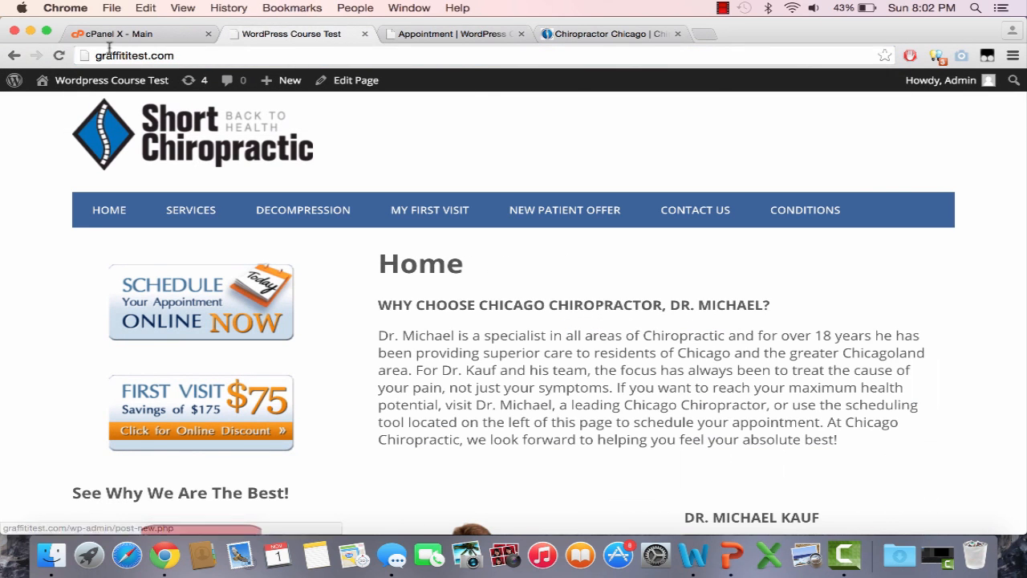
click(451, 35)
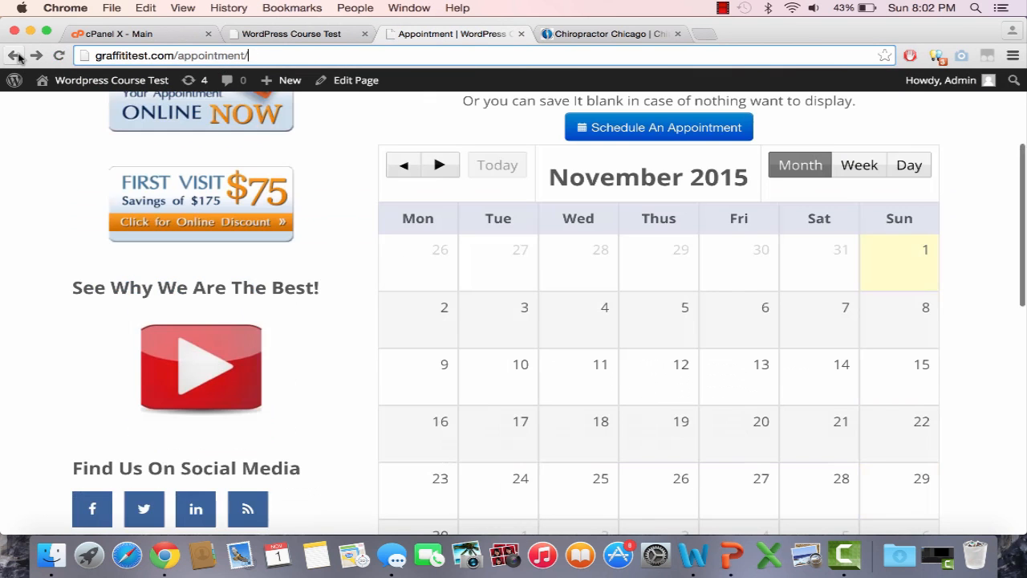
click(15, 55)
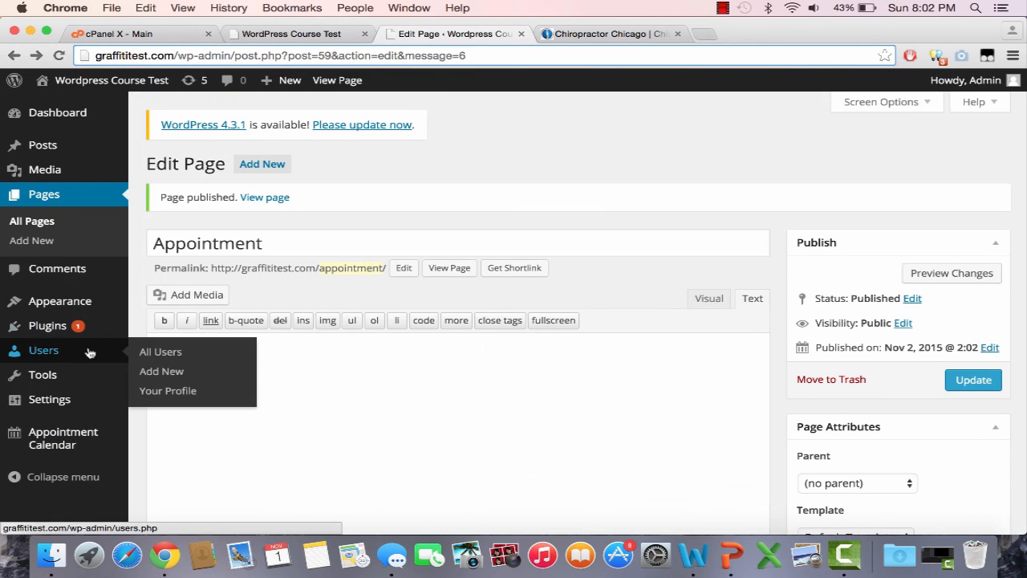
mouse_move(97, 313)
click(159, 347)
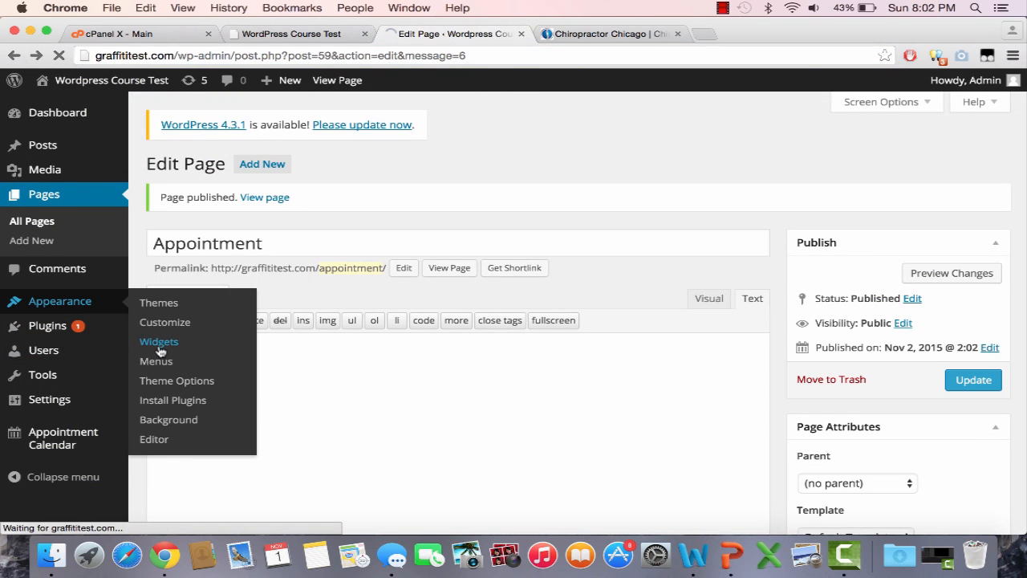
scroll(608, 366, down, 3)
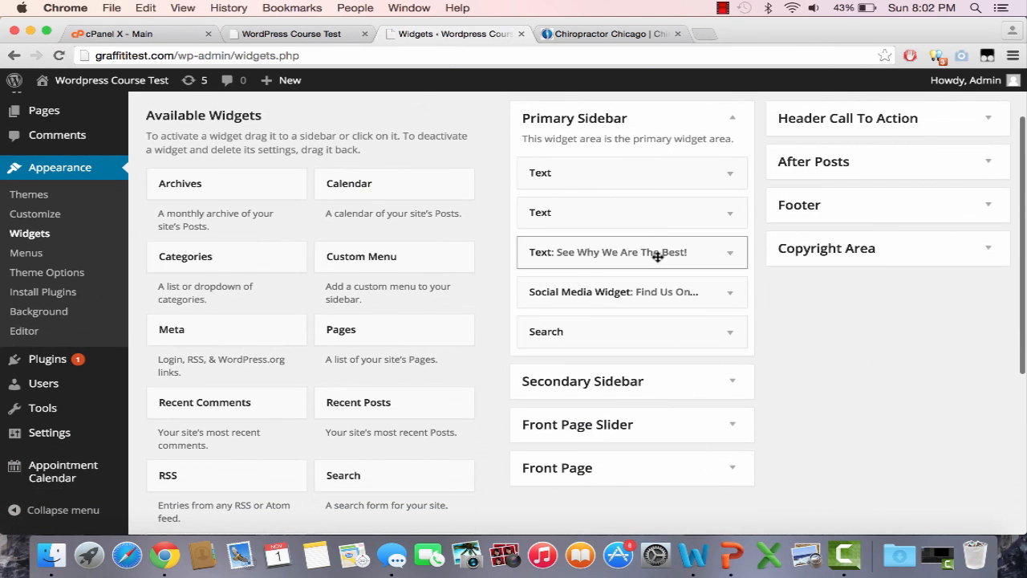
click(637, 173)
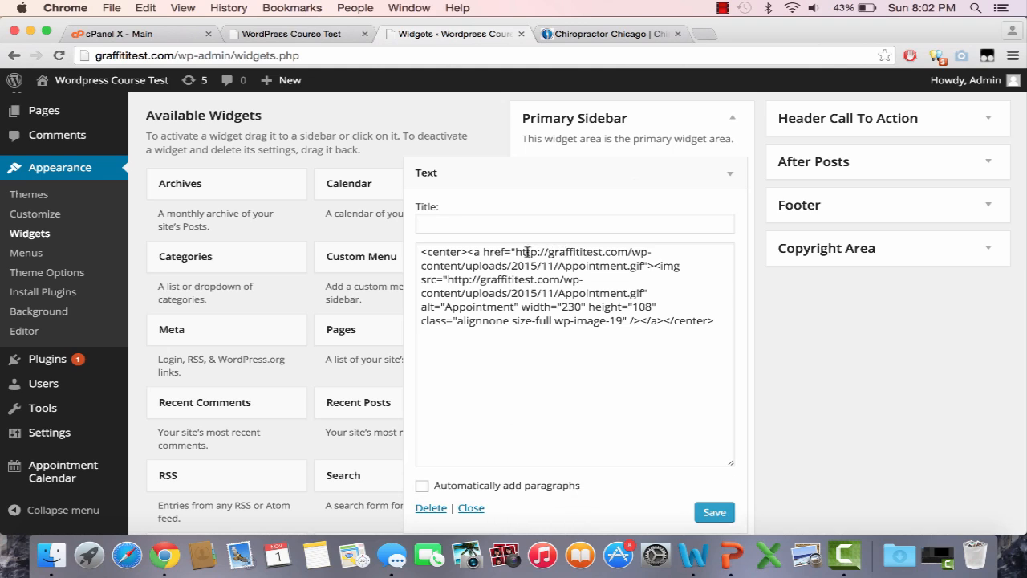
drag(518, 251, 647, 265)
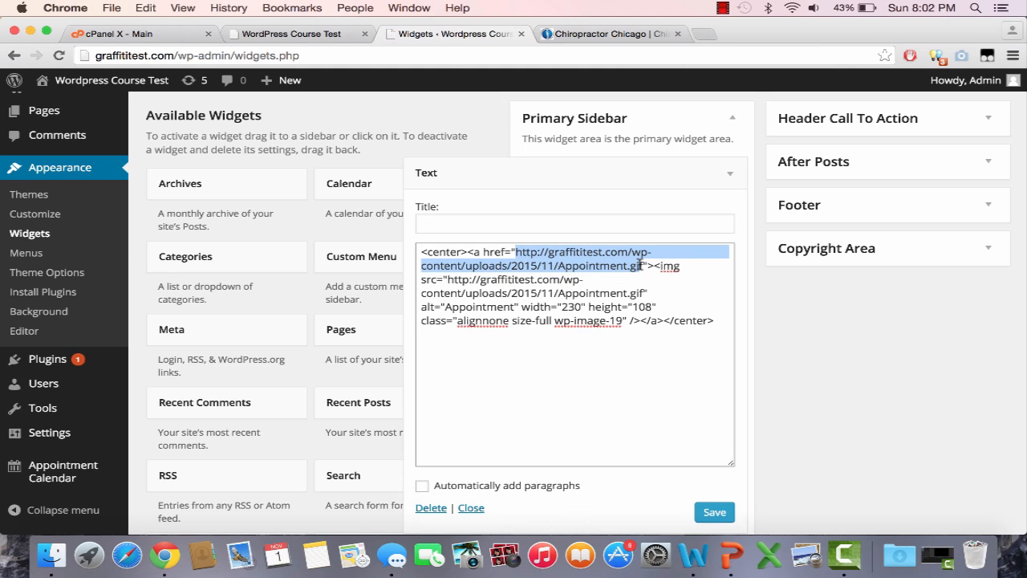
text(http://graffititest.com/appointment/)
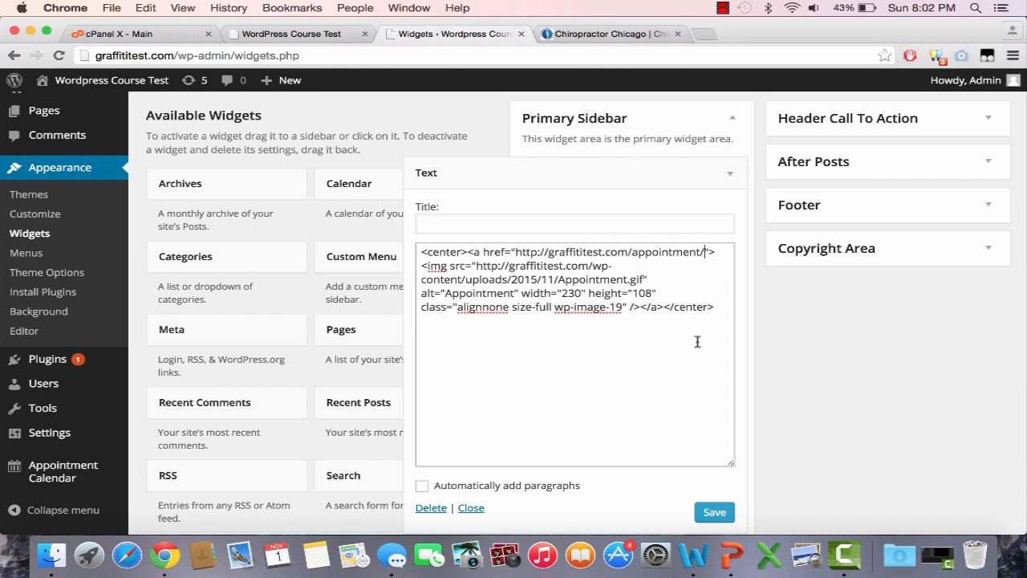
click(713, 511)
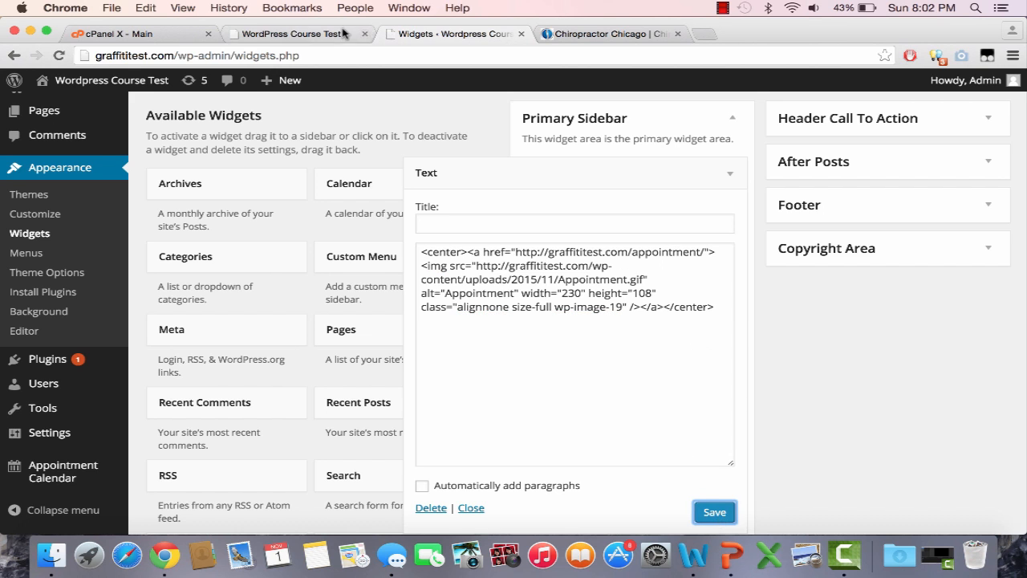
Step: Reload the live home page to check the updated sidebar Schedule link
click(340, 34)
click(338, 50)
key(Return)
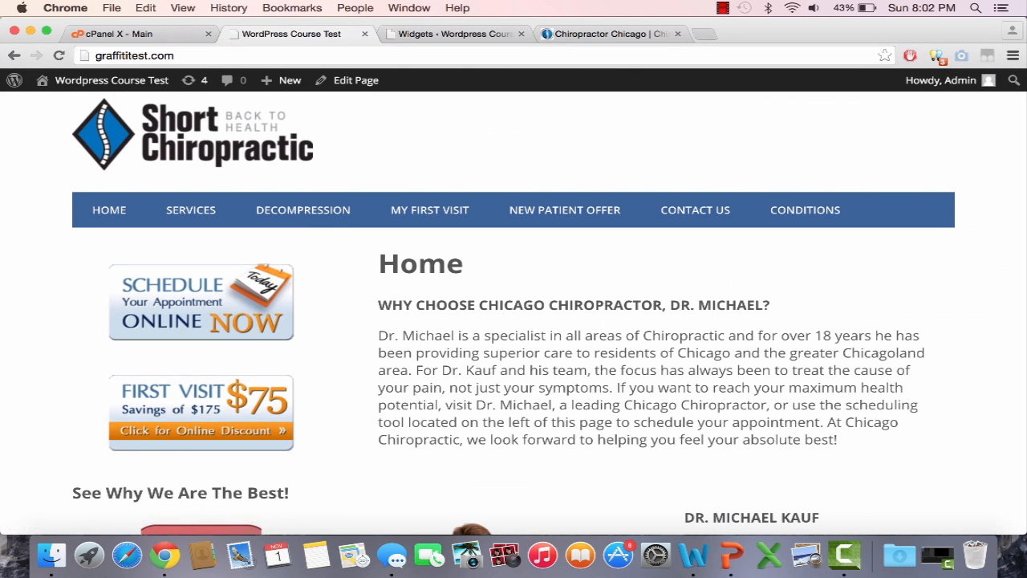
click(263, 266)
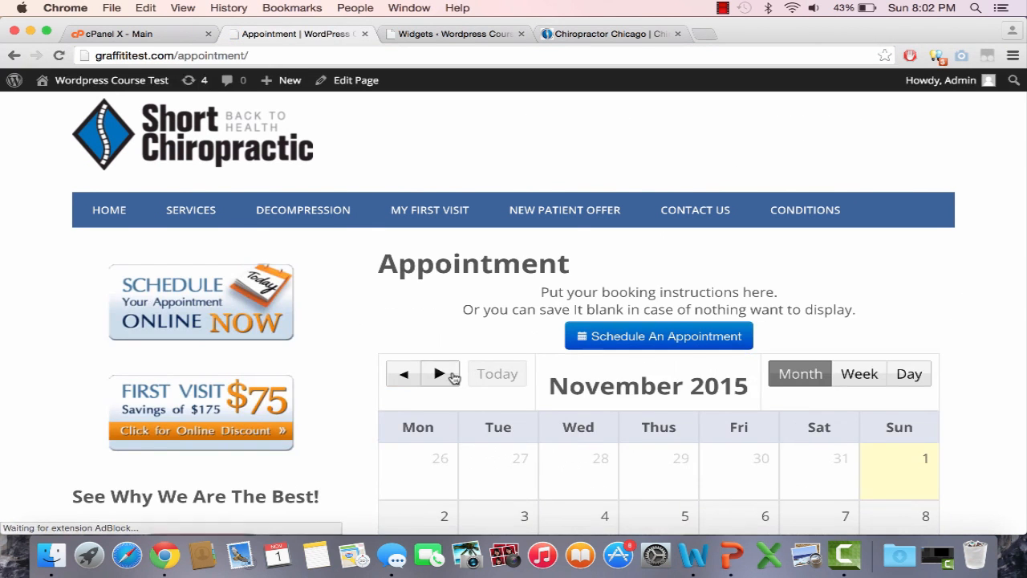
scroll(452, 374, down, 5)
scroll(450, 374, down, 10)
scroll(422, 374, up, 15)
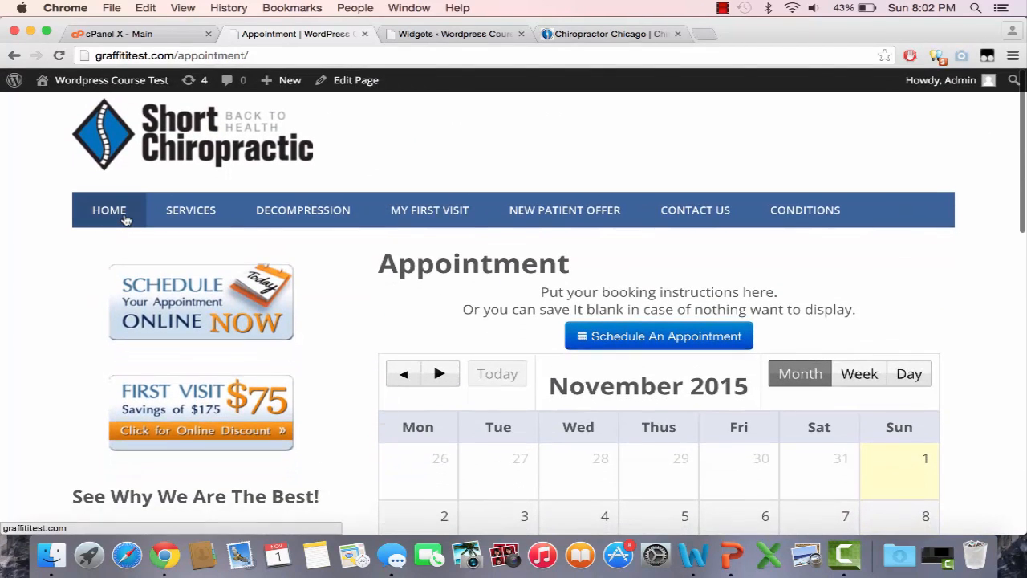
click(125, 216)
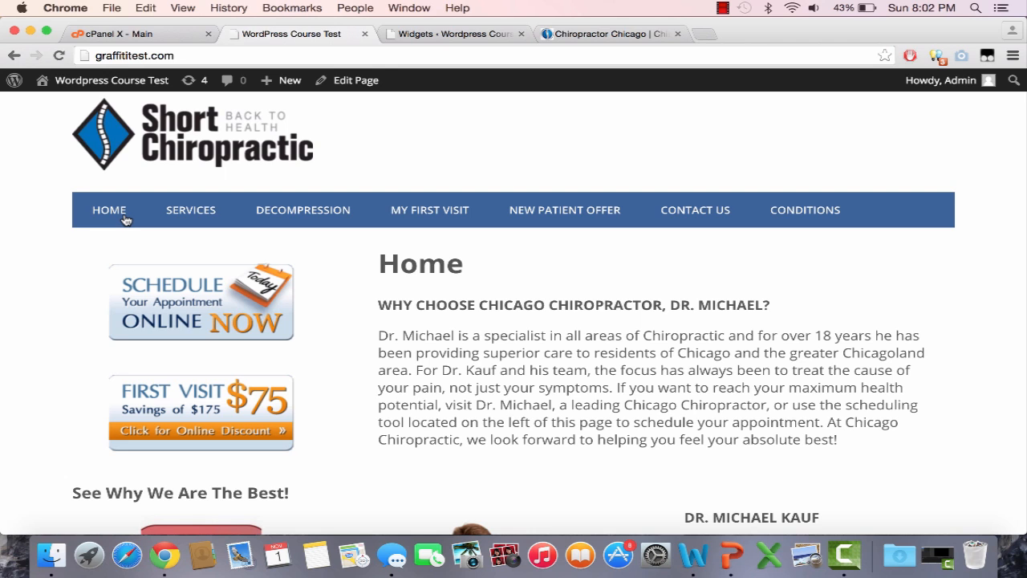
click(721, 8)
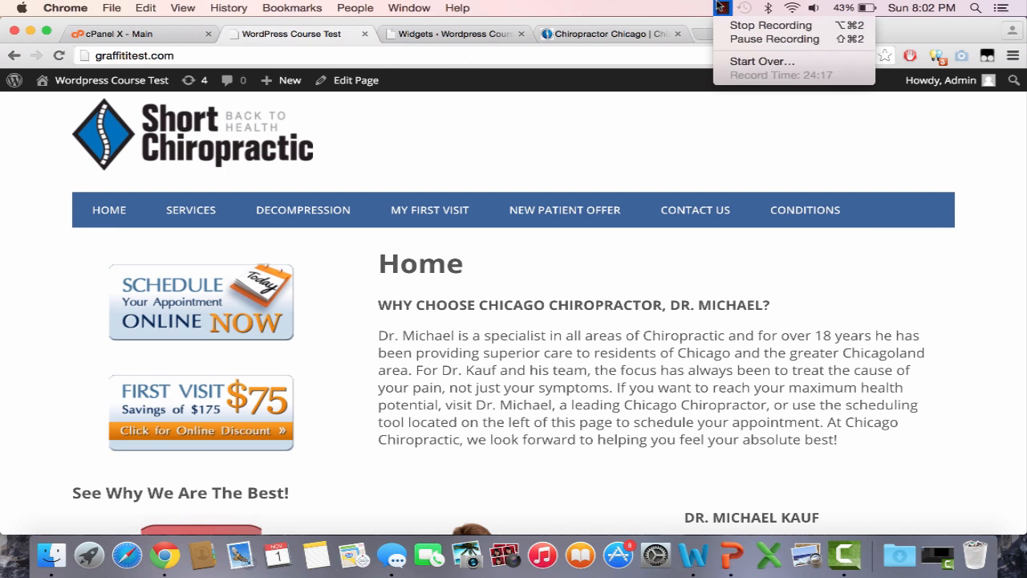
click(666, 205)
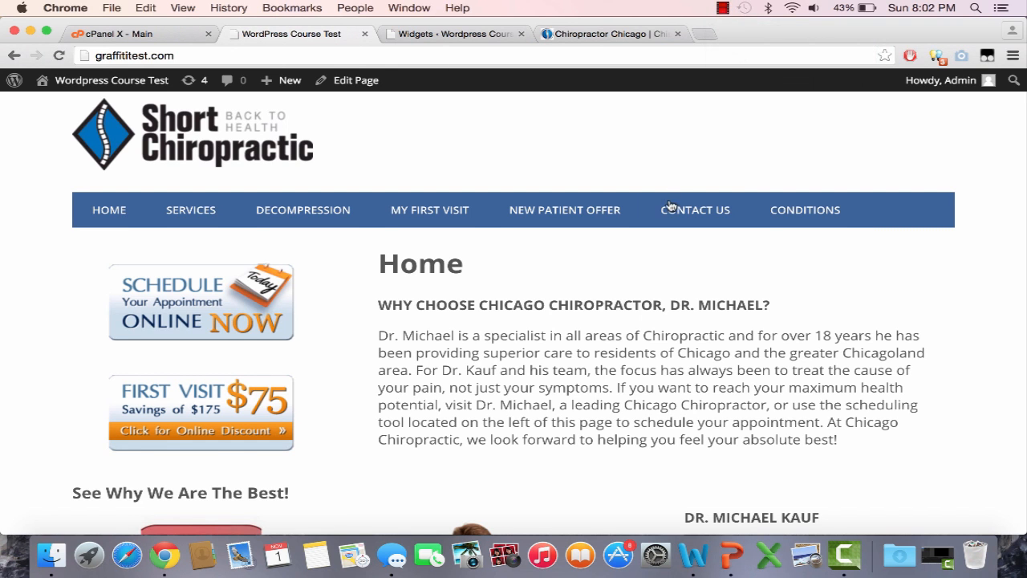
scroll(668, 207, down, 3)
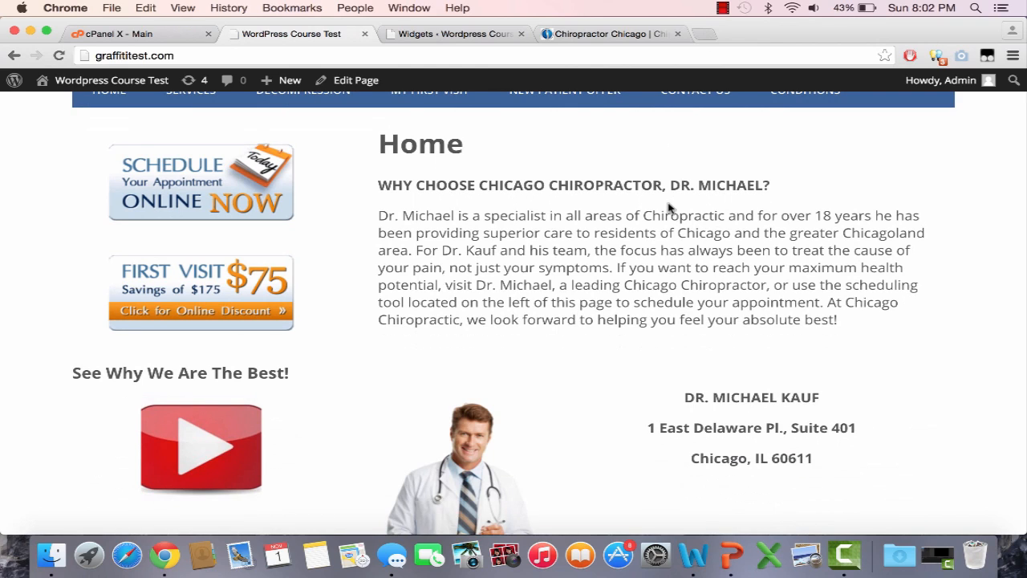
scroll(668, 207, up, 3)
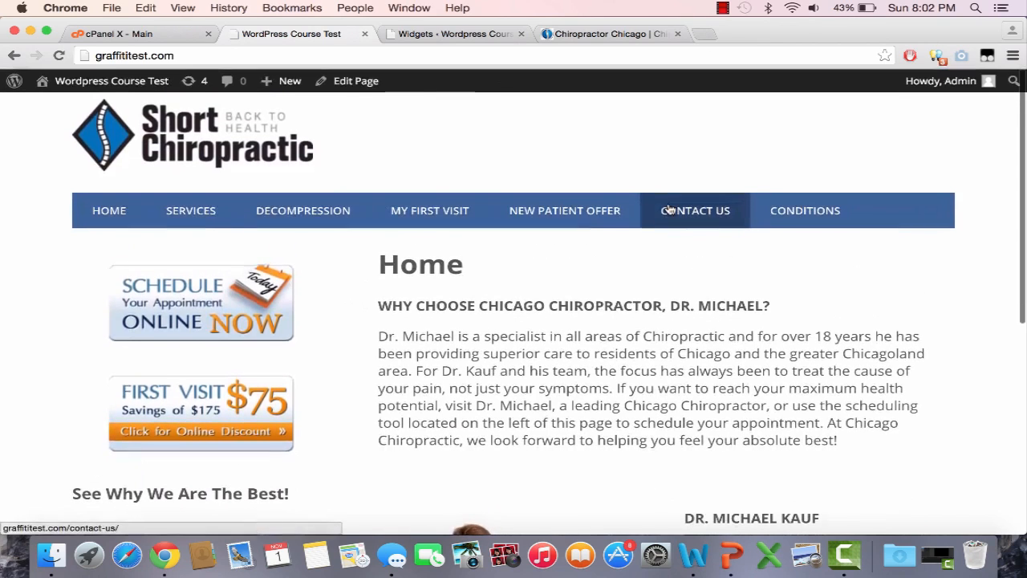
scroll(581, 327, down, 10)
scroll(582, 325, up, 10)
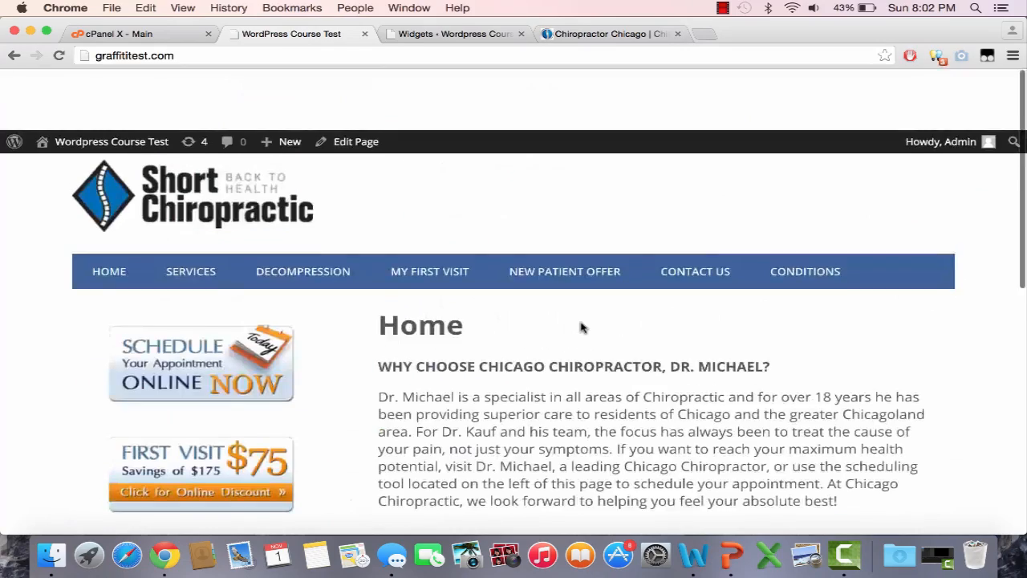
scroll(582, 325, down, 5)
scroll(582, 325, up, 5)
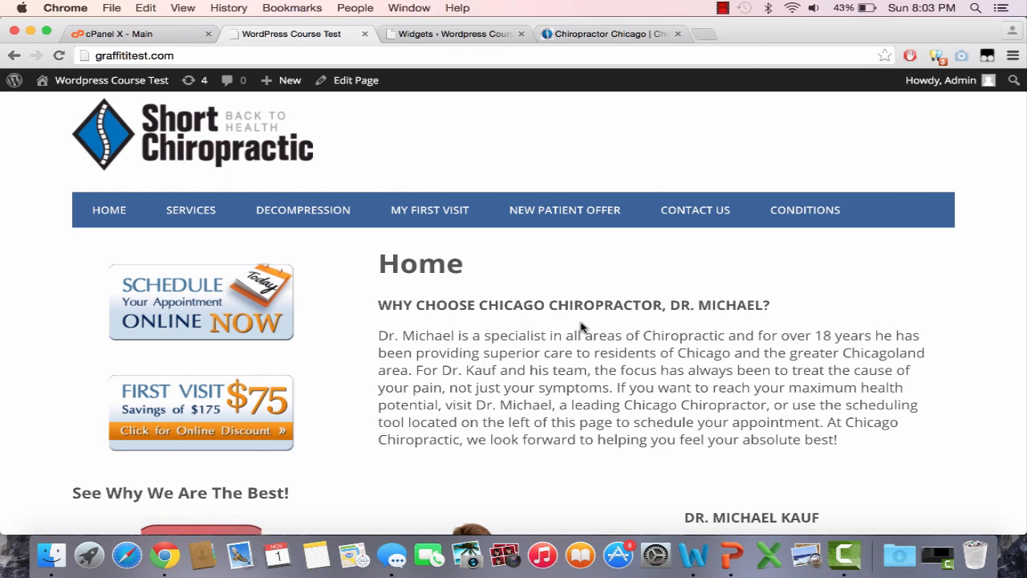
click(721, 10)
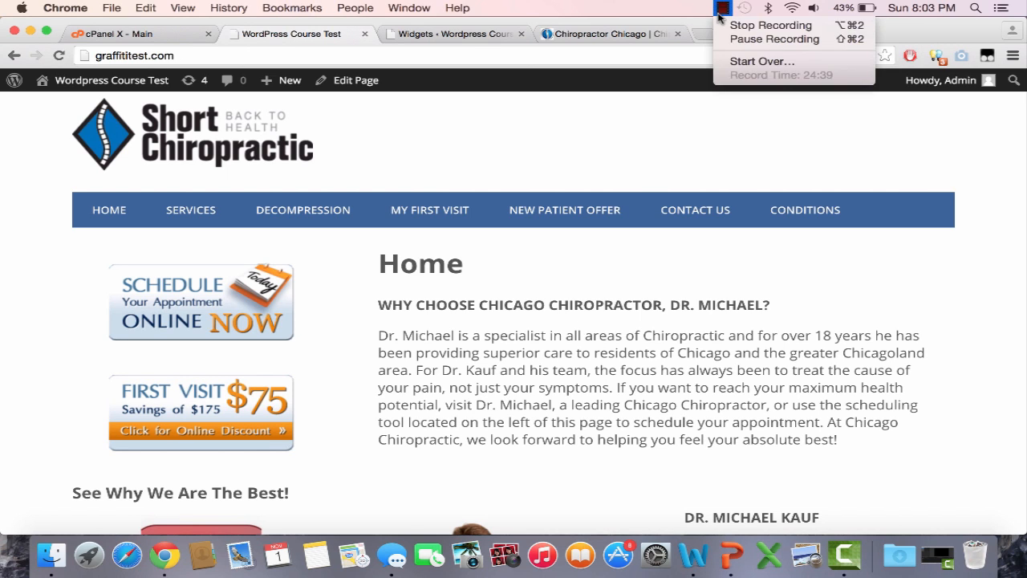